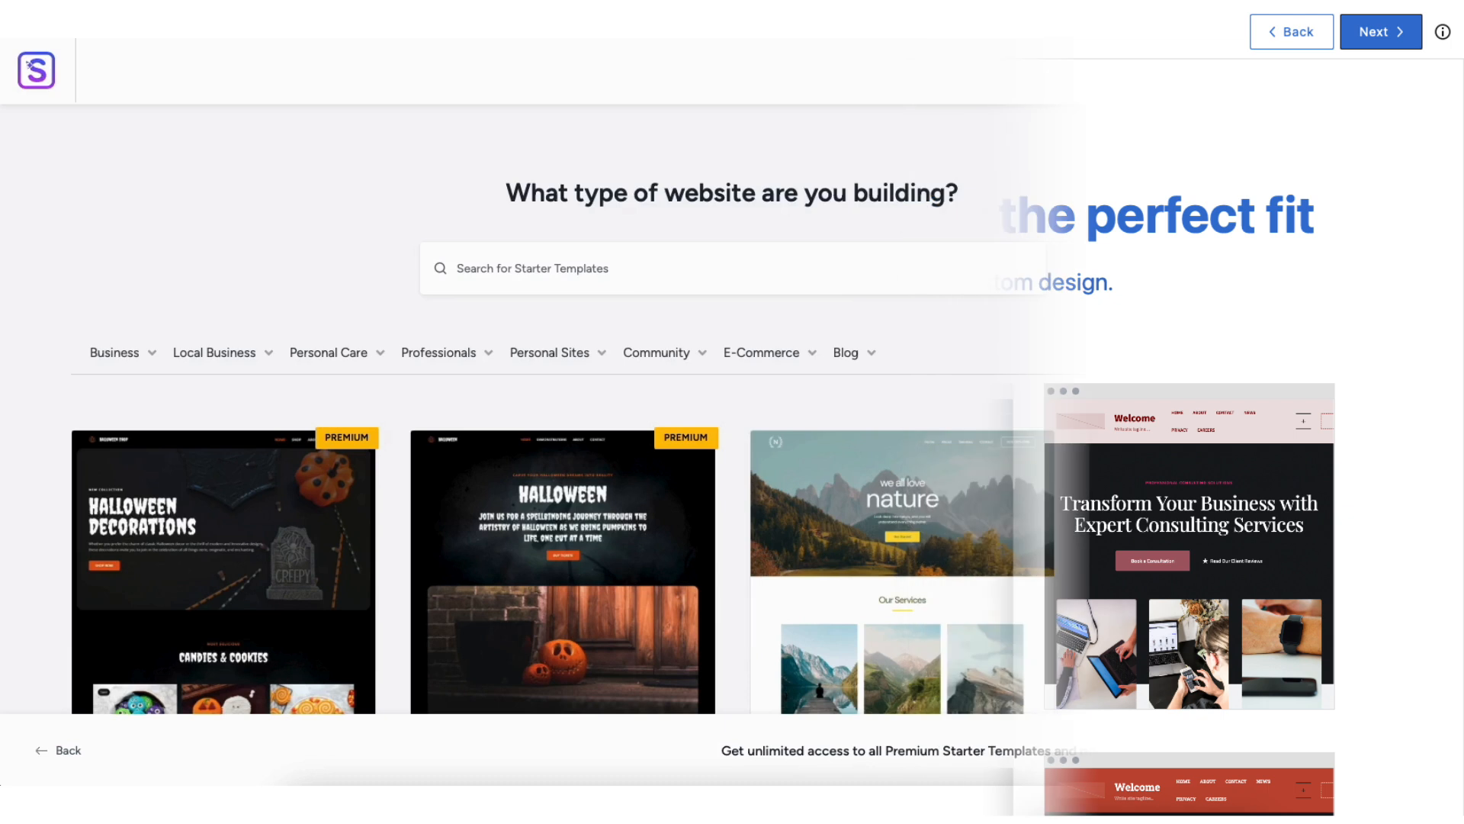
pyautogui.scroll(-2, 733, 381)
pyautogui.scroll(-8, 732, 412)
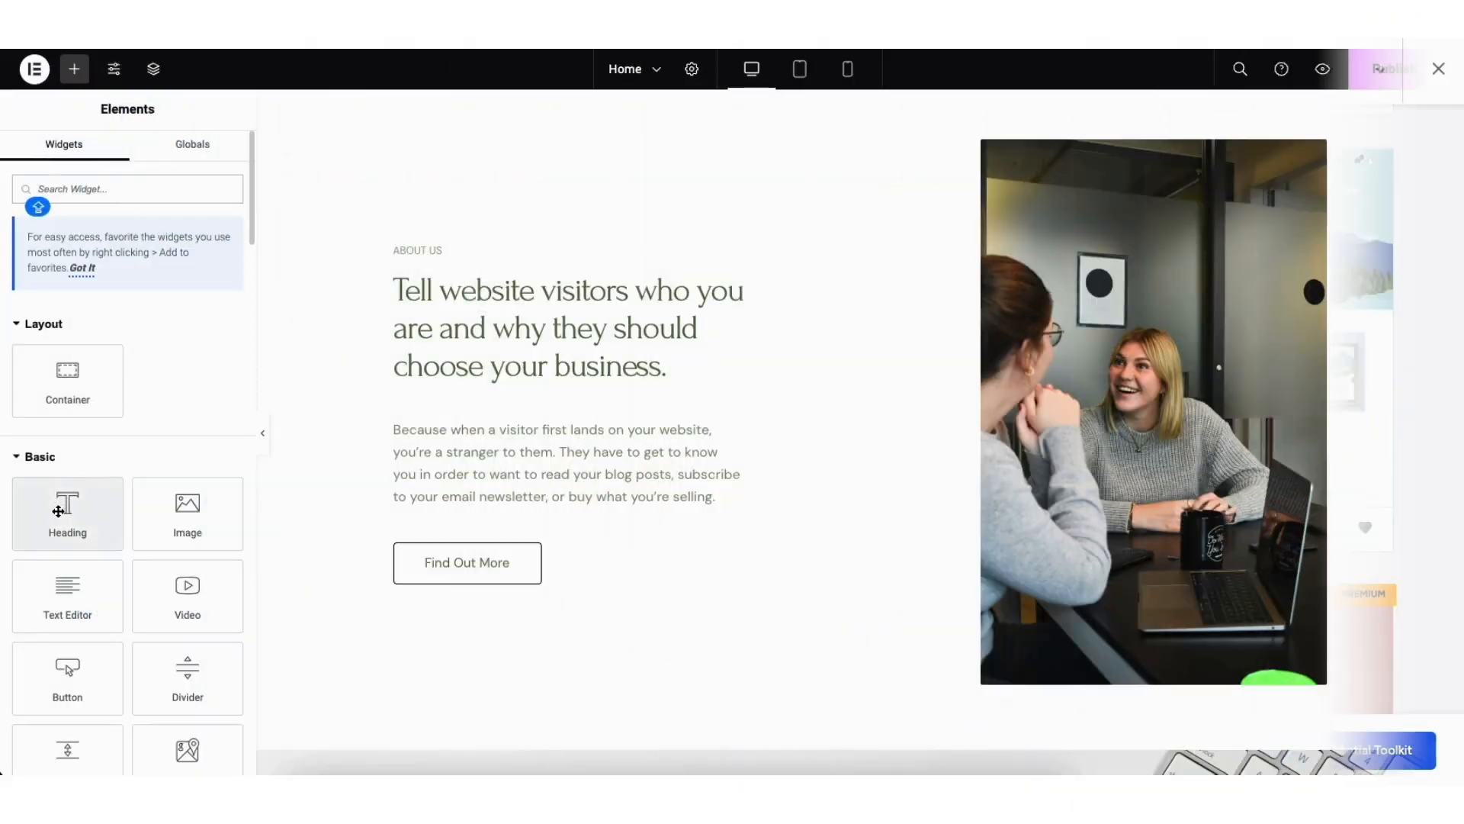
pyautogui.moveTo(67, 513); pyautogui.dragTo(482, 502)
pyautogui.moveTo(482, 501); pyautogui.dragTo(482, 502)
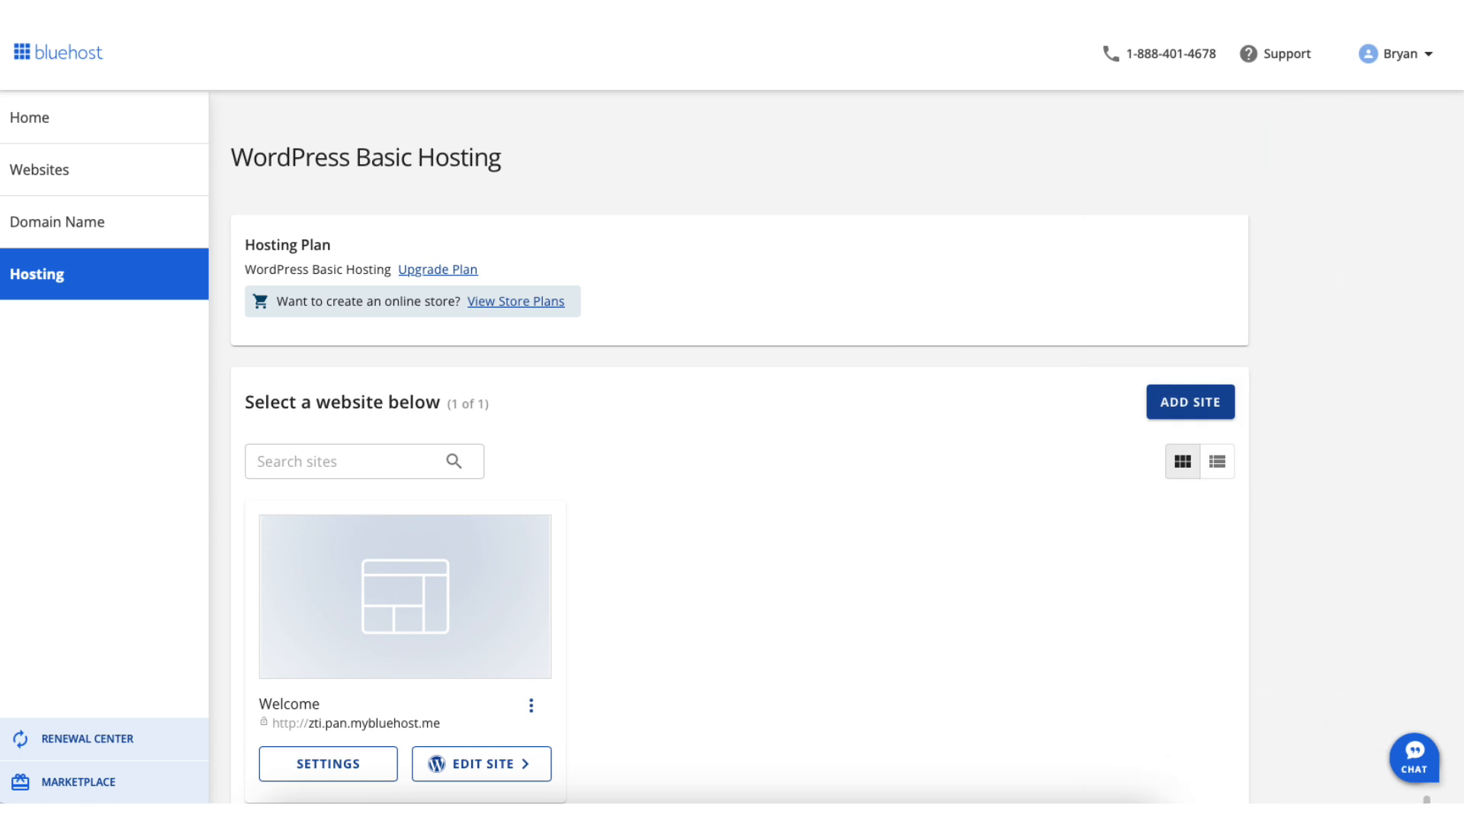
# Step: Open the hosted Welcome site in WordPress for editing and go to its General settings
pyautogui.scroll(-1, 740, 457)
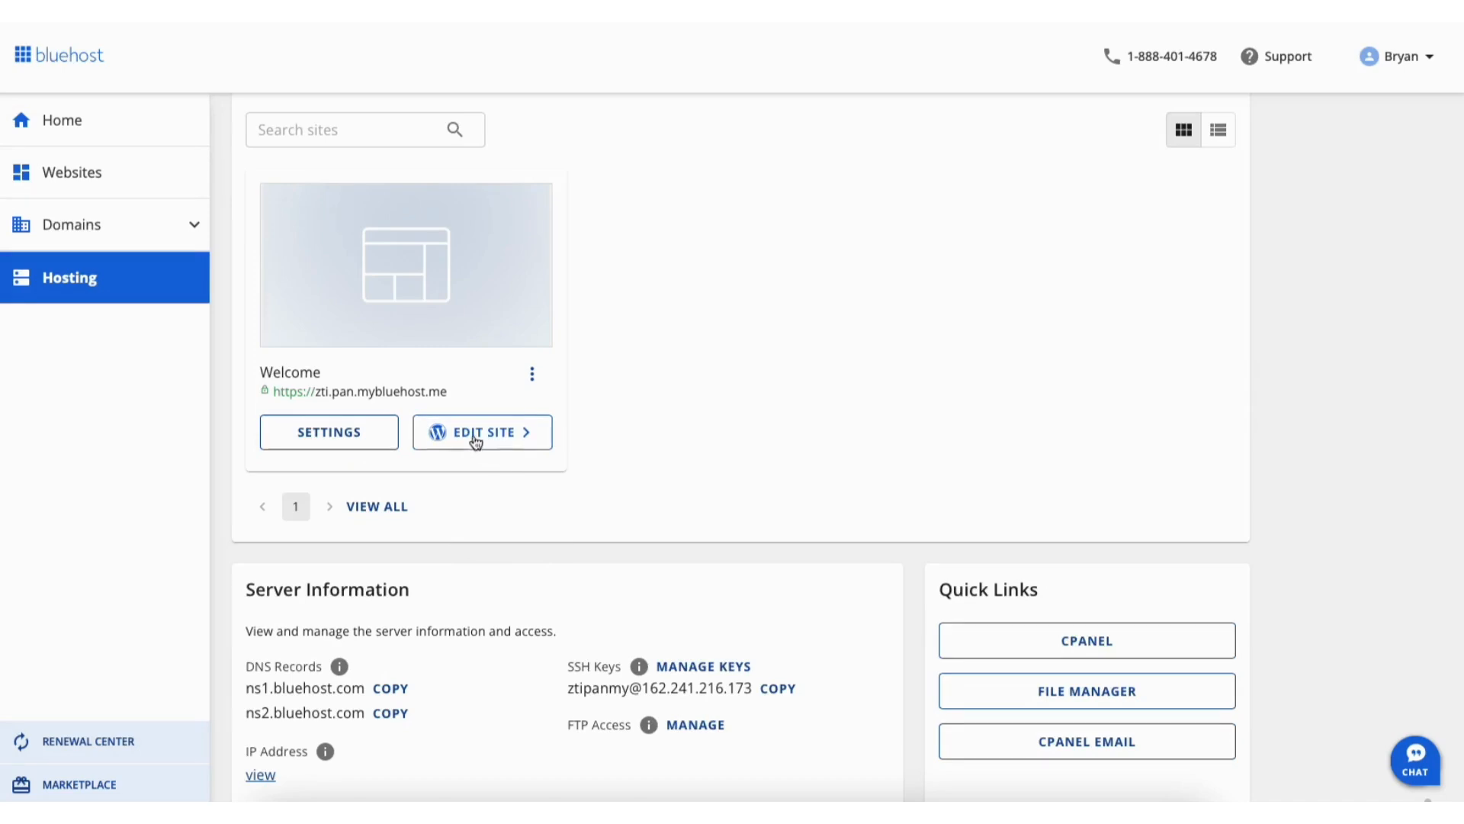
pyautogui.click(467, 439)
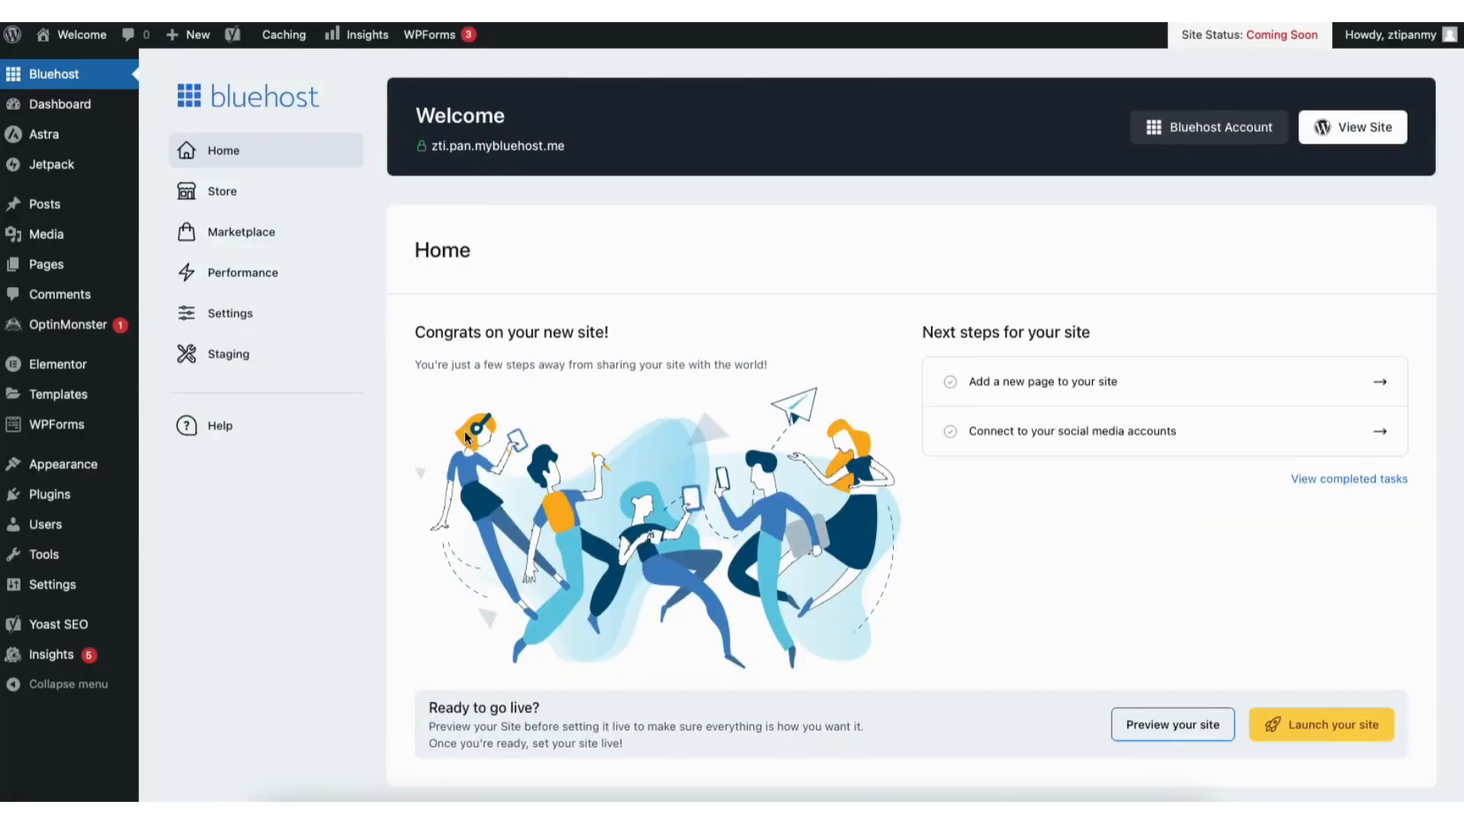
pyautogui.moveTo(51, 590)
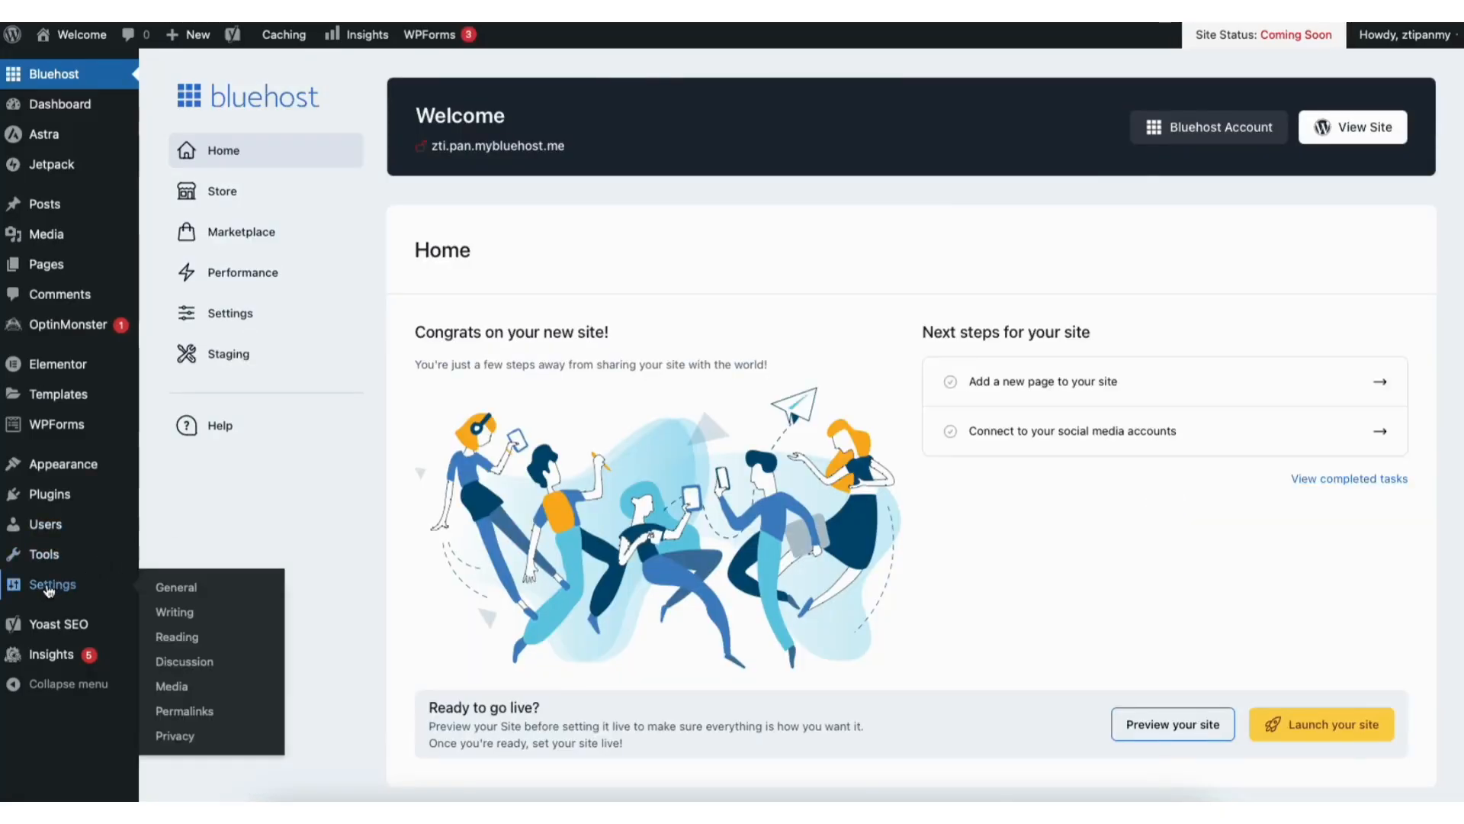
pyautogui.click(178, 591)
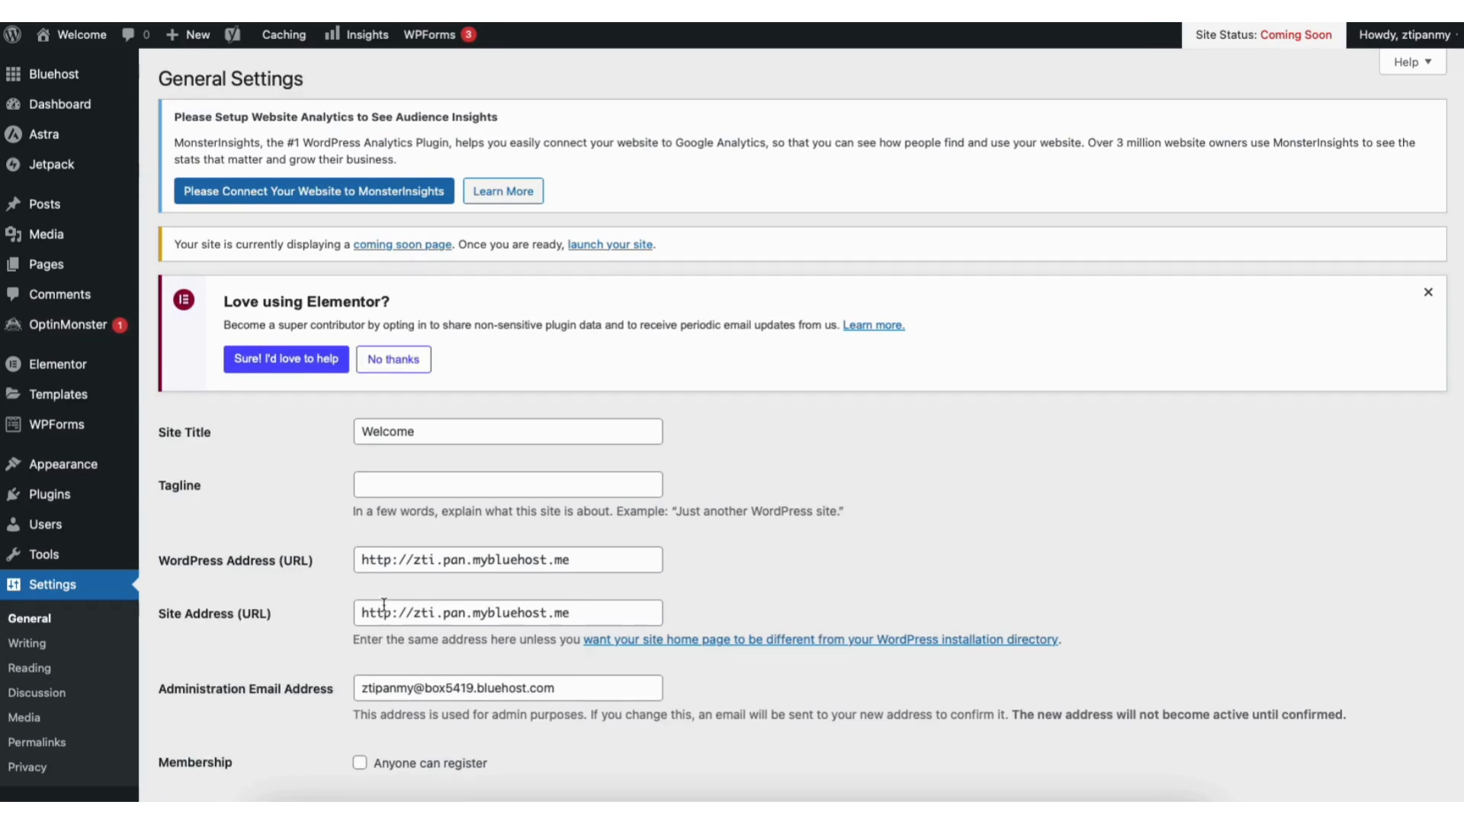
# Step: Make the WordPress Address and Site Address URLs use https and save the general settings
pyautogui.click(393, 560)
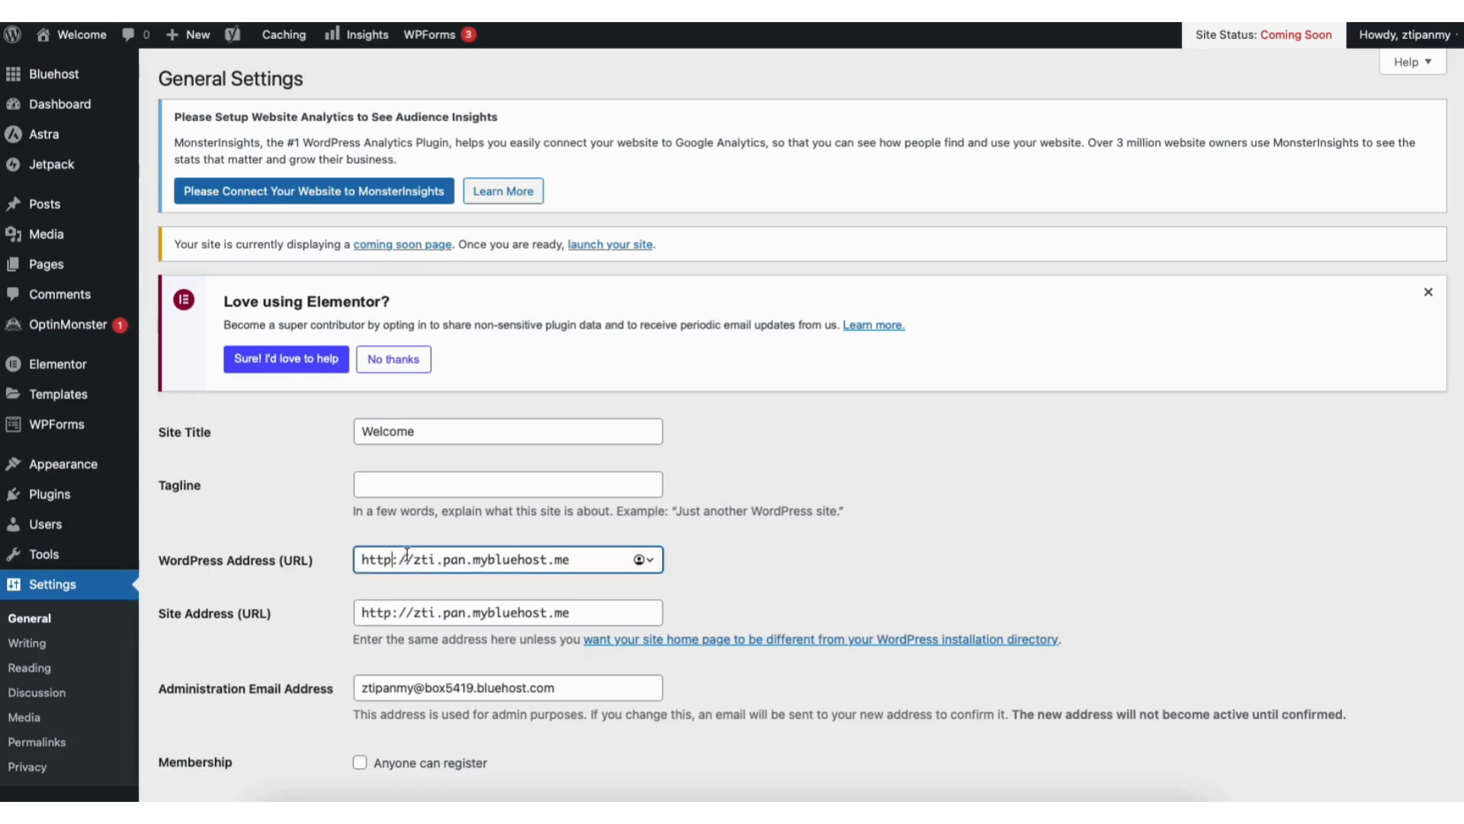
pyautogui.write('s')
pyautogui.click(393, 612)
pyautogui.write('s')
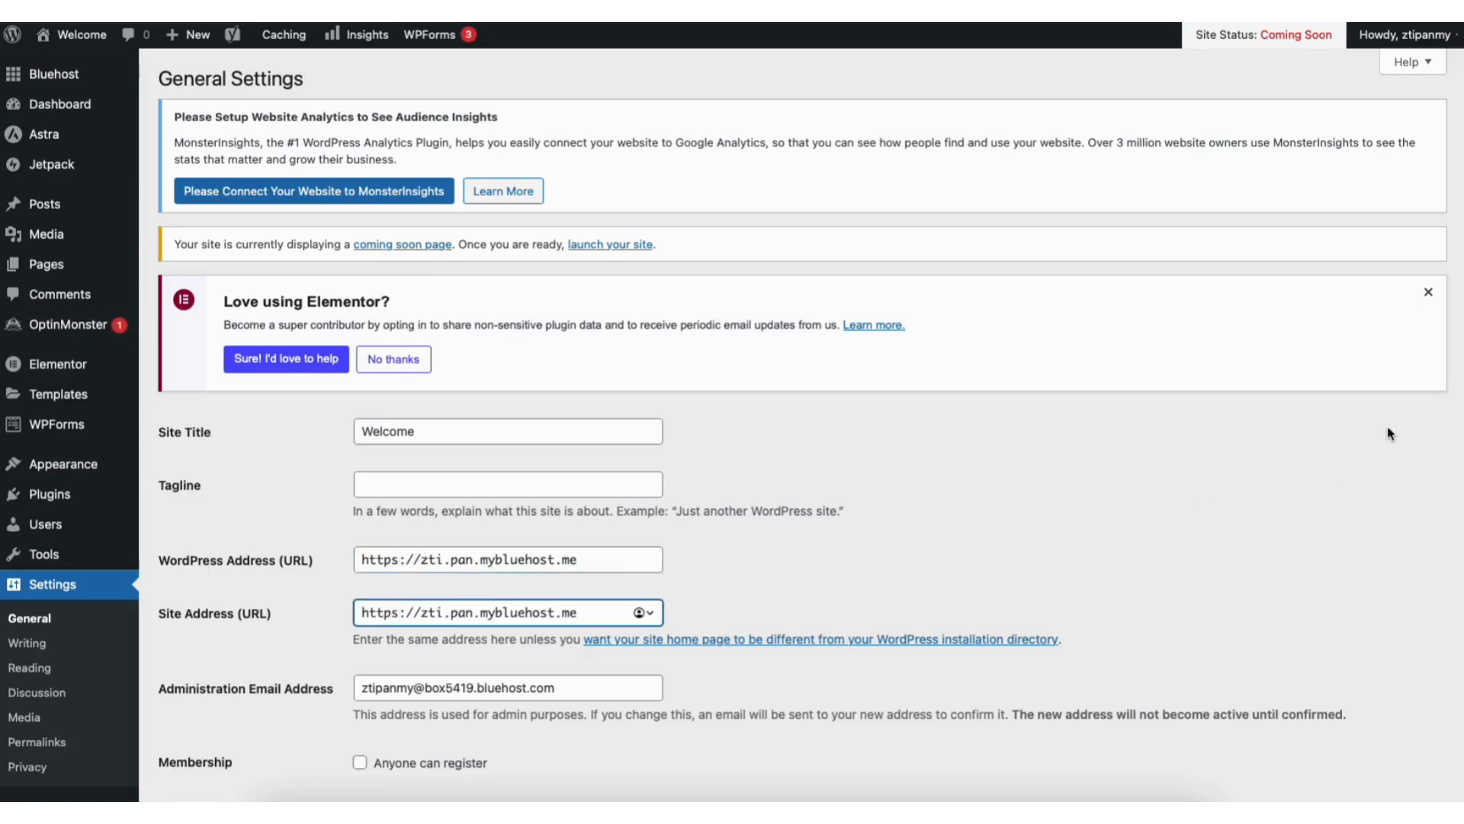
pyautogui.scroll(-6, 1459, 328)
pyautogui.scroll(-10, 1460, 492)
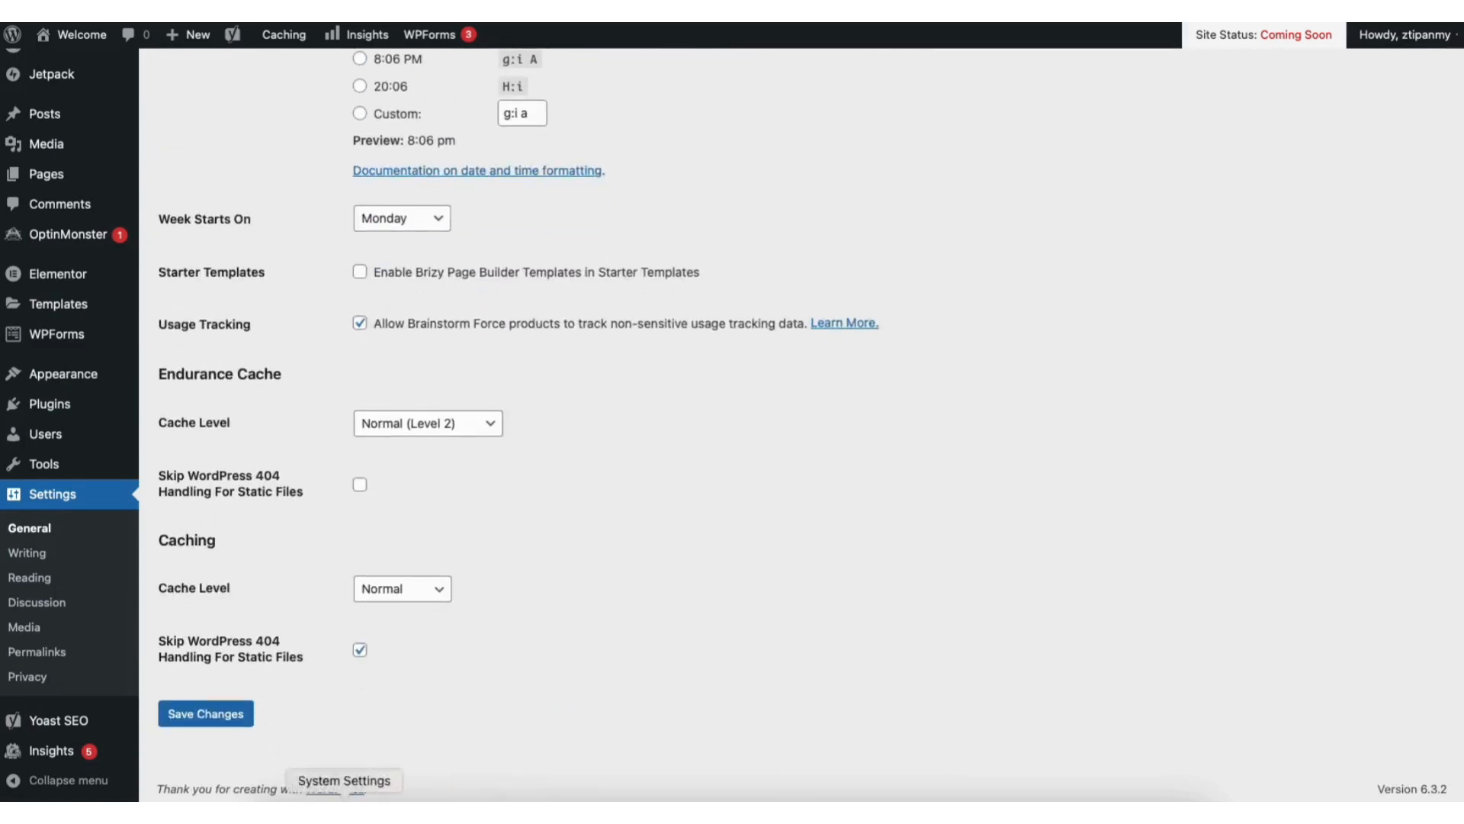
pyautogui.click(229, 707)
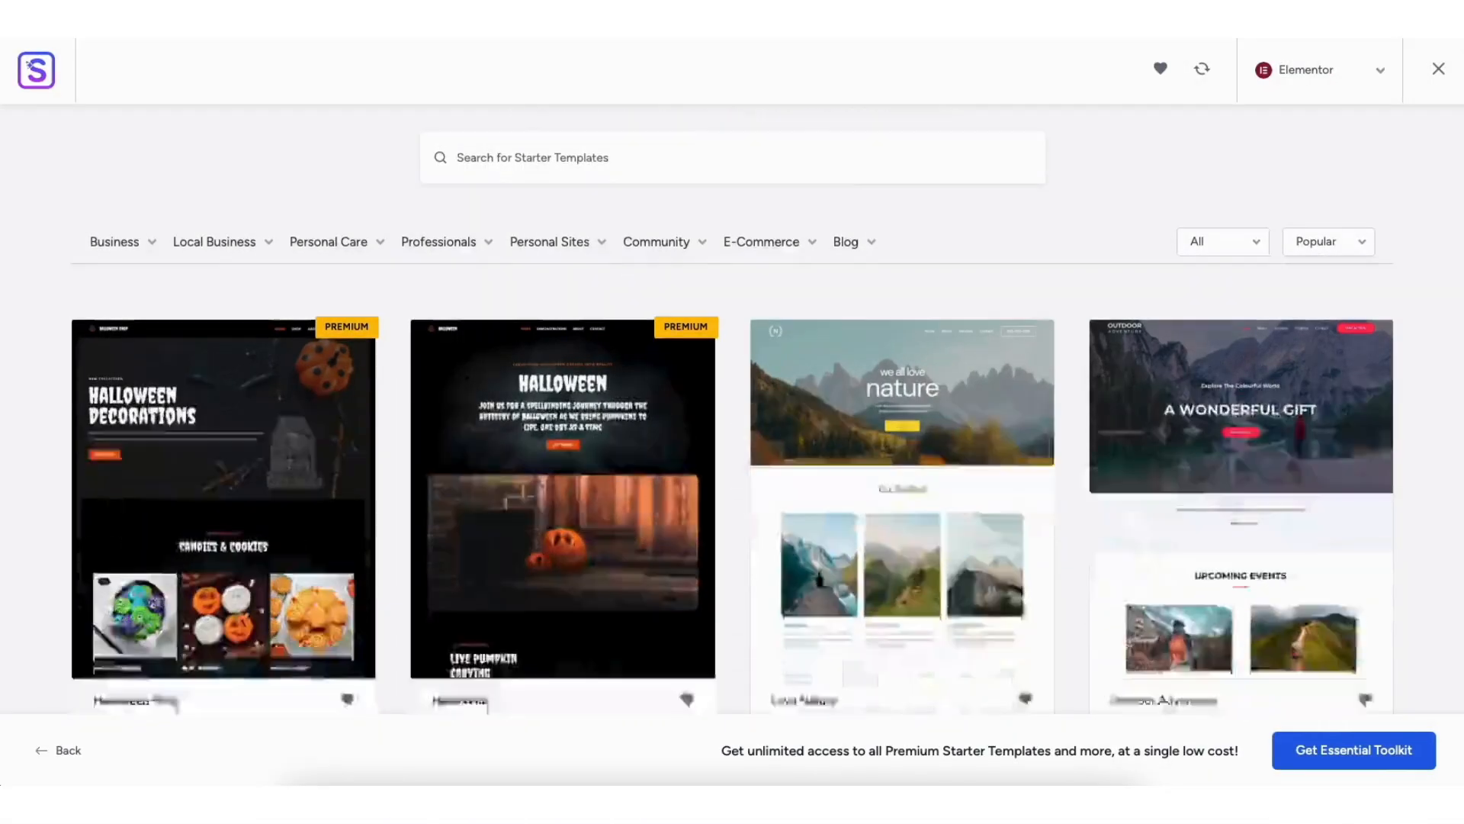
pyautogui.scroll(-3, 732, 412)
pyautogui.scroll(-8, 732, 411)
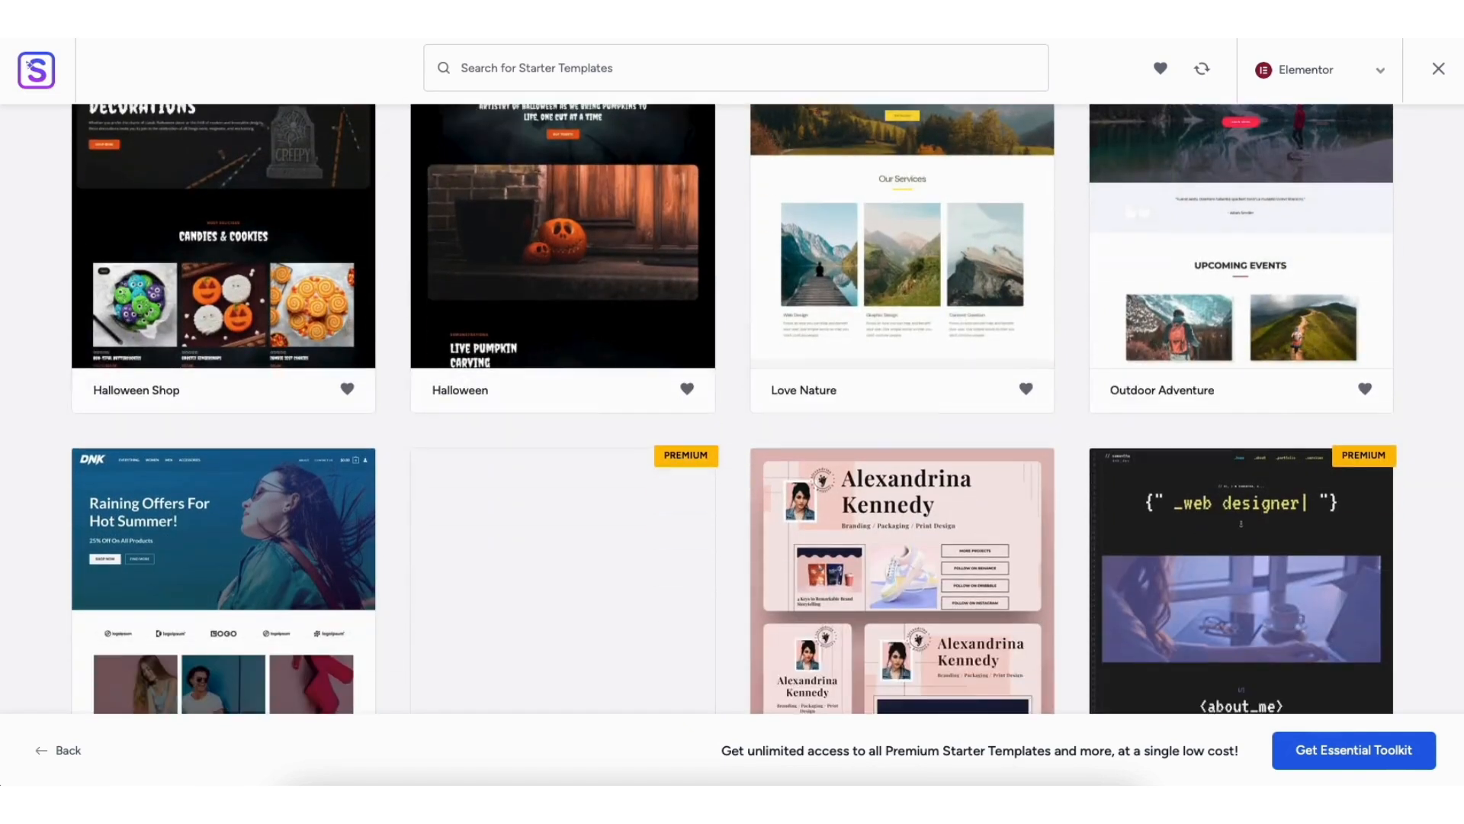
pyautogui.scroll(-3, 732, 412)
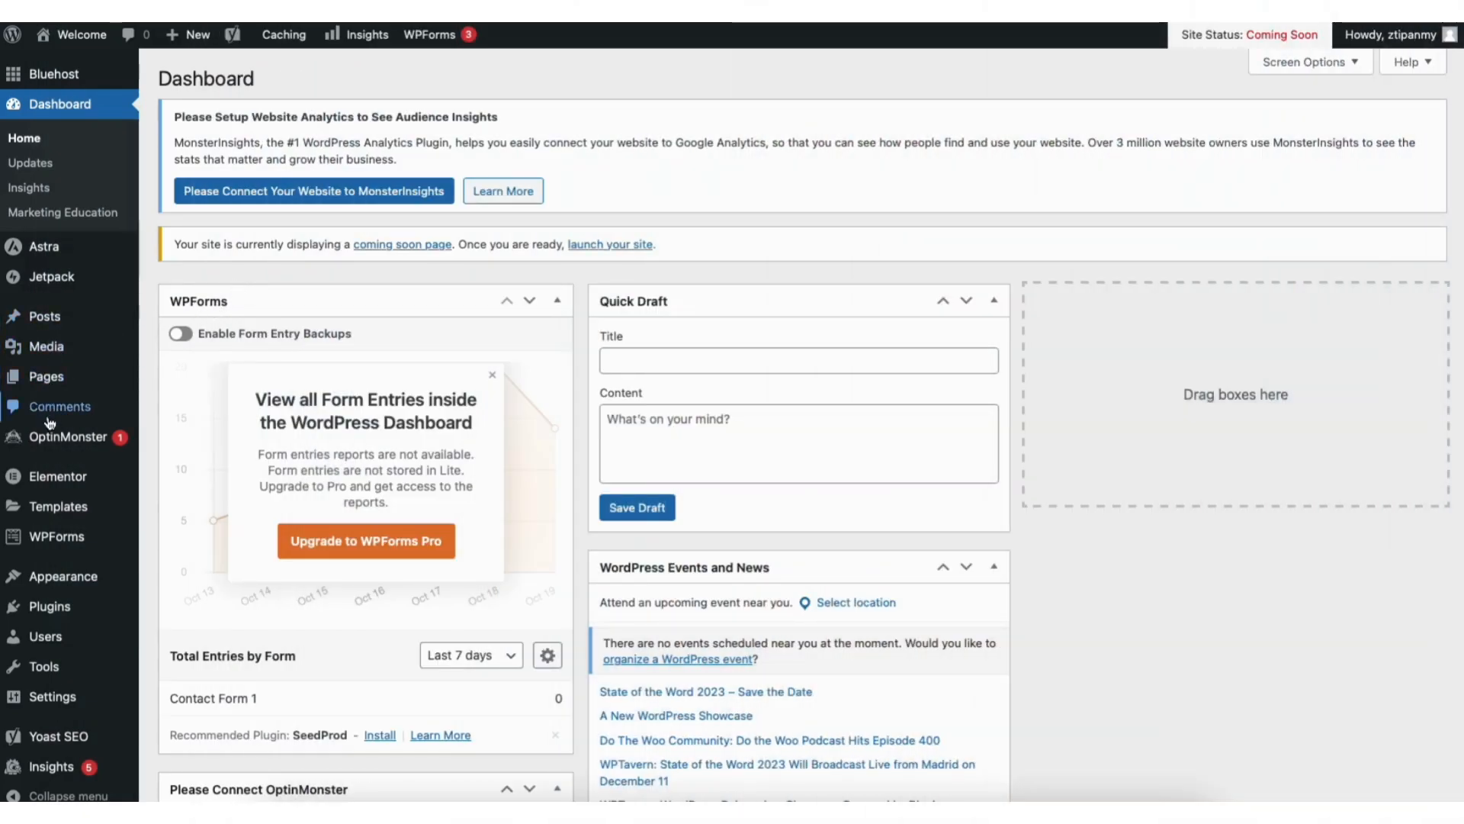
# Step: Go to the site's installed themes and start adding a new theme
pyautogui.moveTo(64, 574)
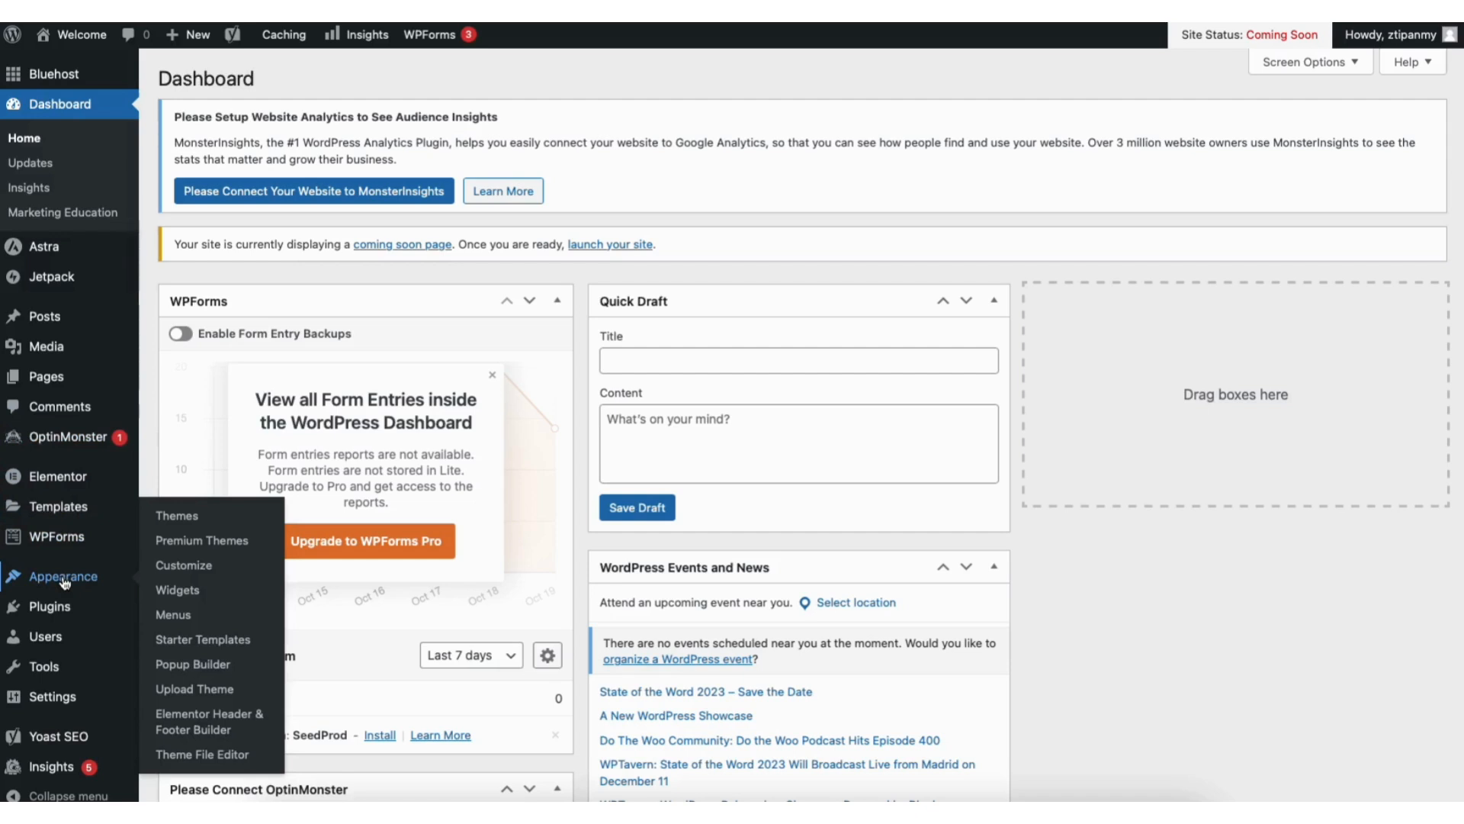
pyautogui.click(180, 516)
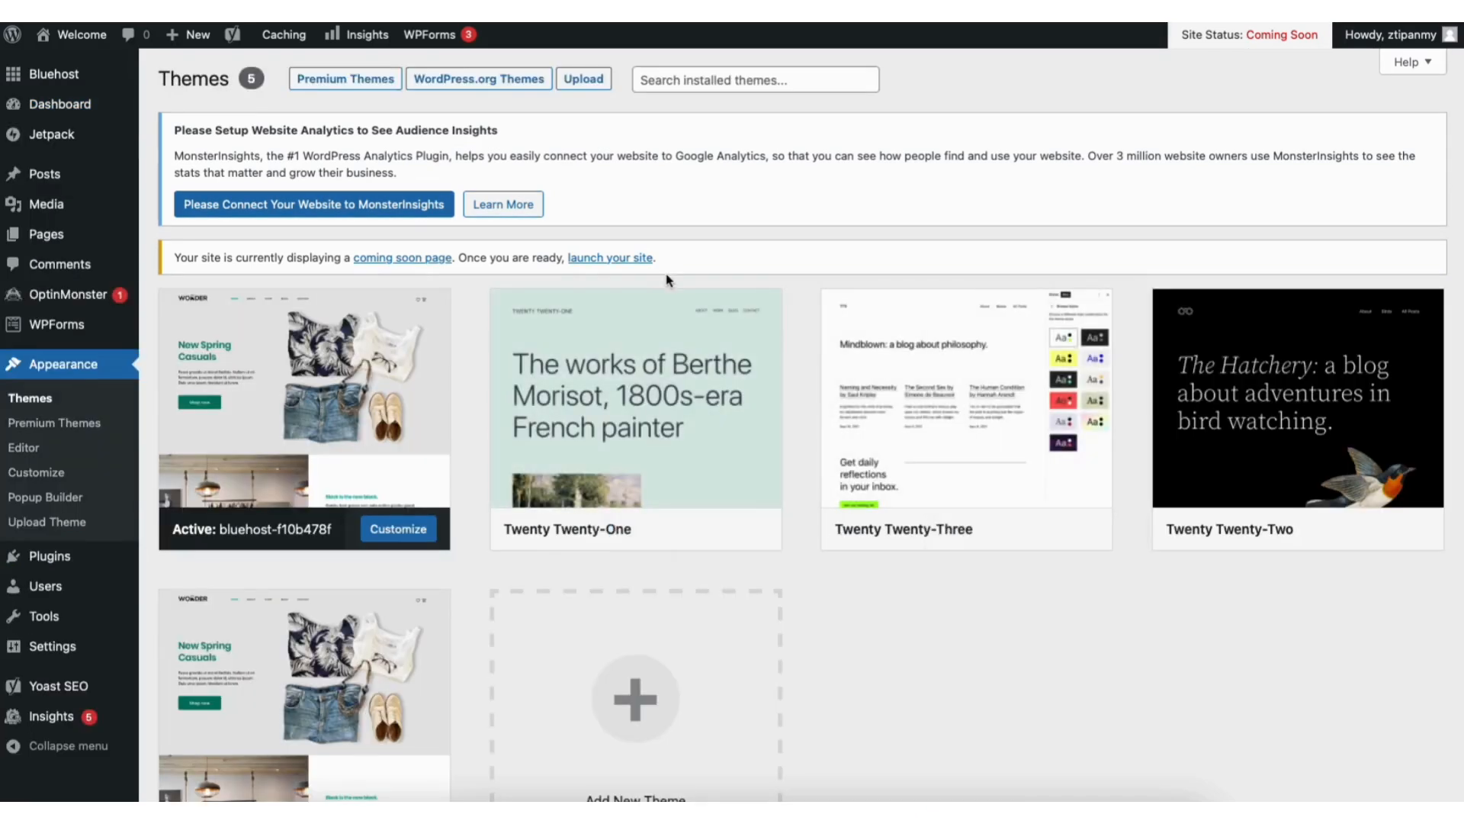
pyautogui.scroll(-3, 1453, 290)
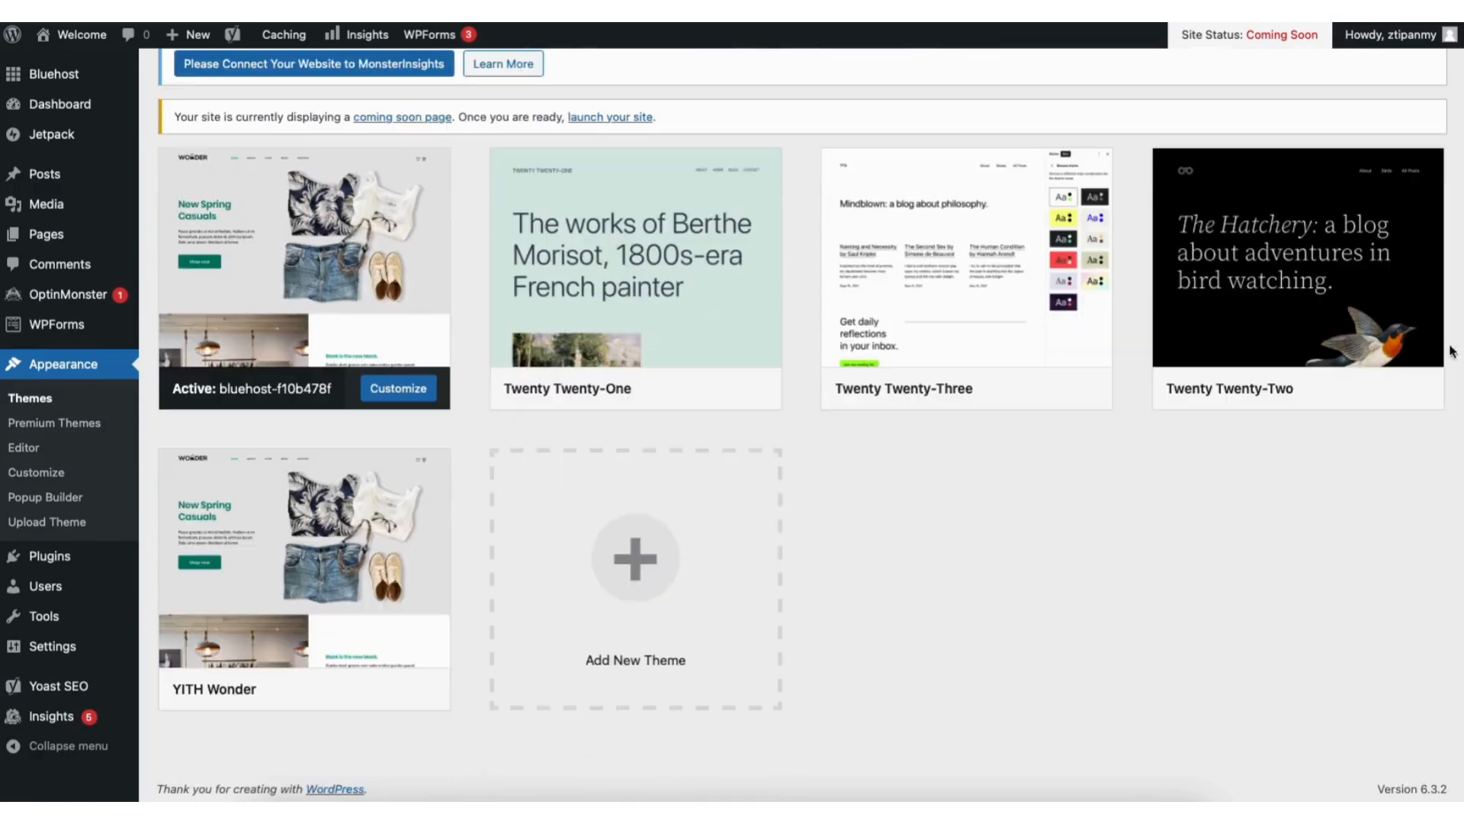
pyautogui.click(610, 592)
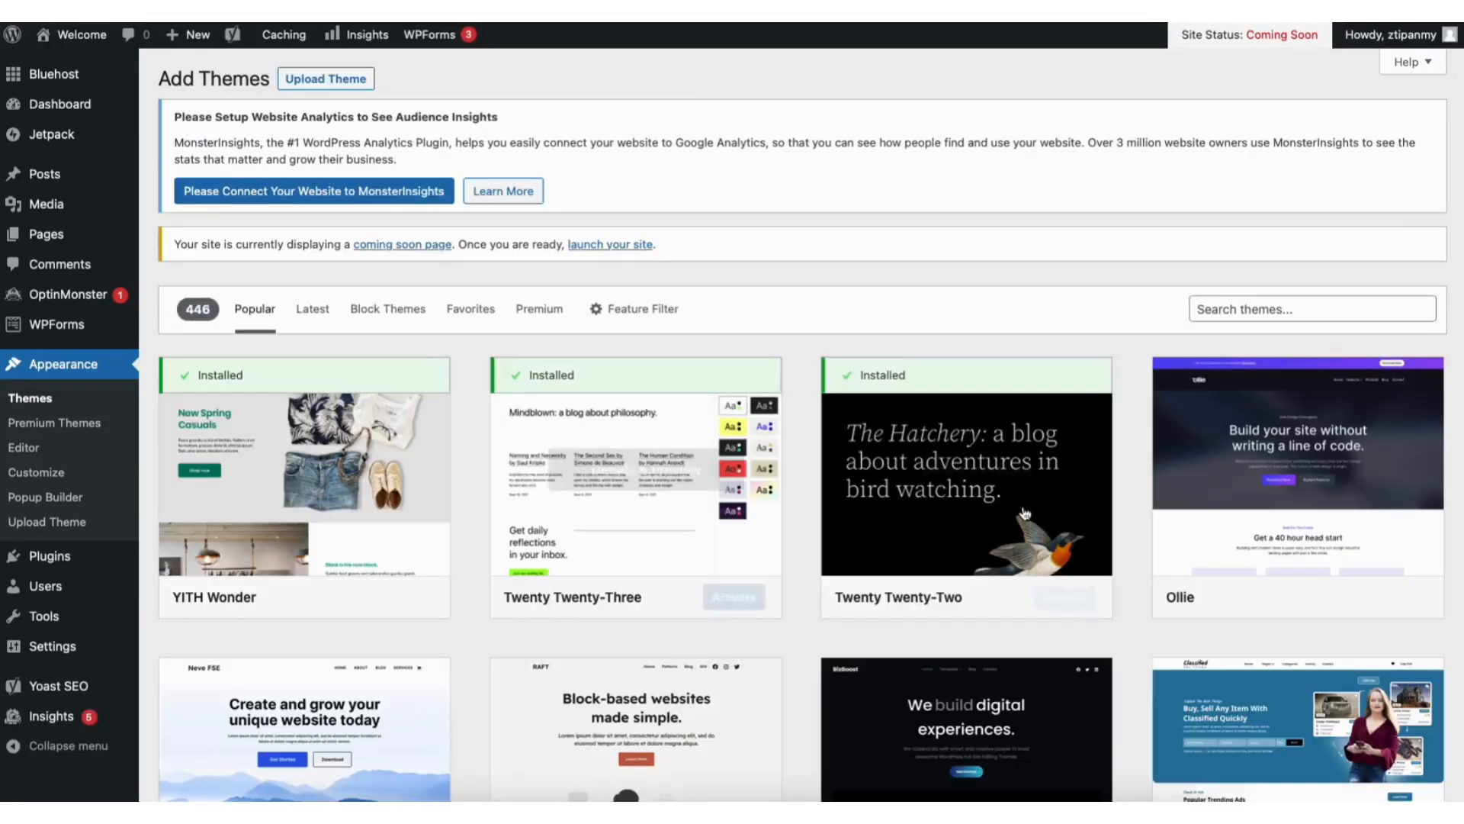
# Step: Look through the popular themes in the theme directory and the designs in the starter template gallery
pyautogui.scroll(-5, 1026, 514)
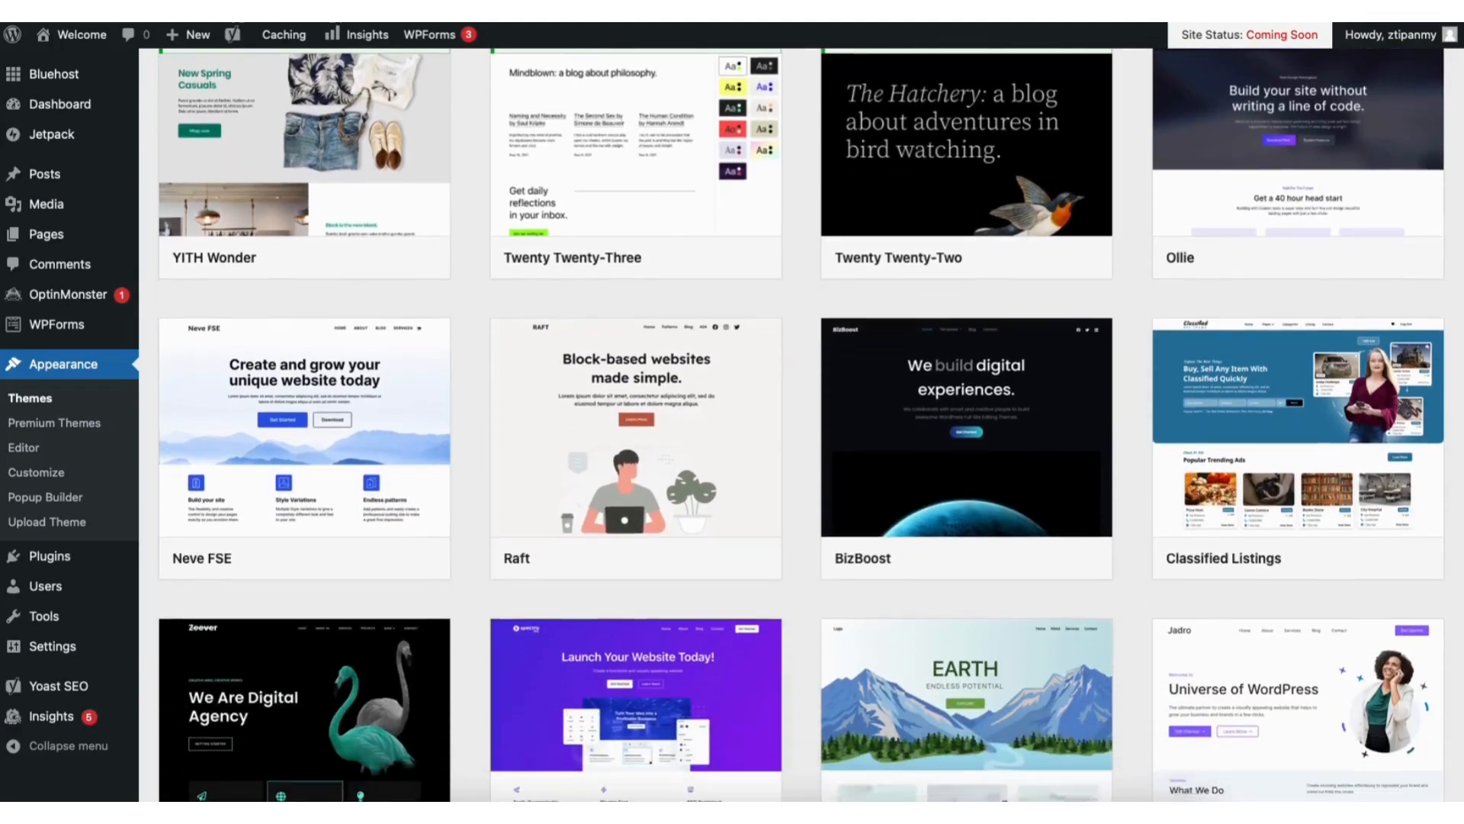
pyautogui.scroll(-10, 778, 426)
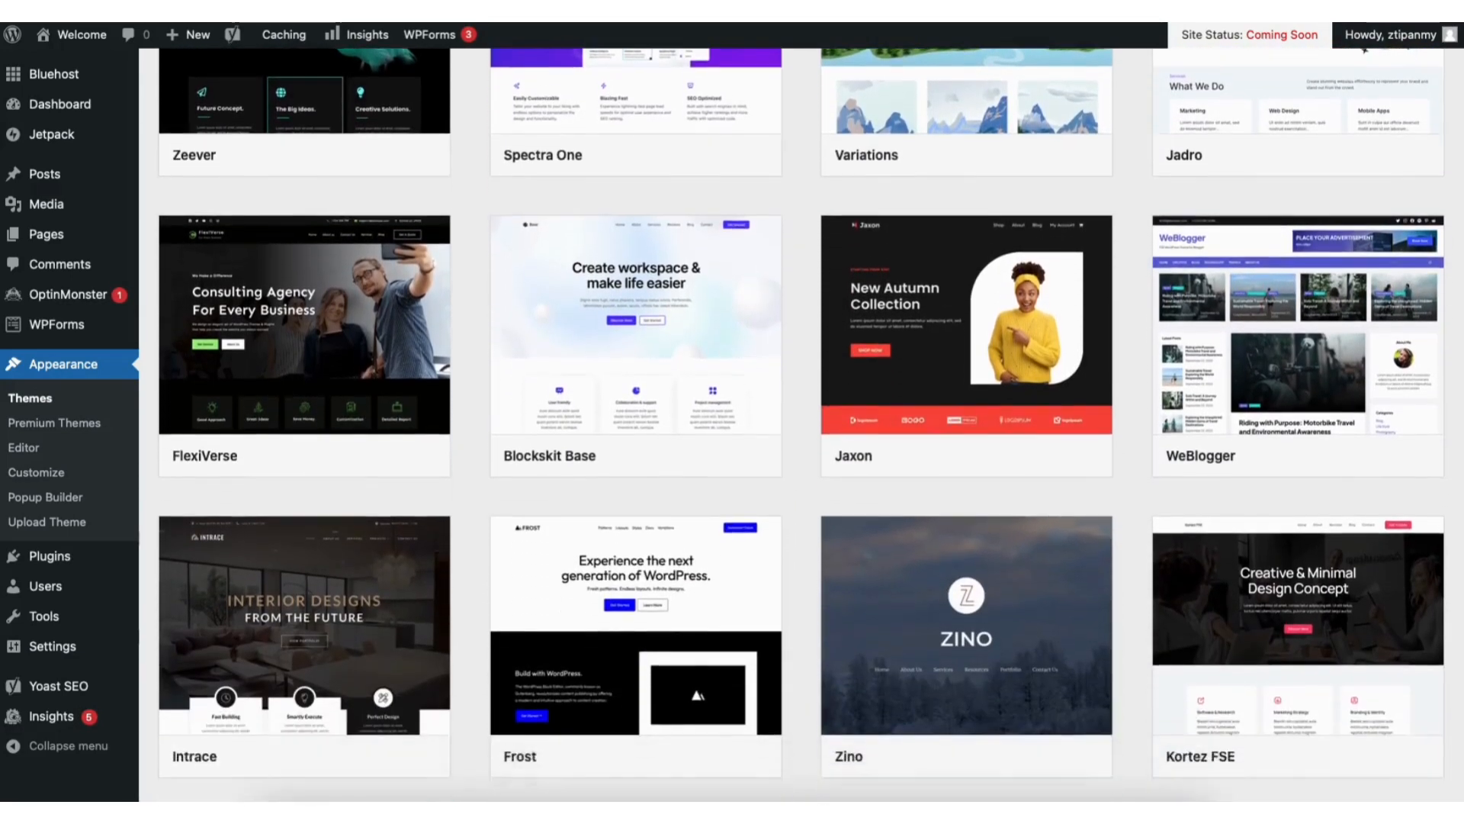
pyautogui.scroll(-4, 800, 412)
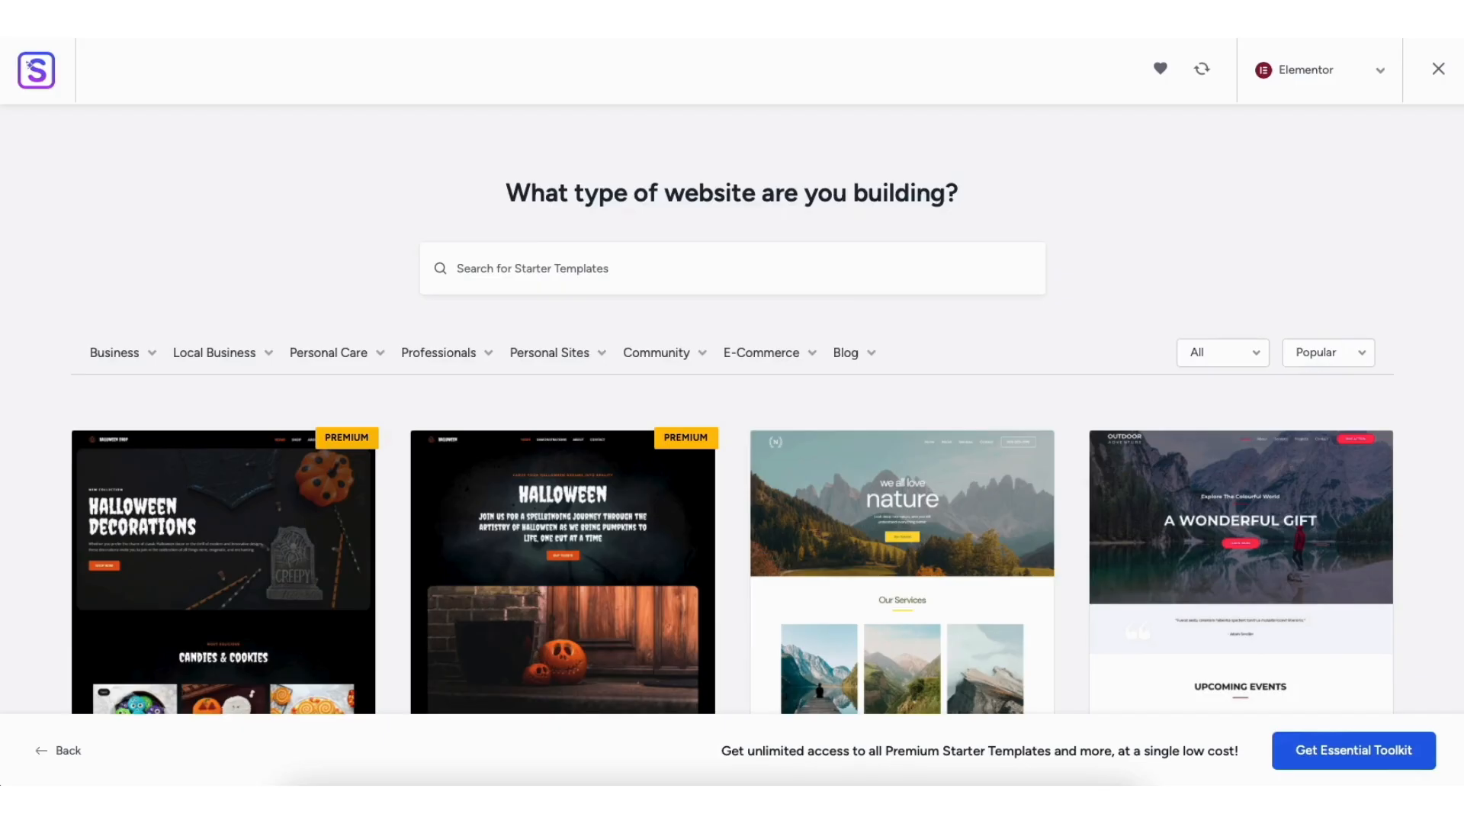
pyautogui.scroll(-3, 732, 412)
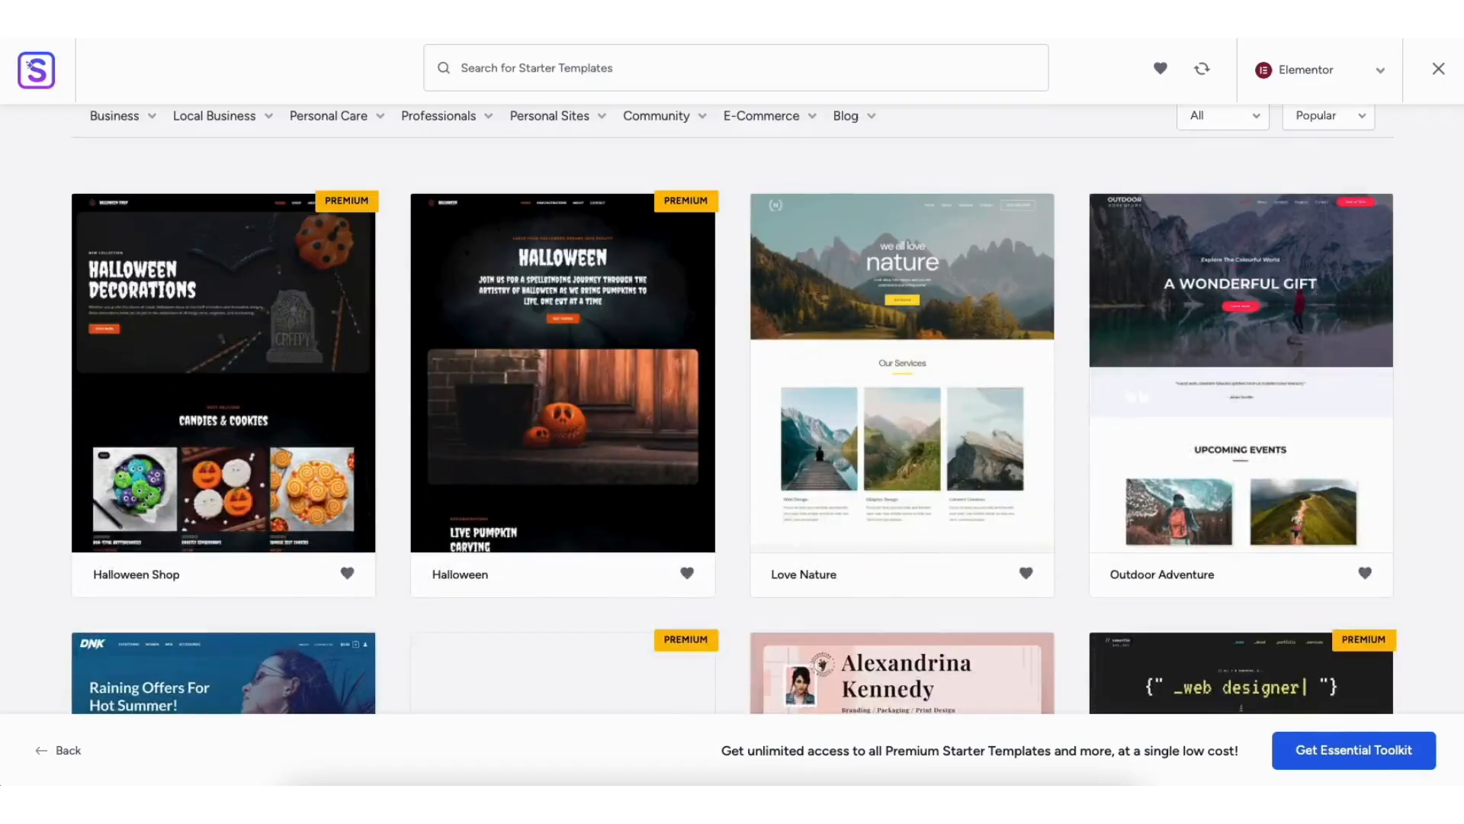
pyautogui.scroll(-9, 732, 411)
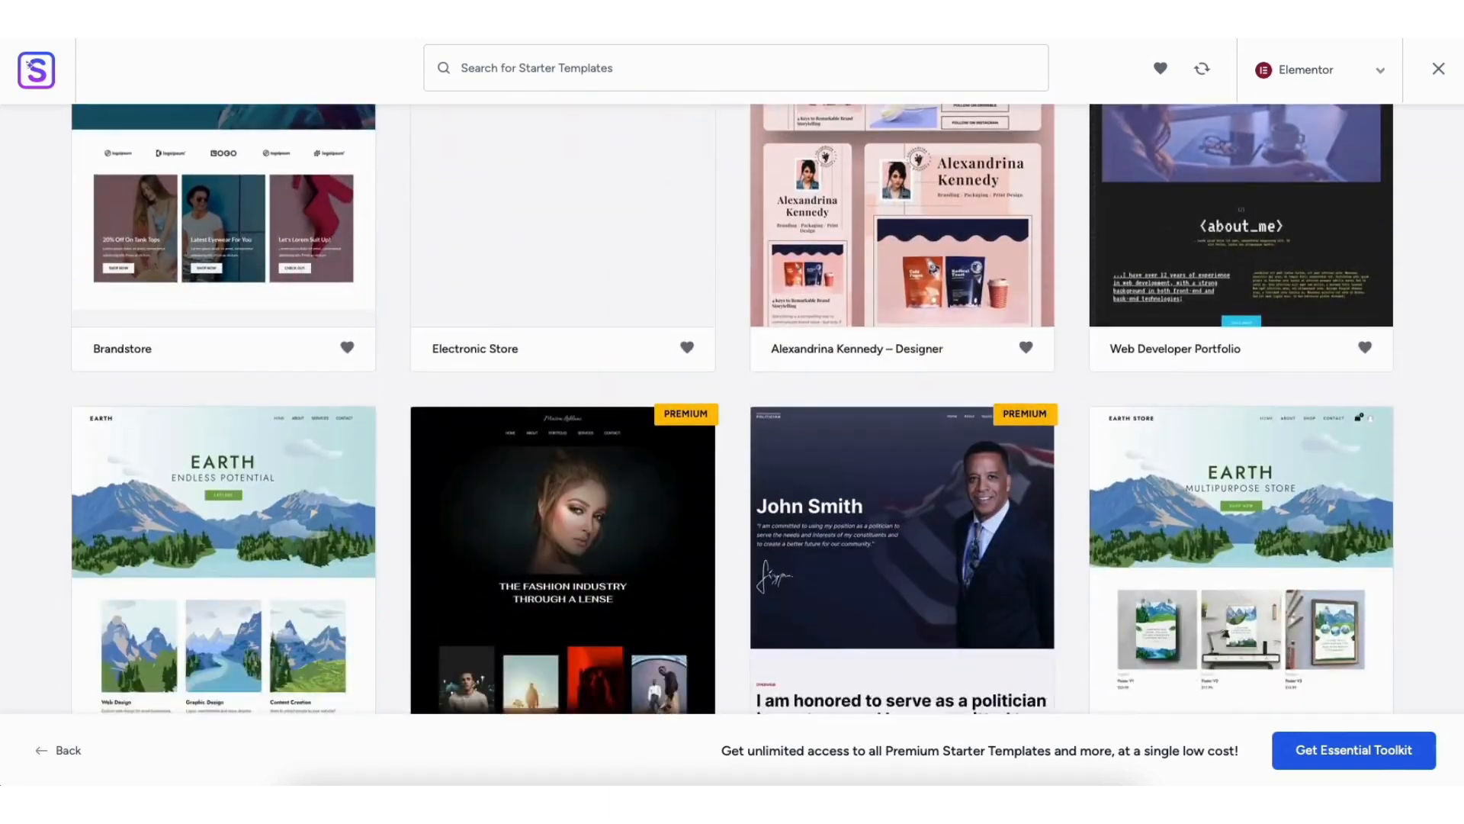
pyautogui.scroll(-5, 732, 412)
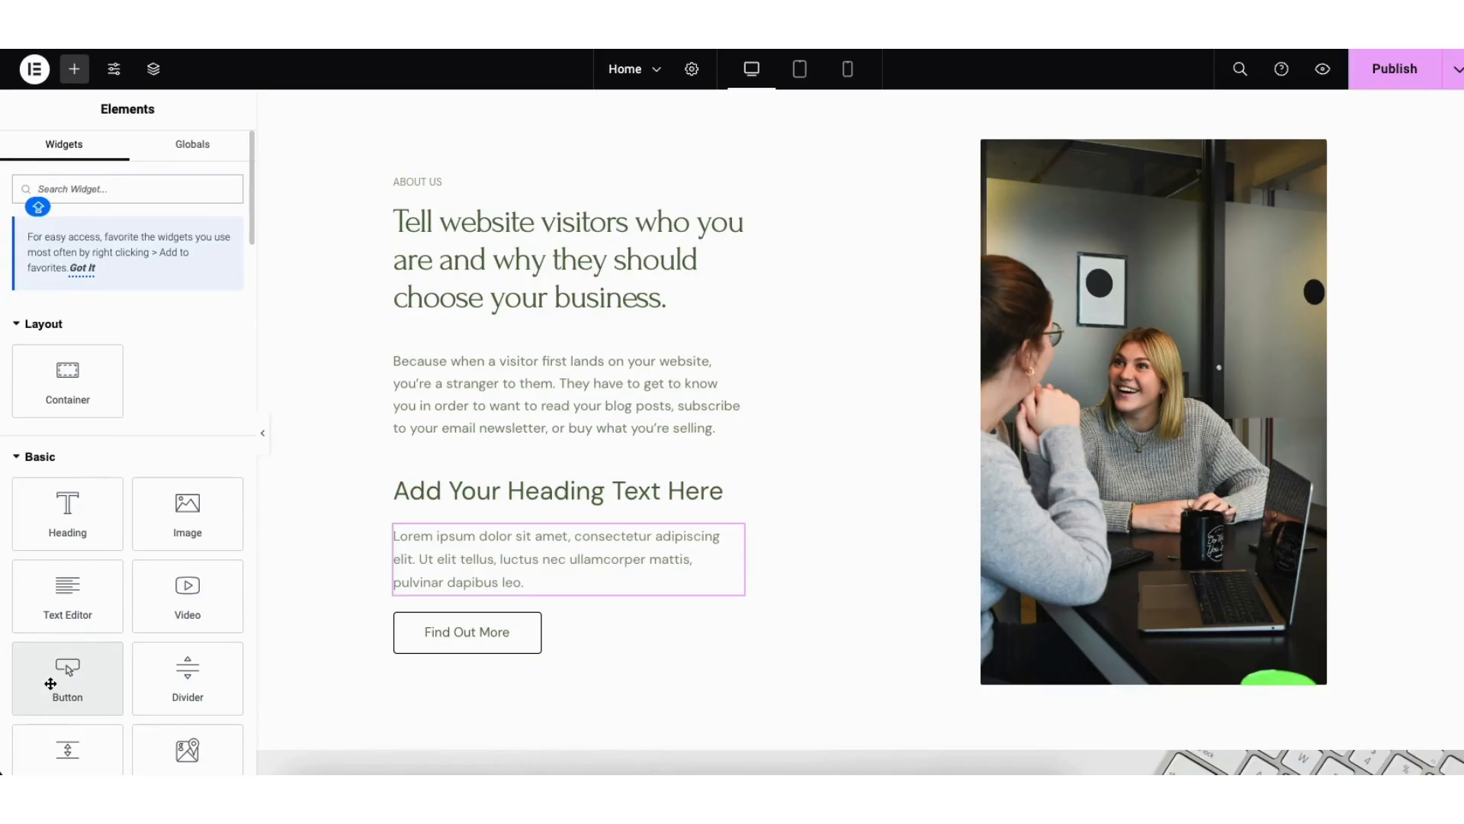
pyautogui.moveTo(47, 681); pyautogui.dragTo(497, 474)
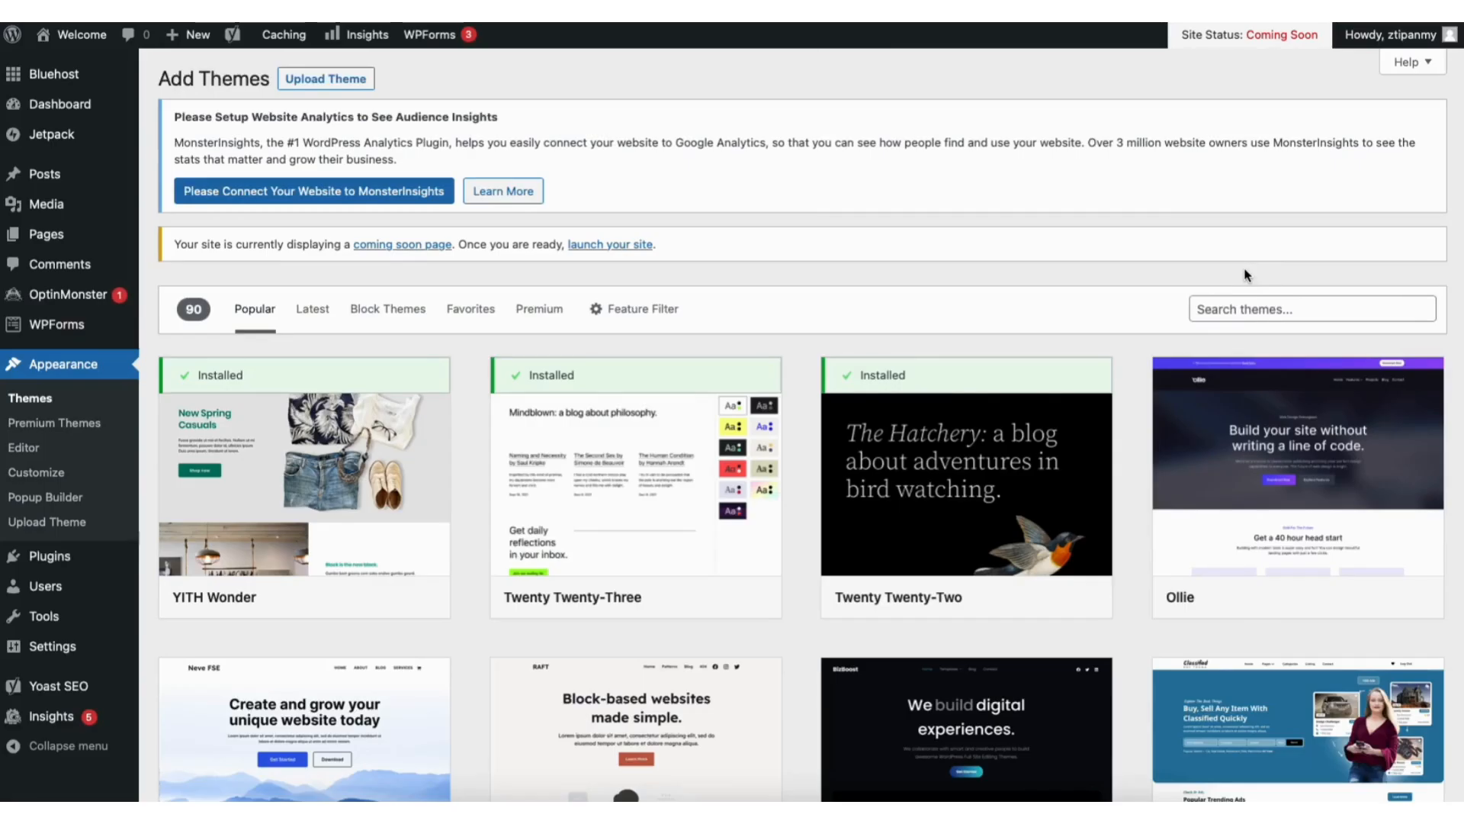
# Step: Search the theme directory for "astra", then install and activate the Astra theme
pyautogui.click(1241, 306)
pyautogui.write('astra')
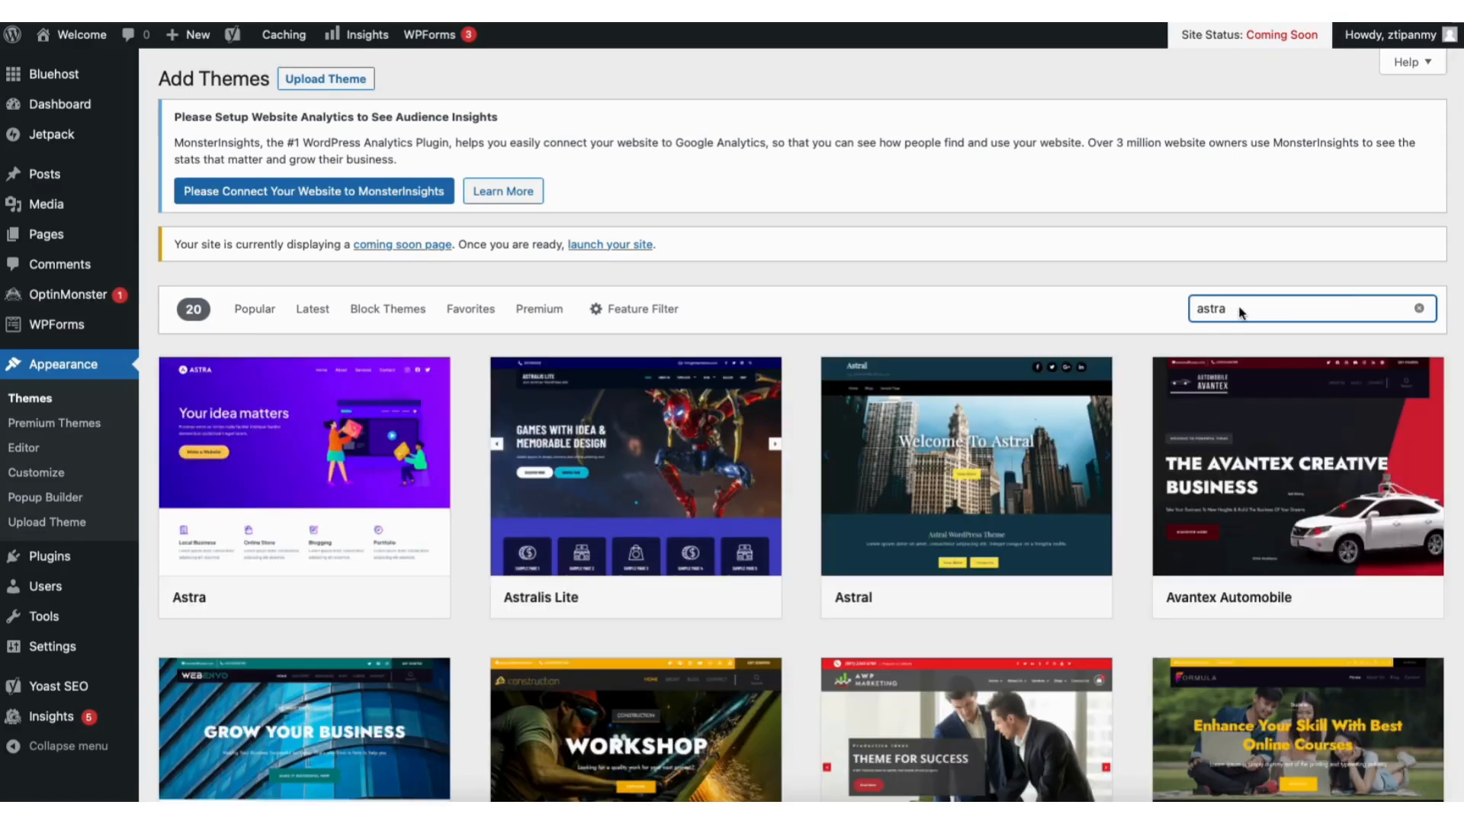
pyautogui.click(335, 598)
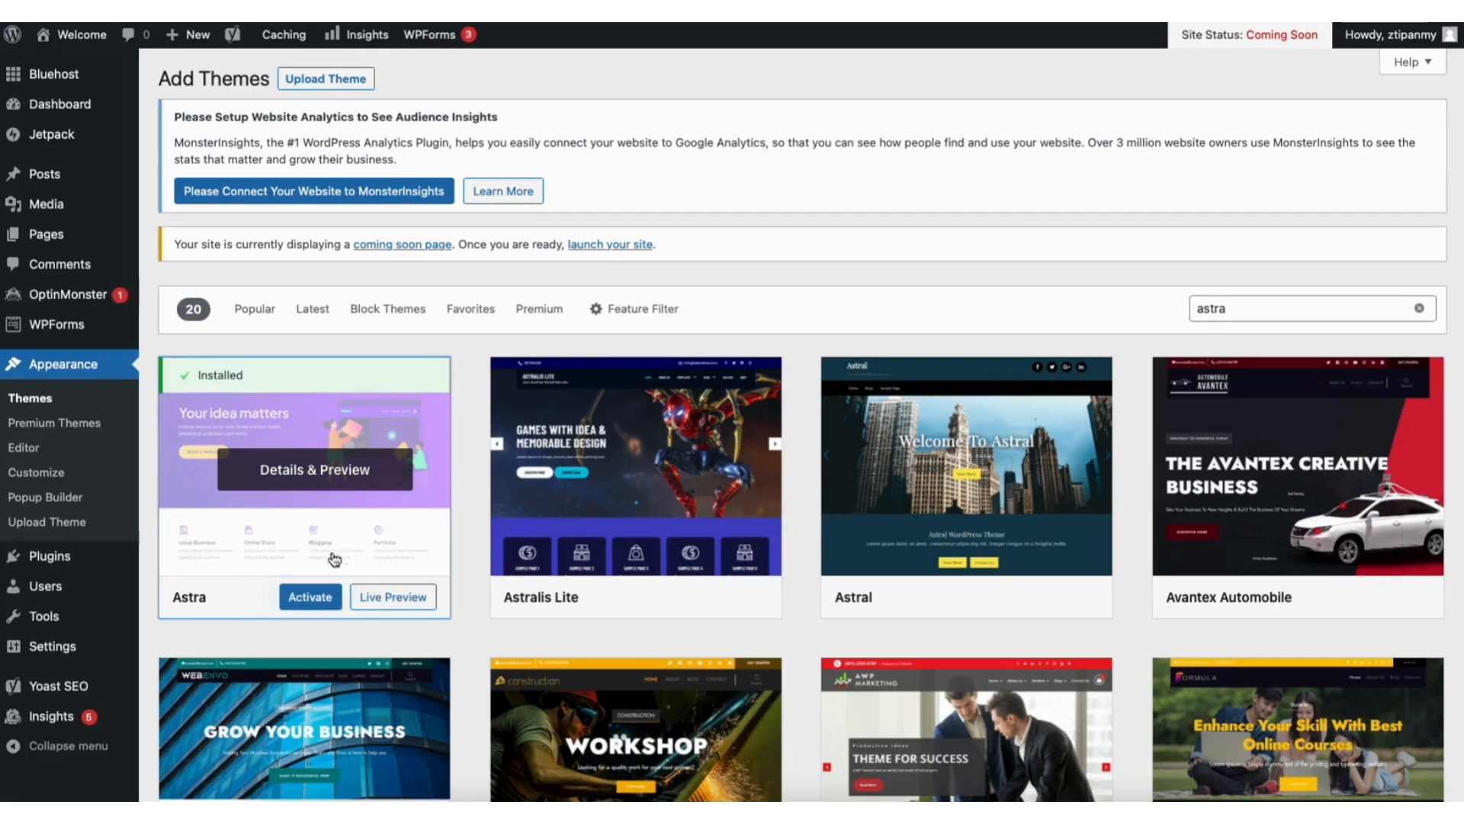
pyautogui.click(307, 600)
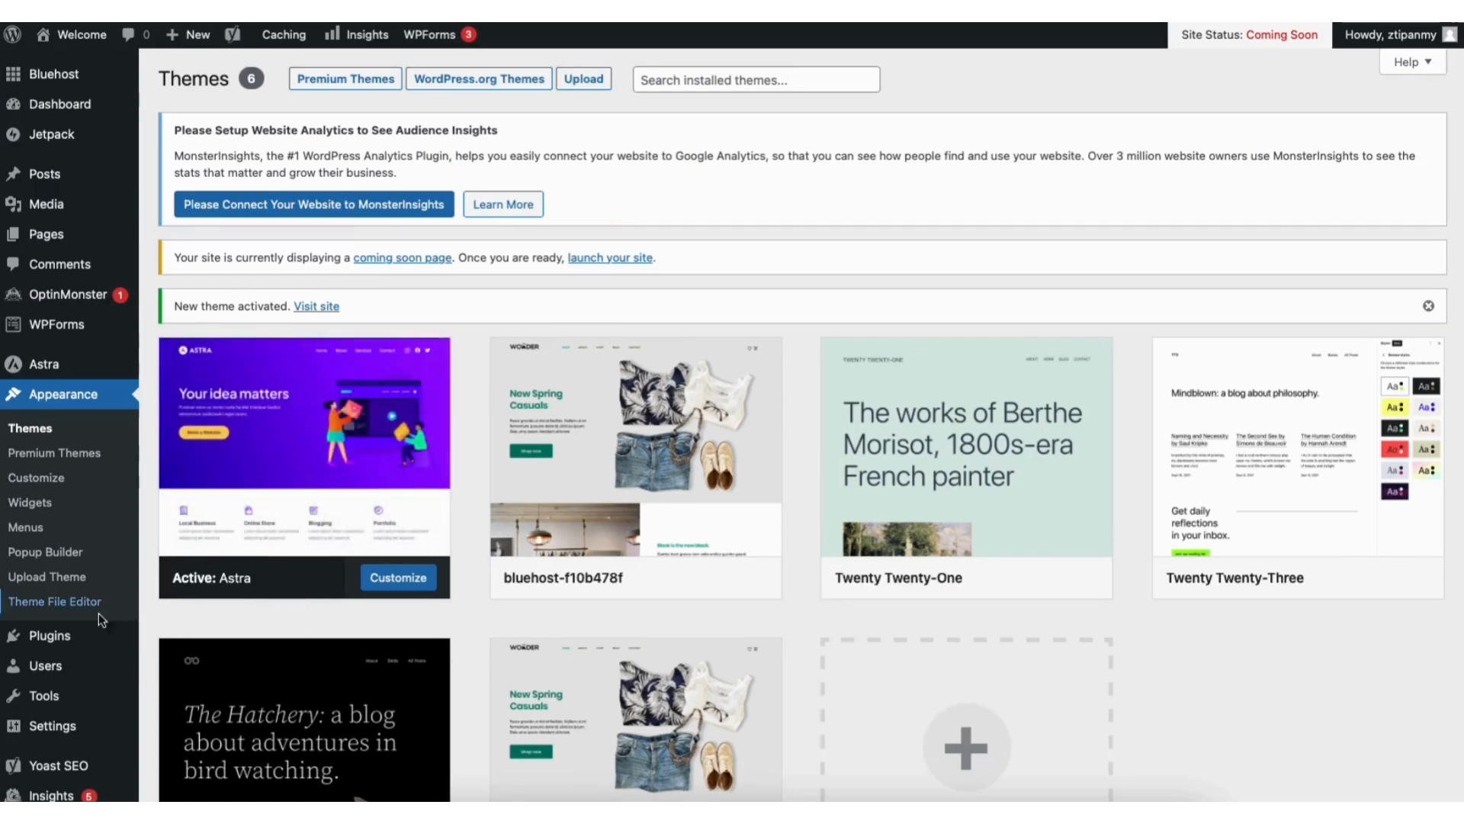
# Step: Search the plugin directory for "starter templates", then install and activate the Starter Templates plugin by Brainstorm Force
pyautogui.moveTo(50, 641)
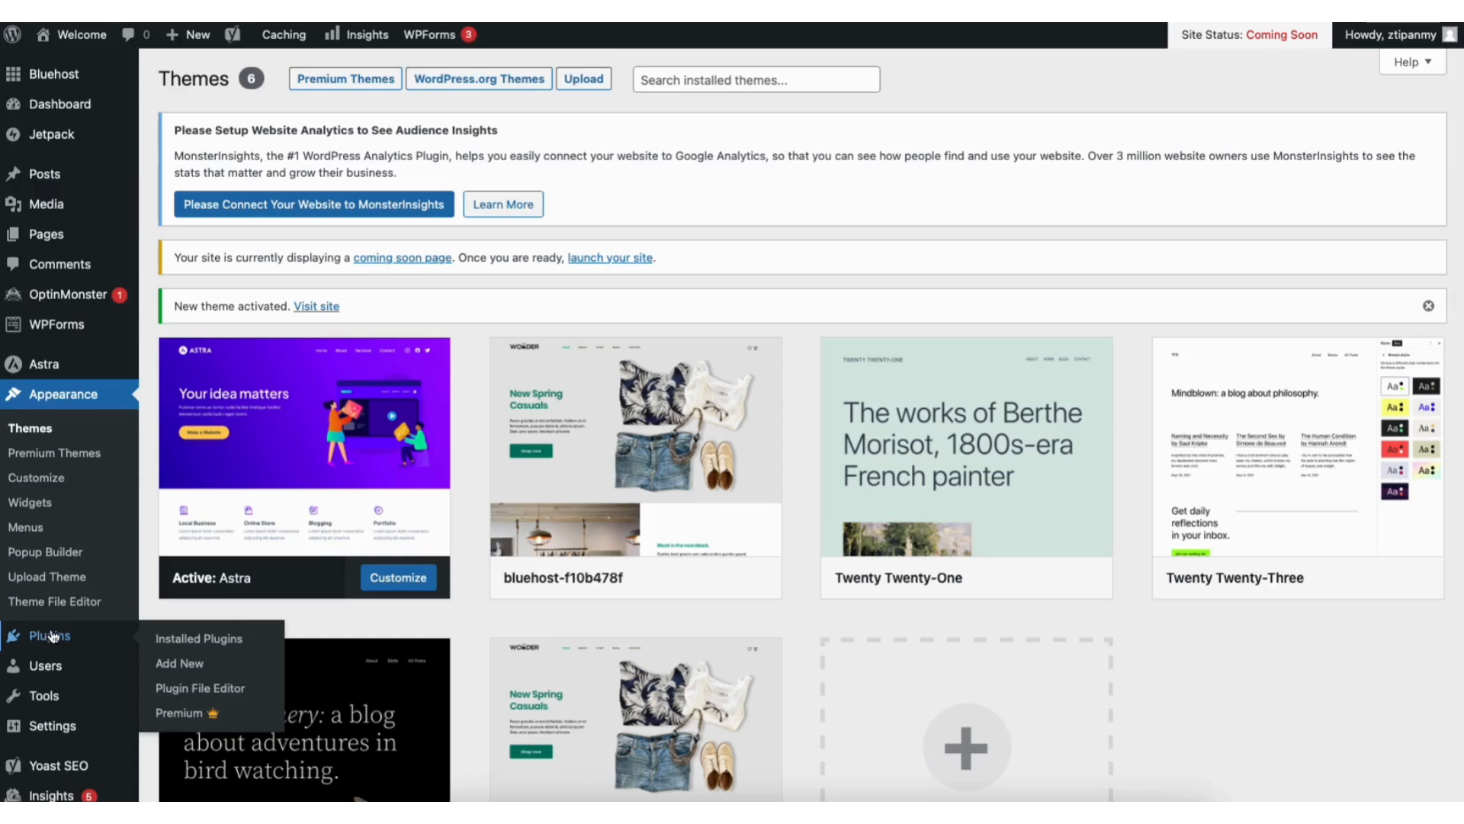
pyautogui.click(182, 662)
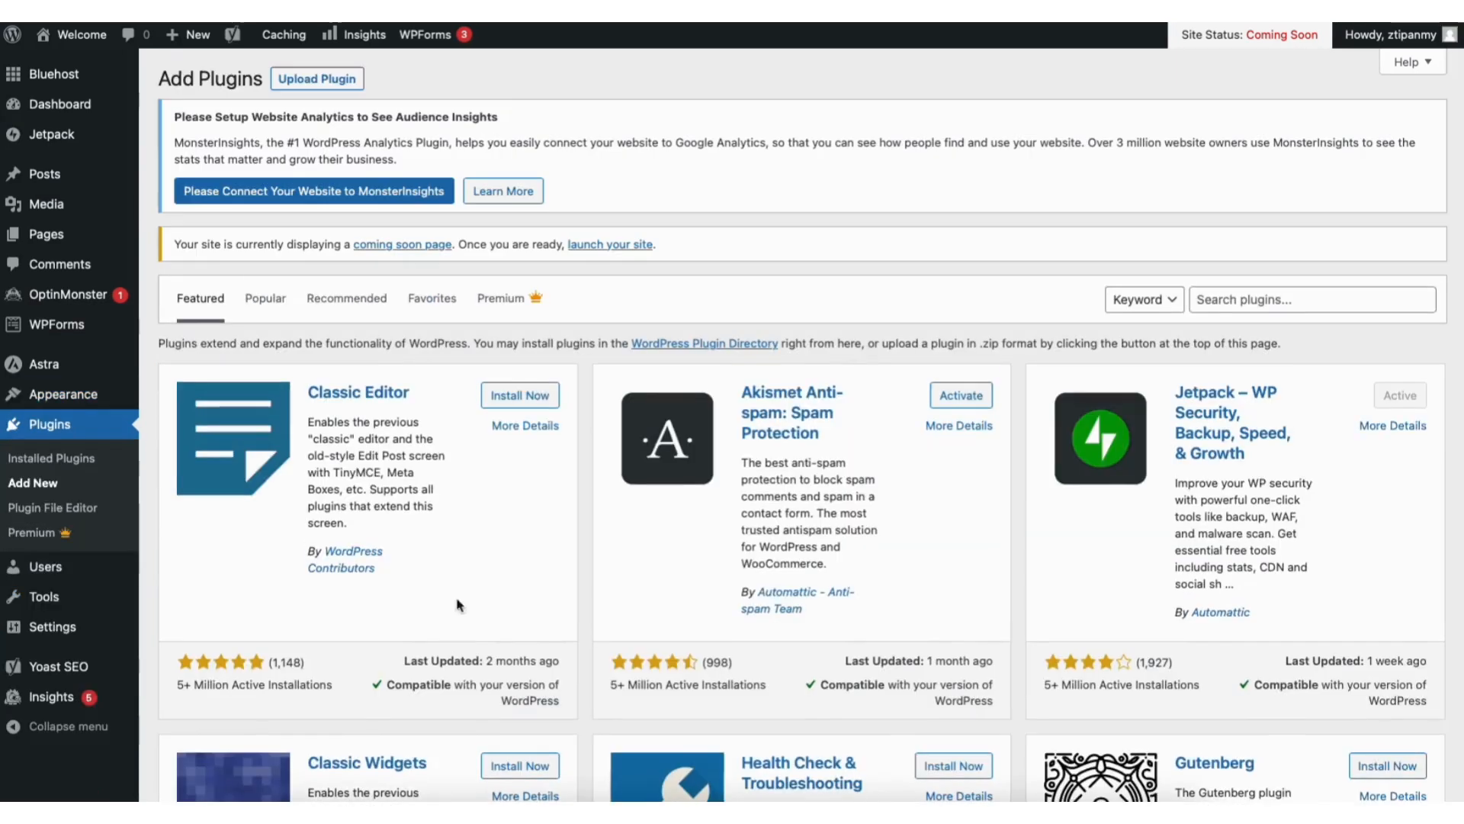
pyautogui.click(1263, 290)
pyautogui.write('starter')
pyautogui.write('templates')
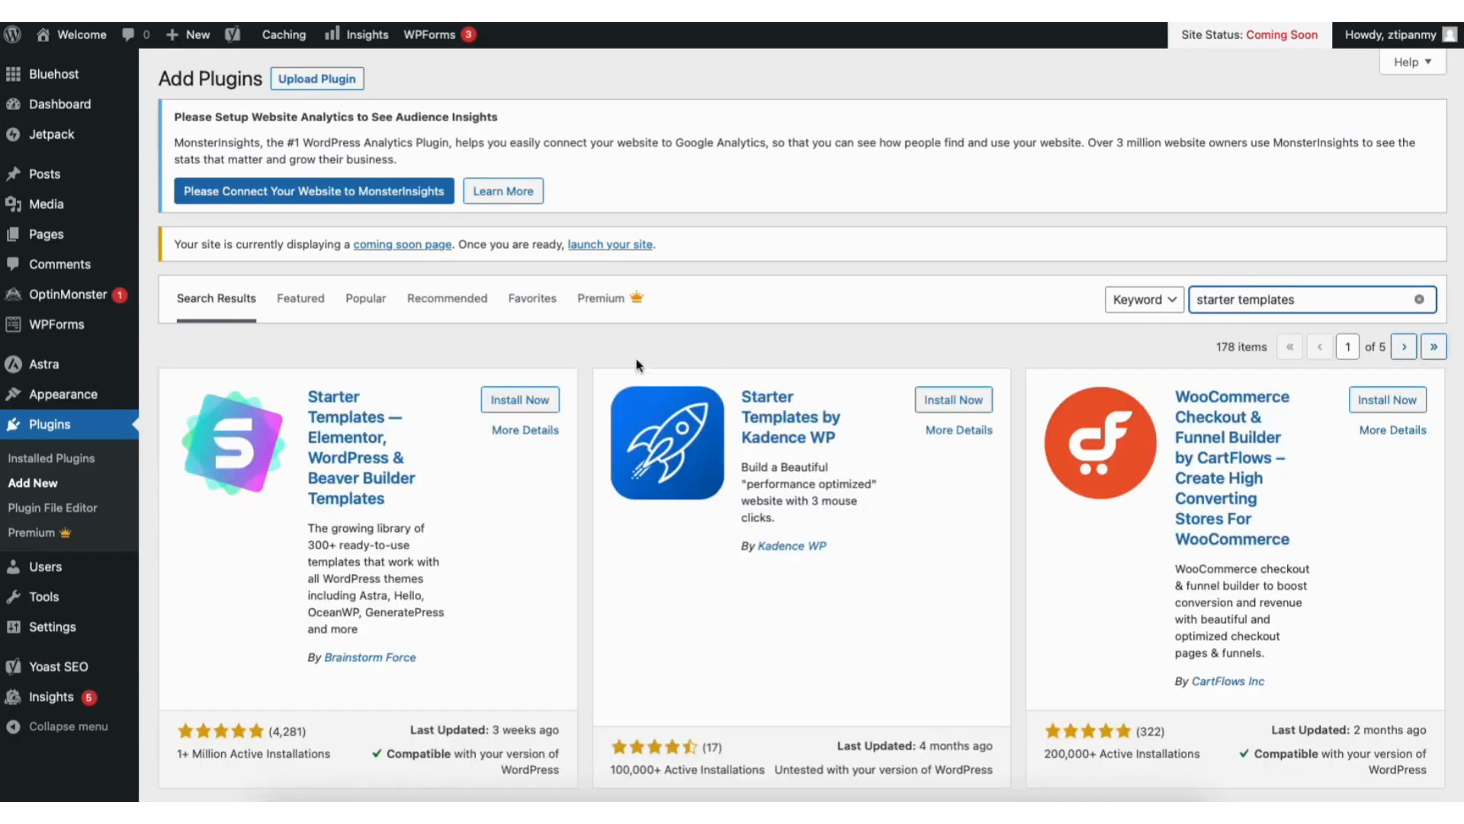
pyautogui.click(522, 398)
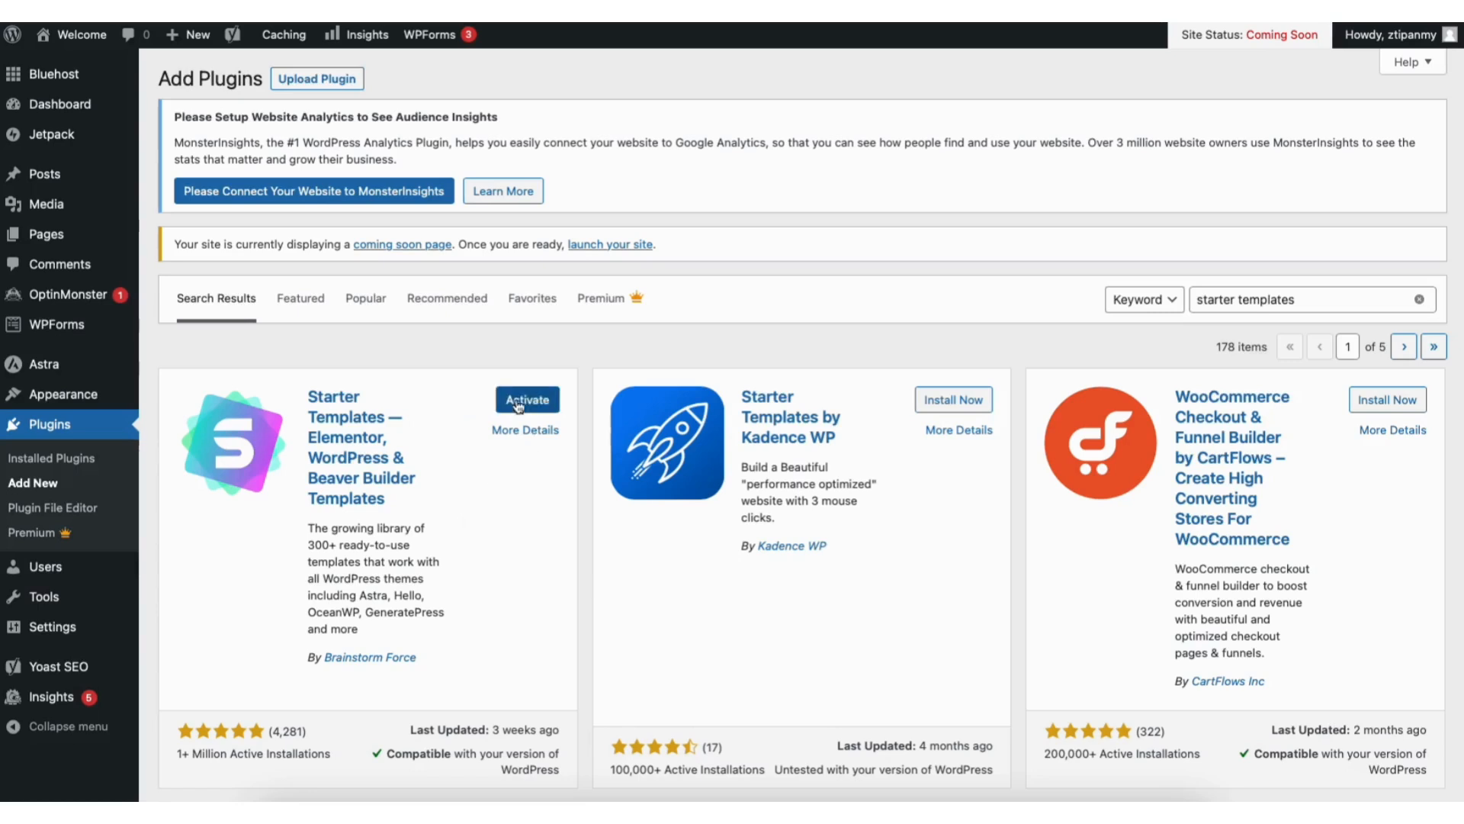
pyautogui.click(515, 397)
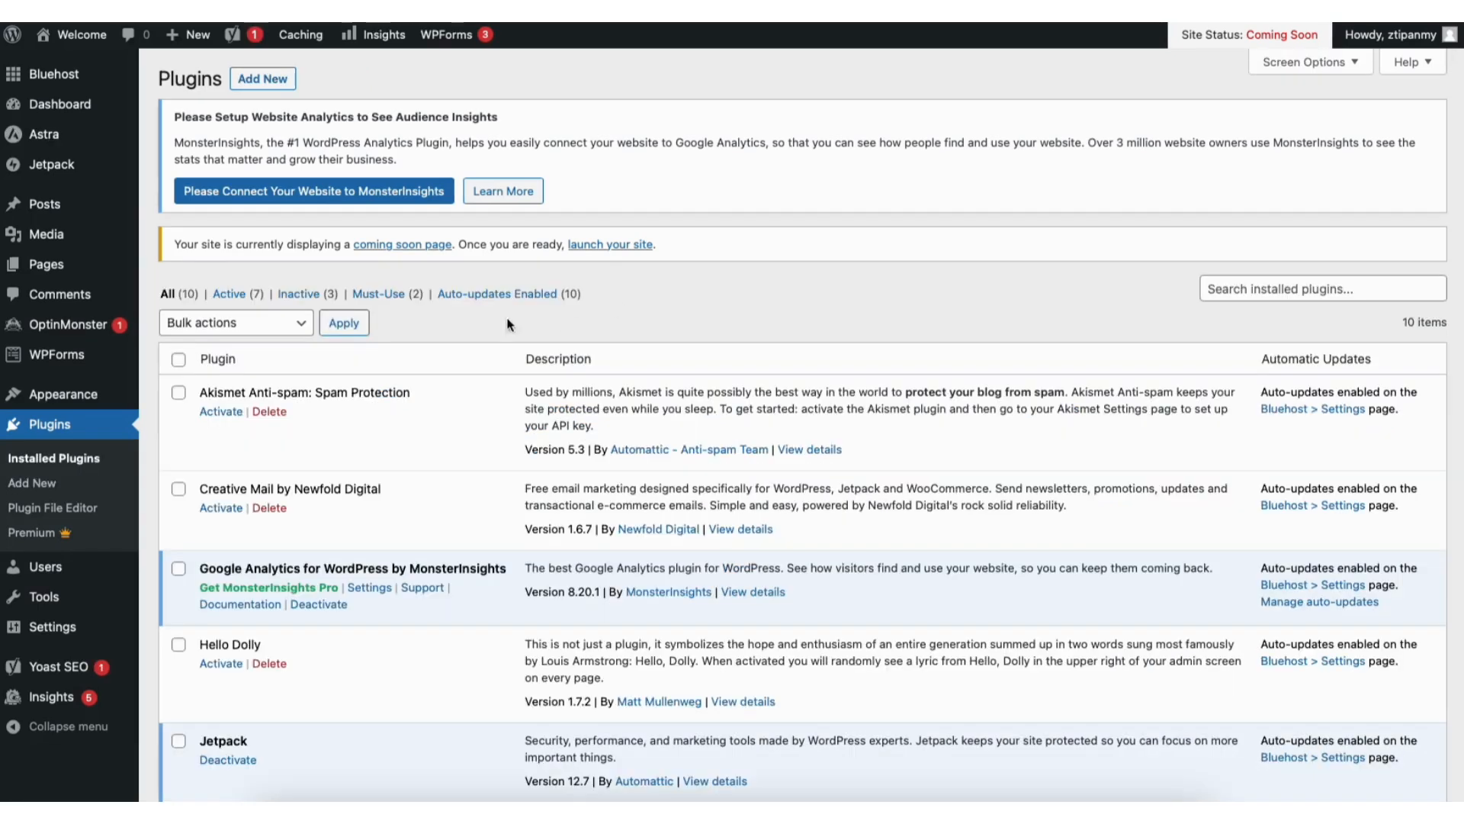
# Step: Open the Starter Templates library from the site's appearance options and look through the Elementor designs and website categories
pyautogui.moveTo(77, 396)
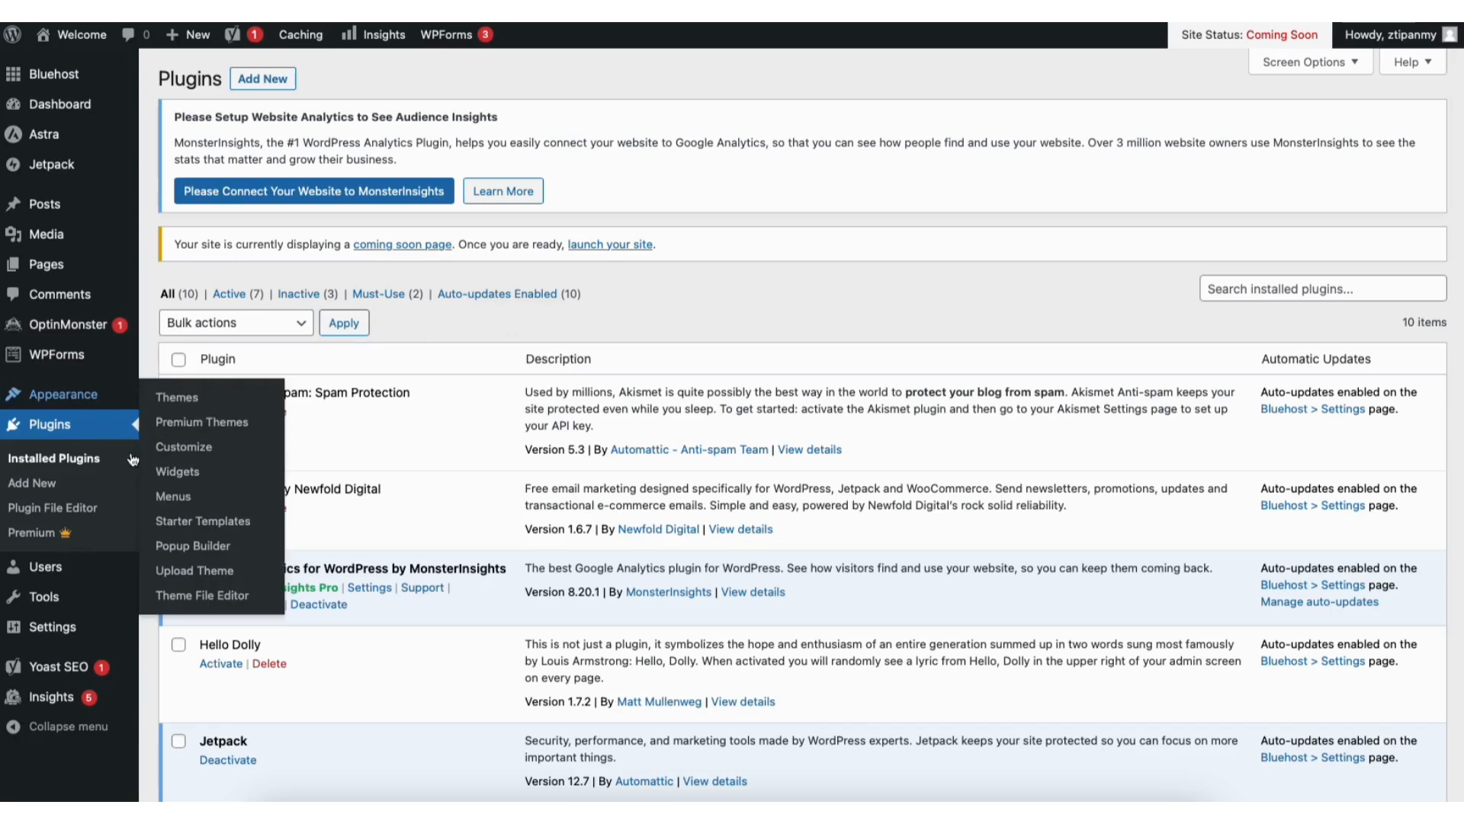
pyautogui.click(189, 523)
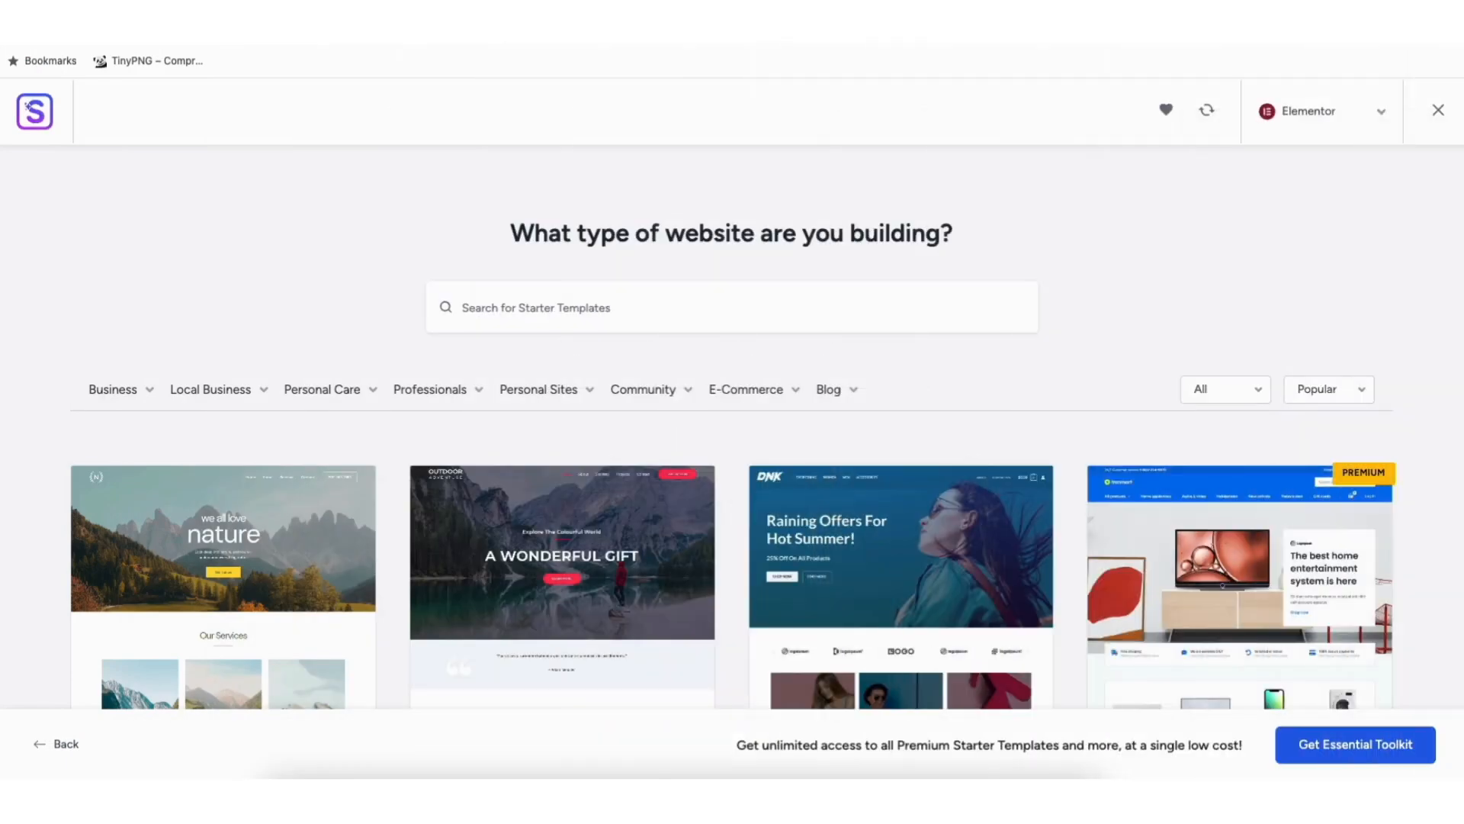
pyautogui.scroll(-3, 733, 458)
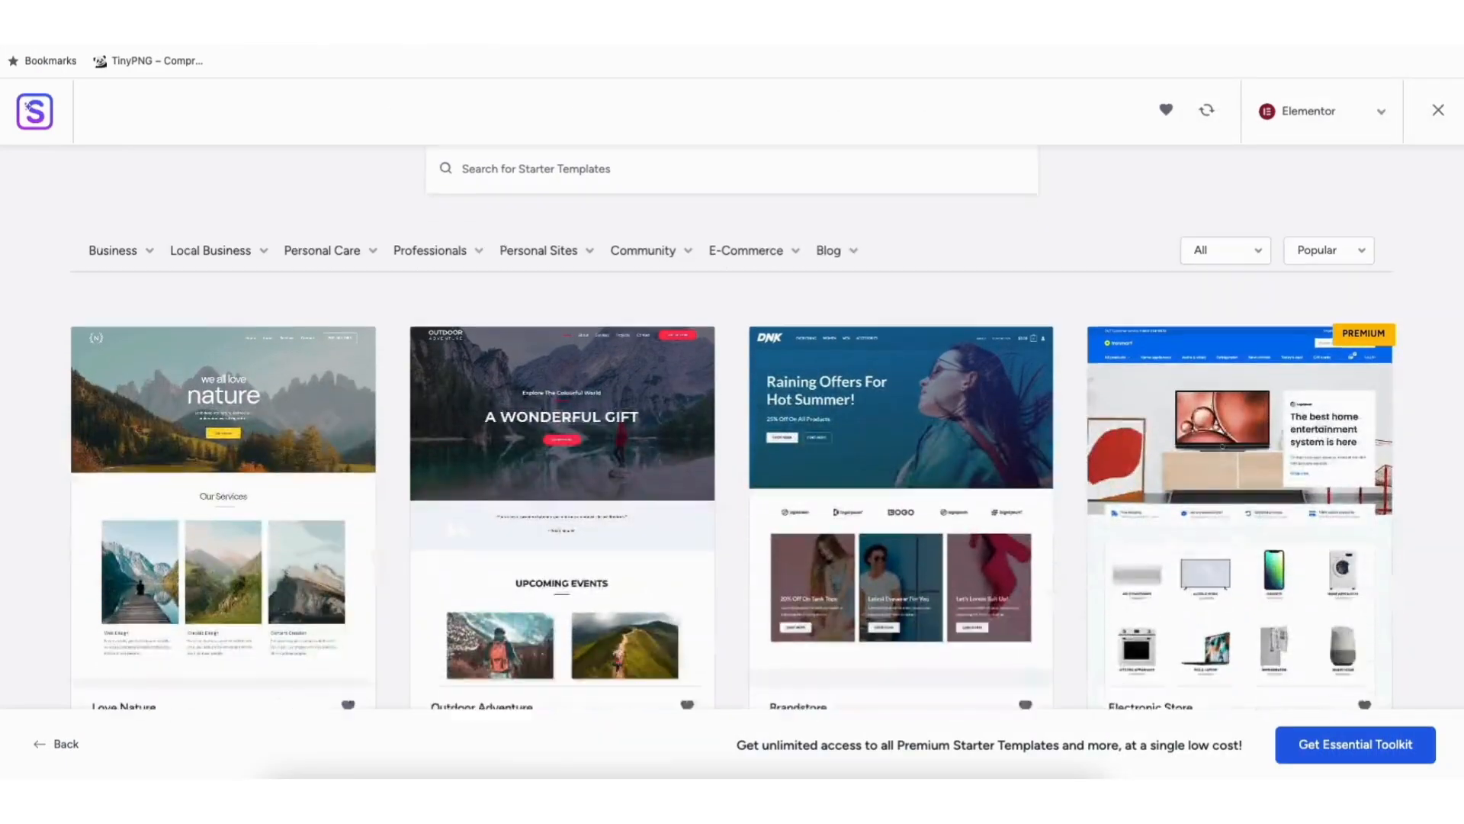
pyautogui.scroll(-10, 87, 472)
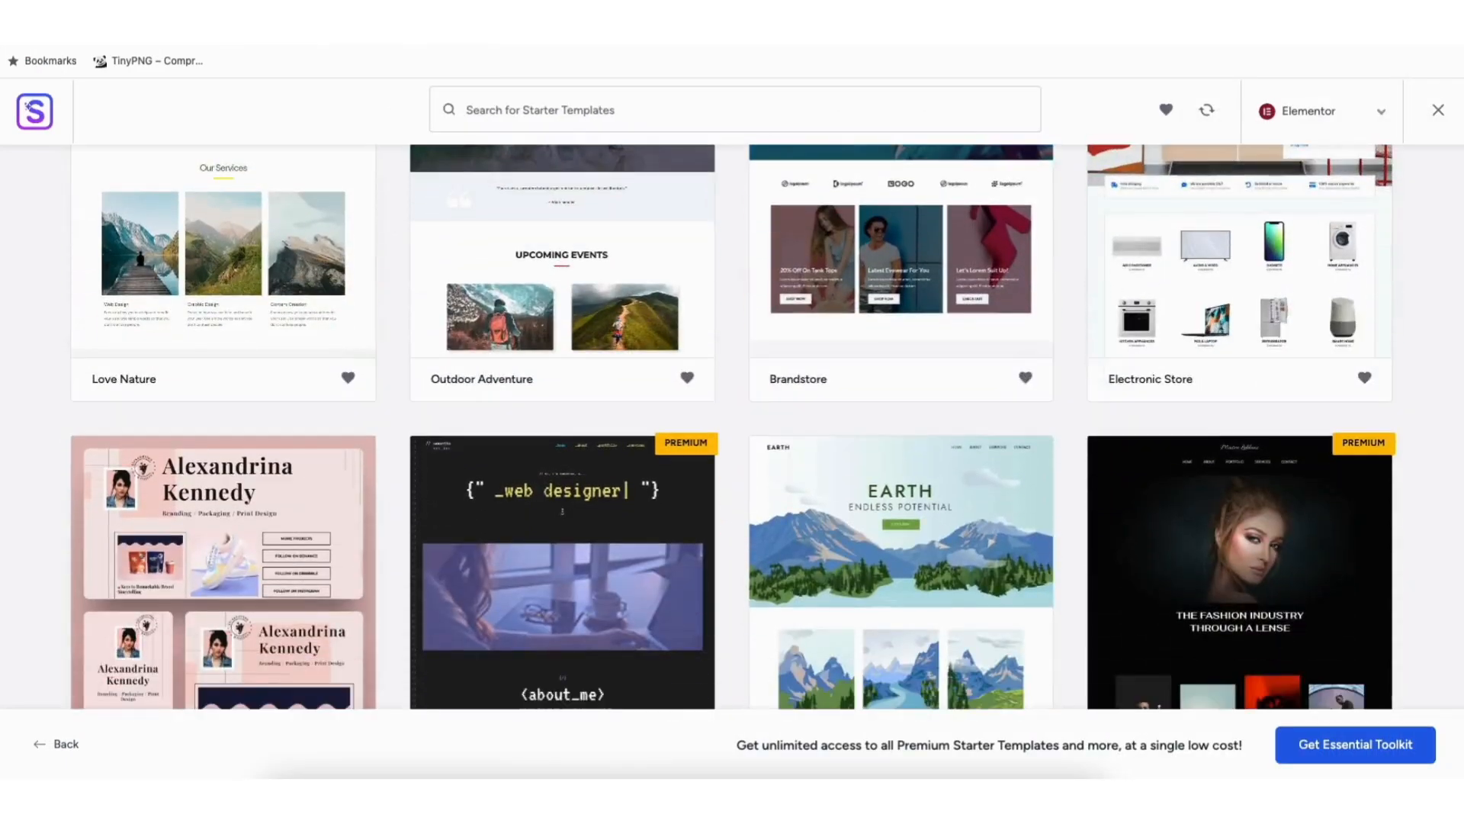
pyautogui.scroll(-8, 86, 472)
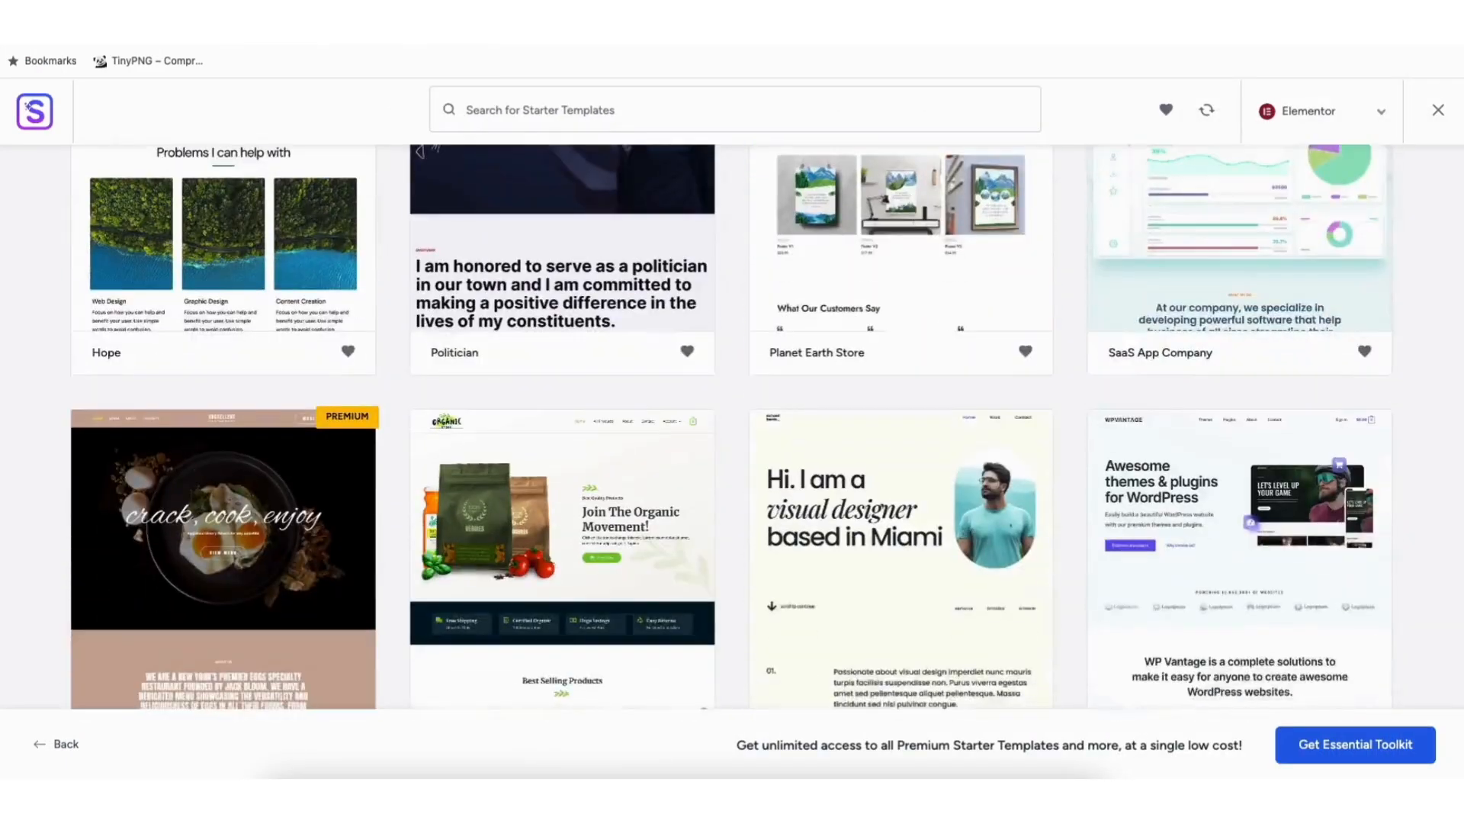
pyautogui.scroll(-3, 732, 428)
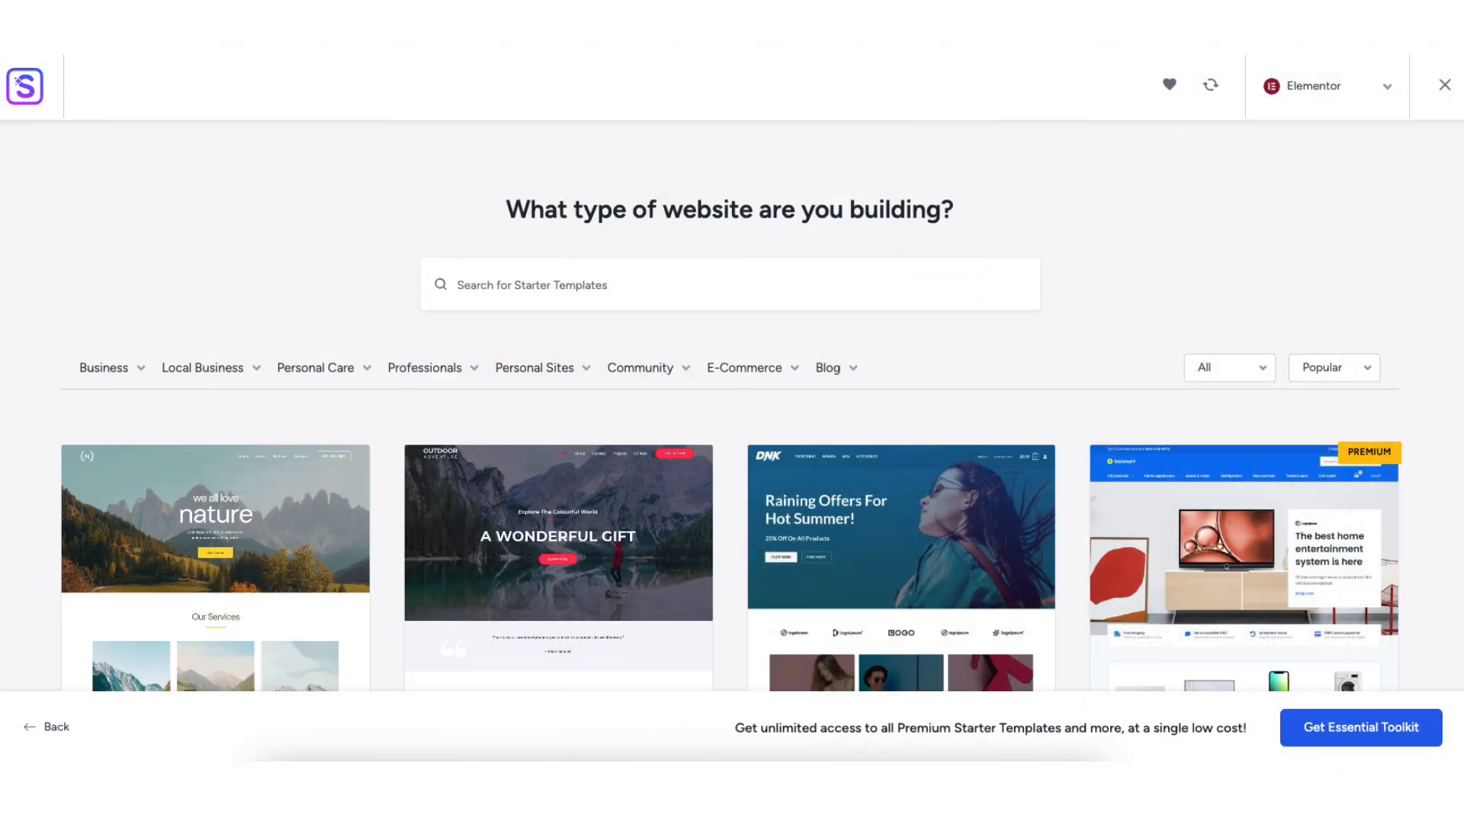
pyautogui.click(113, 372)
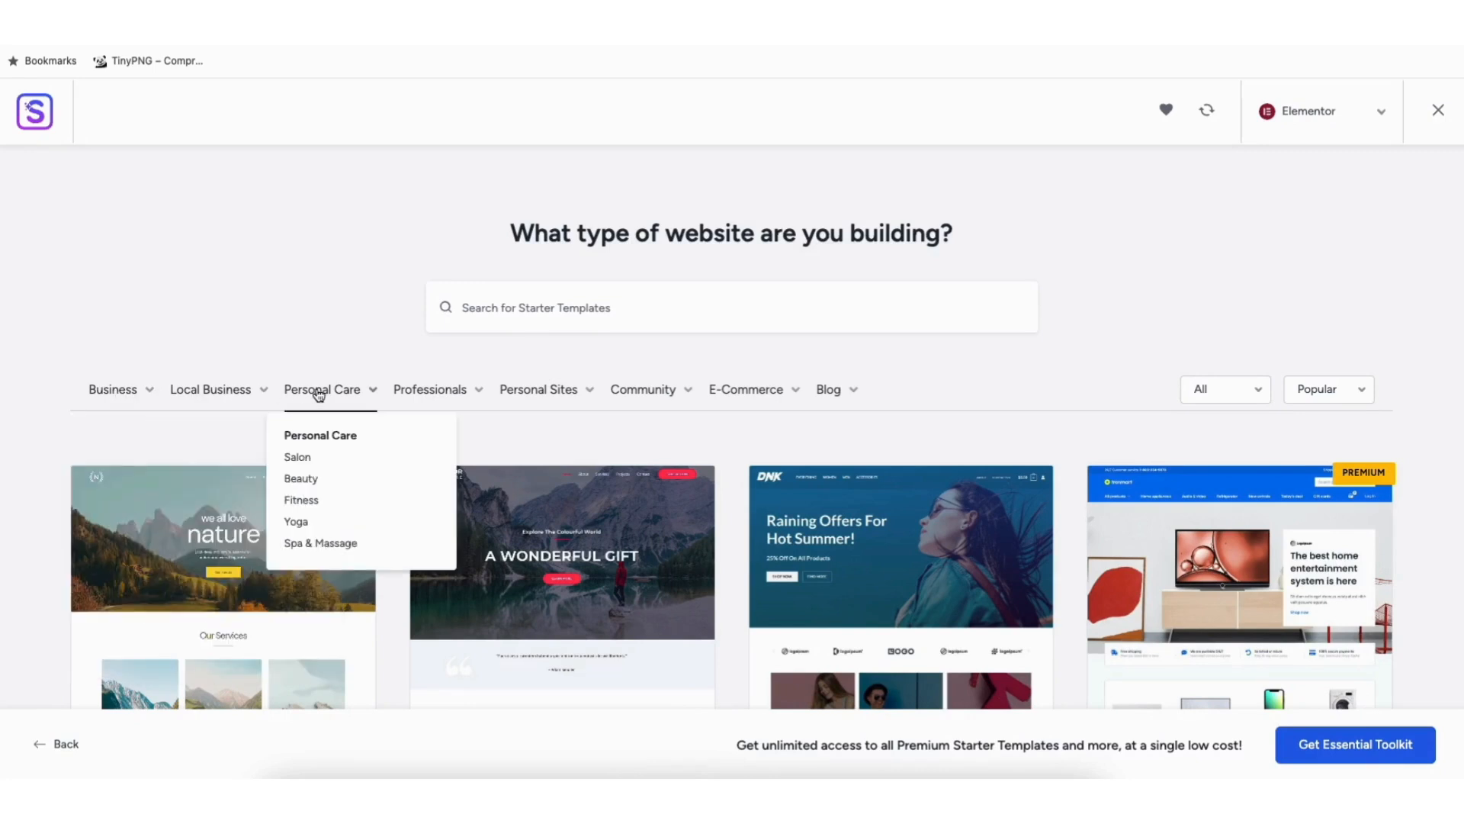
pyautogui.moveTo(416, 397)
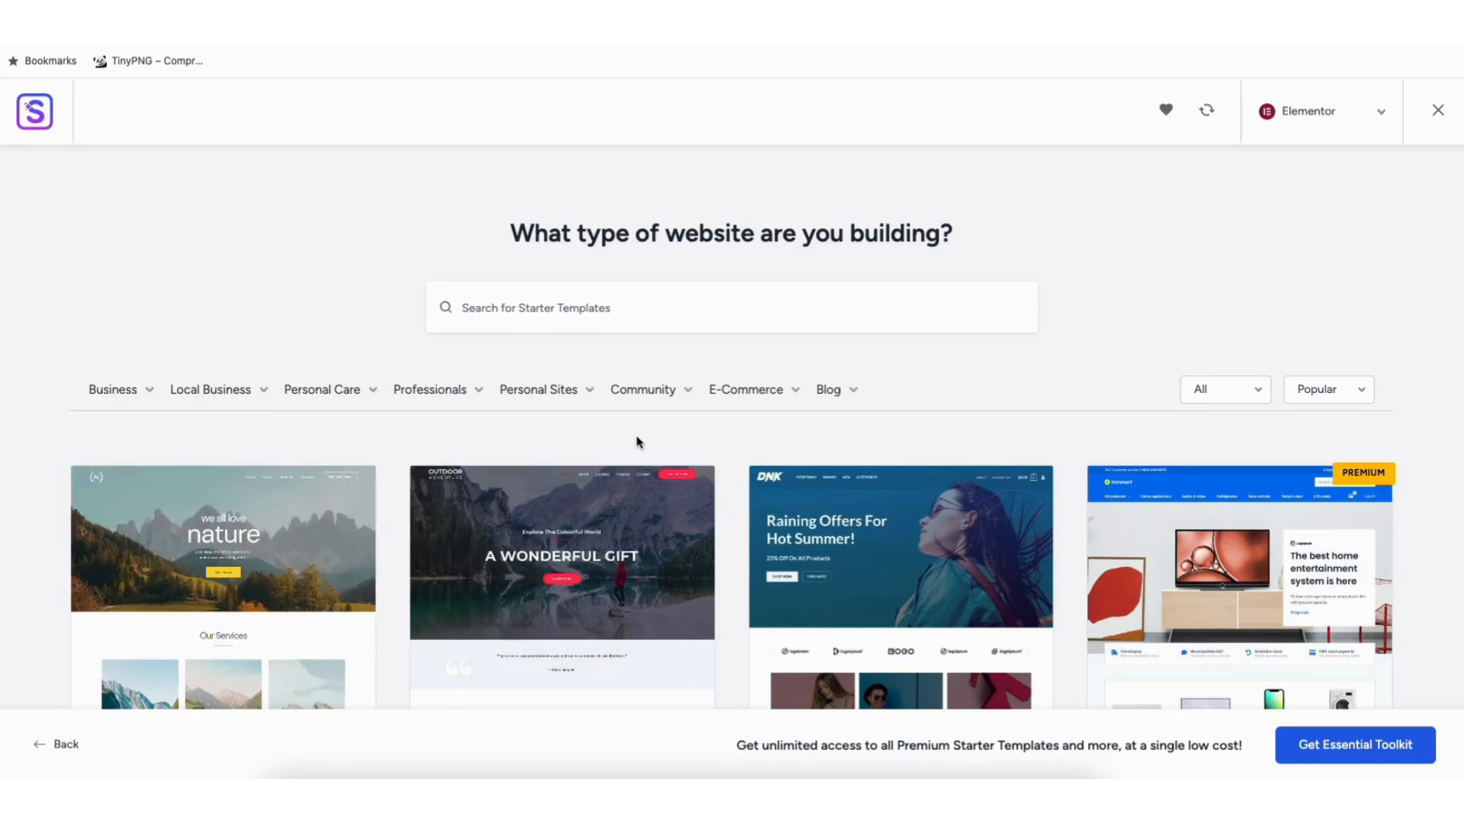
# Step: Preview the Love Nature template's page sections and close the preview
pyautogui.click(248, 540)
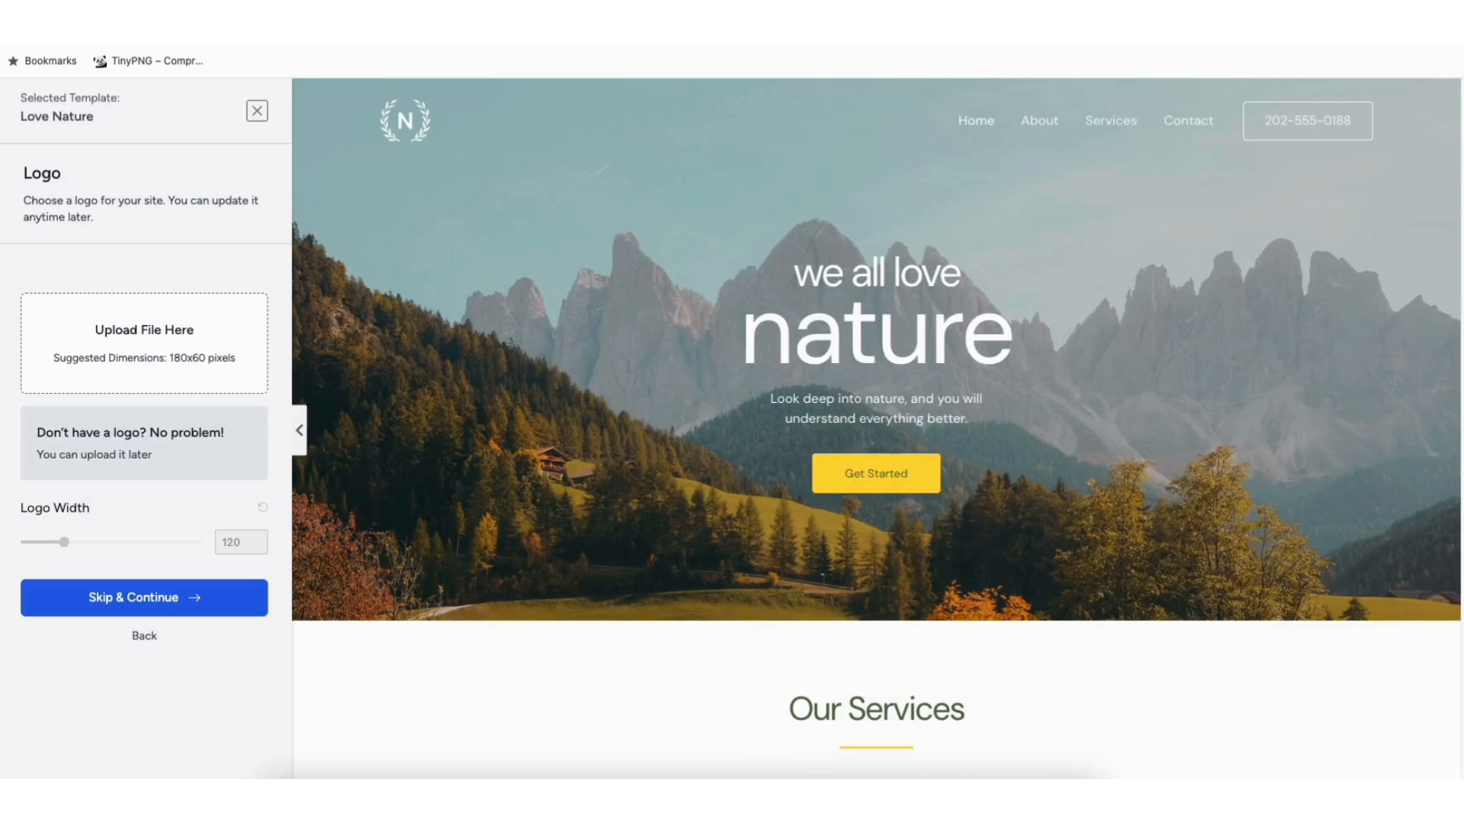
pyautogui.scroll(-8, 877, 429)
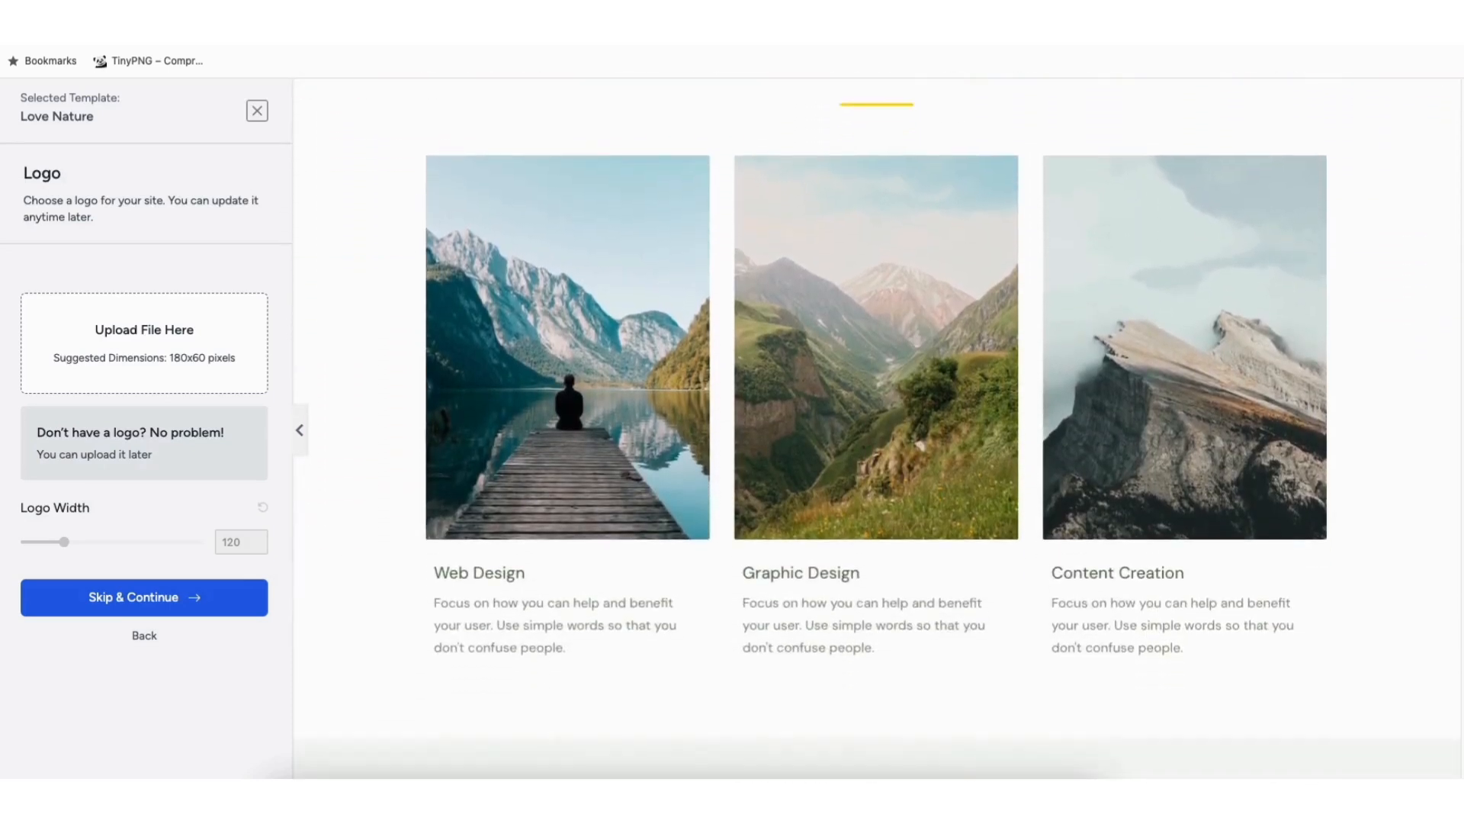
pyautogui.moveTo(1461, 278); pyautogui.dragTo(1461, 367)
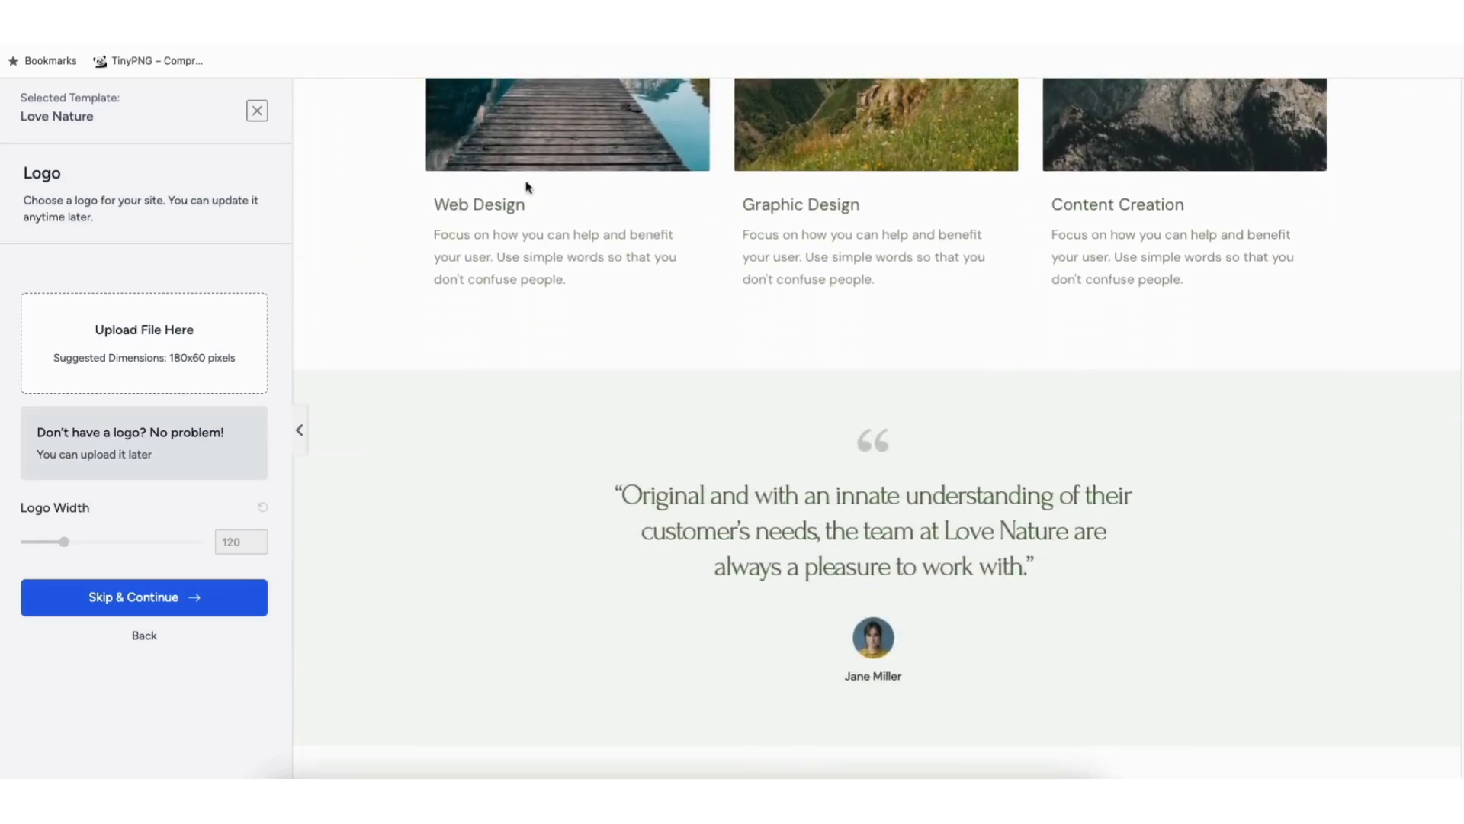
pyautogui.click(258, 113)
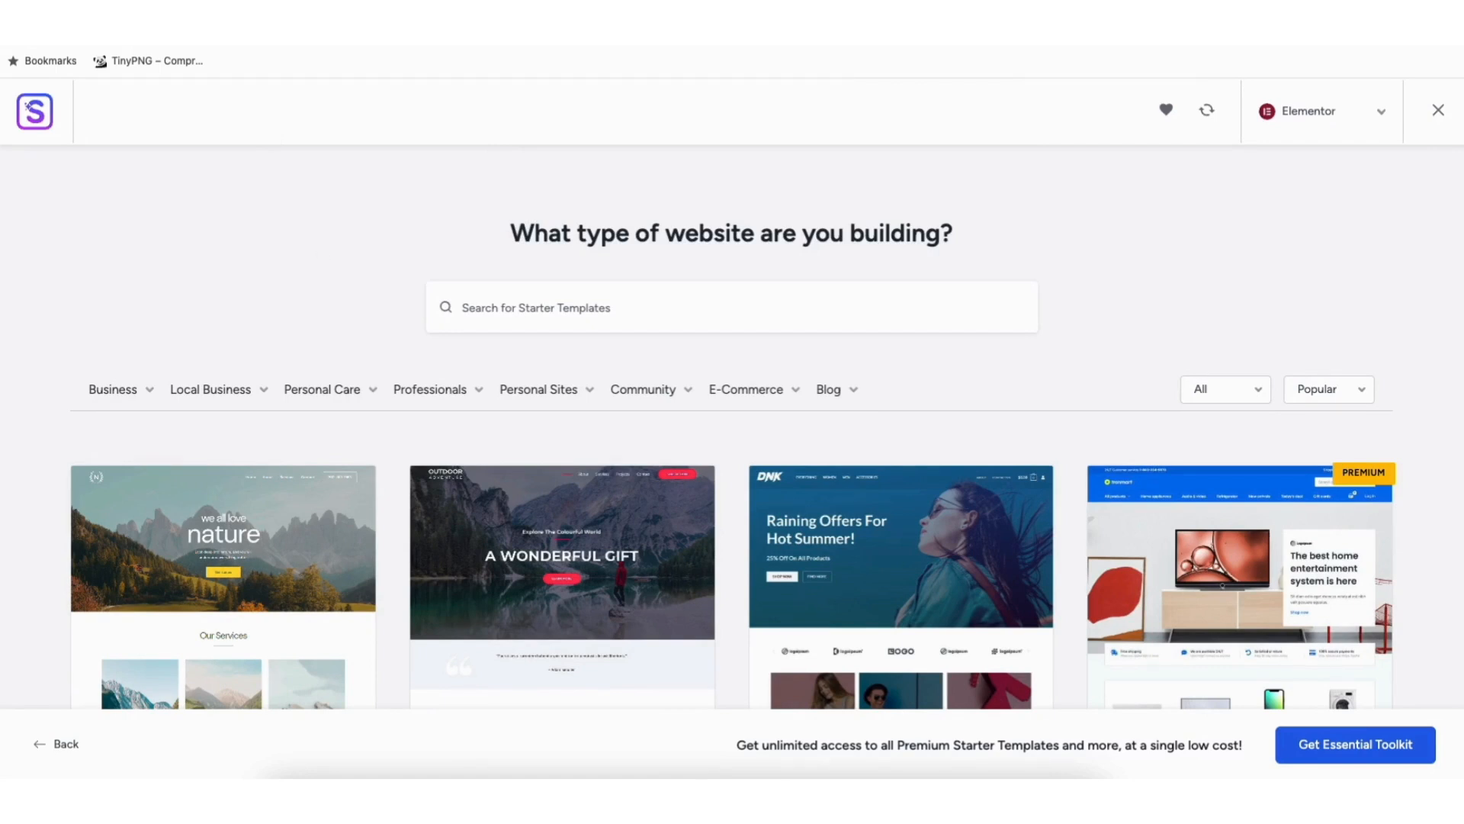
# Step: Look through the free and premium Elementor templates in the library for a suitable design
pyautogui.scroll(-7, 732, 427)
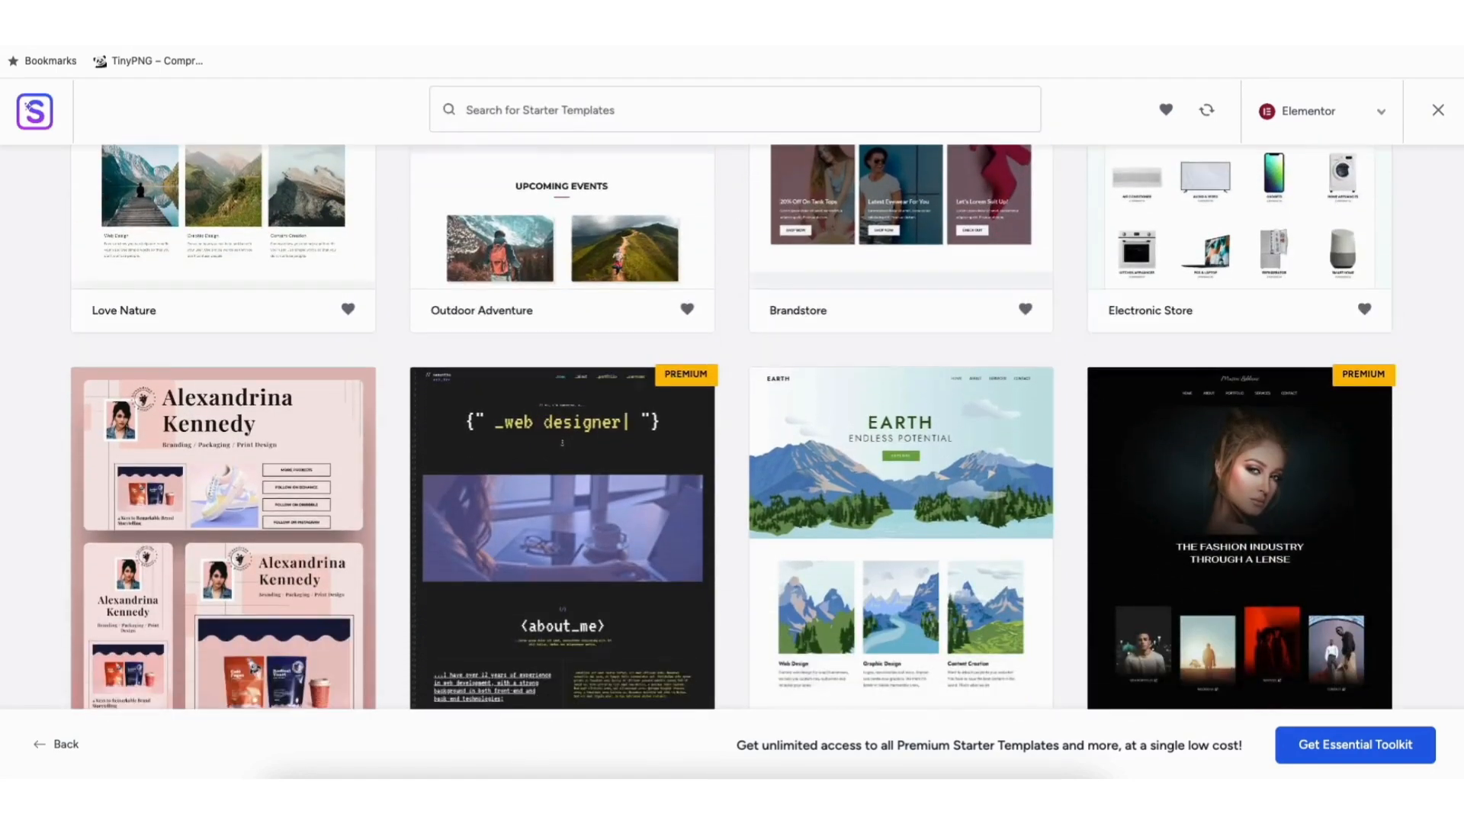
pyautogui.scroll(-12, 732, 427)
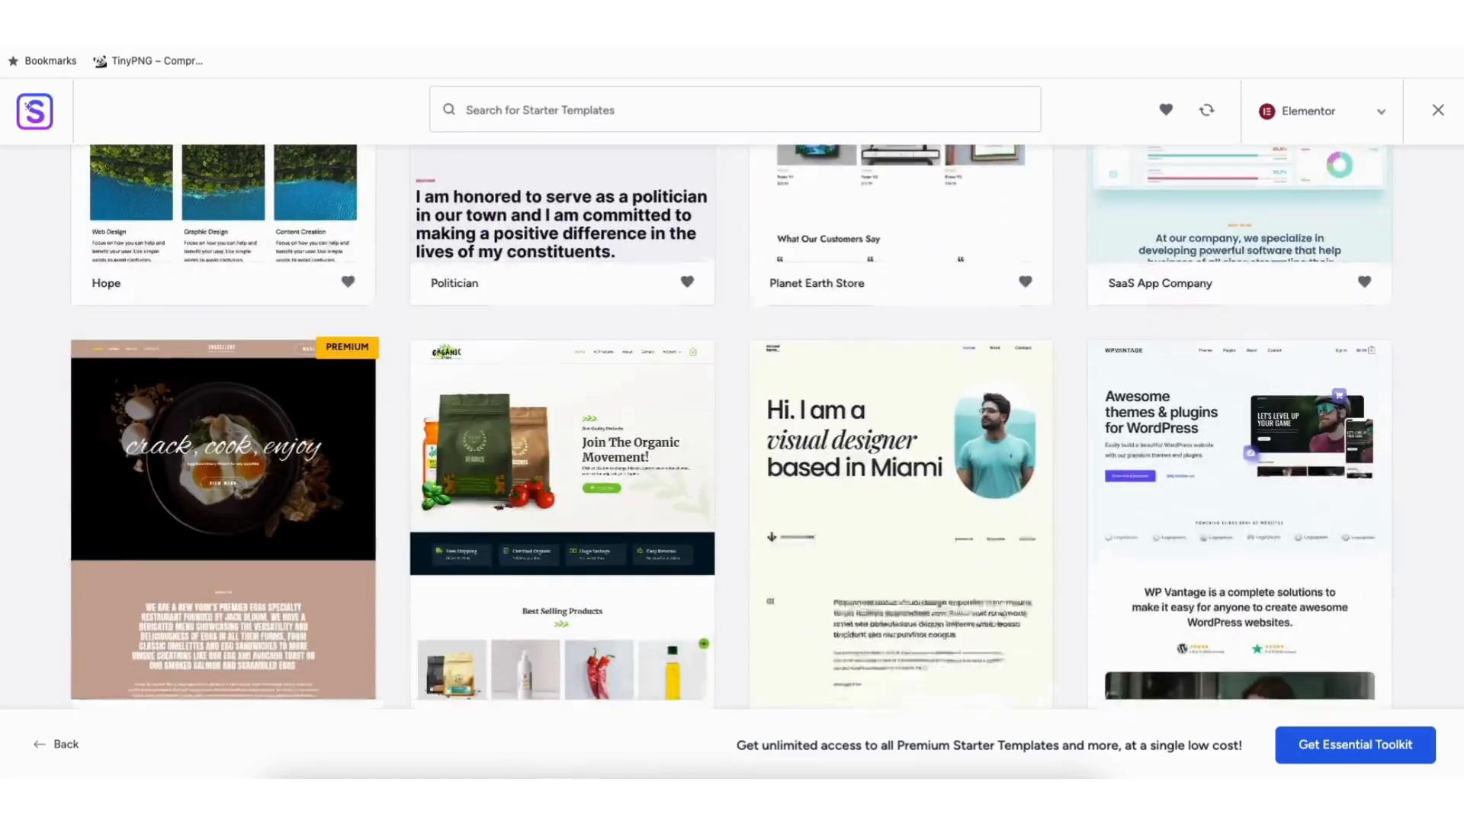
pyautogui.scroll(-9, 592, 431)
pyautogui.scroll(-13, 593, 431)
pyautogui.scroll(-12, 732, 427)
pyautogui.scroll(-9, 732, 427)
pyautogui.scroll(-8, 732, 427)
pyautogui.scroll(-8, 732, 427)
pyautogui.scroll(-8, 732, 427)
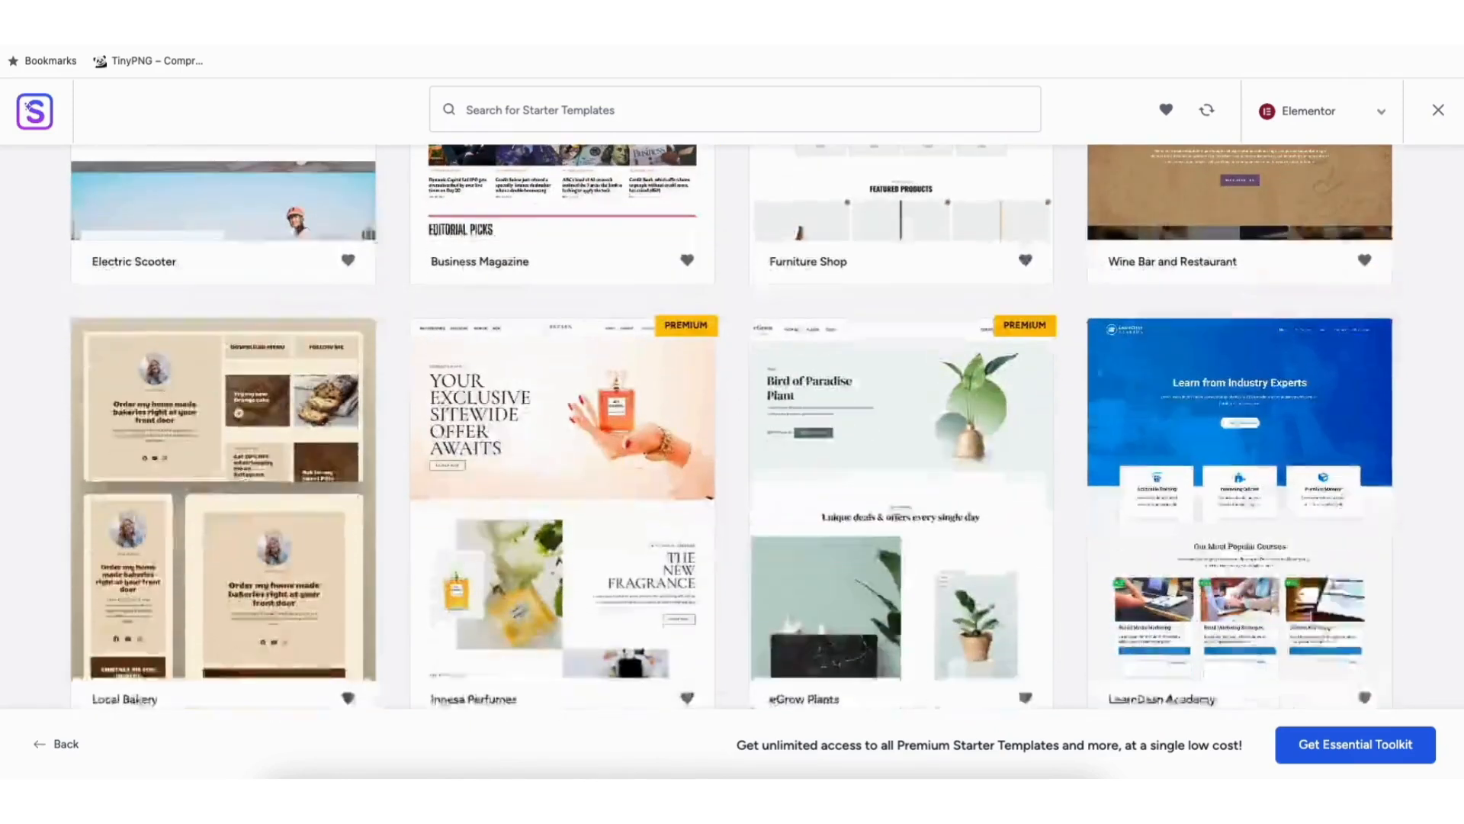
pyautogui.scroll(-5, 628, 391)
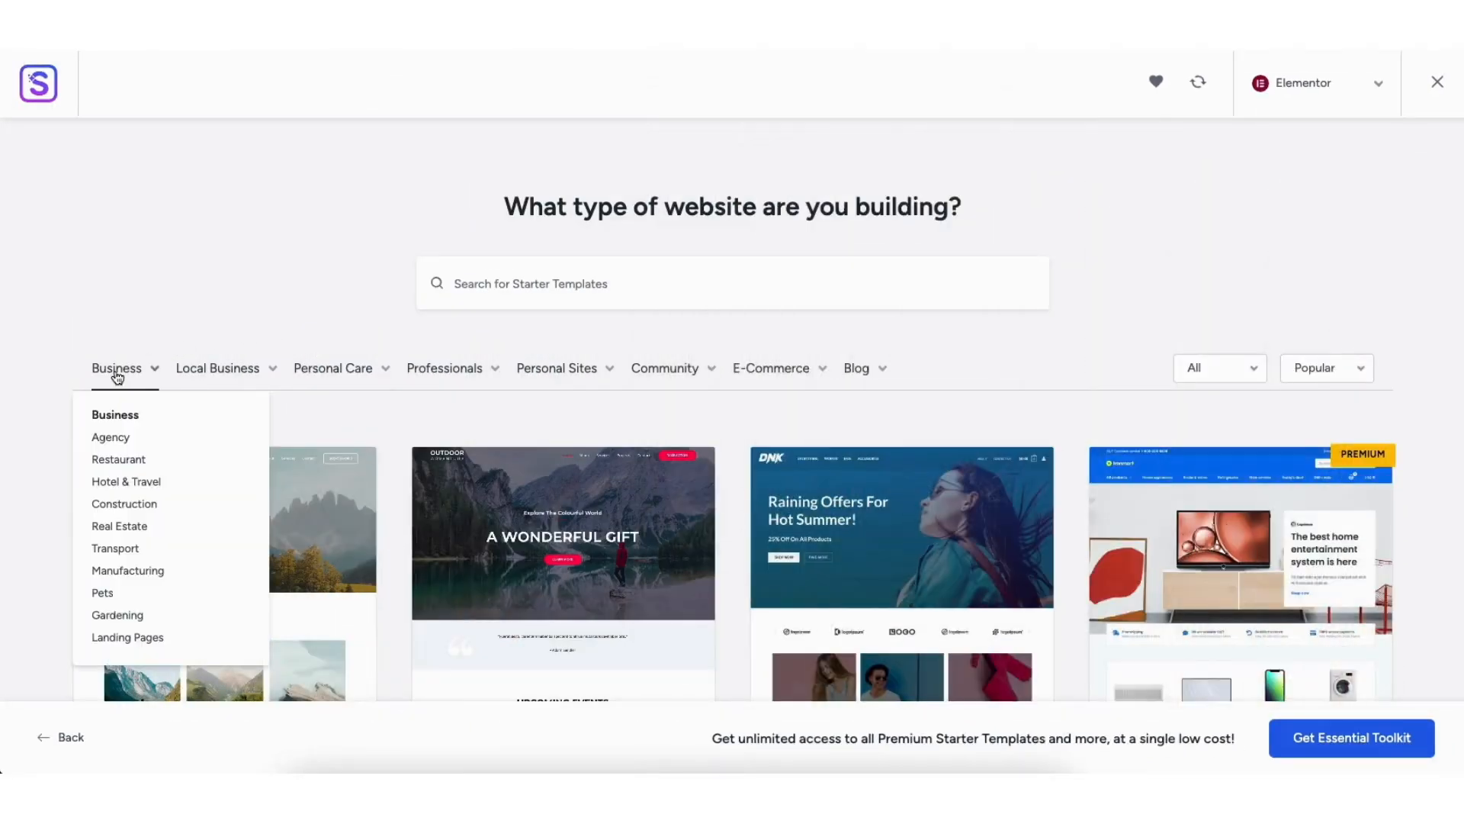
# Step: Filter the starter templates by the Business category and look through the matching designs
pyautogui.click(116, 377)
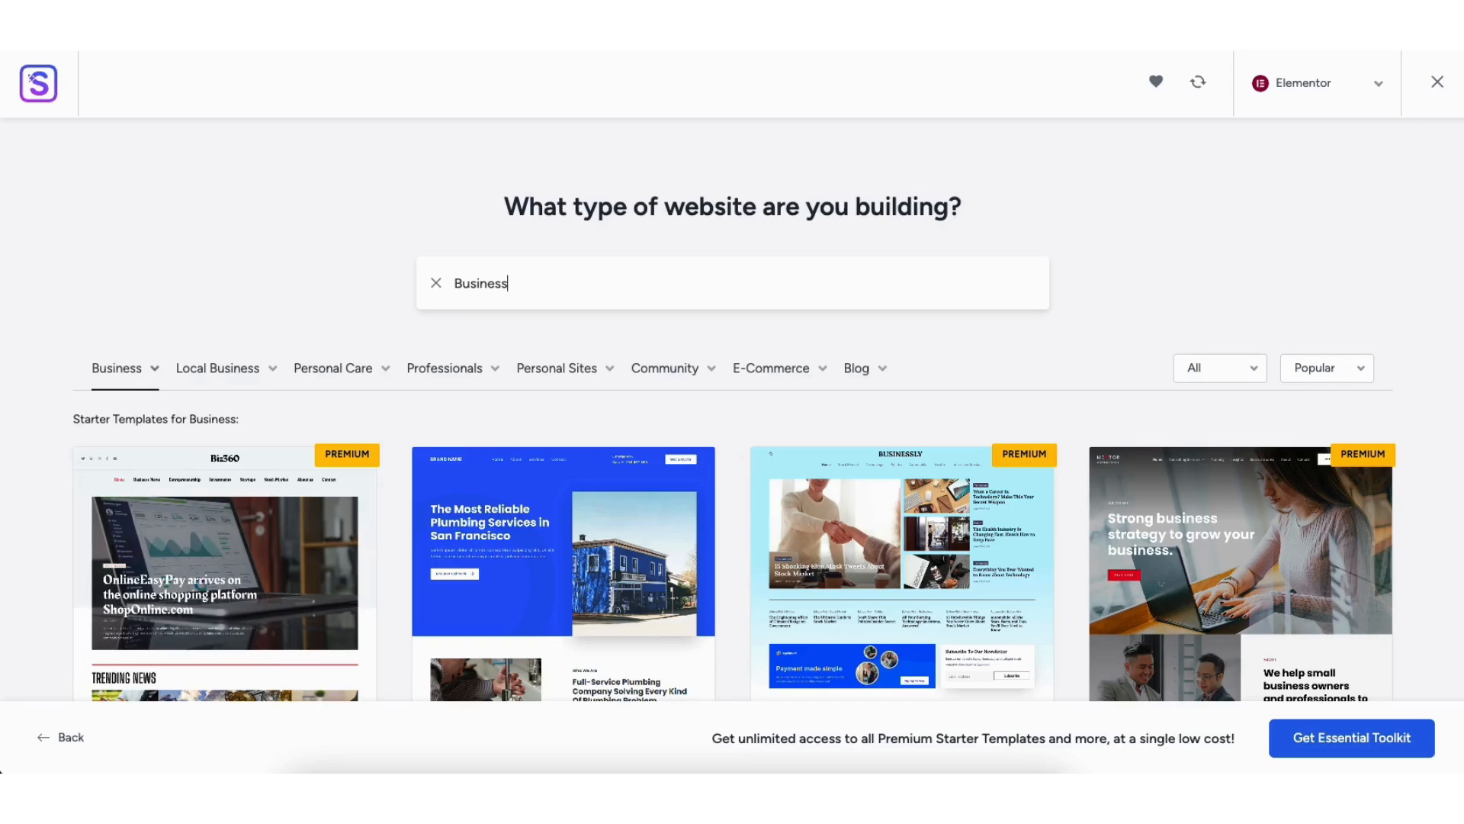
pyautogui.scroll(-15, 732, 412)
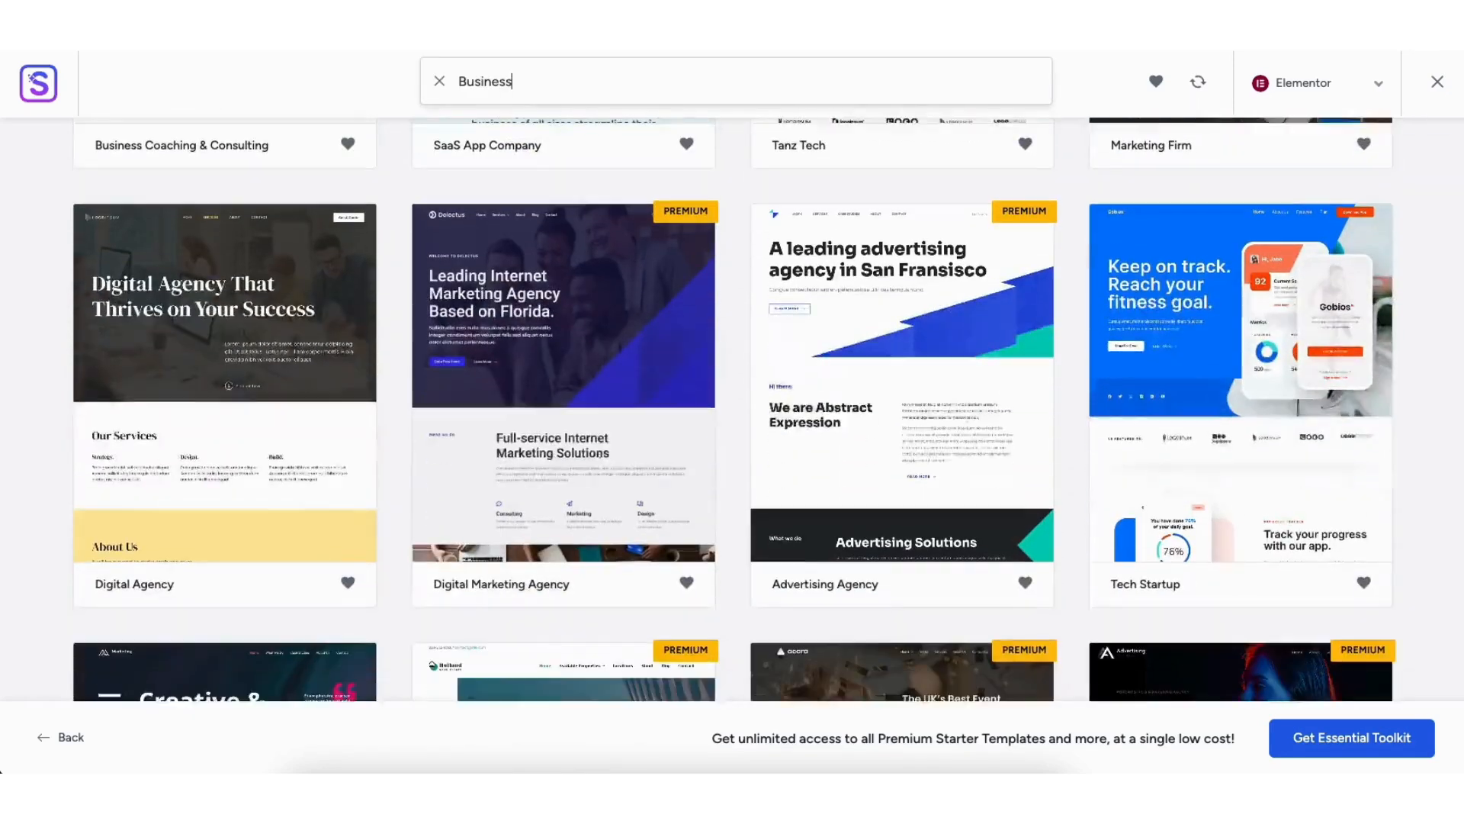
pyautogui.scroll(-13, 732, 412)
pyautogui.scroll(-15, 732, 412)
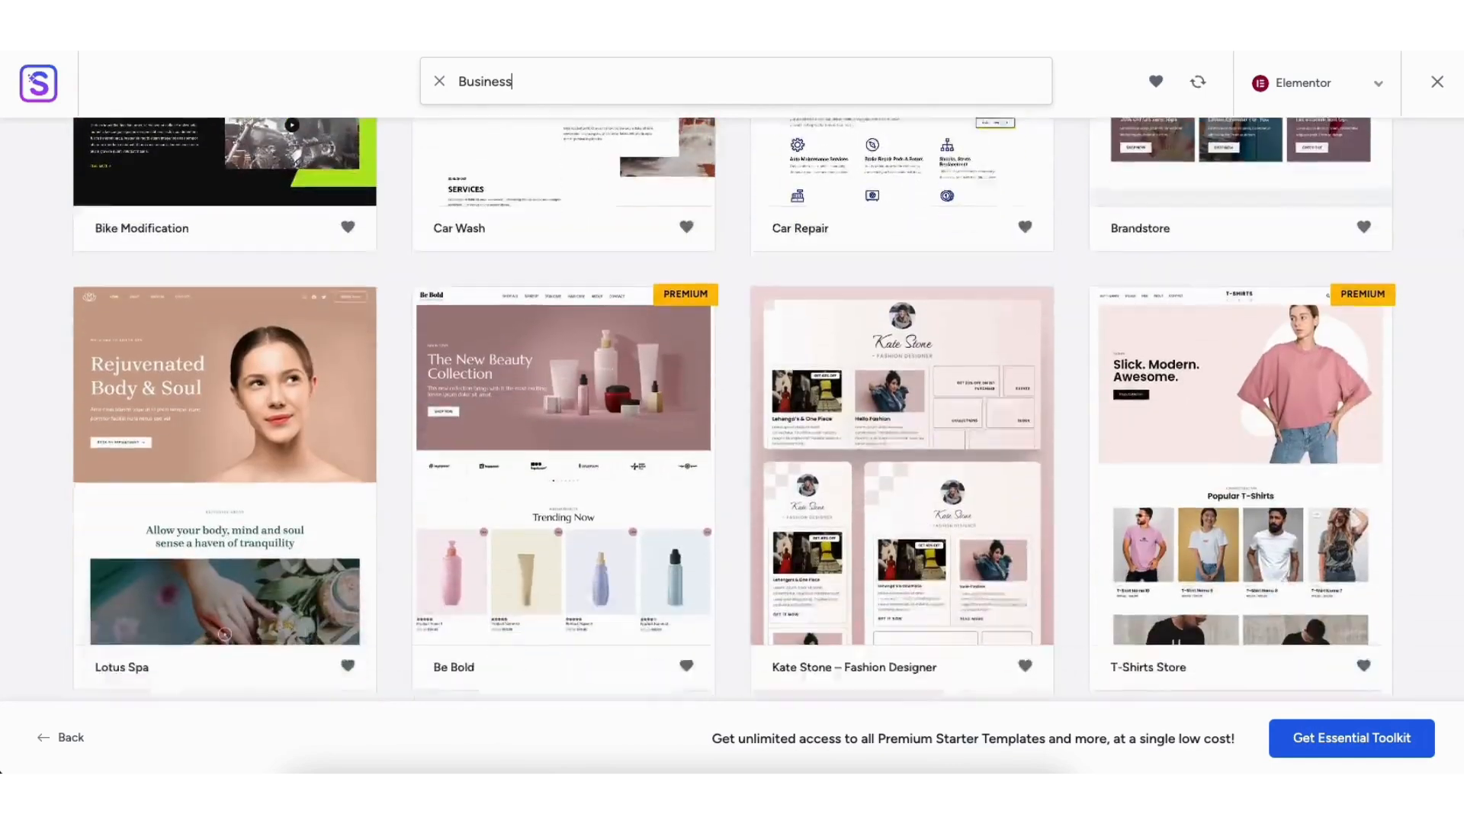
pyautogui.scroll(-20, 733, 412)
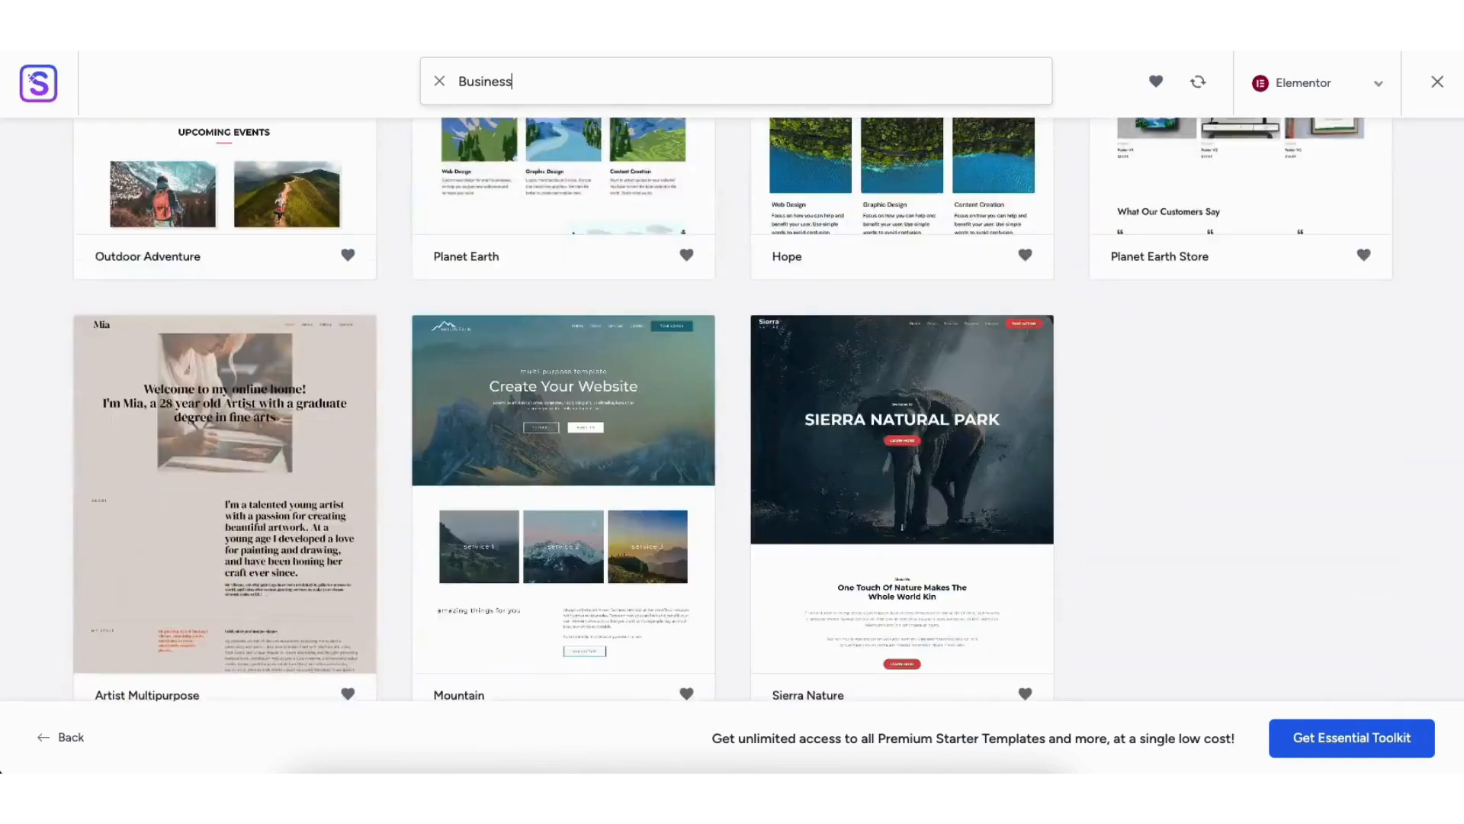
pyautogui.scroll(11, 732, 412)
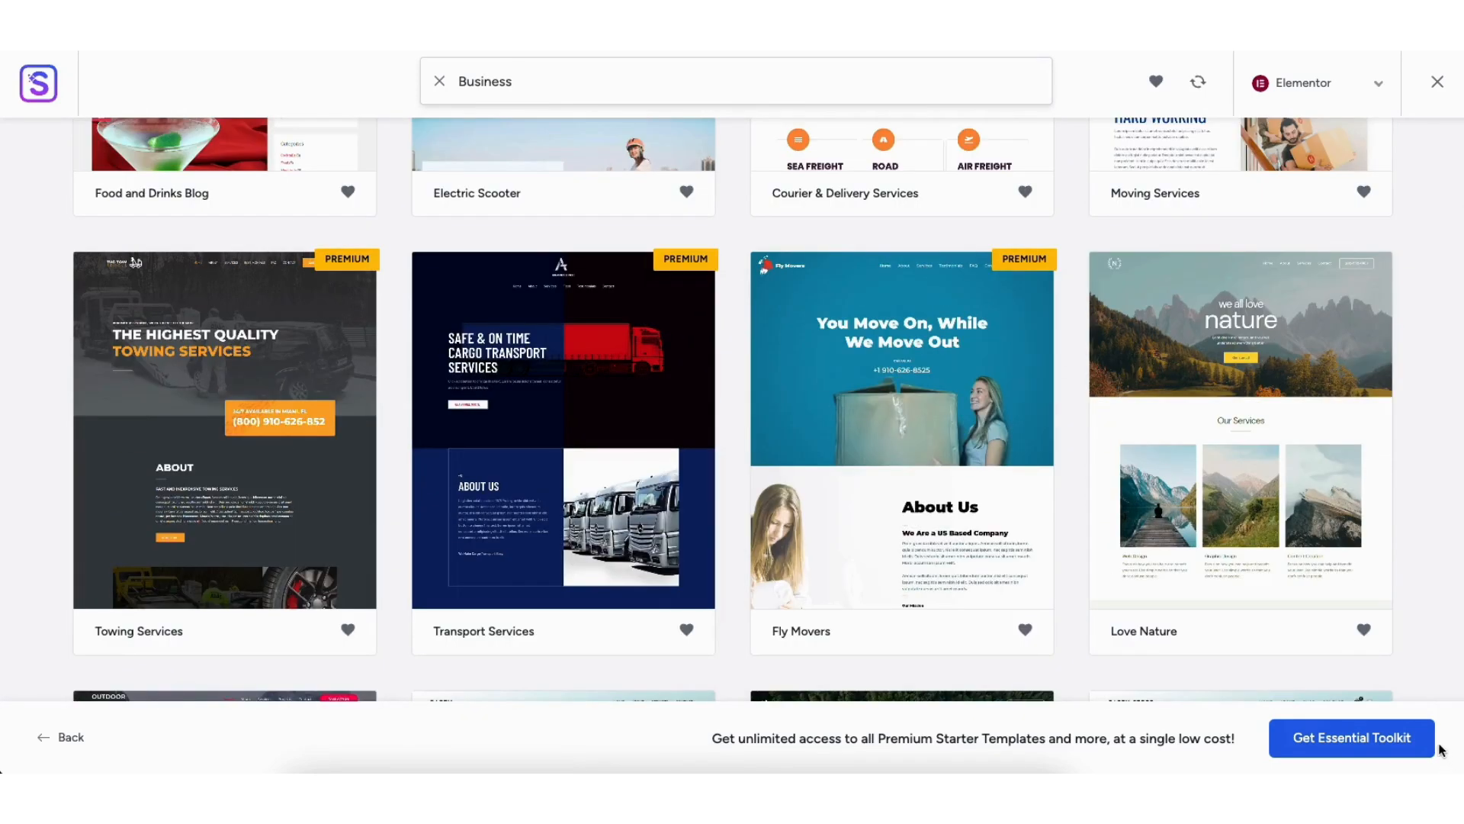
# Step: Choose the Love Nature template and continue without uploading a logo
pyautogui.click(1206, 383)
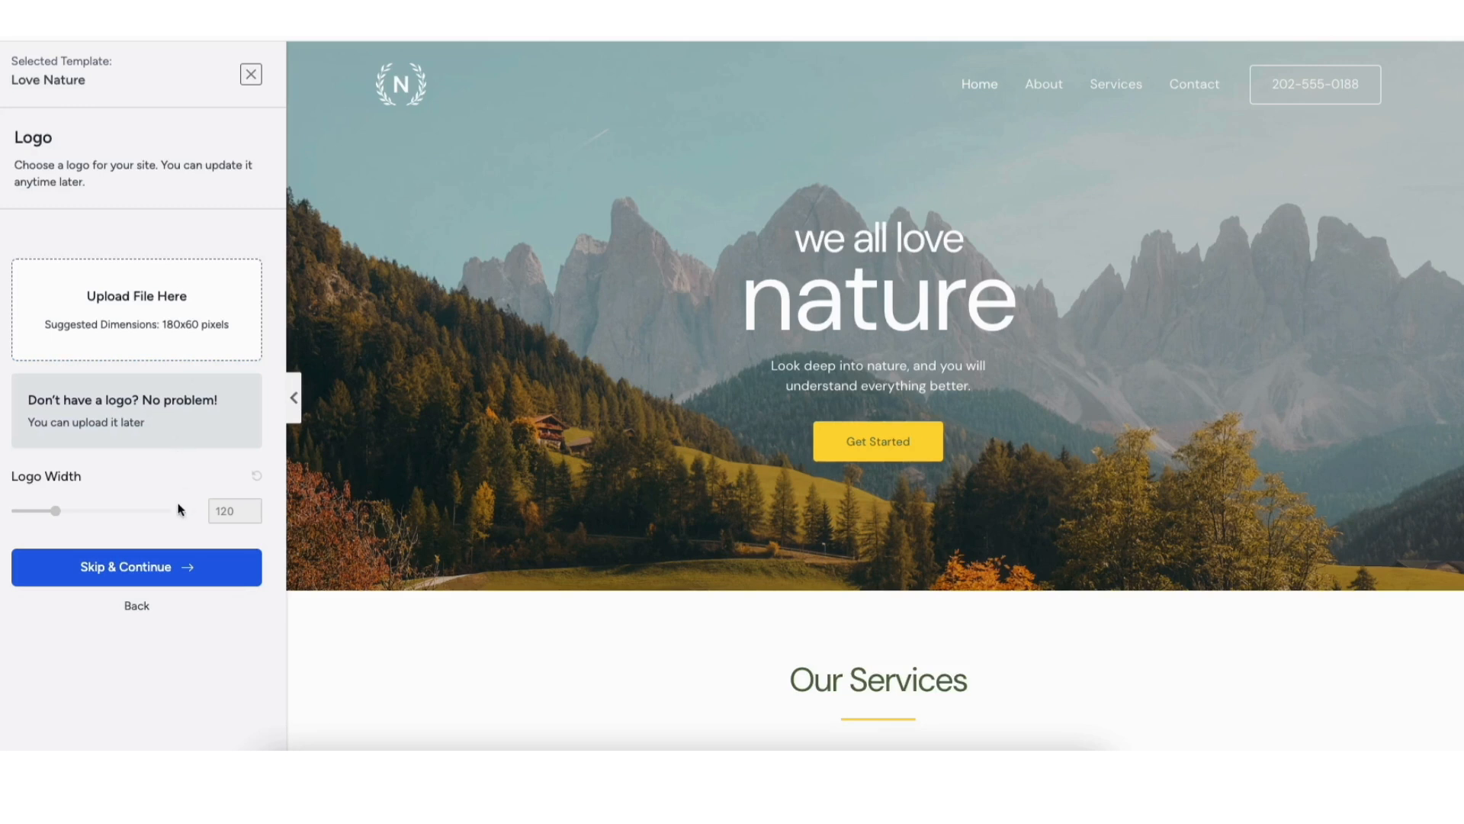
pyautogui.click(169, 566)
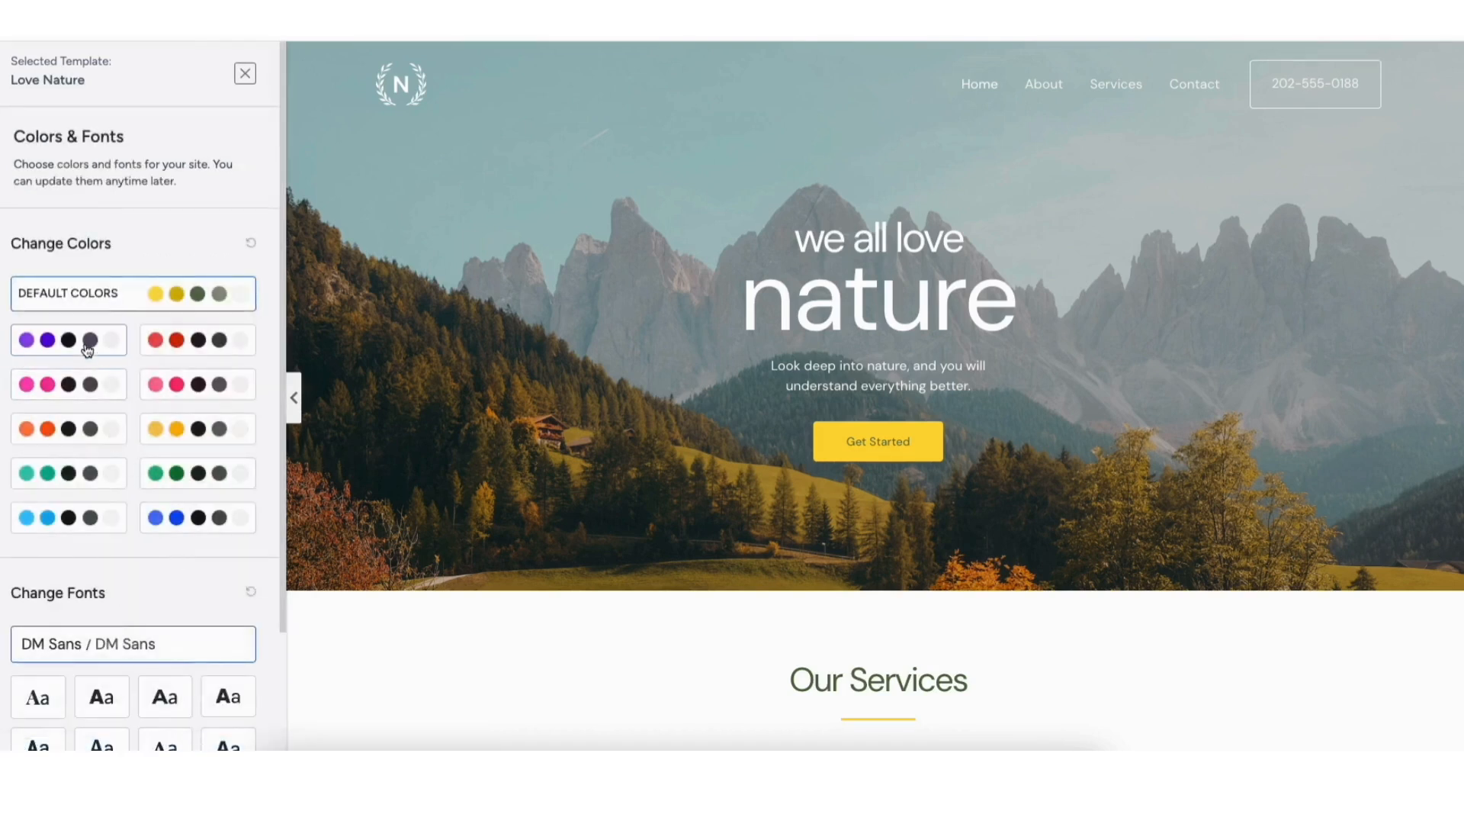
# Step: Try each preset color palette on the Love Nature template and restore the default colors
pyautogui.click(88, 347)
pyautogui.click(73, 384)
pyautogui.click(77, 431)
pyautogui.click(73, 479)
pyautogui.click(80, 523)
pyautogui.click(171, 520)
pyautogui.click(174, 476)
pyautogui.click(173, 429)
pyautogui.click(172, 384)
pyautogui.click(172, 340)
pyautogui.click(181, 295)
# Step: Continue with the default colors and DM Sans fonts, and build the website with all advanced import options enabled
pyautogui.moveTo(282, 301); pyautogui.dragTo(291, 430)
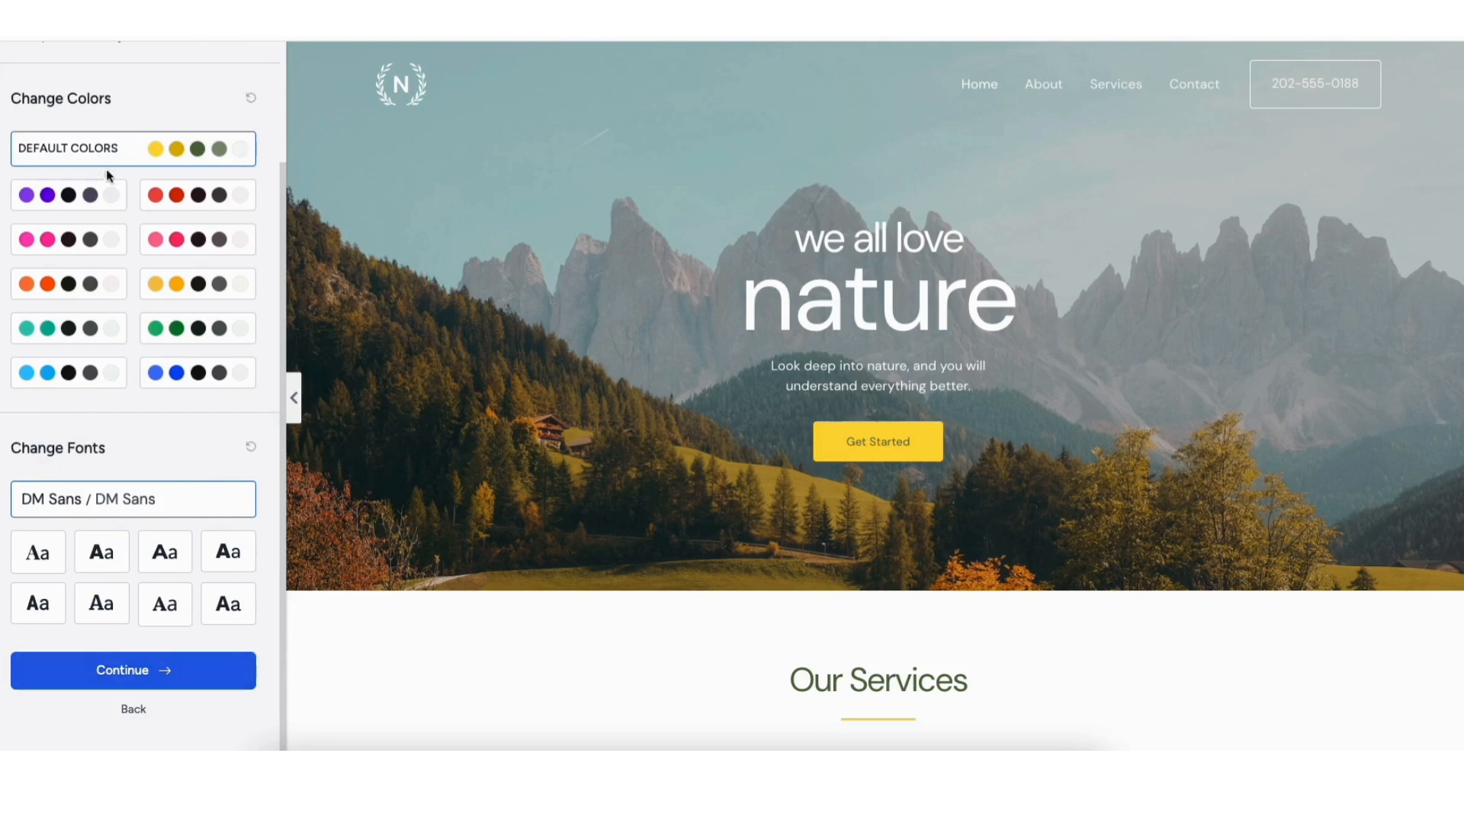
pyautogui.click(137, 674)
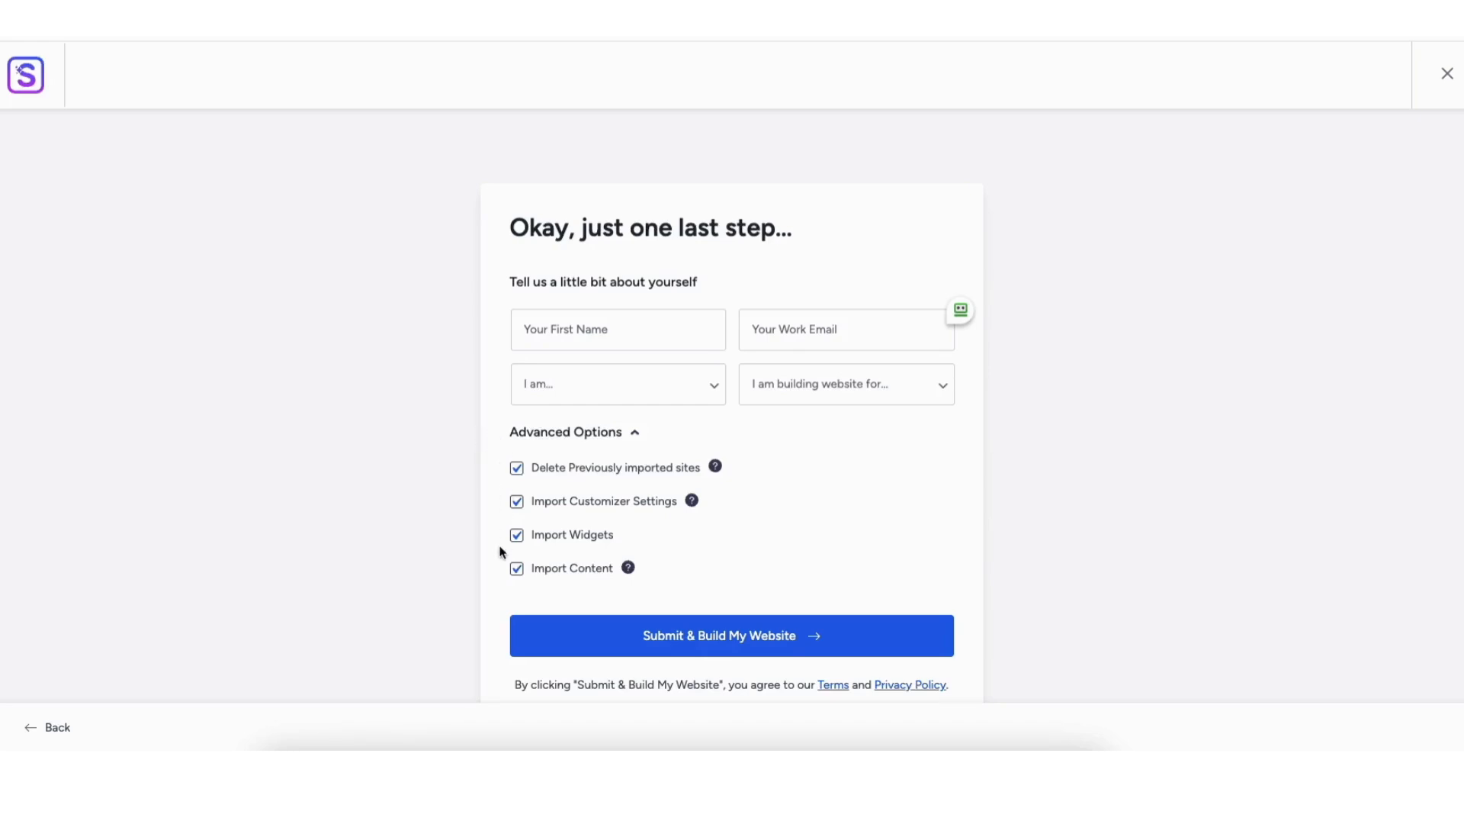
pyautogui.click(704, 649)
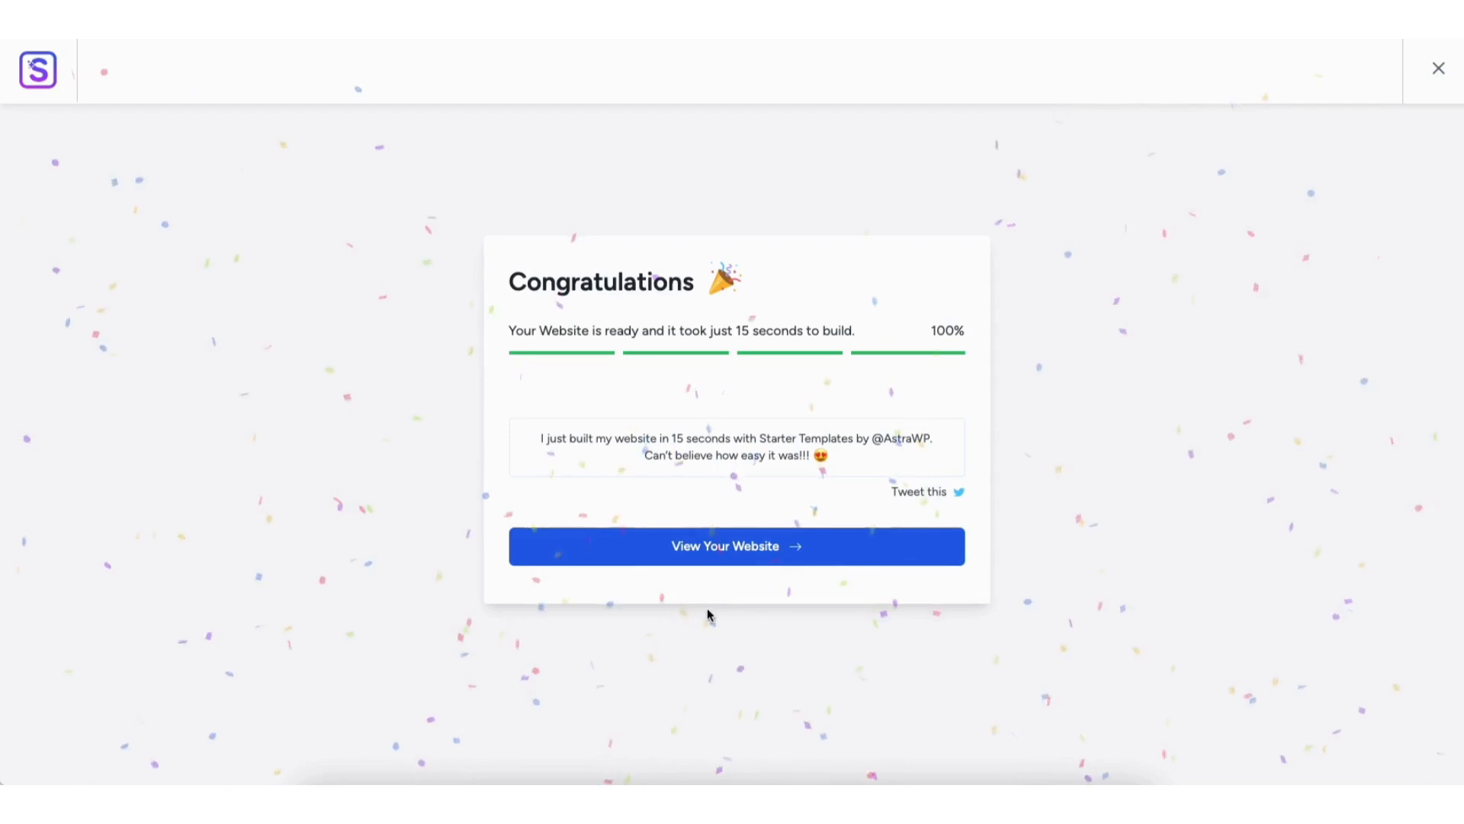
# Step: View the newly built website and examine the sections of its home page
pyautogui.click(709, 547)
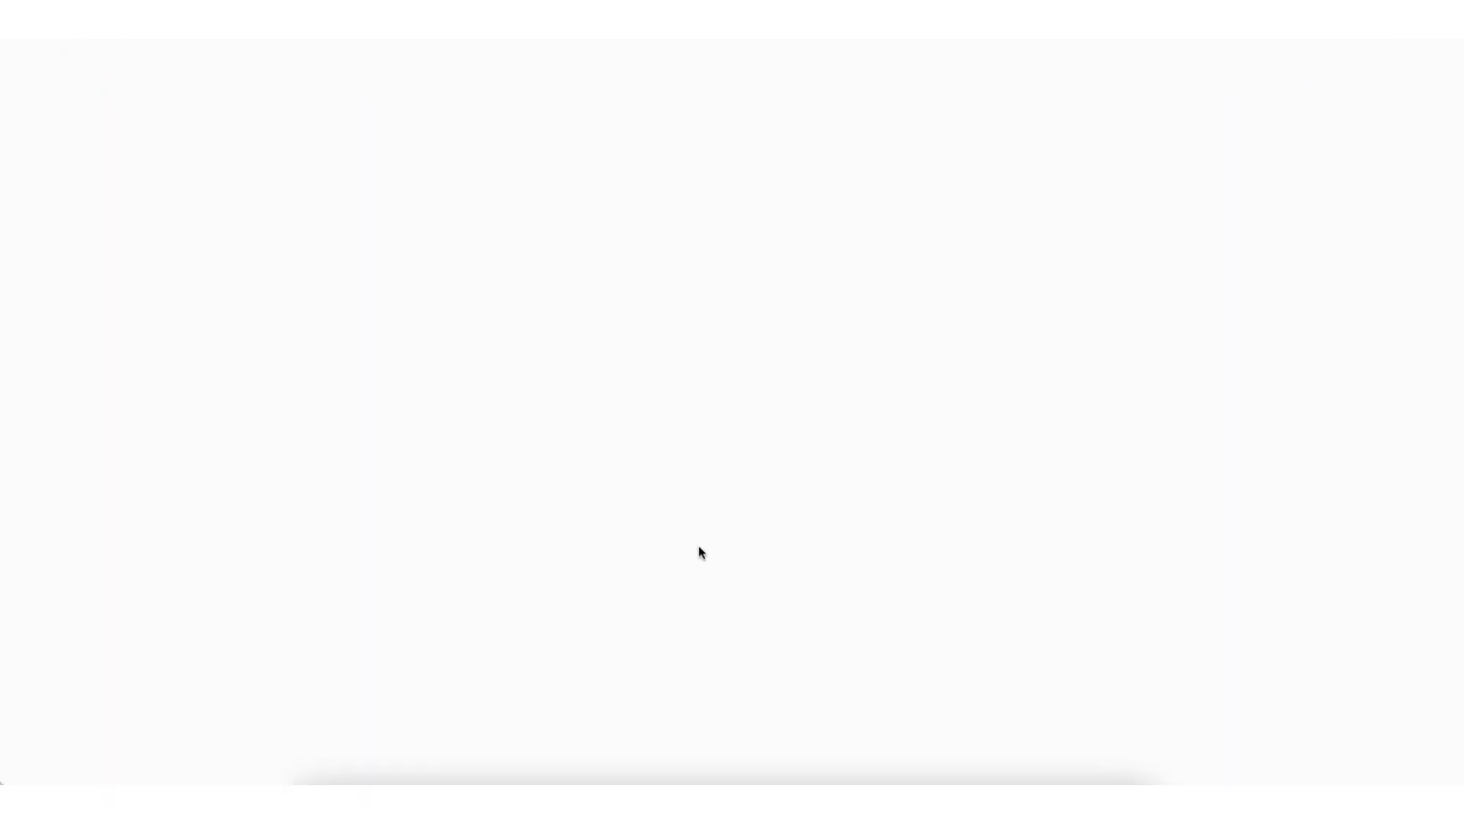
pyautogui.scroll(-10, 731, 424)
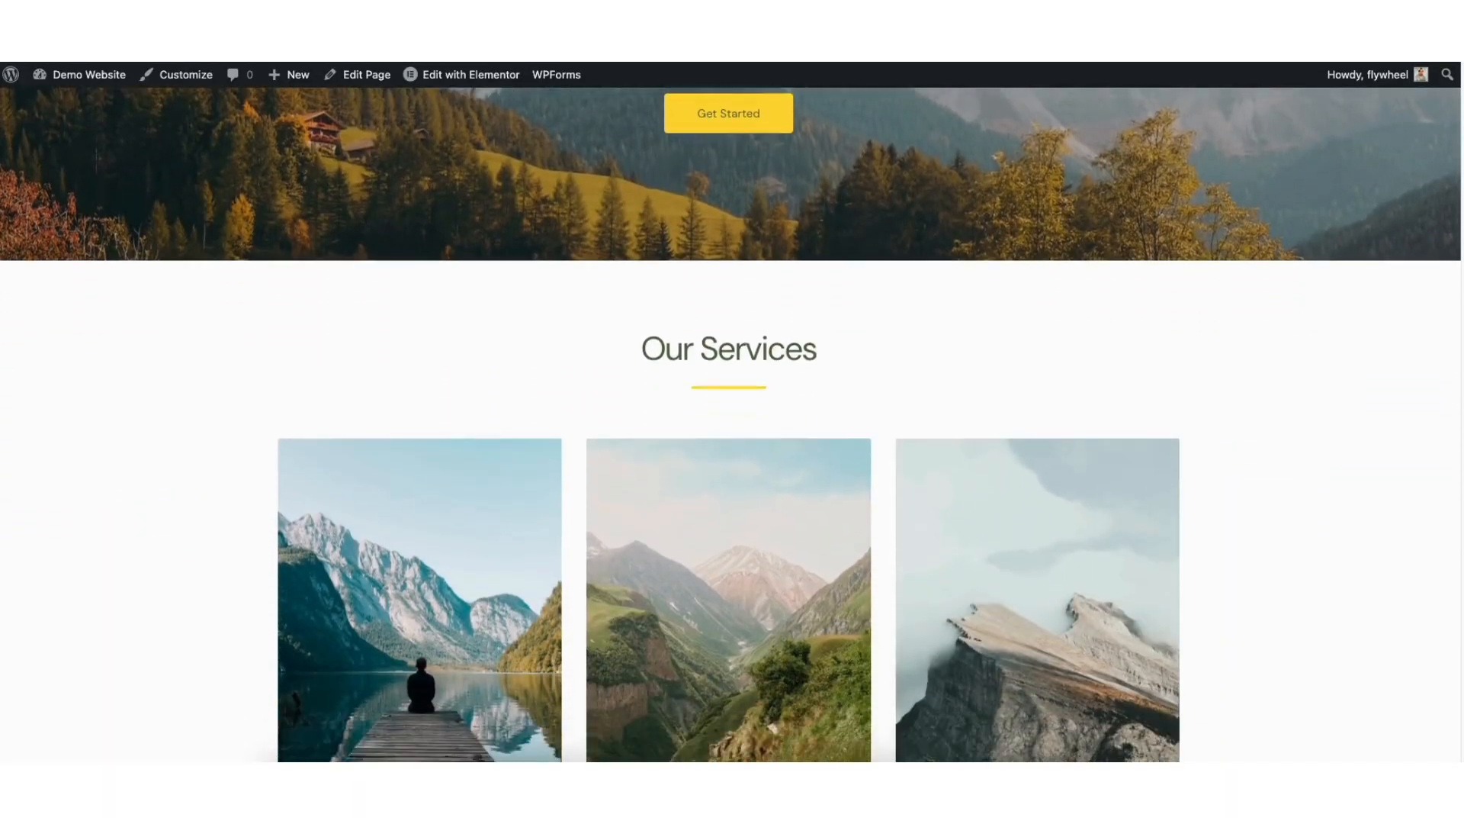
pyautogui.scroll(-7, 731, 423)
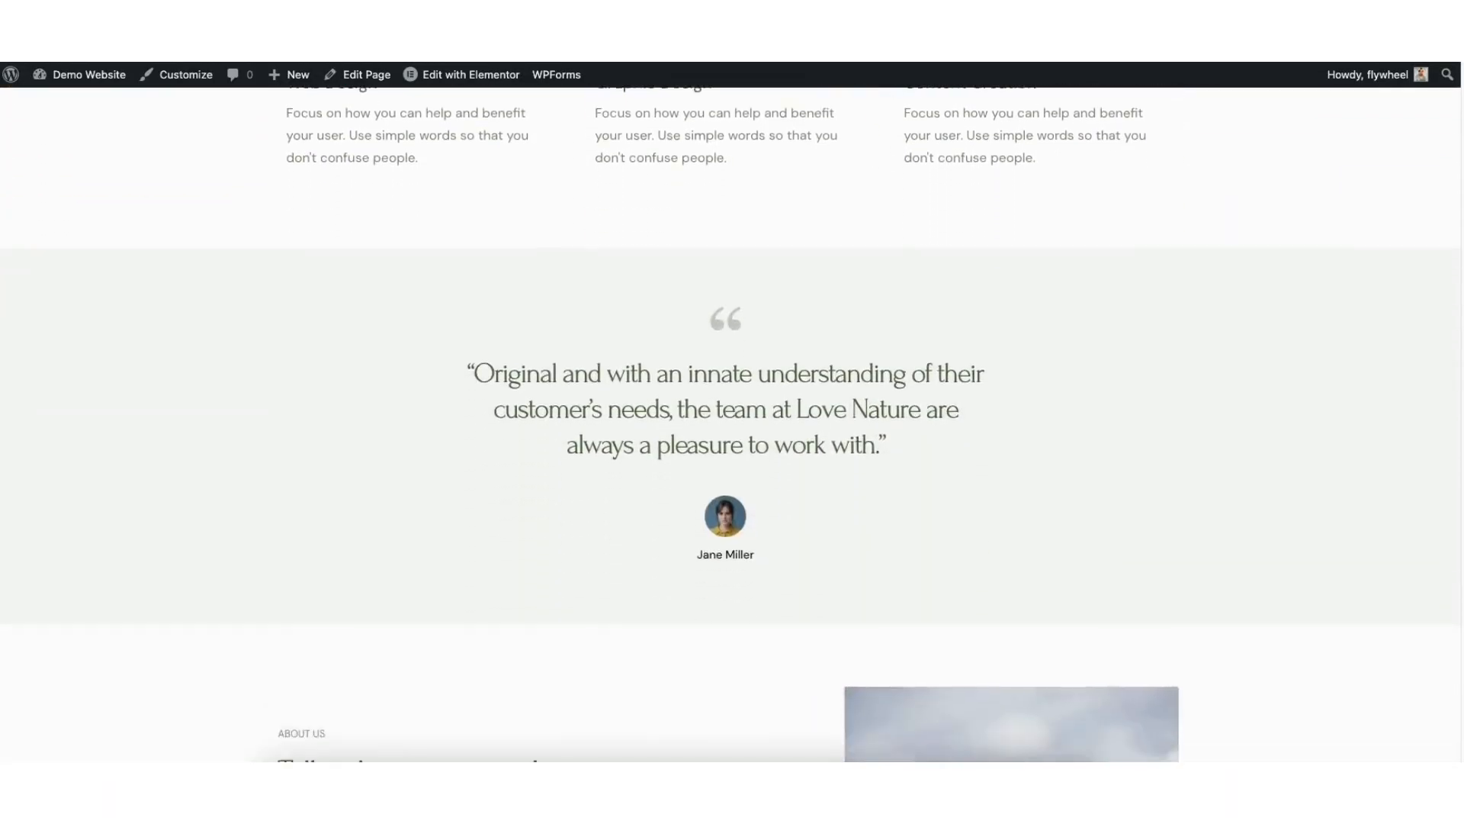
pyautogui.scroll(3, 1460, 326)
pyautogui.scroll(10, 1461, 326)
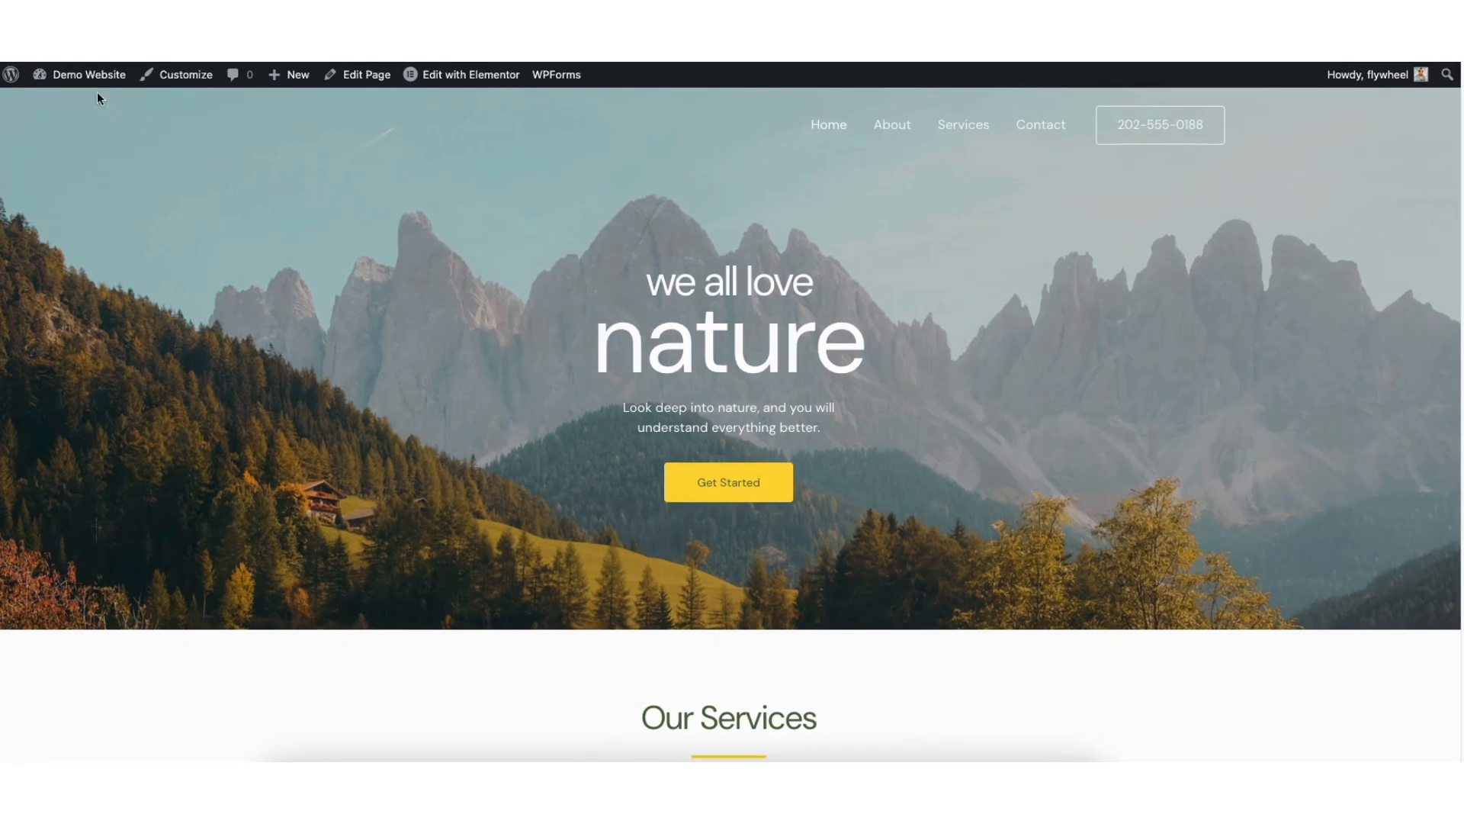
# Step: Return to the WordPress dashboard and open the features section of Elementor's settings
pyautogui.moveTo(85, 80)
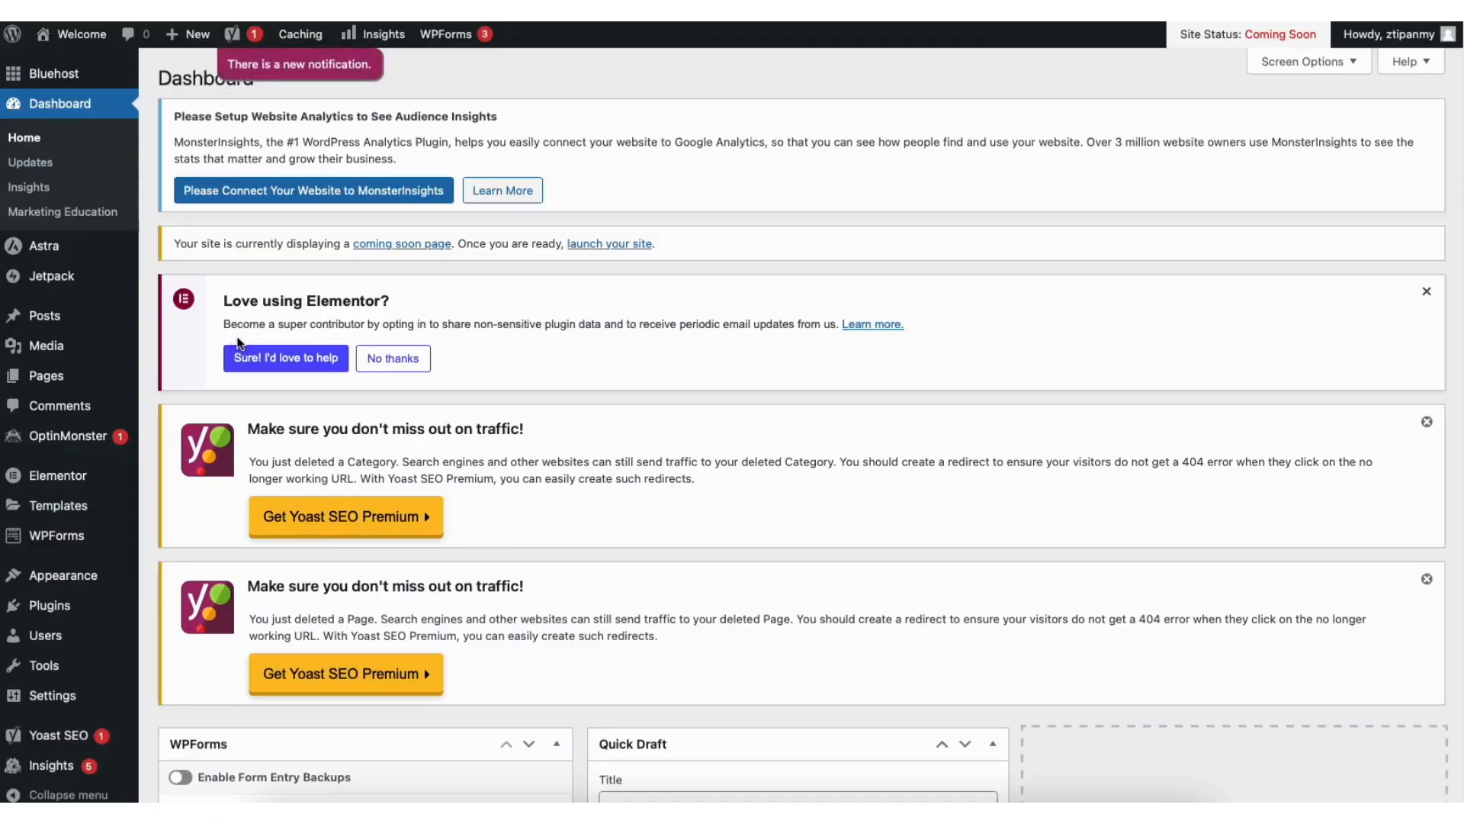
pyautogui.moveTo(68, 481)
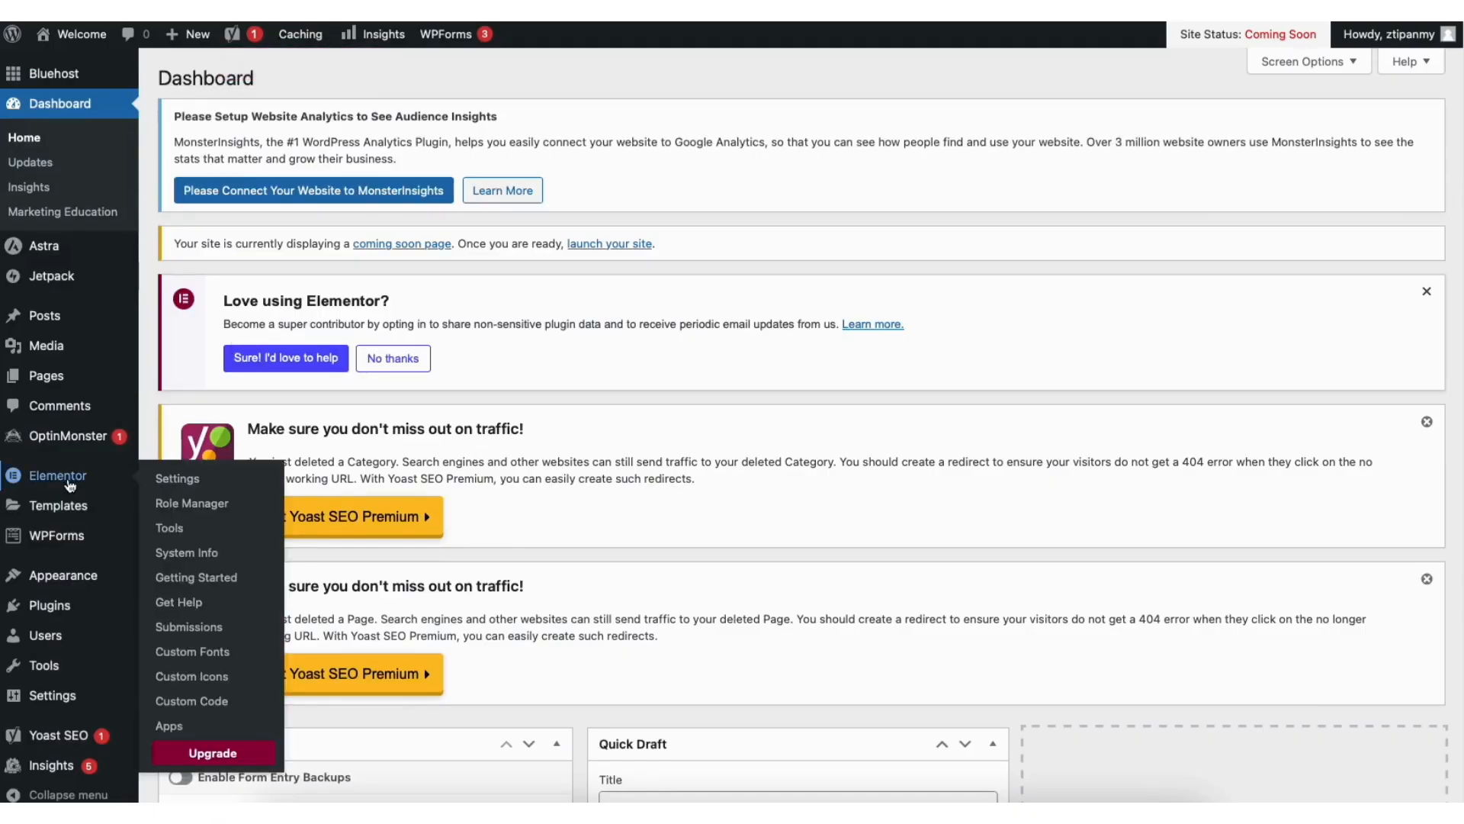
pyautogui.click(179, 476)
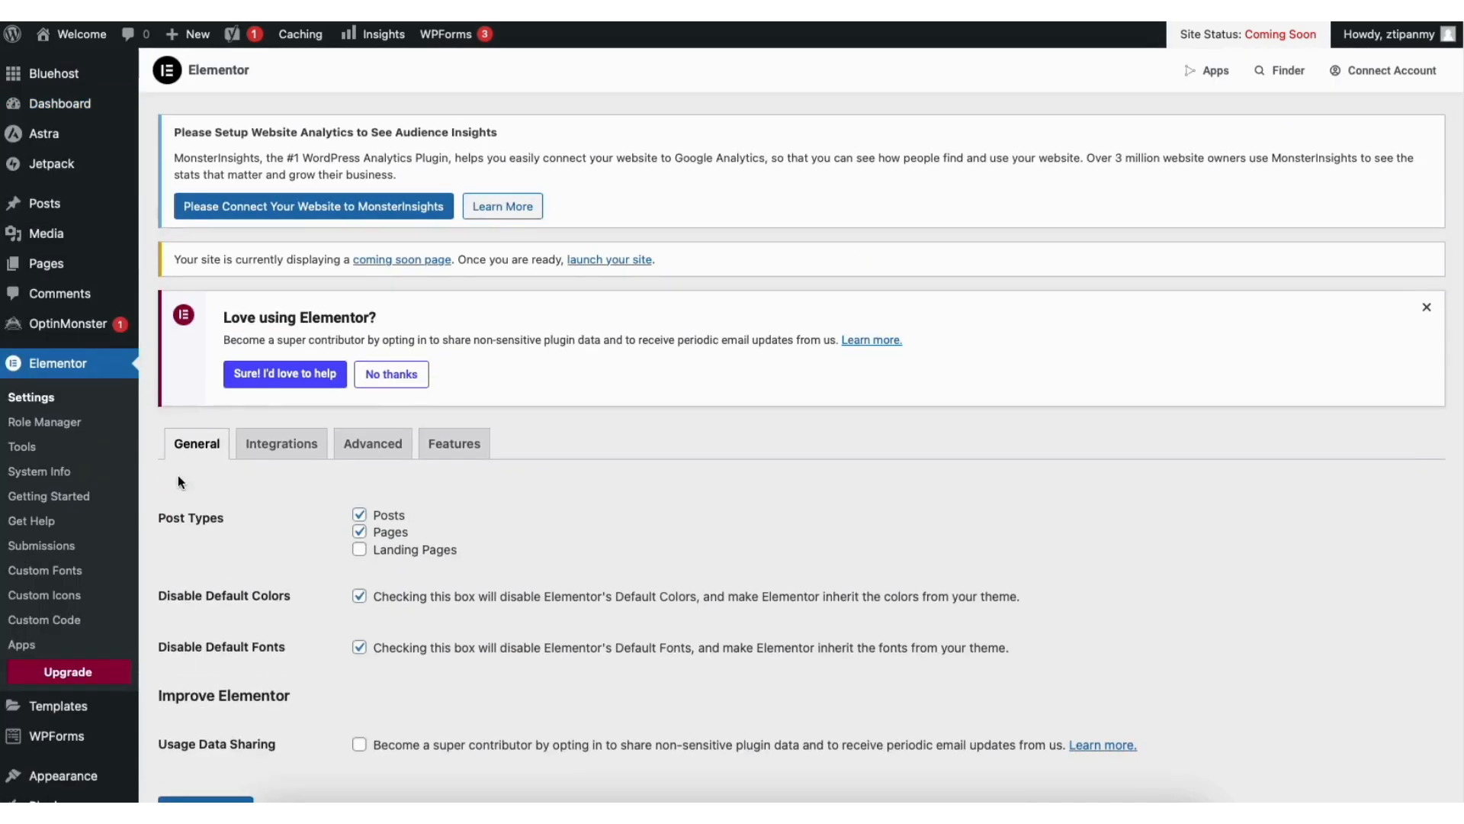
pyautogui.click(477, 446)
# Step: Set Elementor's Editor Top Bar experiment to Active
pyautogui.scroll(-9, 1456, 299)
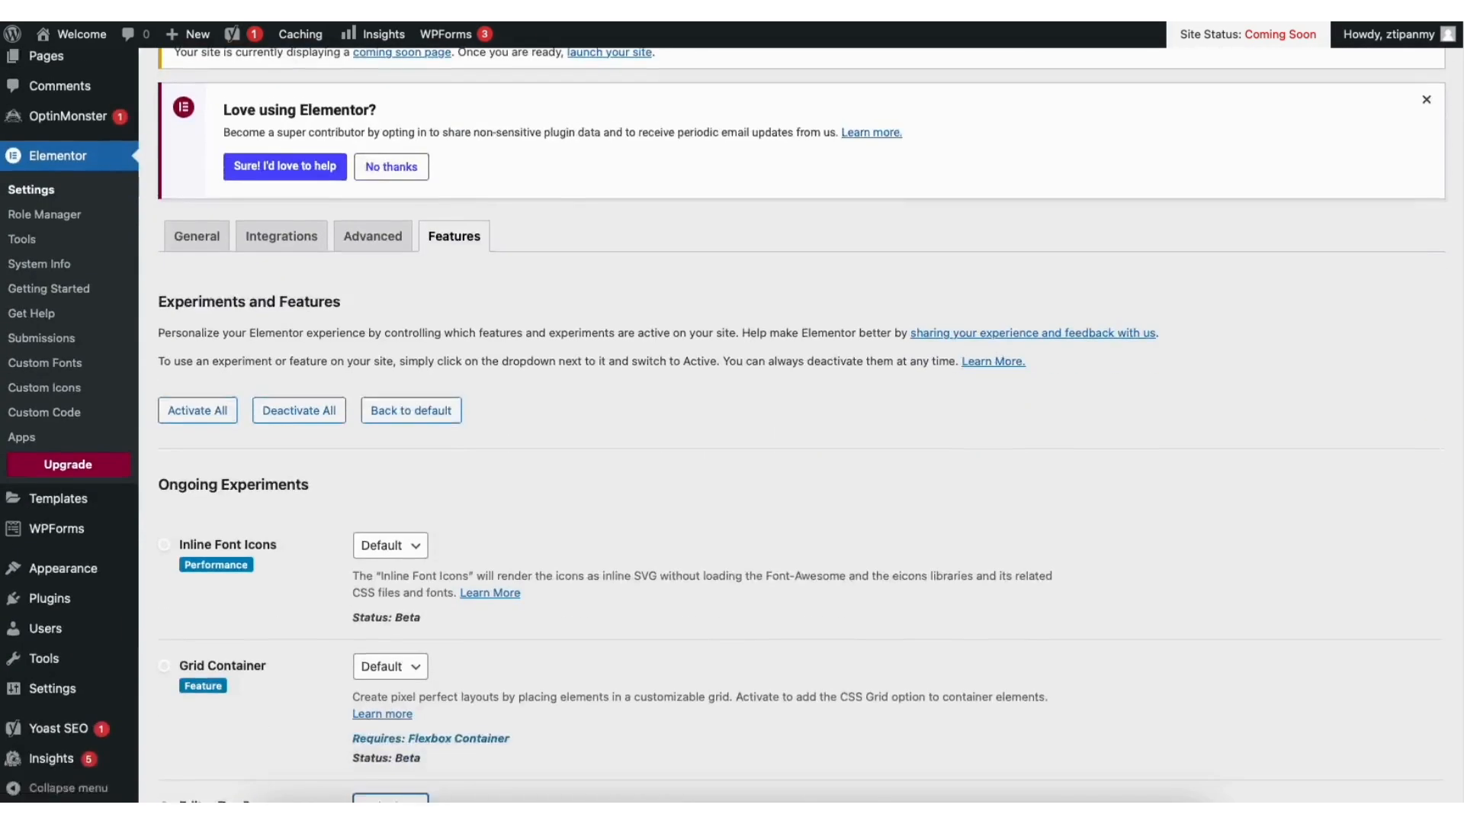
pyautogui.scroll(-1, 1457, 298)
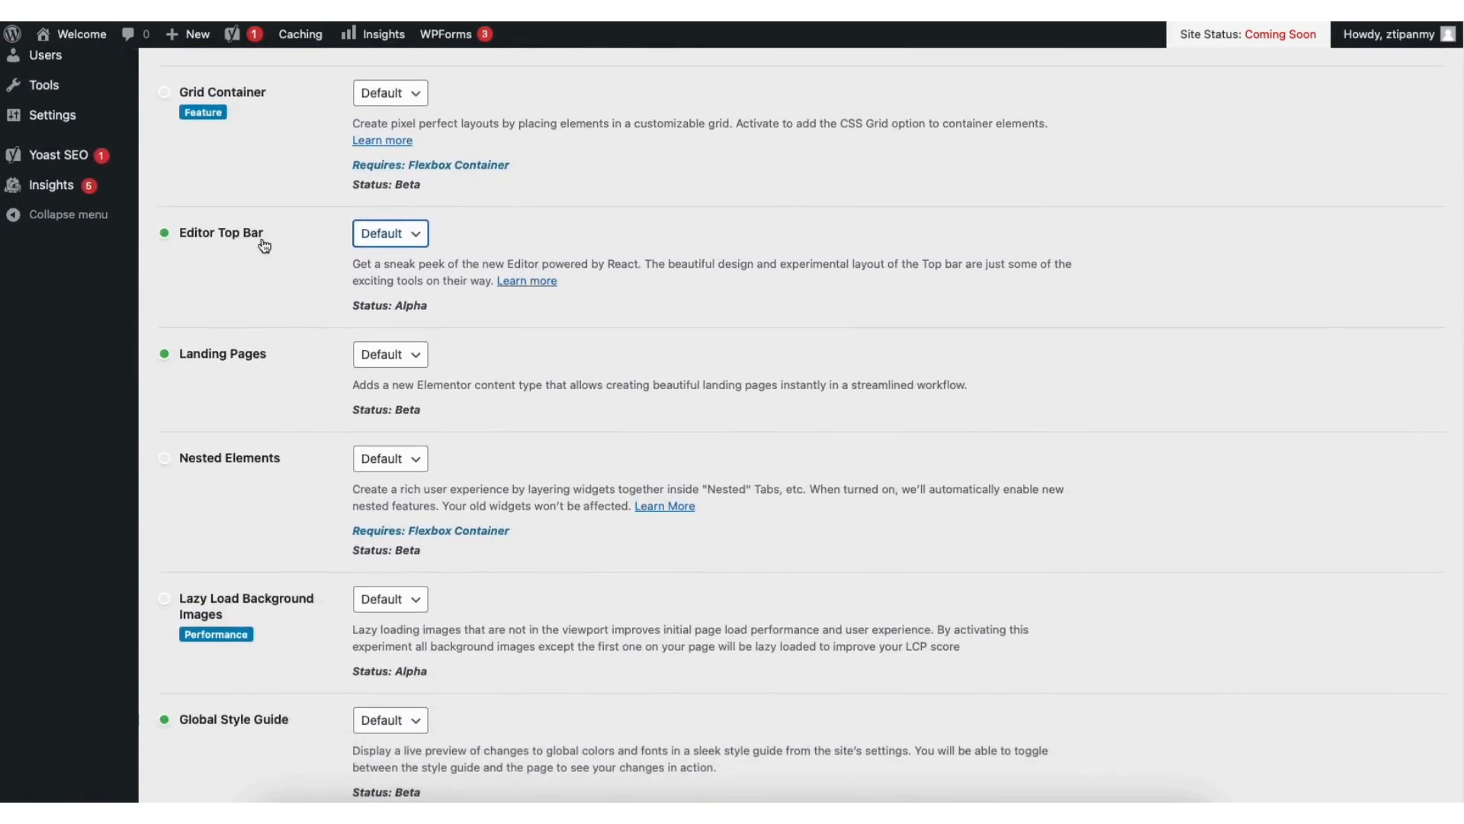
pyautogui.click(406, 232)
pyautogui.click(381, 249)
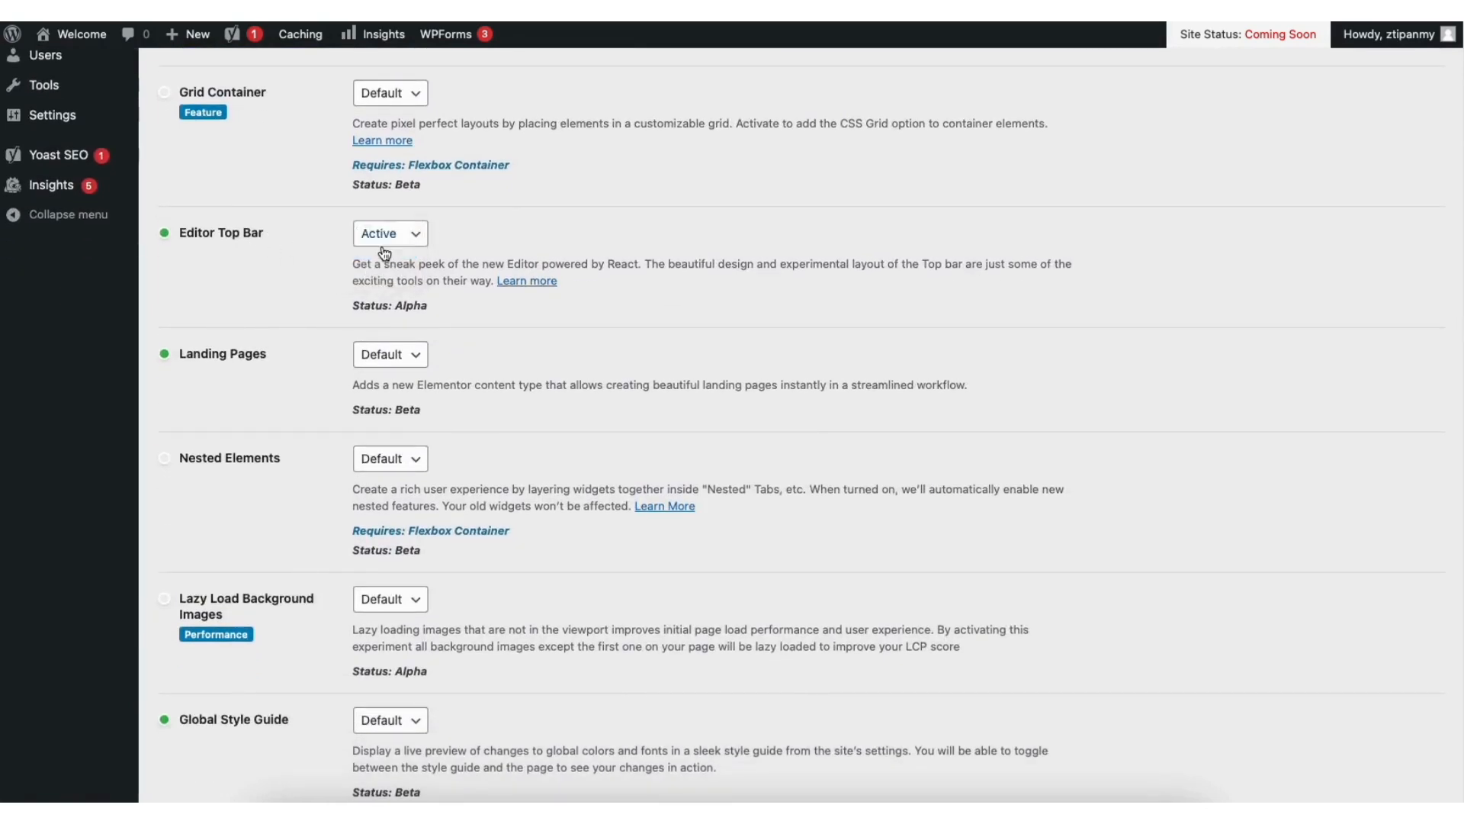
# Step: Set Elementor's Flexbox Container feature to Active and save the feature settings
pyautogui.scroll(-10, 1448, 415)
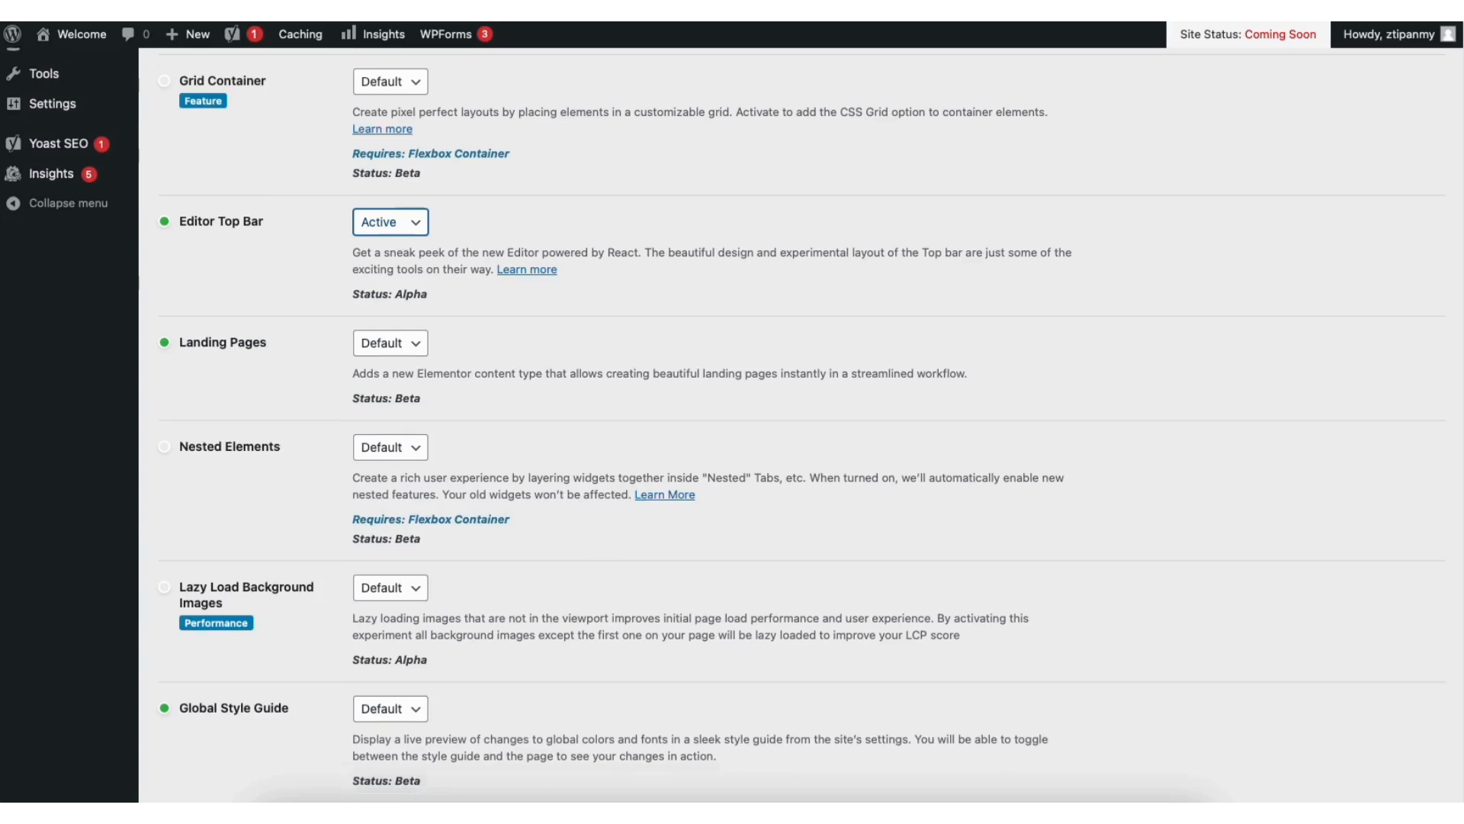
pyautogui.scroll(-3, 1442, 534)
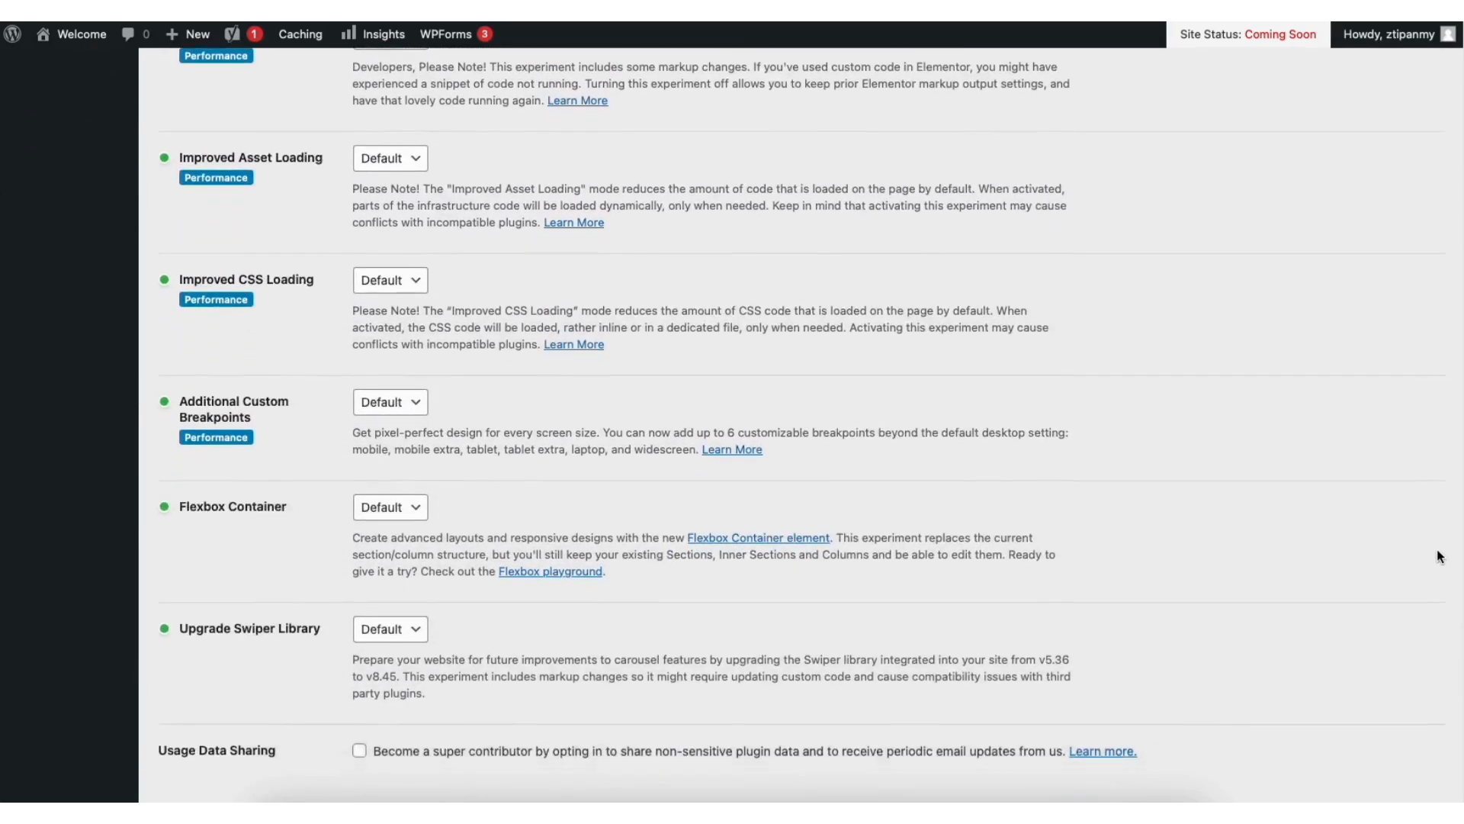
pyautogui.click(384, 404)
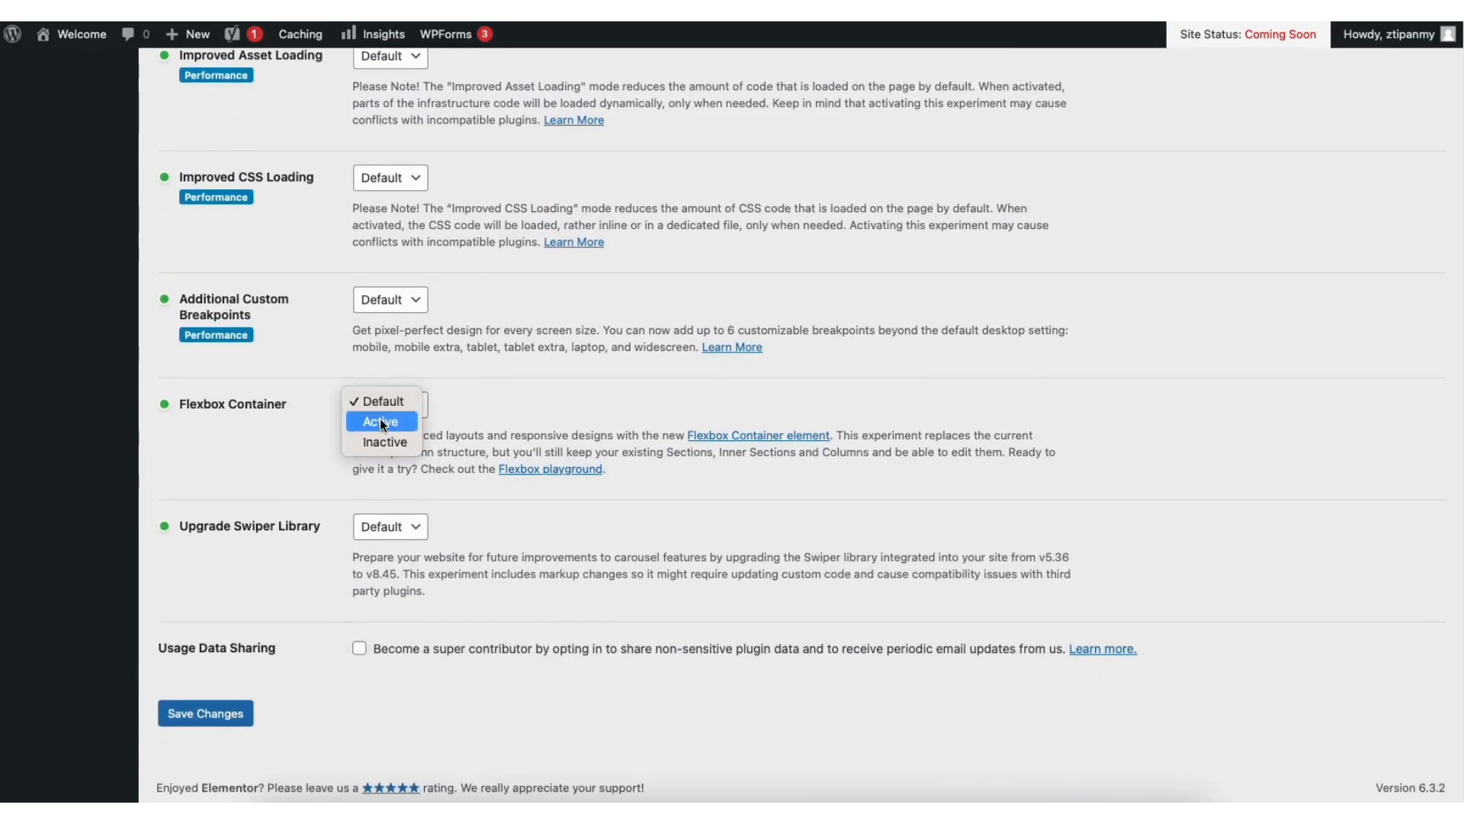
pyautogui.click(382, 421)
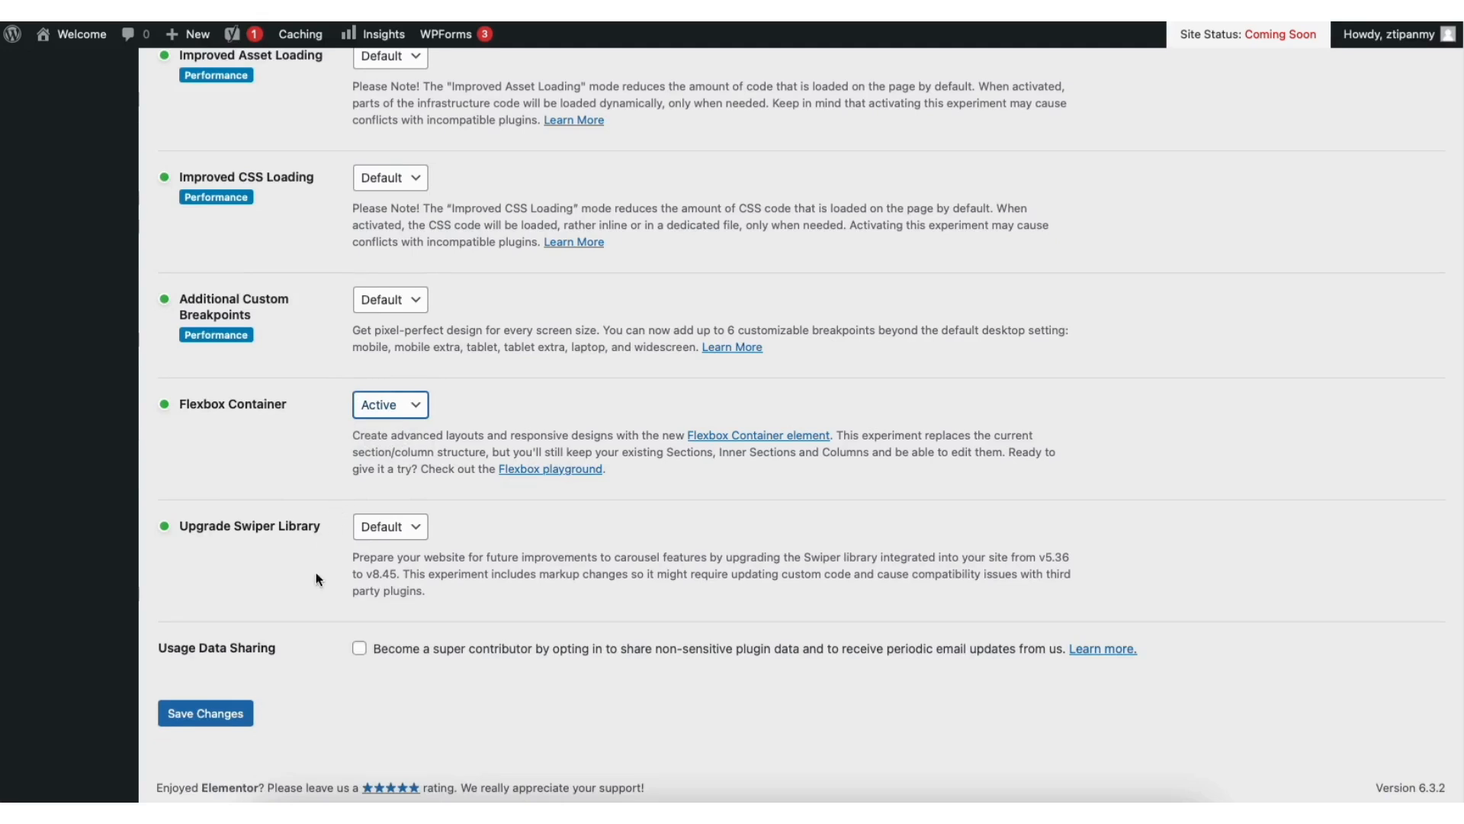
pyautogui.click(213, 715)
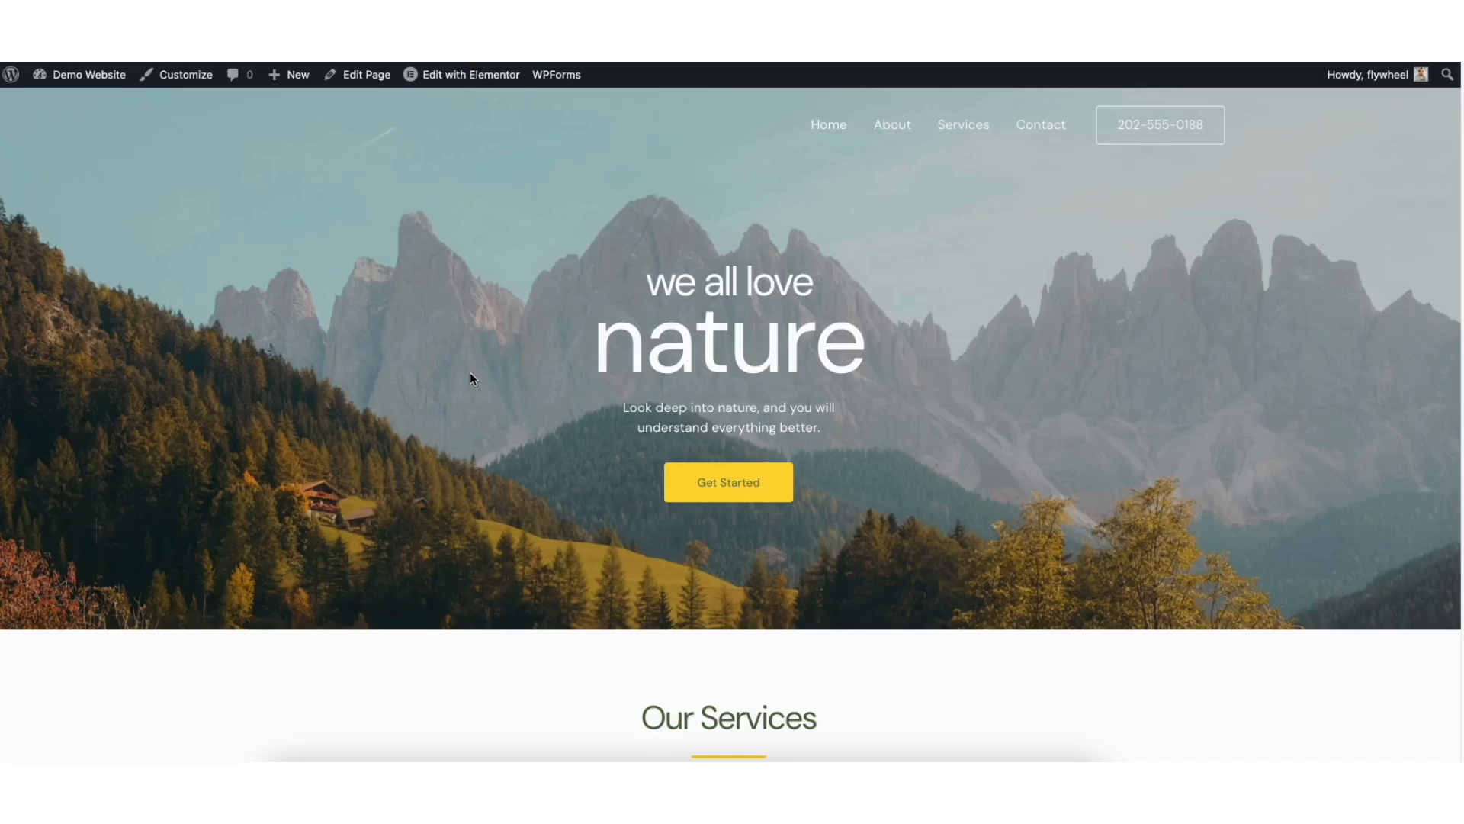
# Step: Open the home page for editing with Elementor and change the two hero headings to "Small Business" and "Website"
pyautogui.moveTo(471, 76)
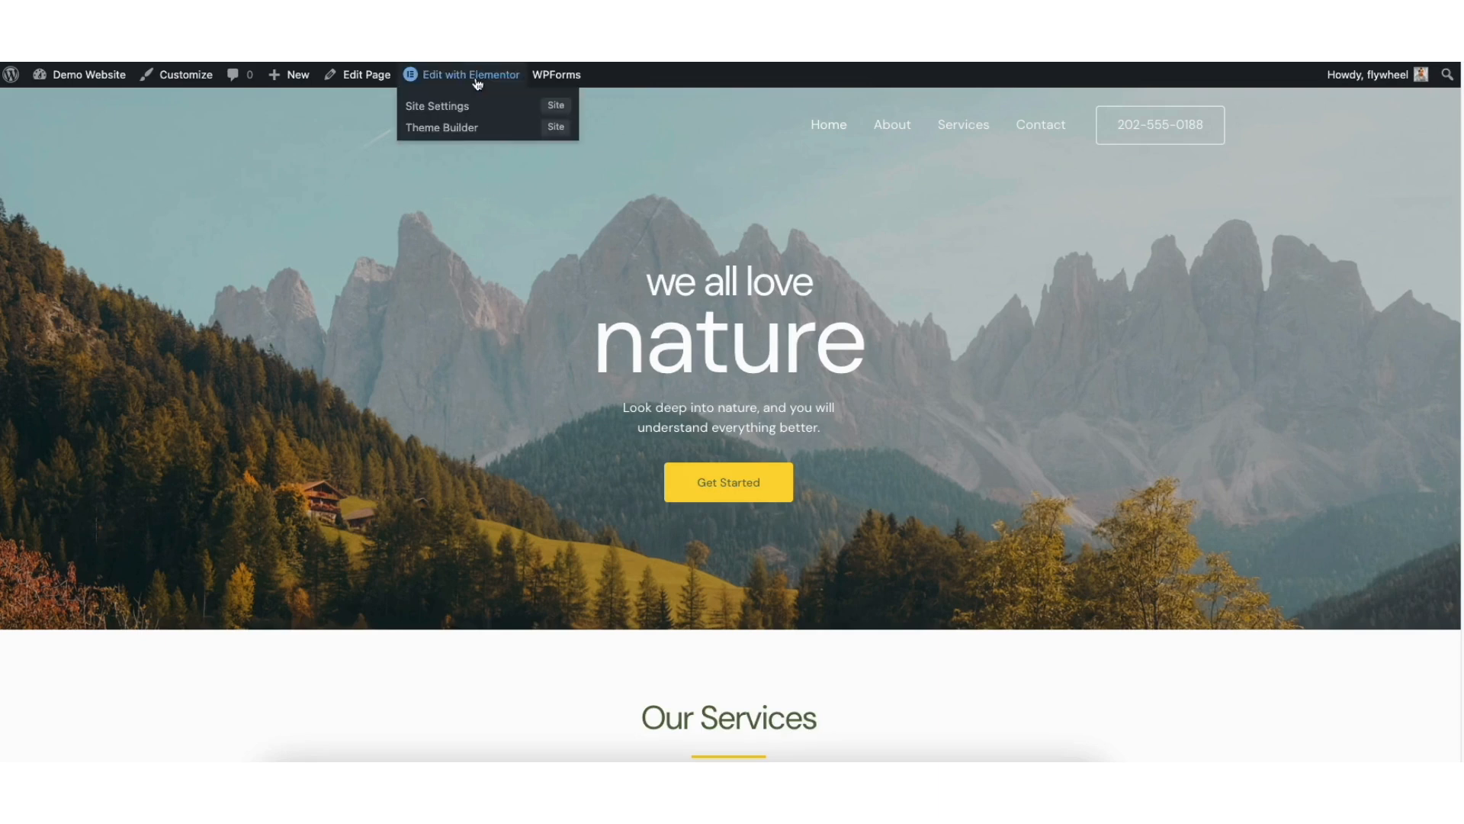
pyautogui.click(472, 74)
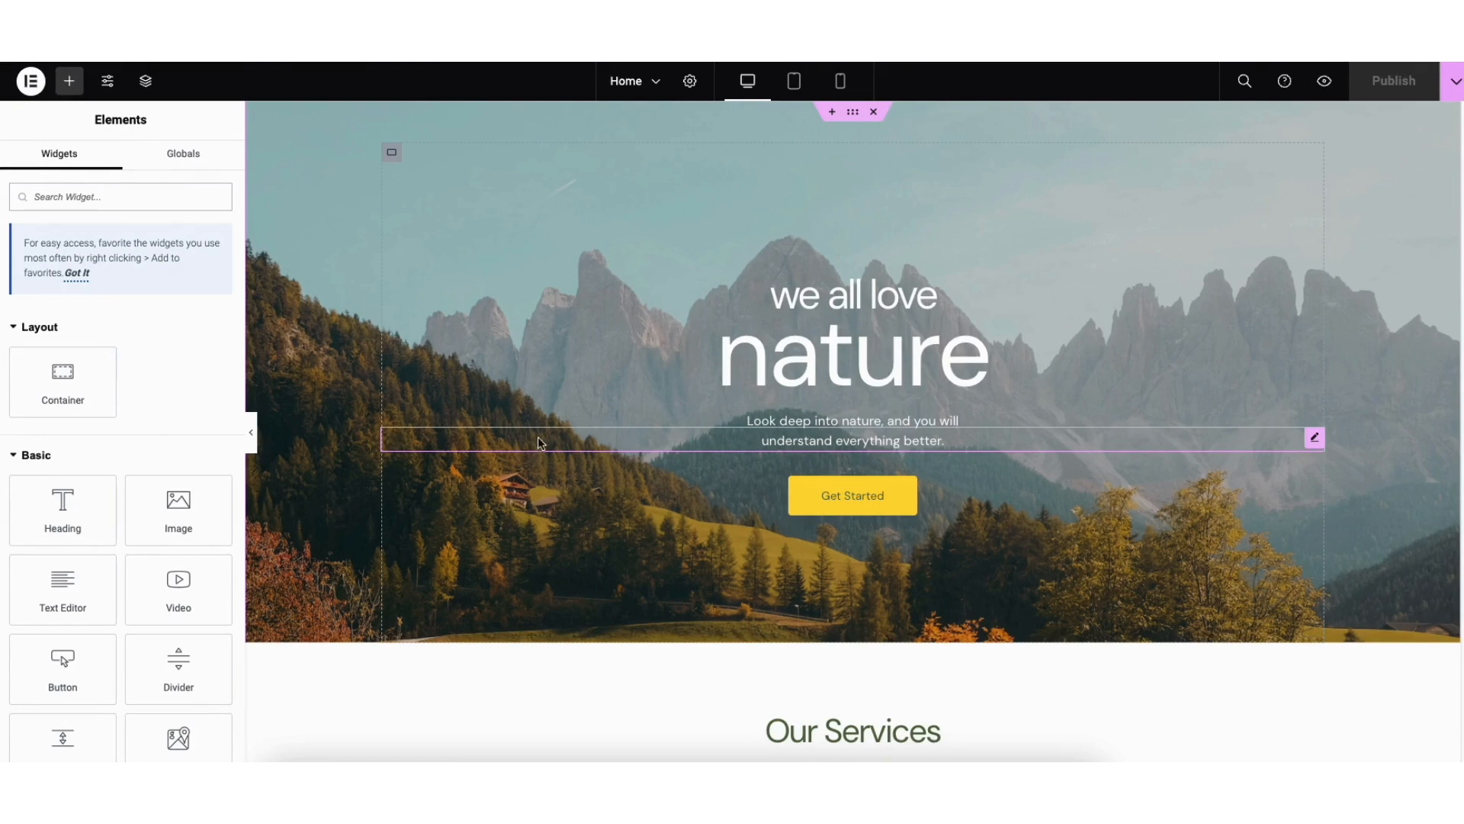
pyautogui.click(796, 294)
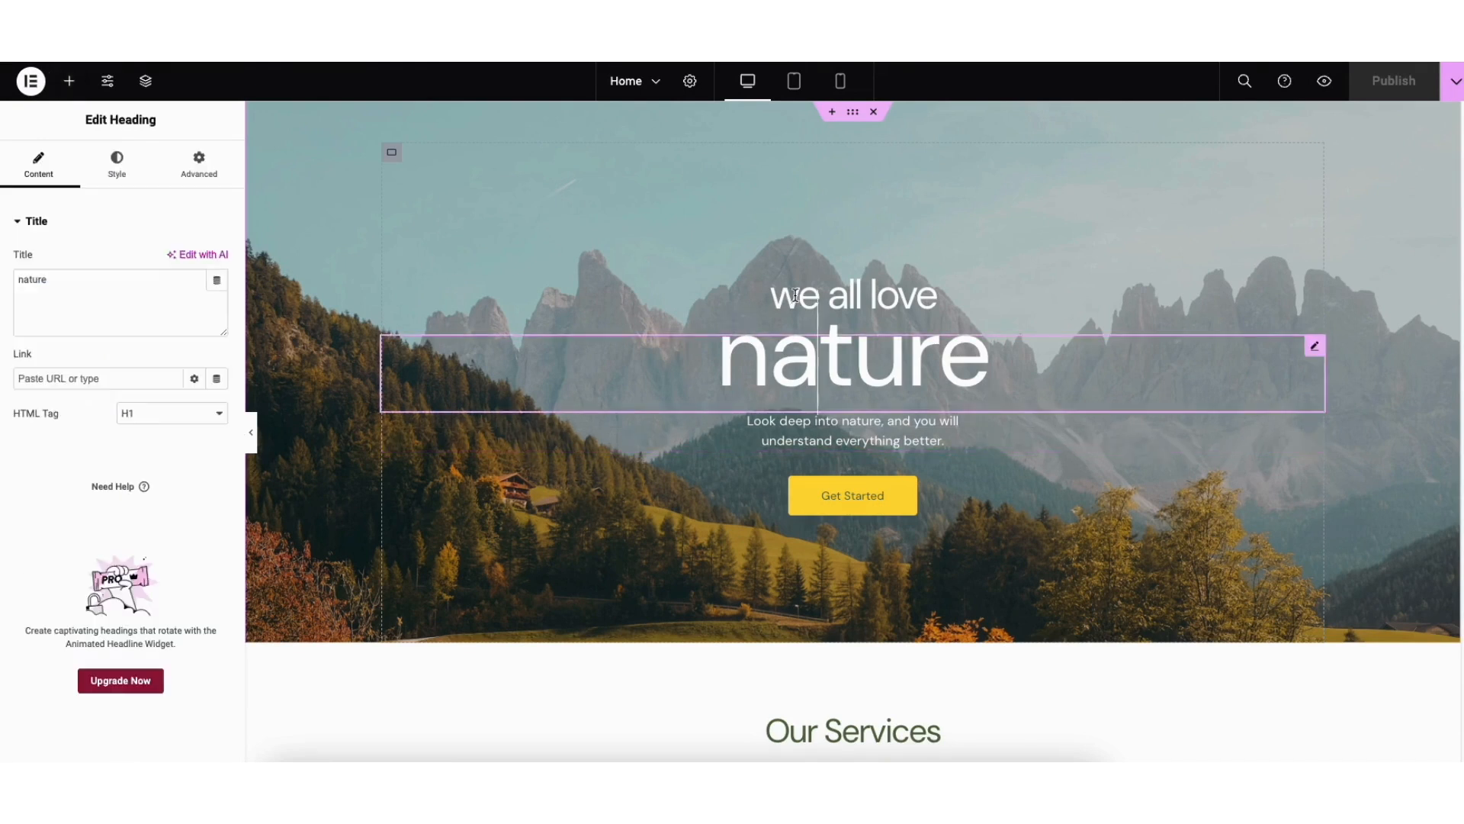
pyautogui.click(793, 276)
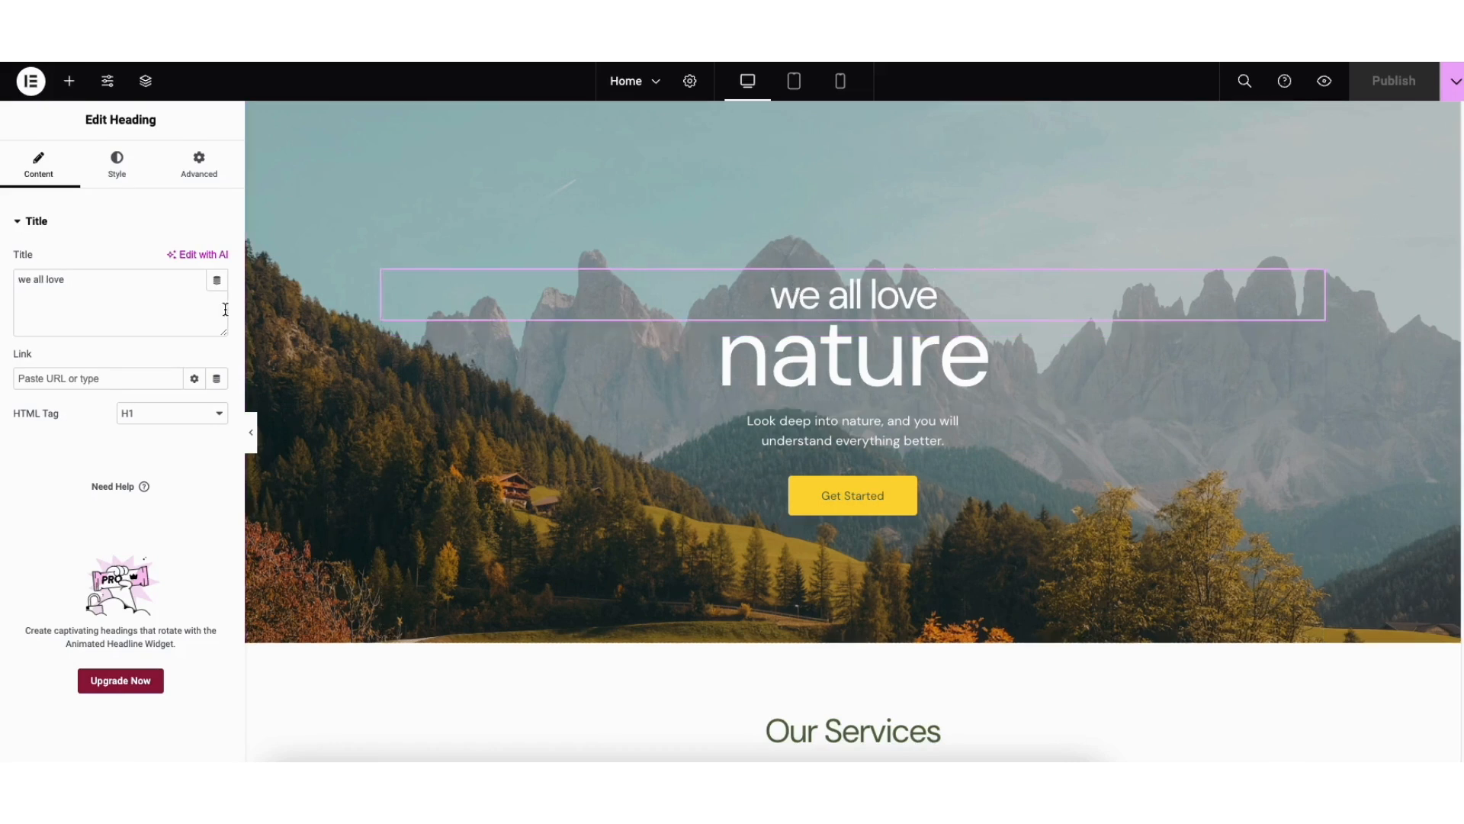
pyautogui.doubleClick(25, 280)
pyautogui.moveTo(26, 279); pyautogui.dragTo(67, 280)
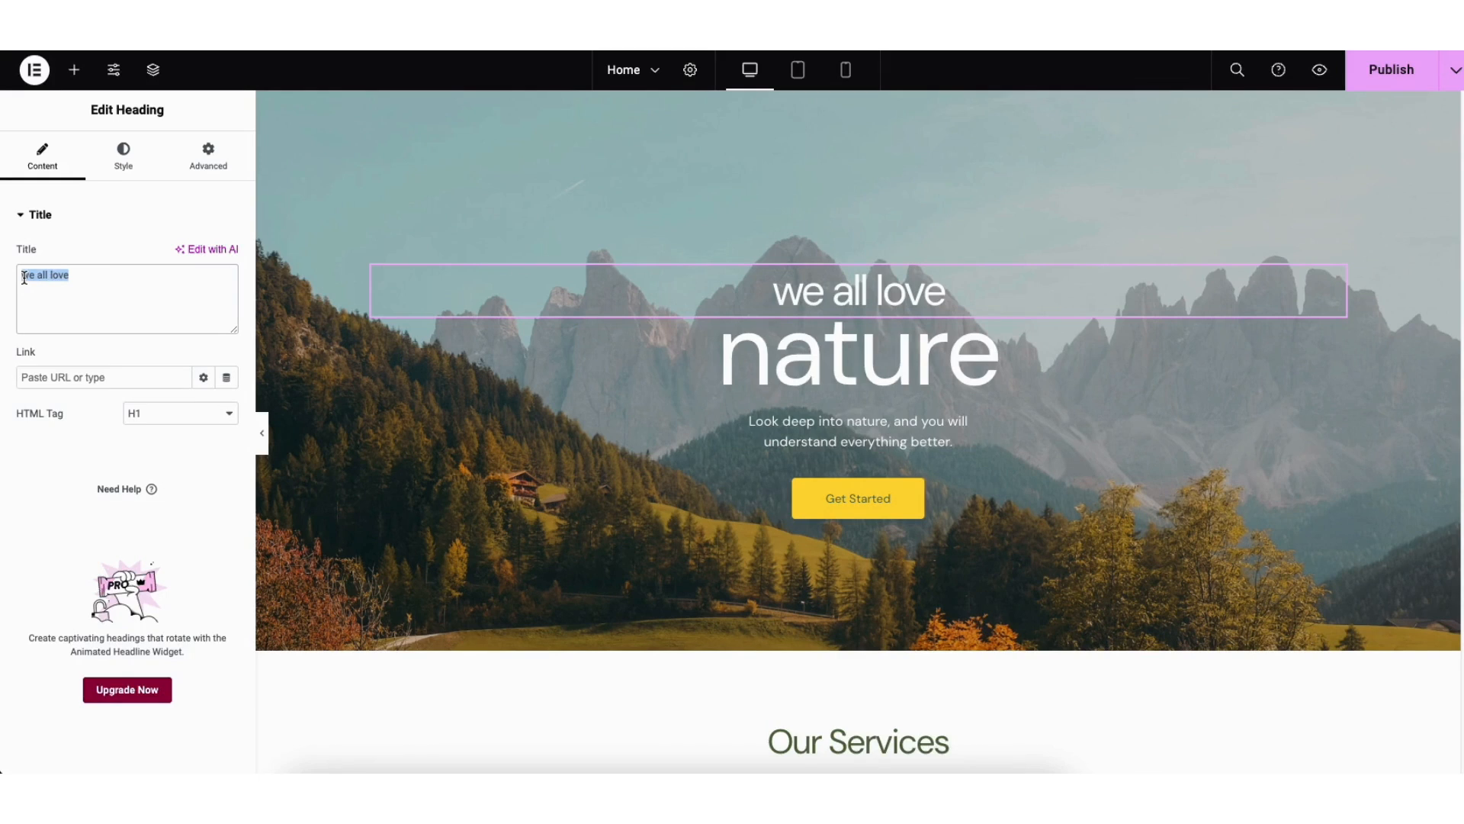
pyautogui.write('Small Busines')
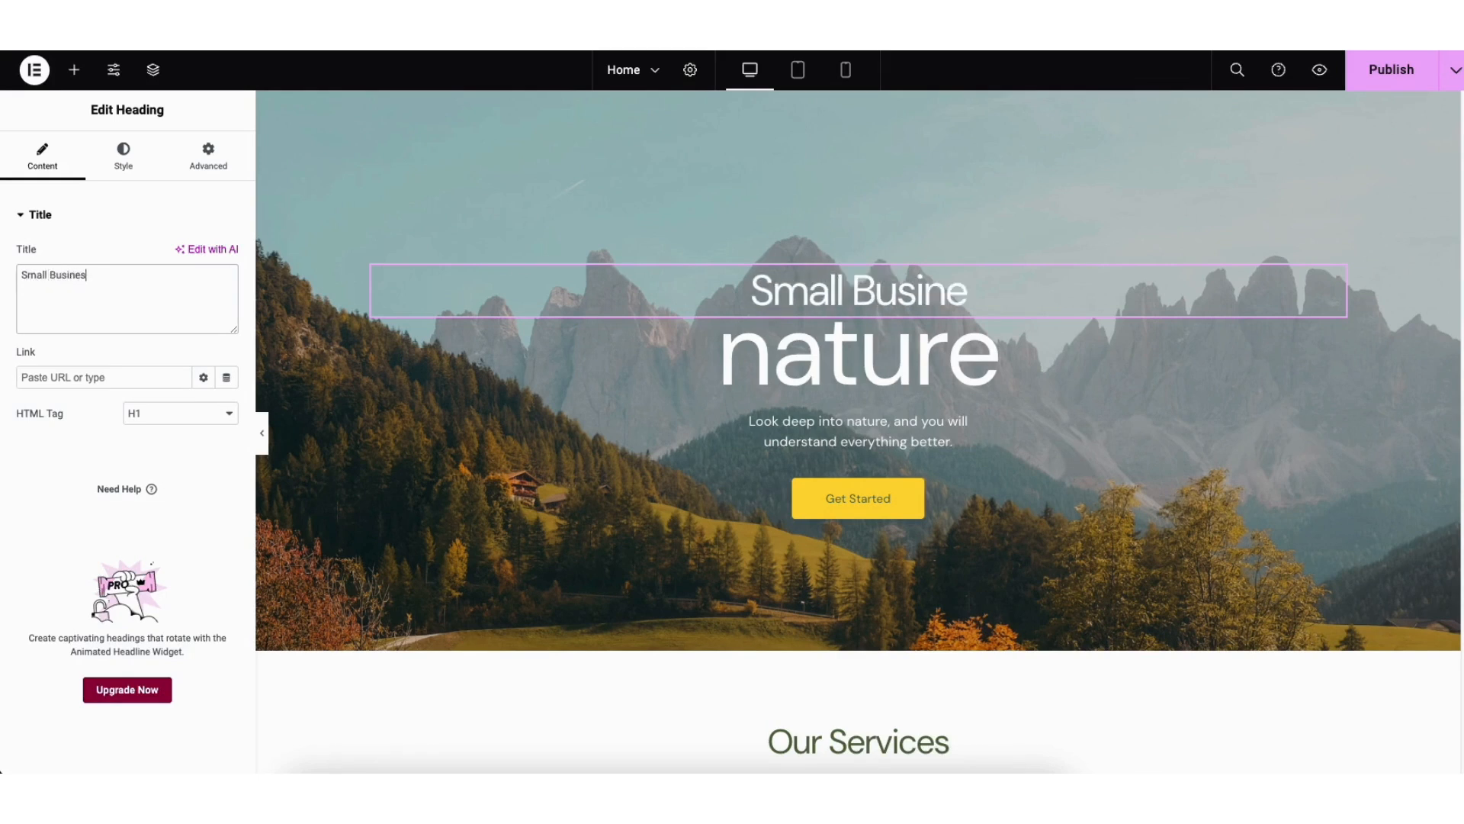
pyautogui.write('s')
pyautogui.write('Website')
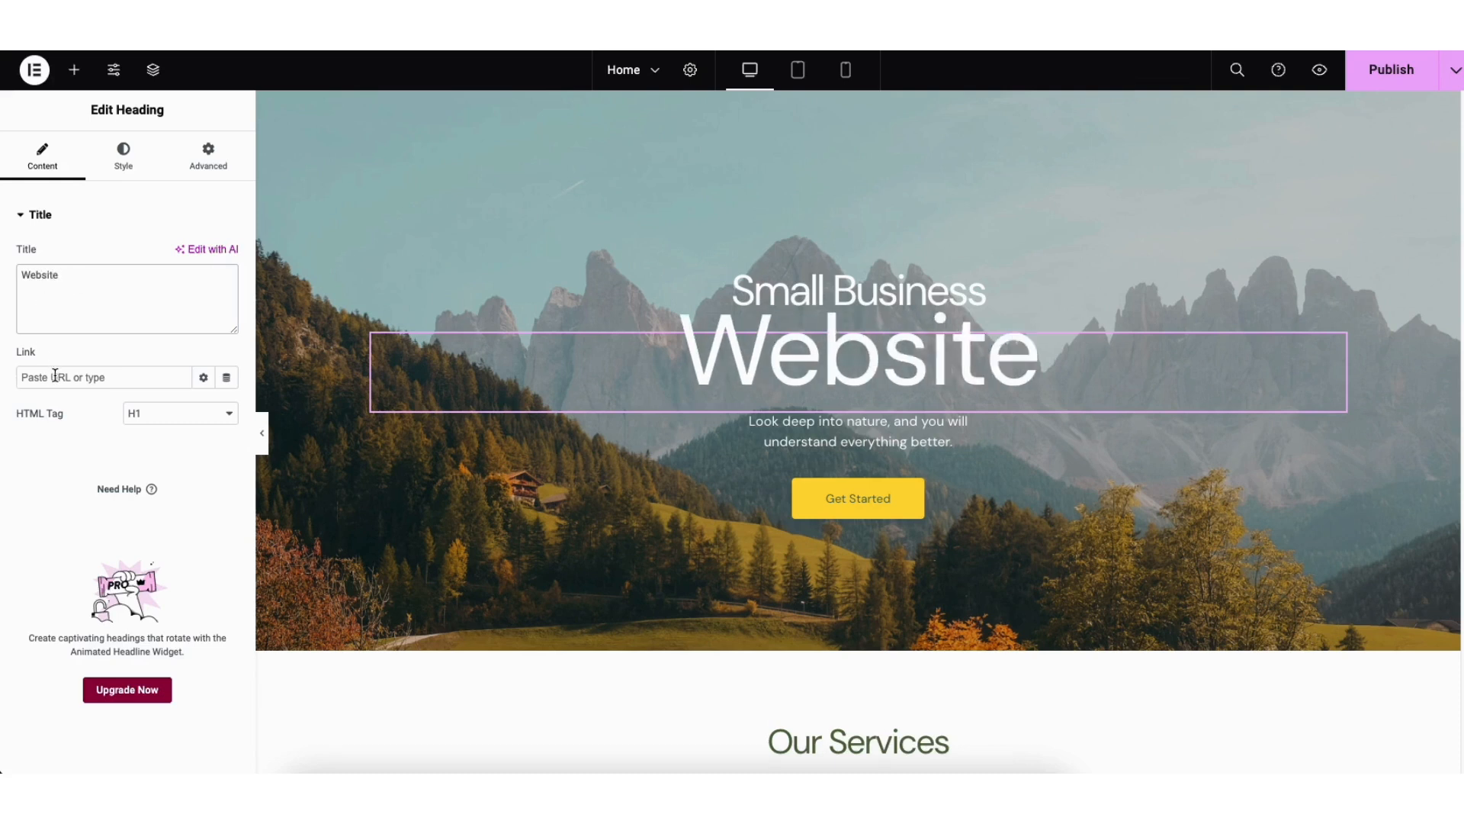
# Step: Examine the large hero heading's HTML tag choices, text color picker, and typography options, including the font family list
pyautogui.click(150, 422)
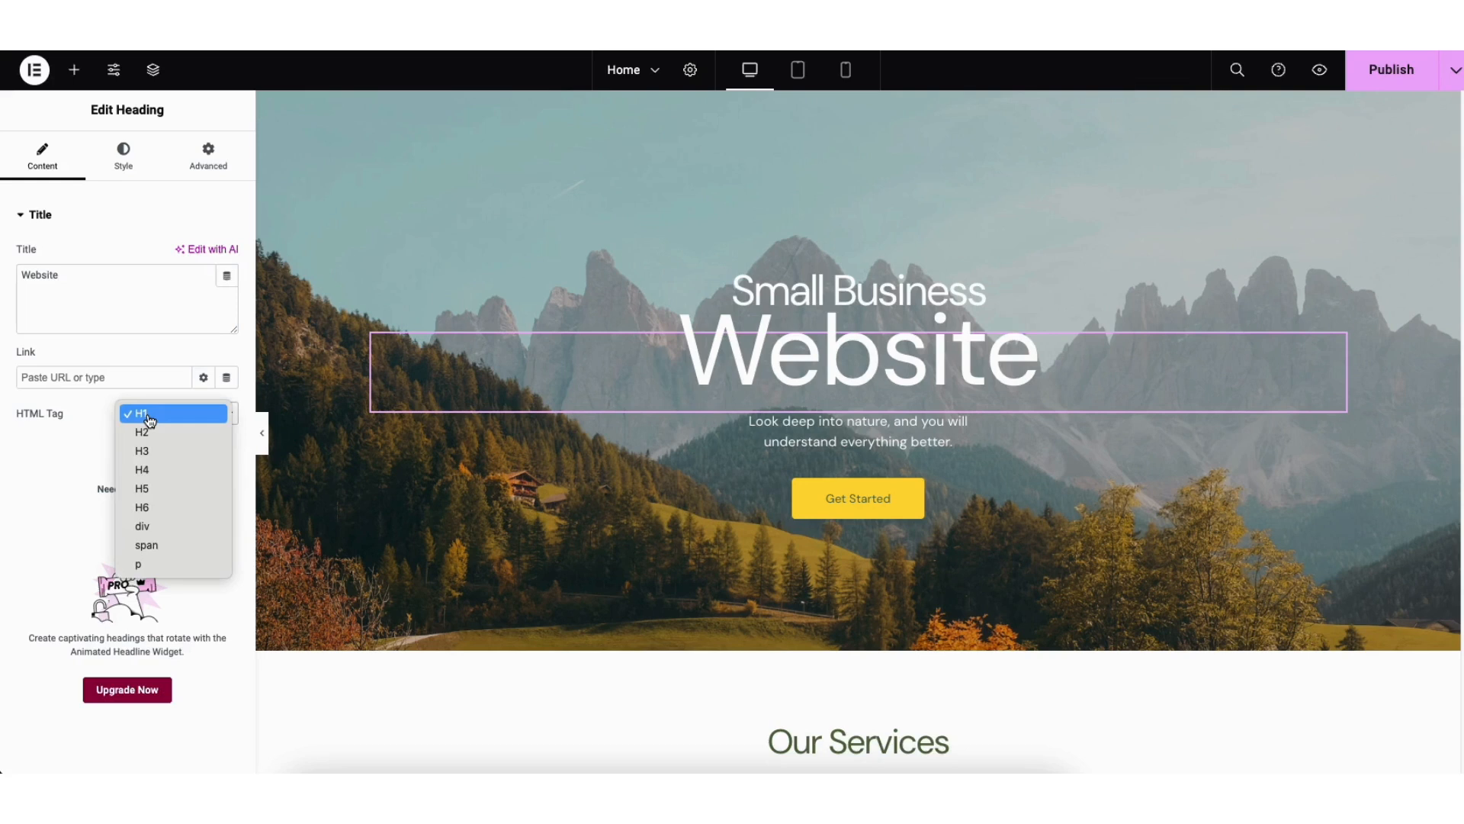
pyautogui.click(150, 422)
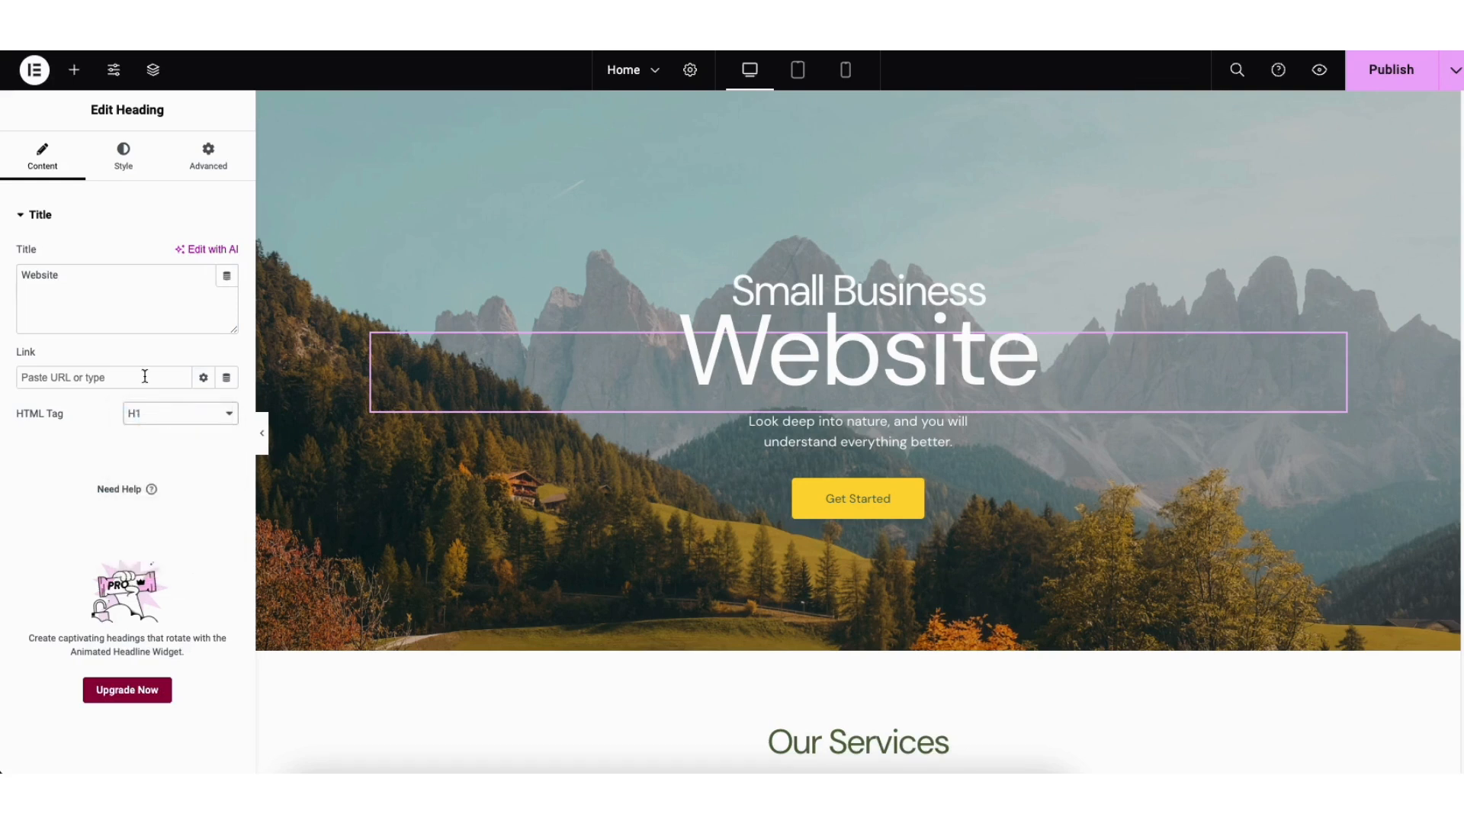
pyautogui.click(123, 155)
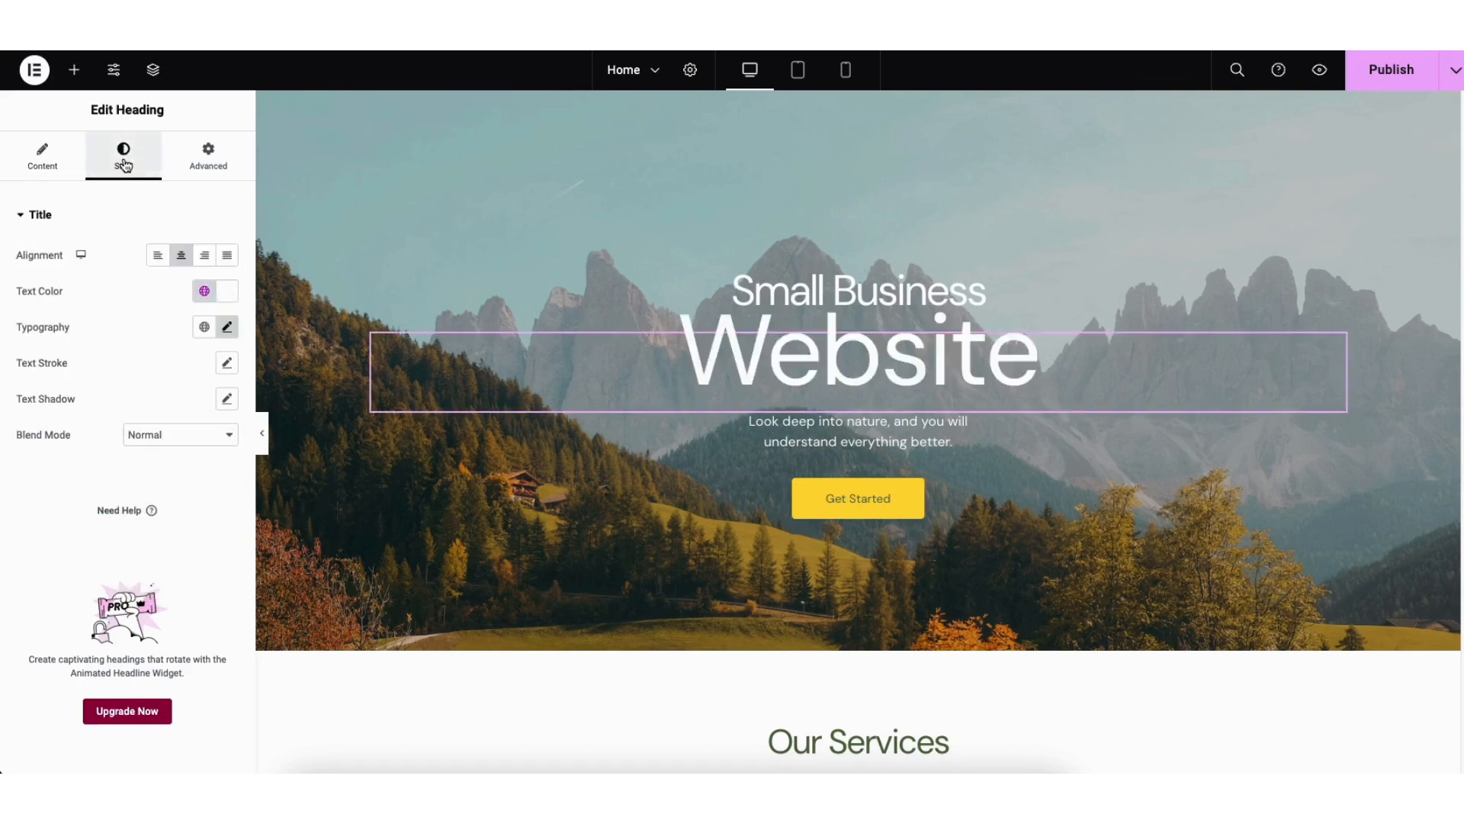
pyautogui.click(228, 291)
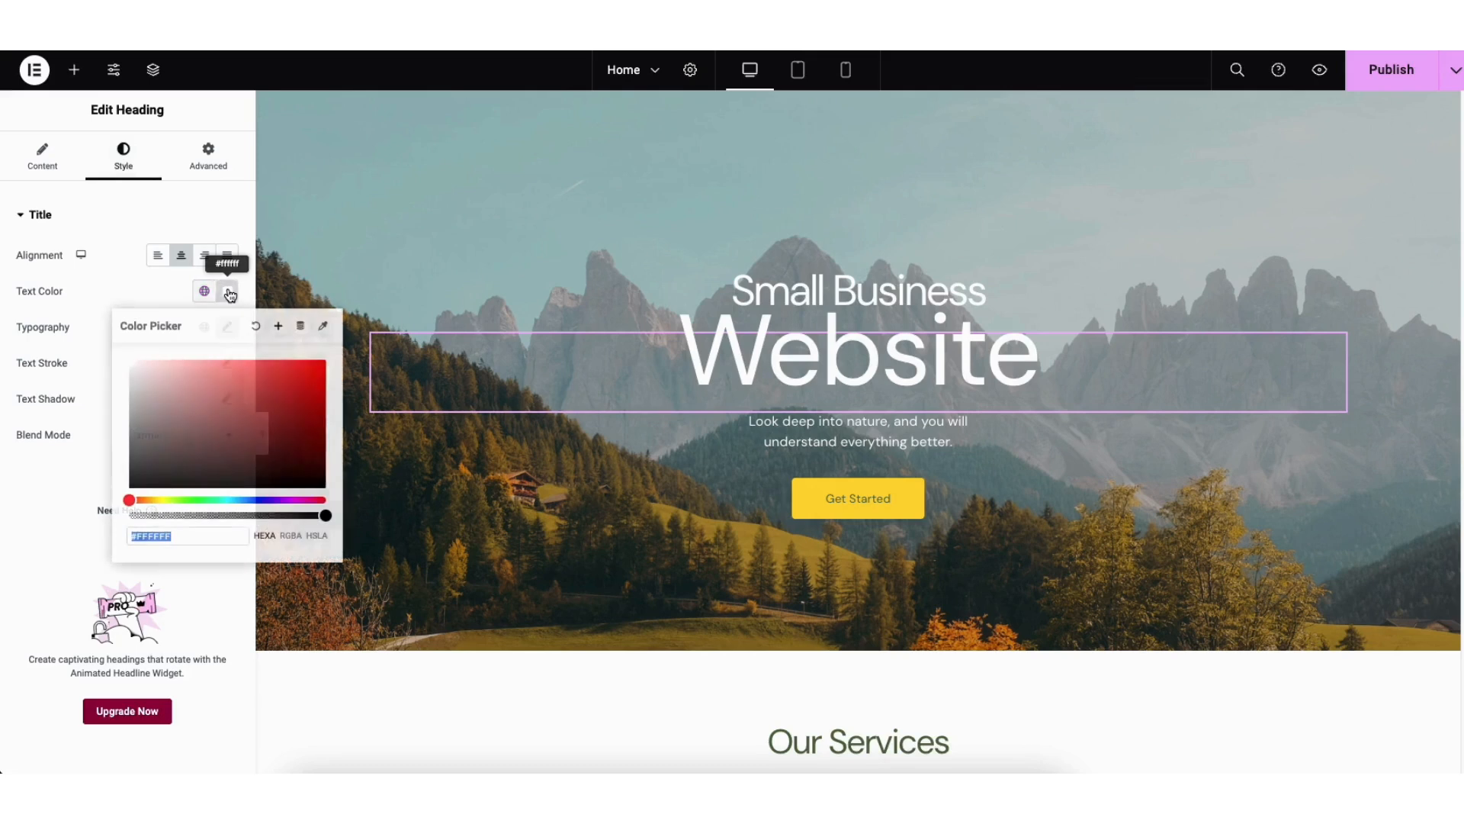
pyautogui.click(229, 296)
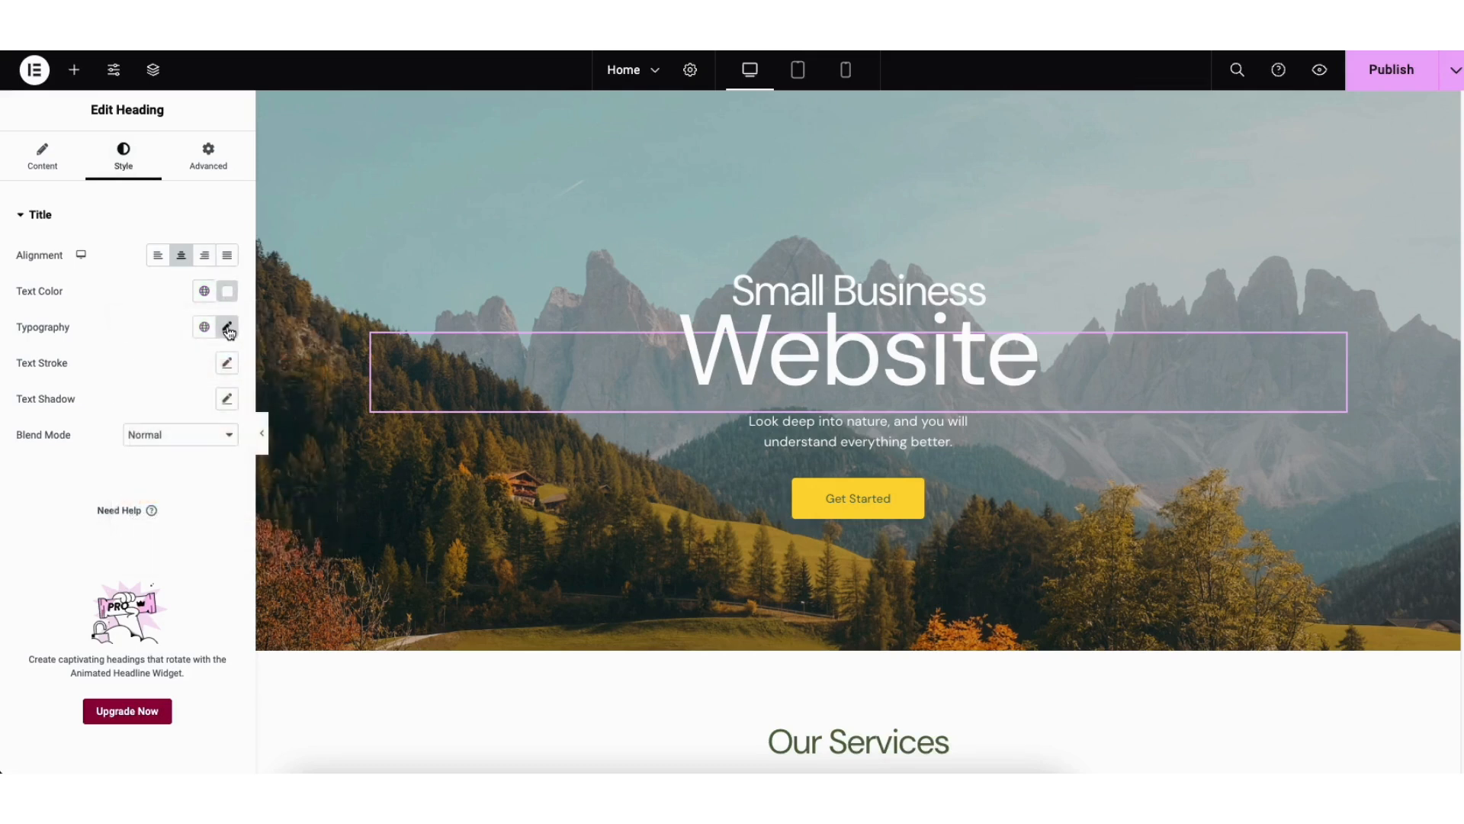
pyautogui.click(228, 330)
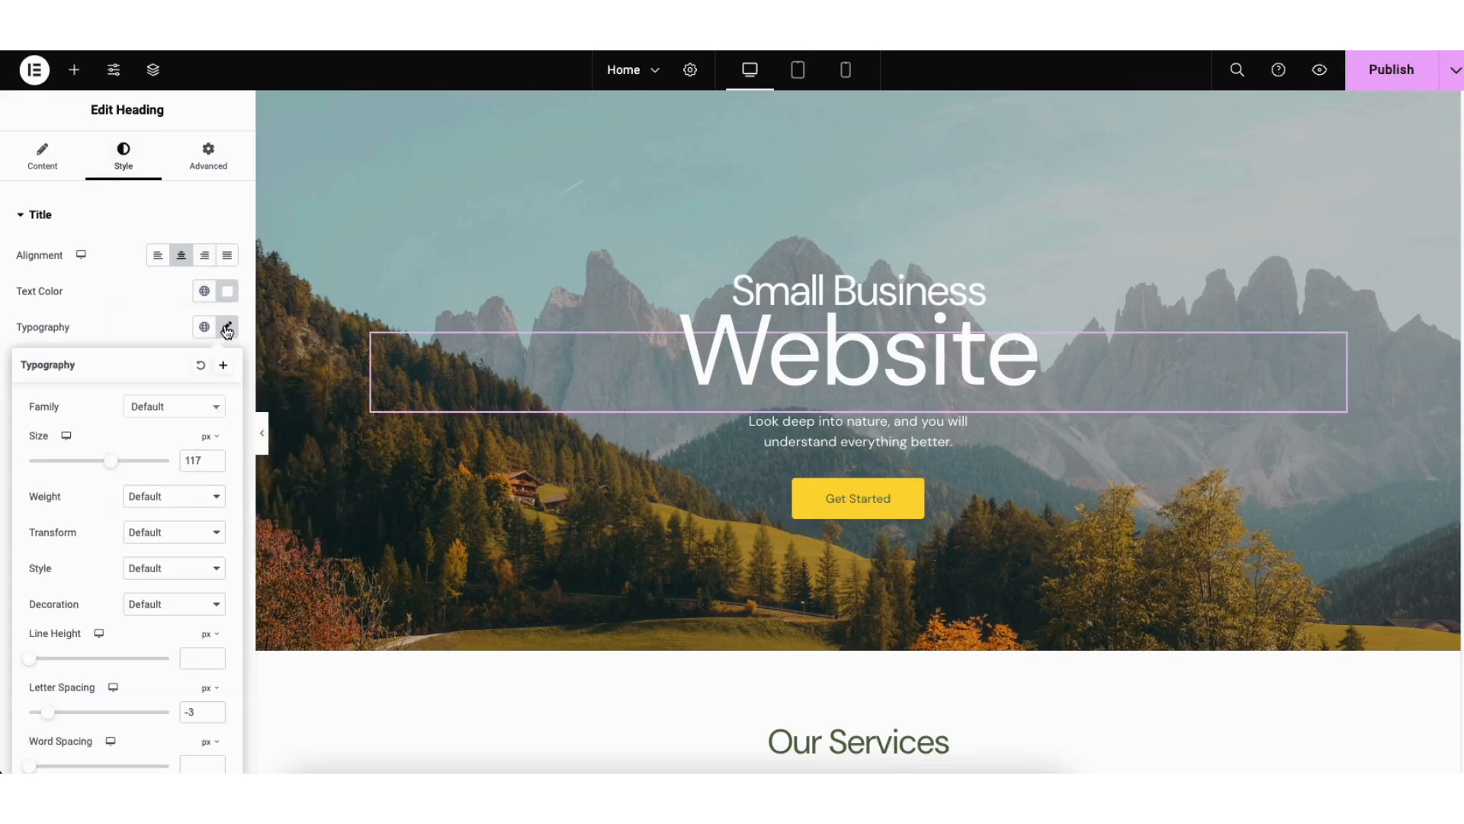
pyautogui.click(213, 411)
pyautogui.scroll(-3, 220, 455)
pyautogui.scroll(-20, 220, 456)
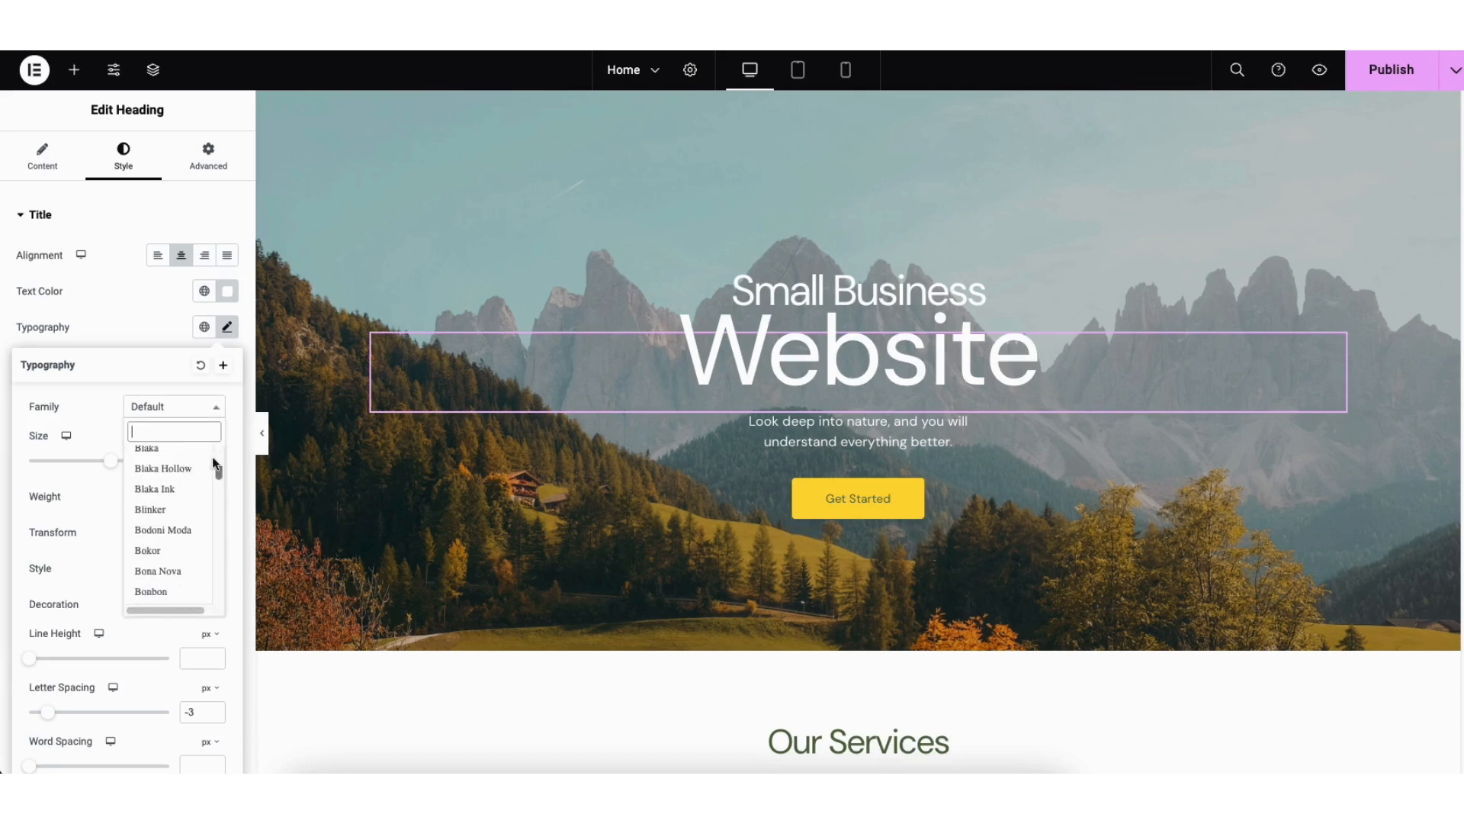
pyautogui.click(116, 385)
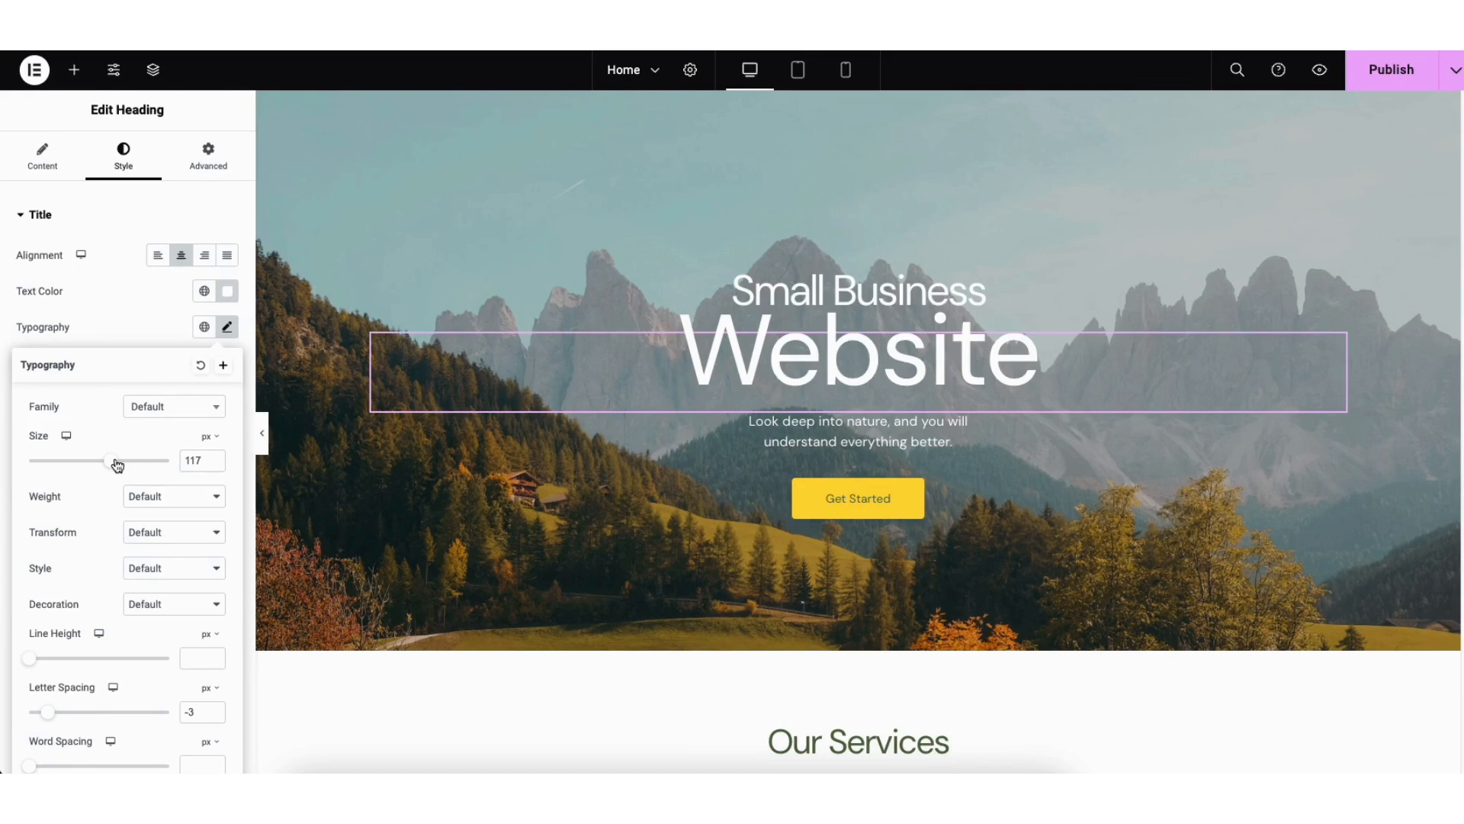
# Step: Open the hero container's background style settings, try the slideshow background type, and return to the classic type
pyautogui.rightClick(346, 210)
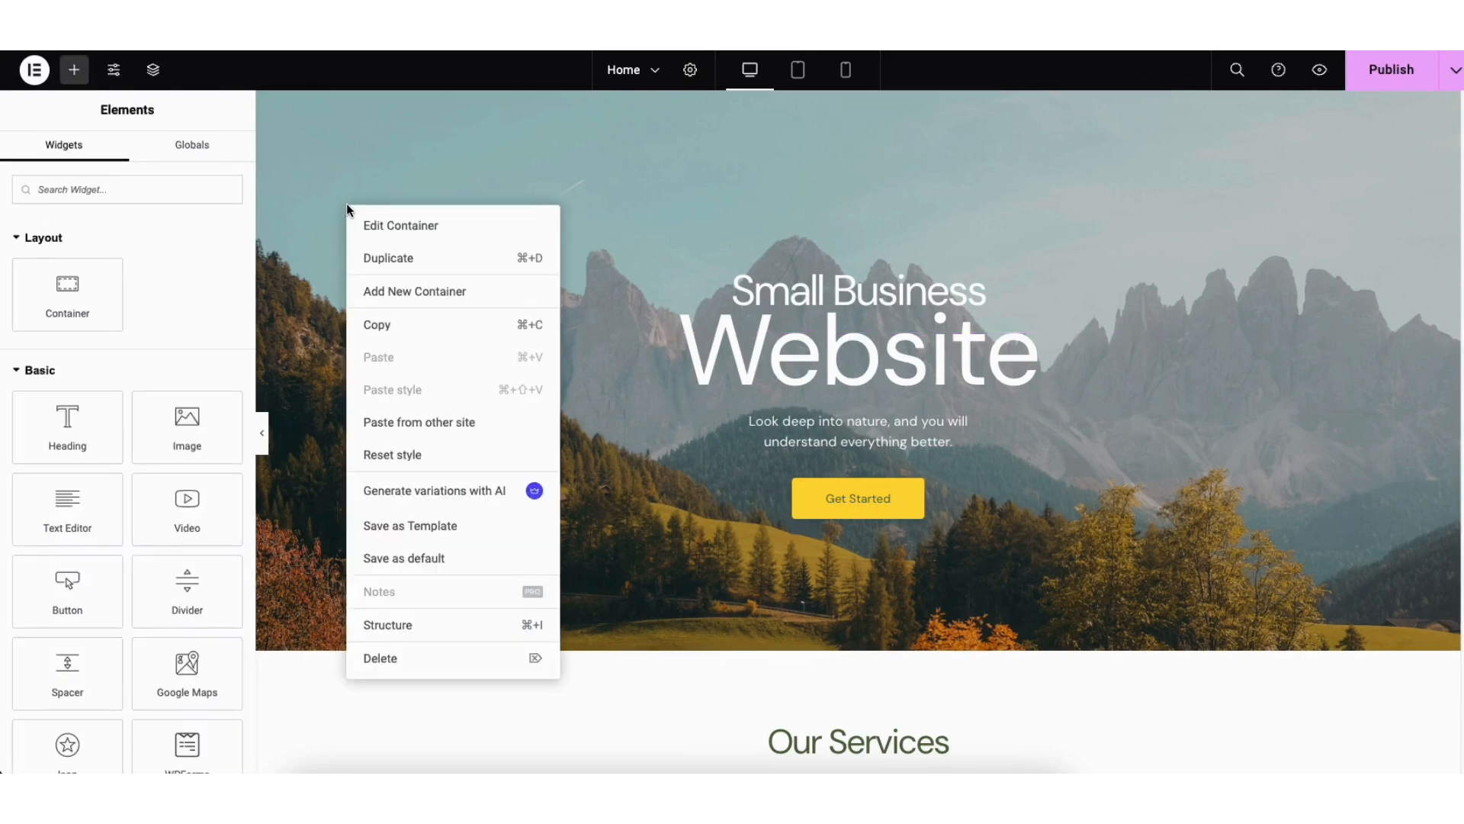
pyautogui.click(378, 225)
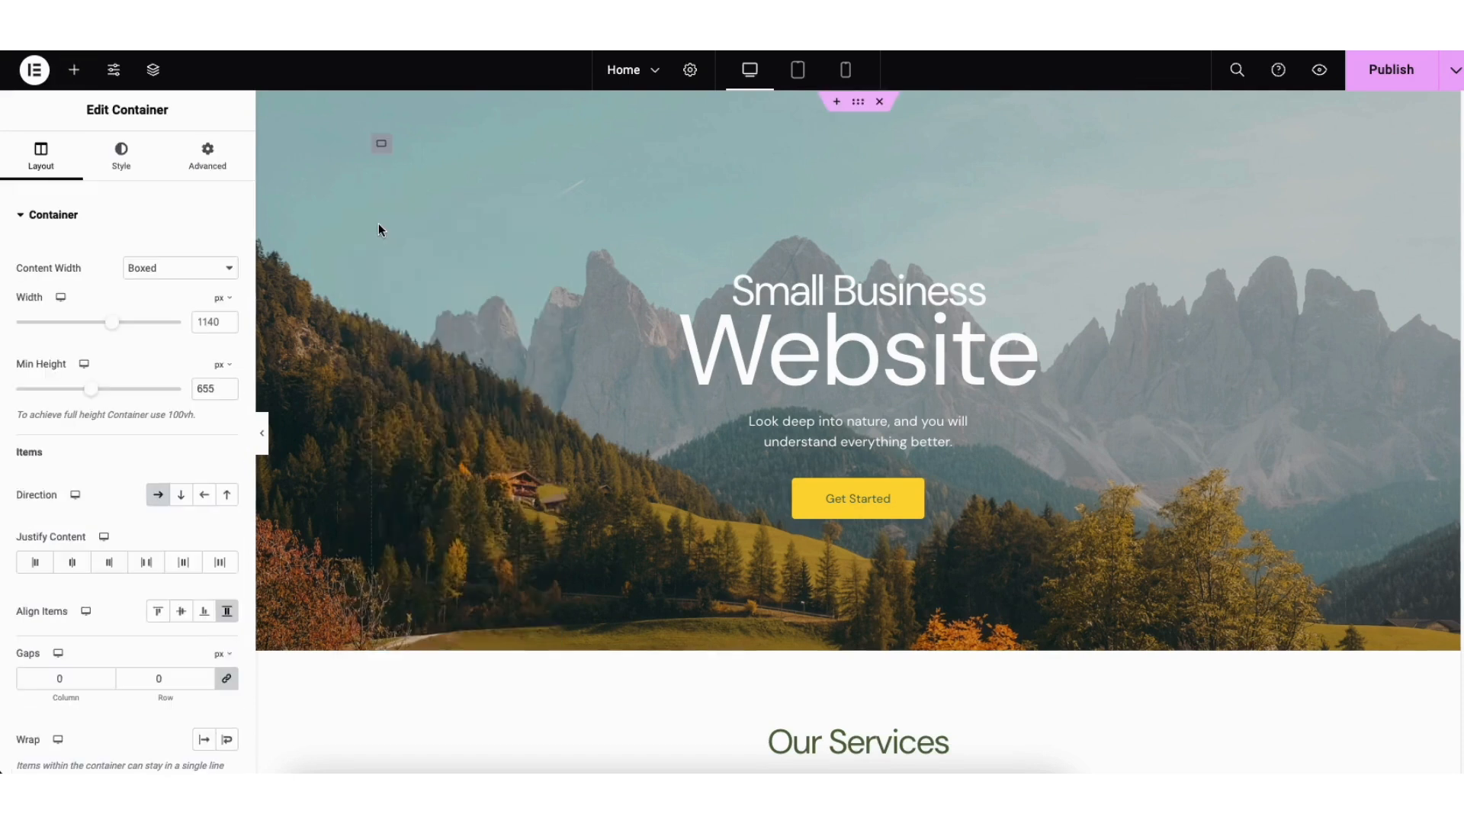
pyautogui.click(119, 158)
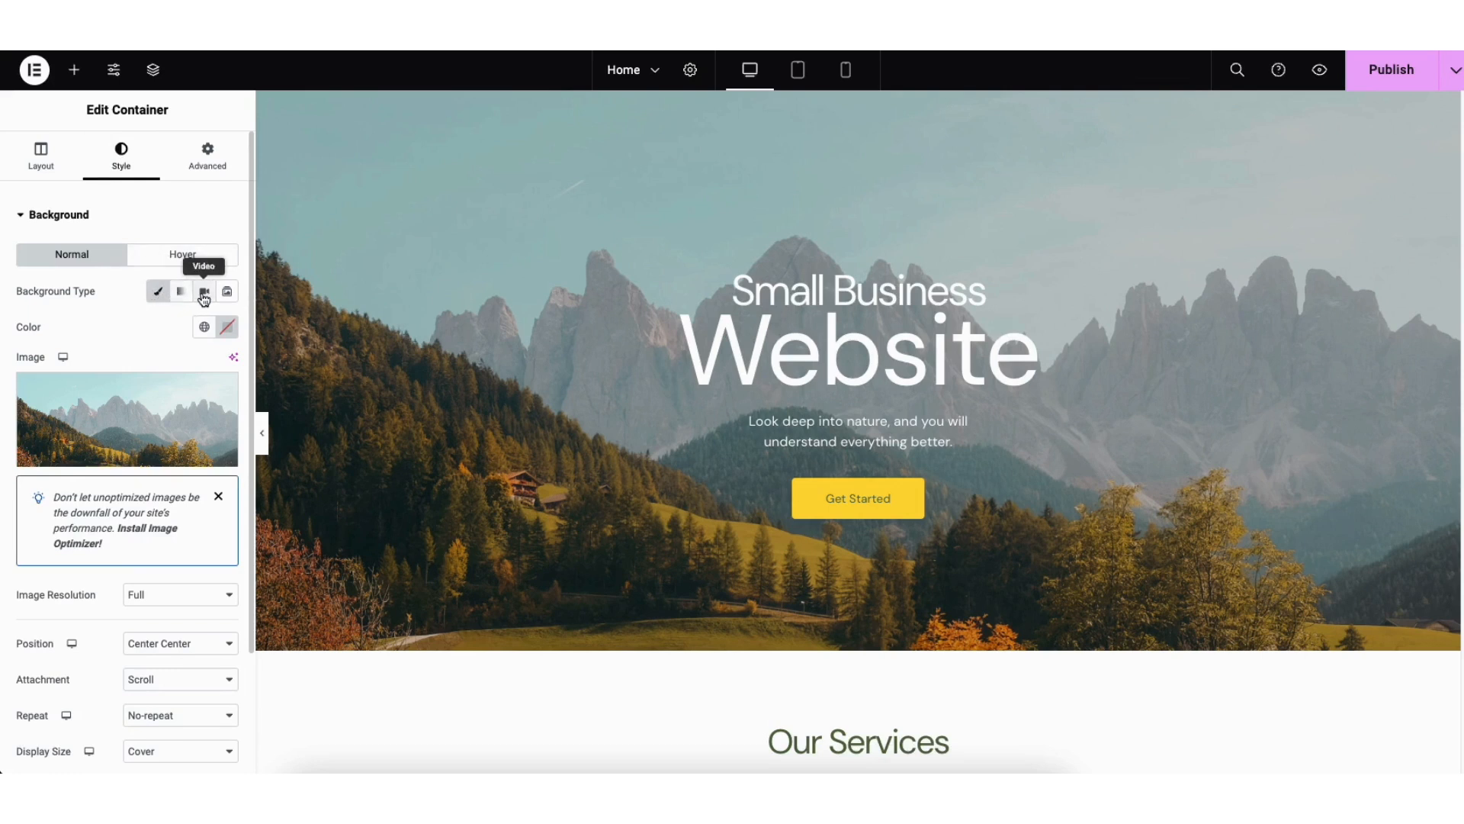
pyautogui.click(227, 292)
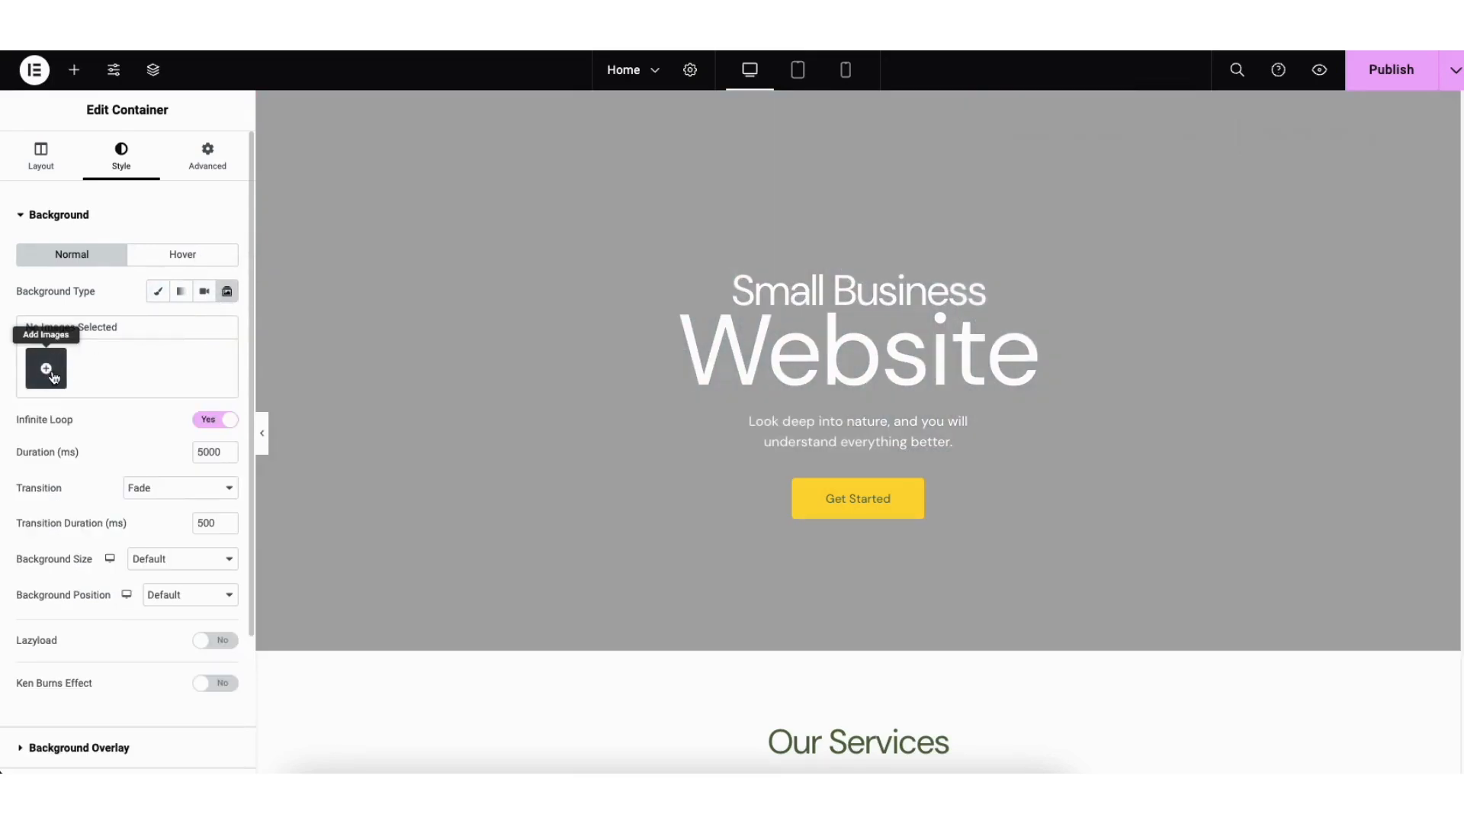
pyautogui.click(158, 291)
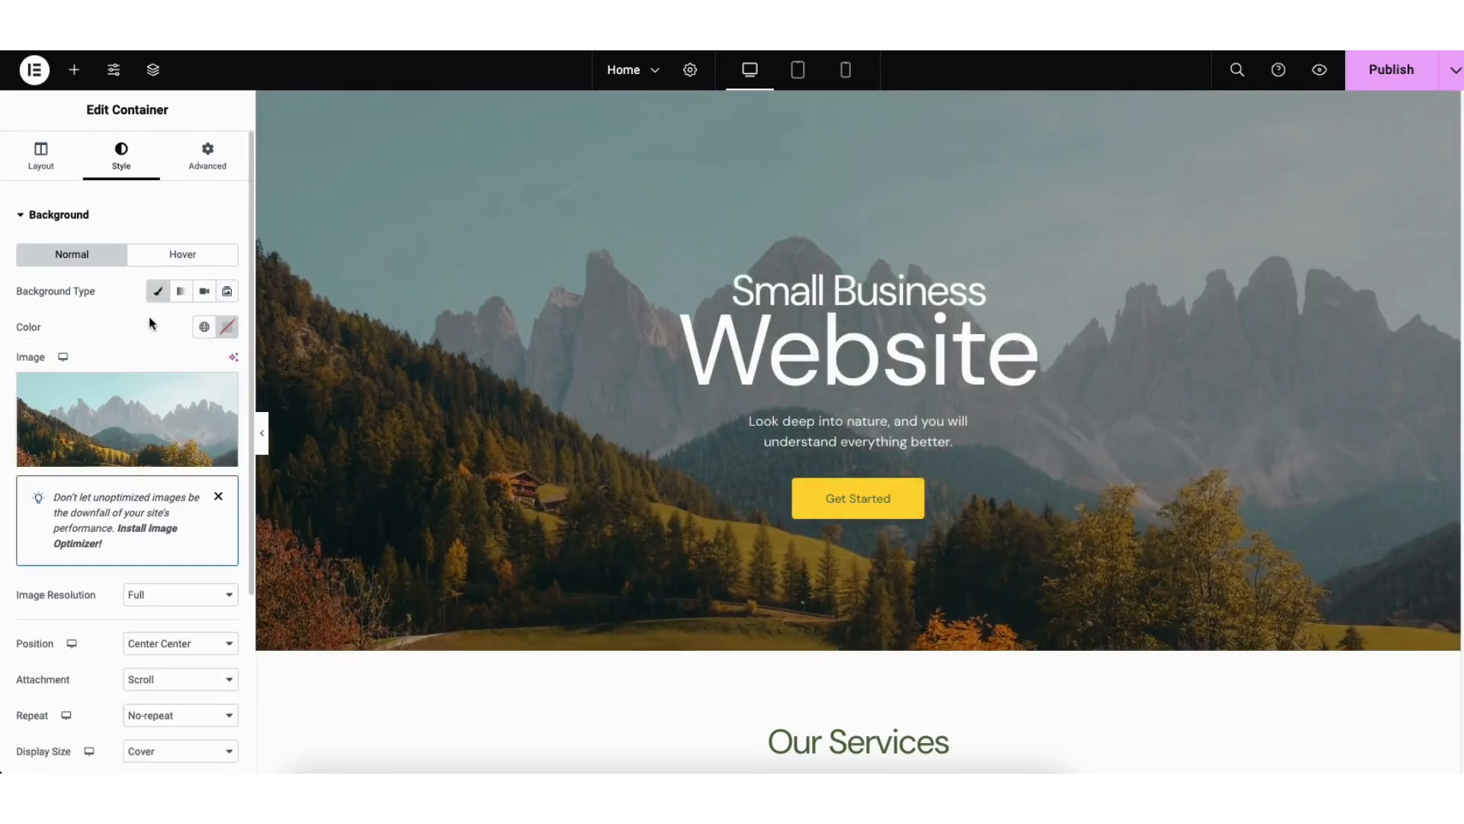
# Step: Replace the hero container's background image with the office photo copernico-8DAN9_oi8g-unsplash-scaled.jpg from the media library
pyautogui.moveTo(140, 412)
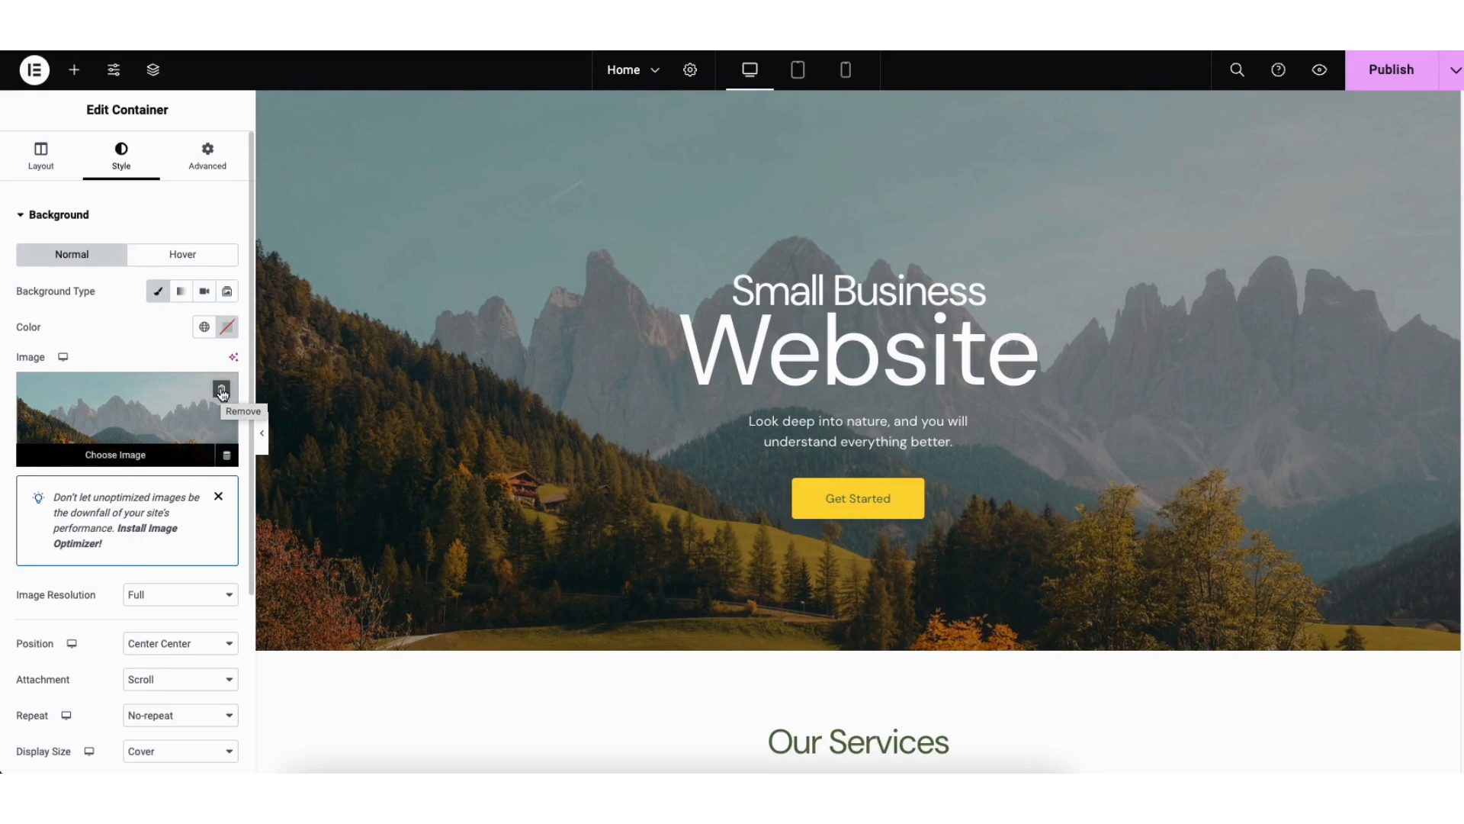
pyautogui.click(130, 424)
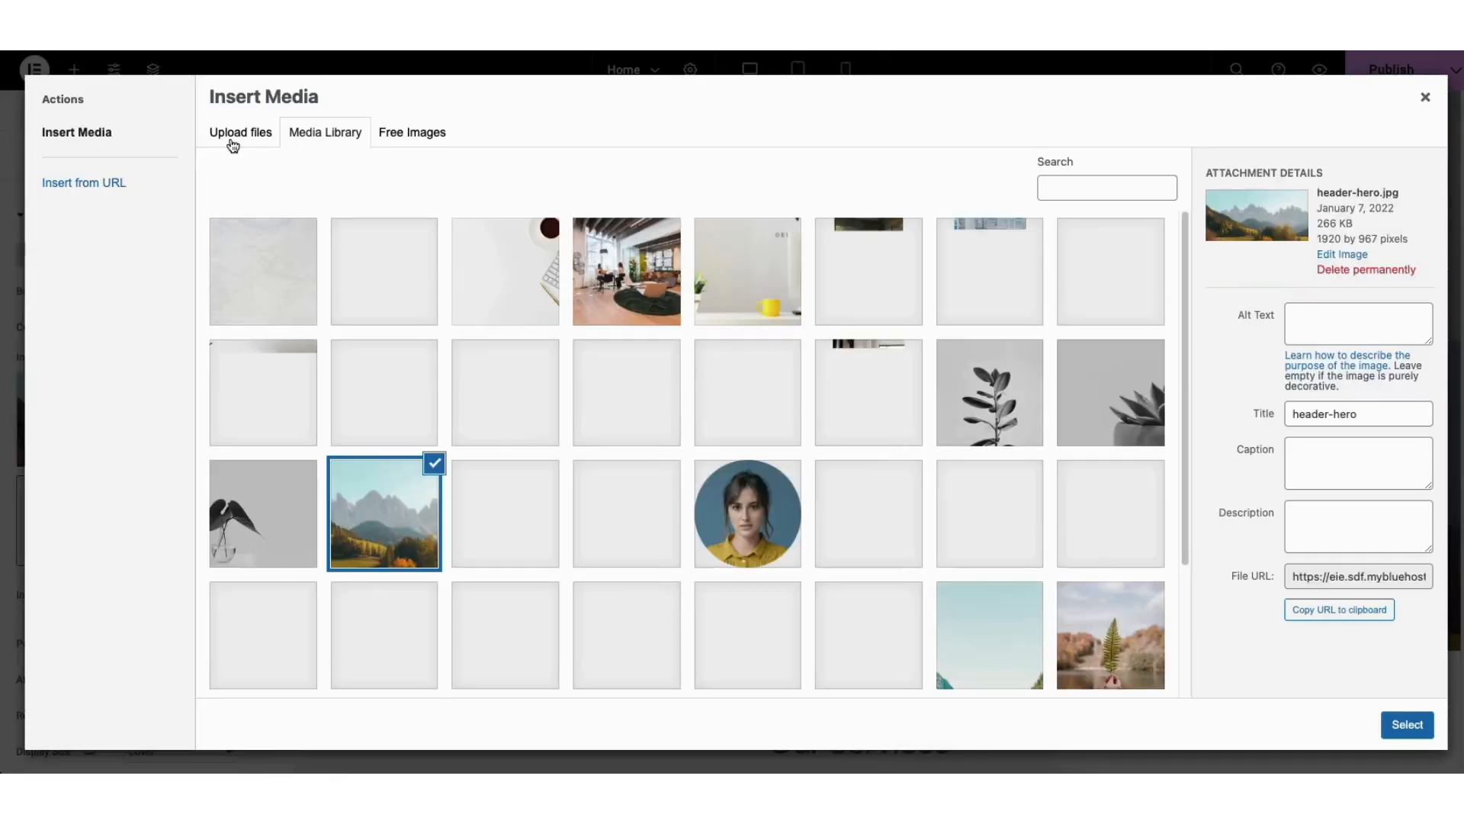
pyautogui.click(231, 142)
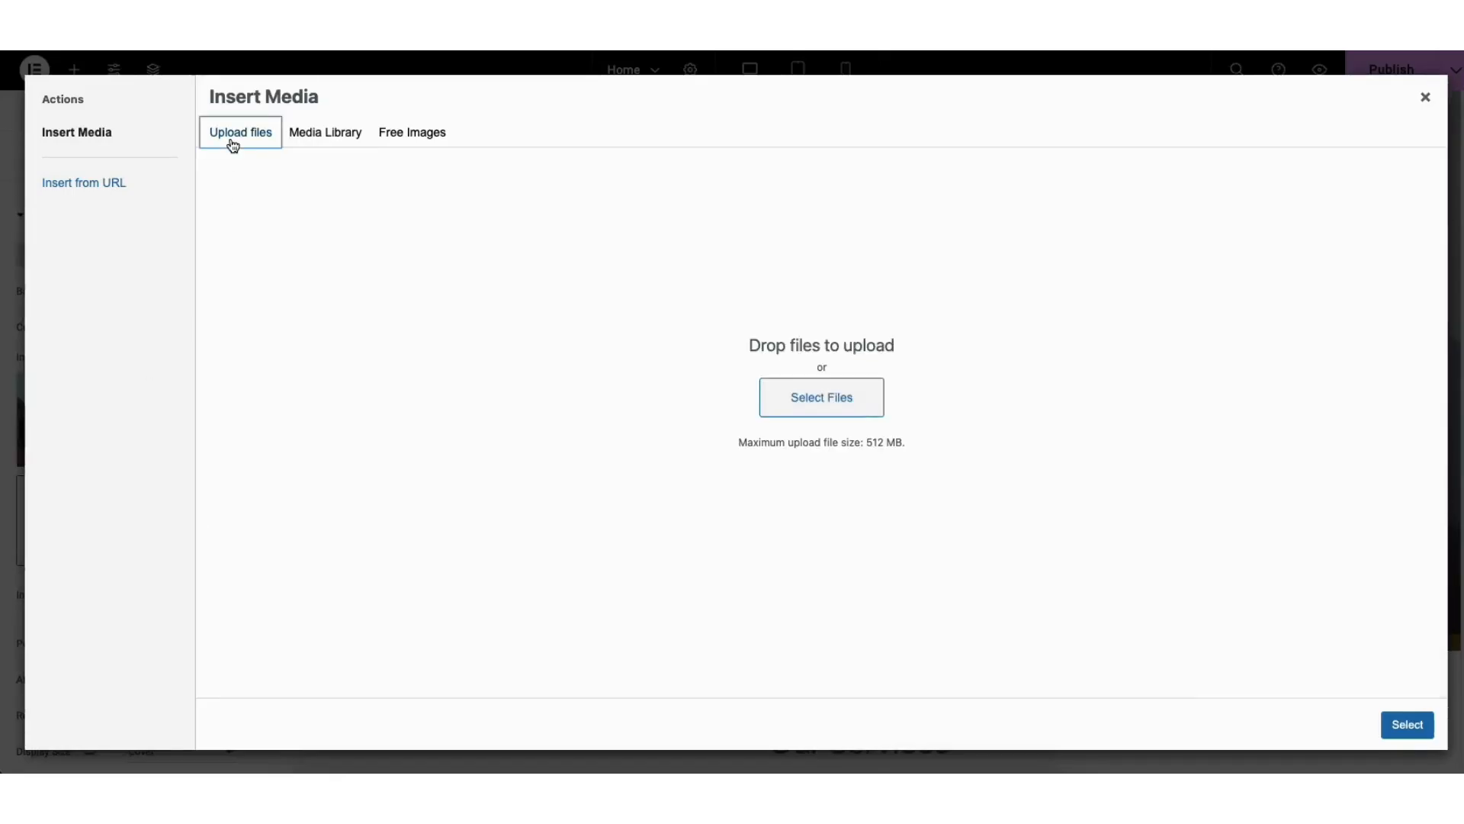
pyautogui.click(324, 142)
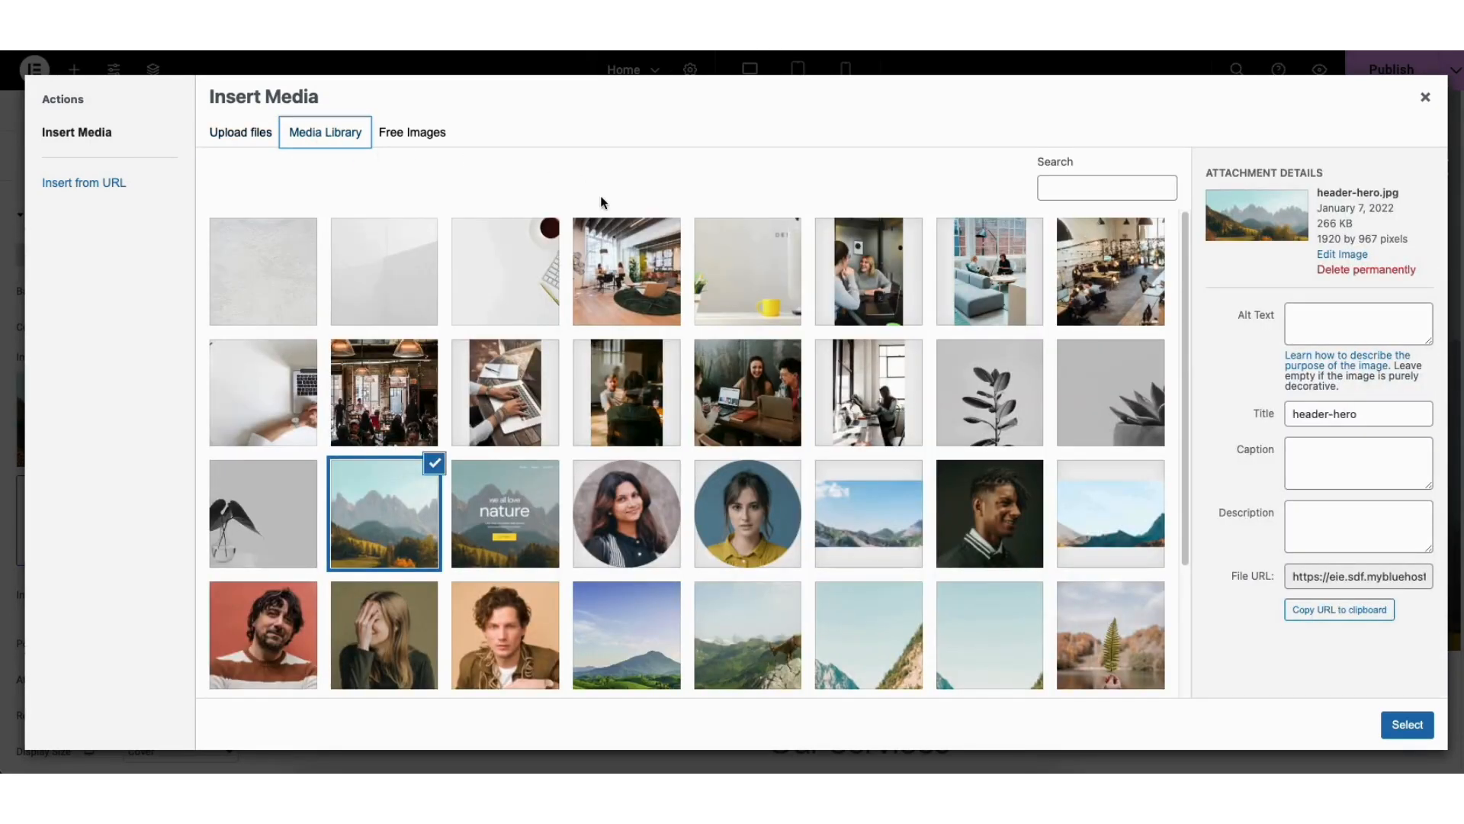
pyautogui.click(627, 271)
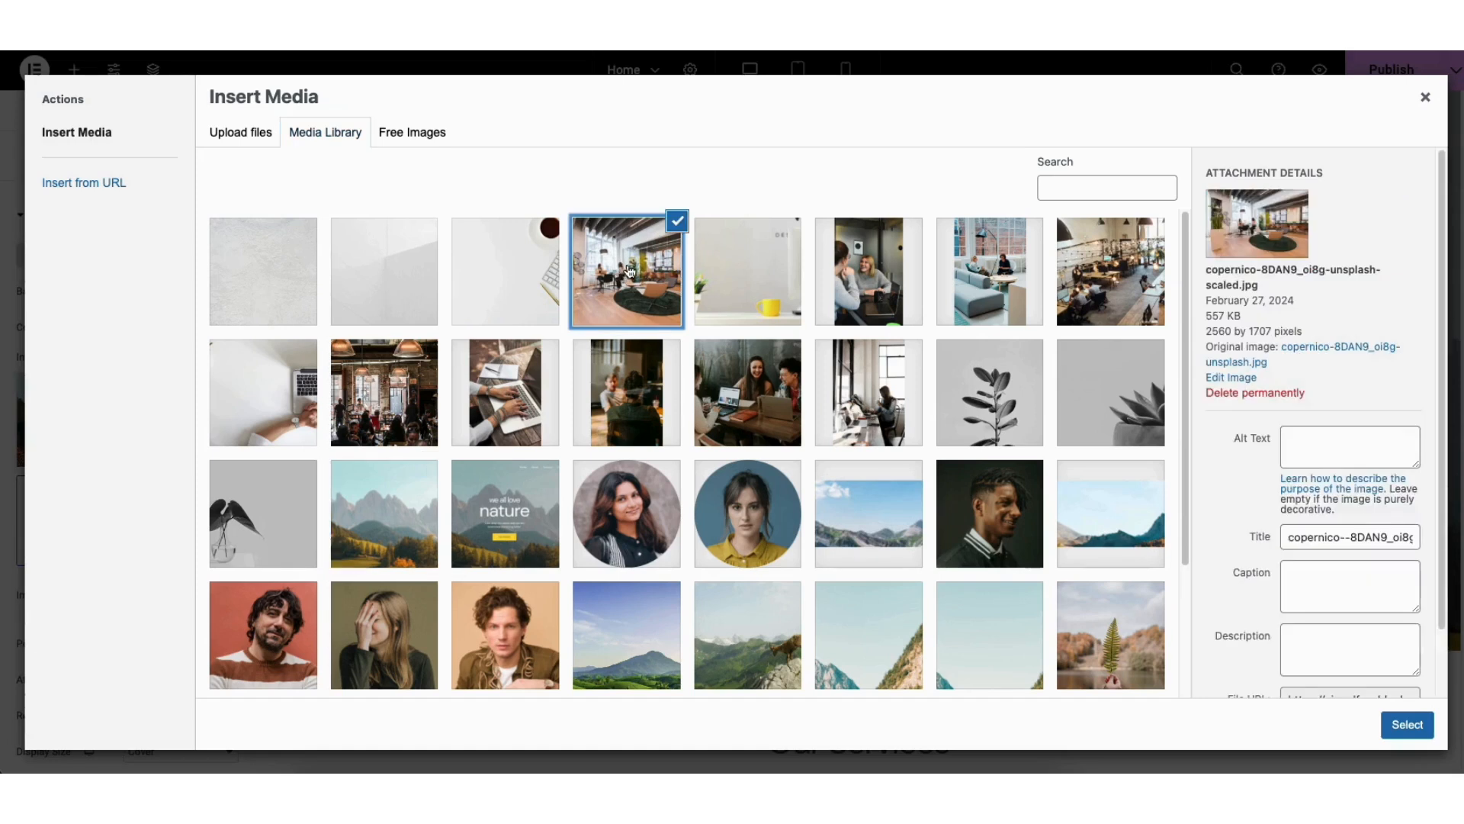
pyautogui.click(1408, 725)
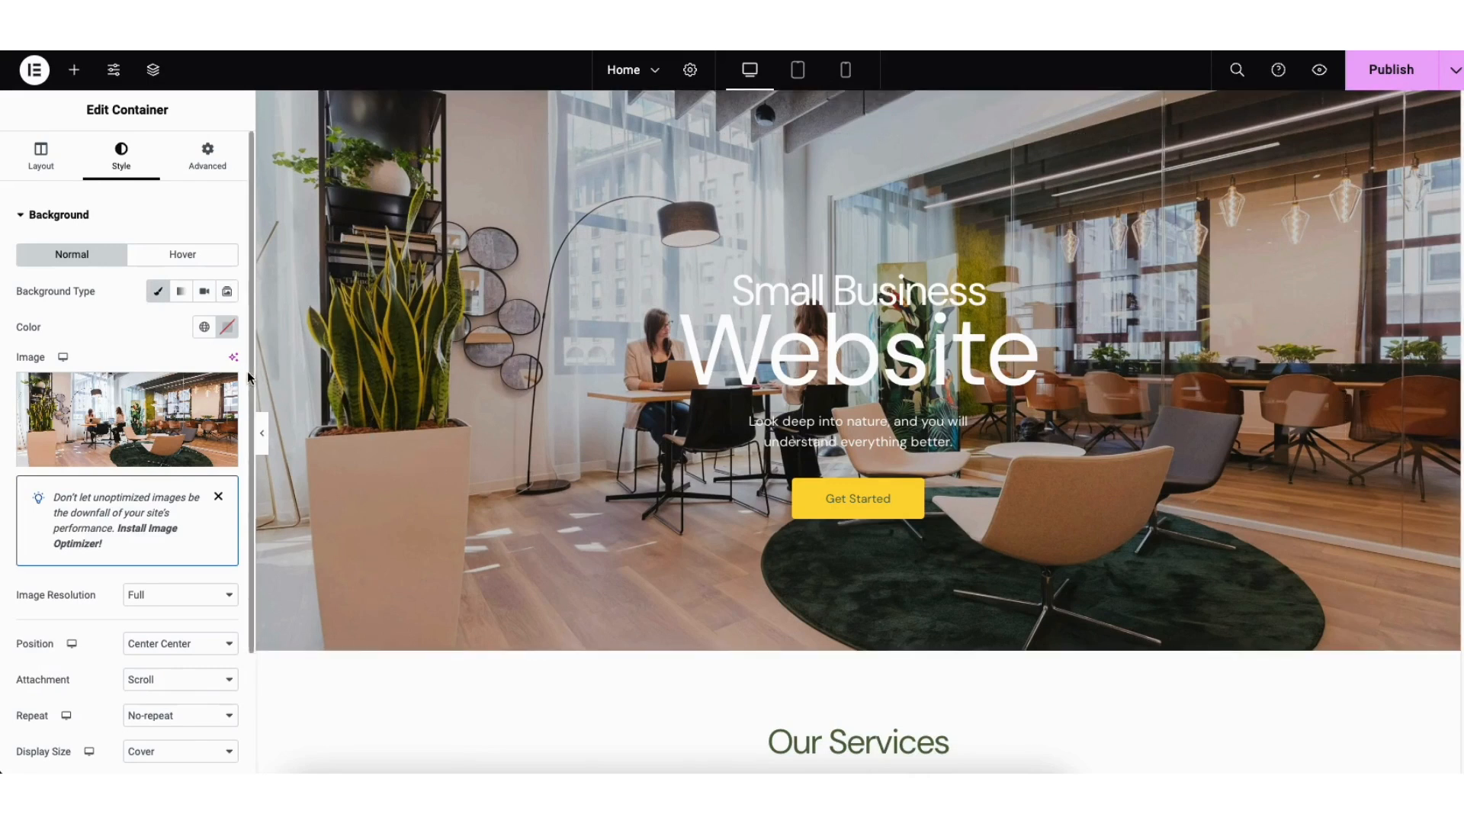
pyautogui.scroll(-3, 249, 369)
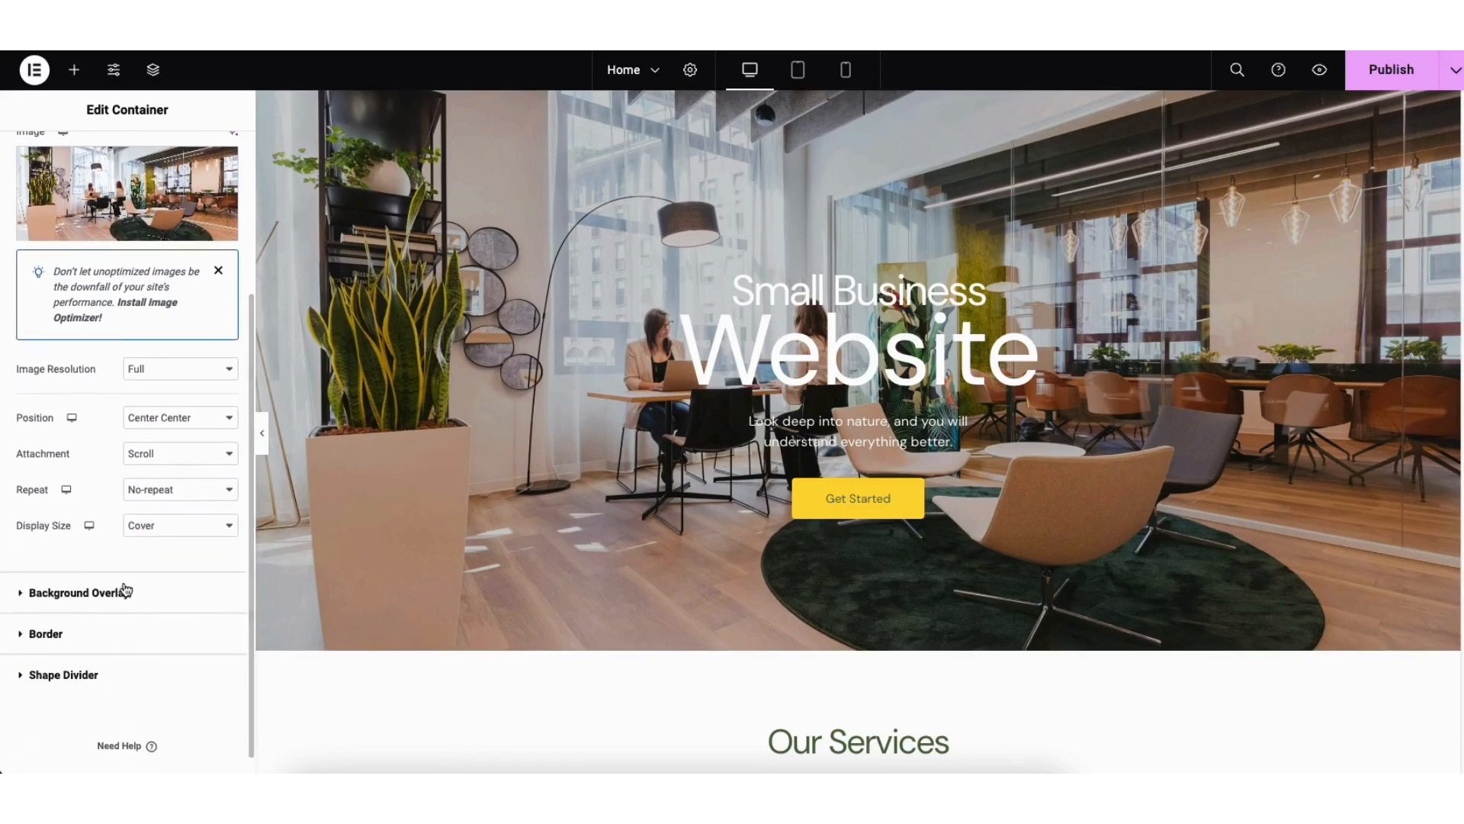
# Step: Set the hero container's background overlay to black with an opacity of 0.57
pyautogui.click(103, 596)
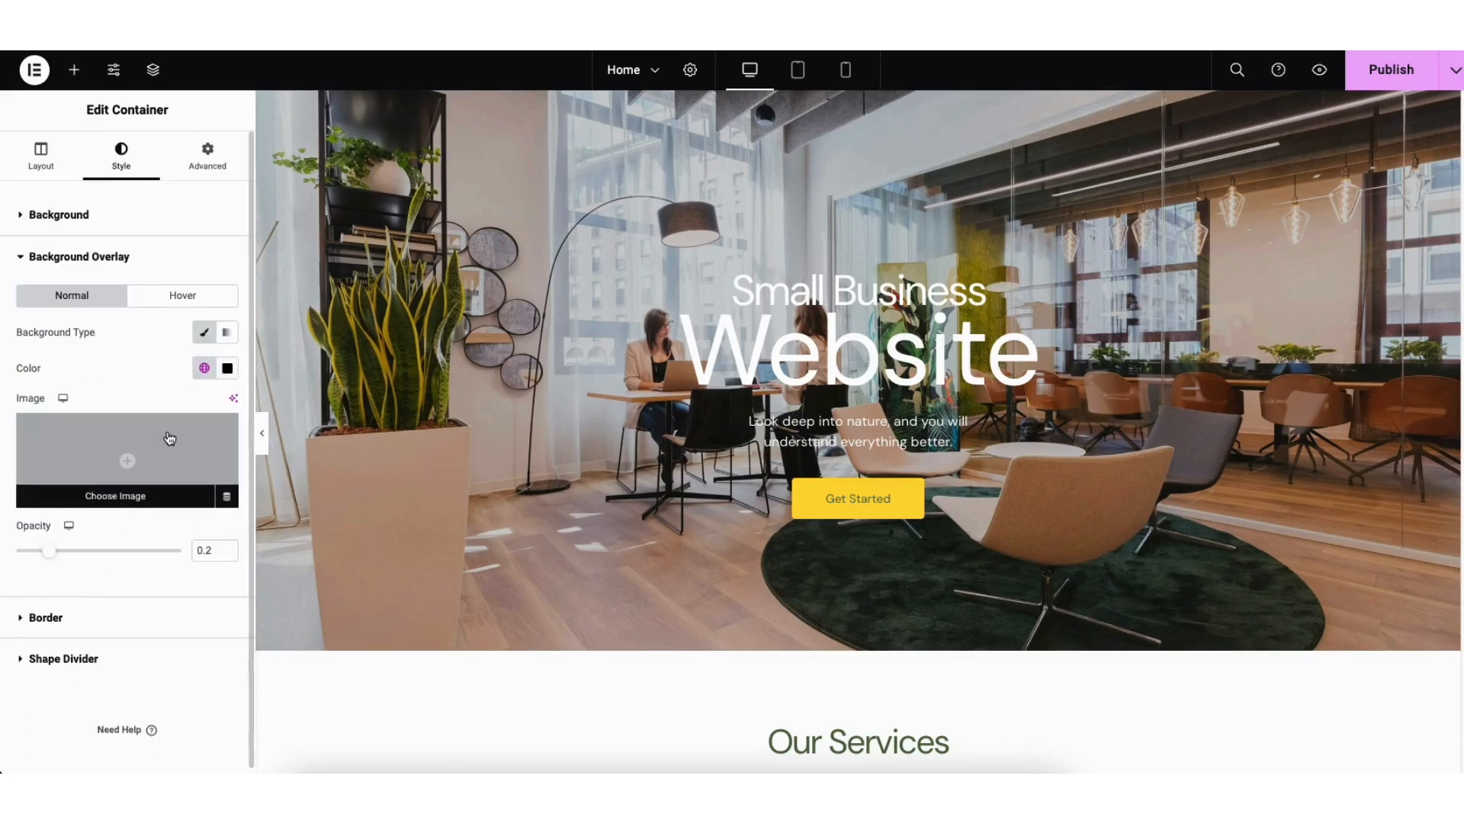
pyautogui.click(228, 369)
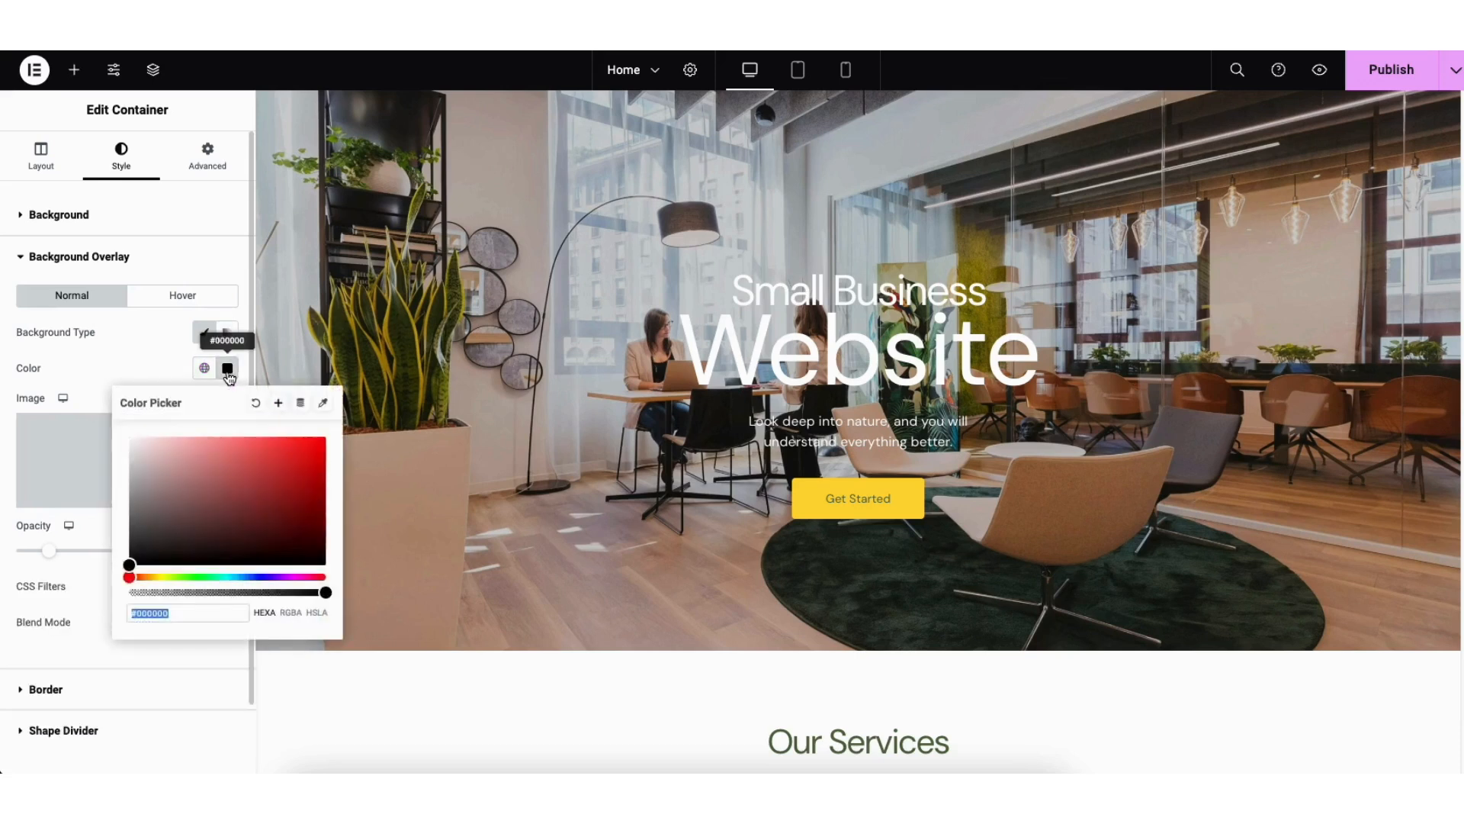
pyautogui.moveTo(132, 565); pyautogui.dragTo(303, 450)
pyautogui.click(81, 537)
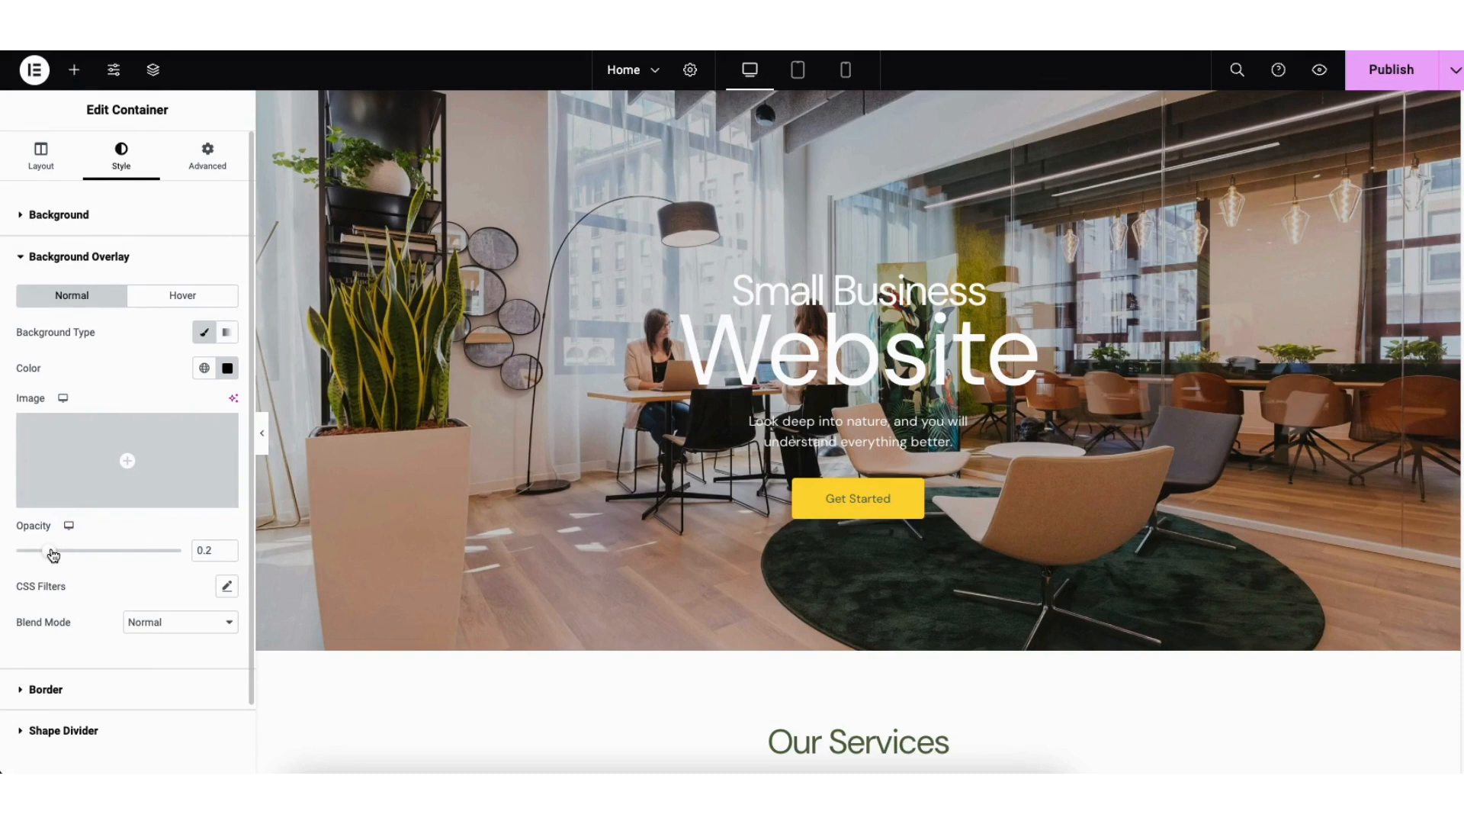
pyautogui.moveTo(53, 554); pyautogui.dragTo(114, 556)
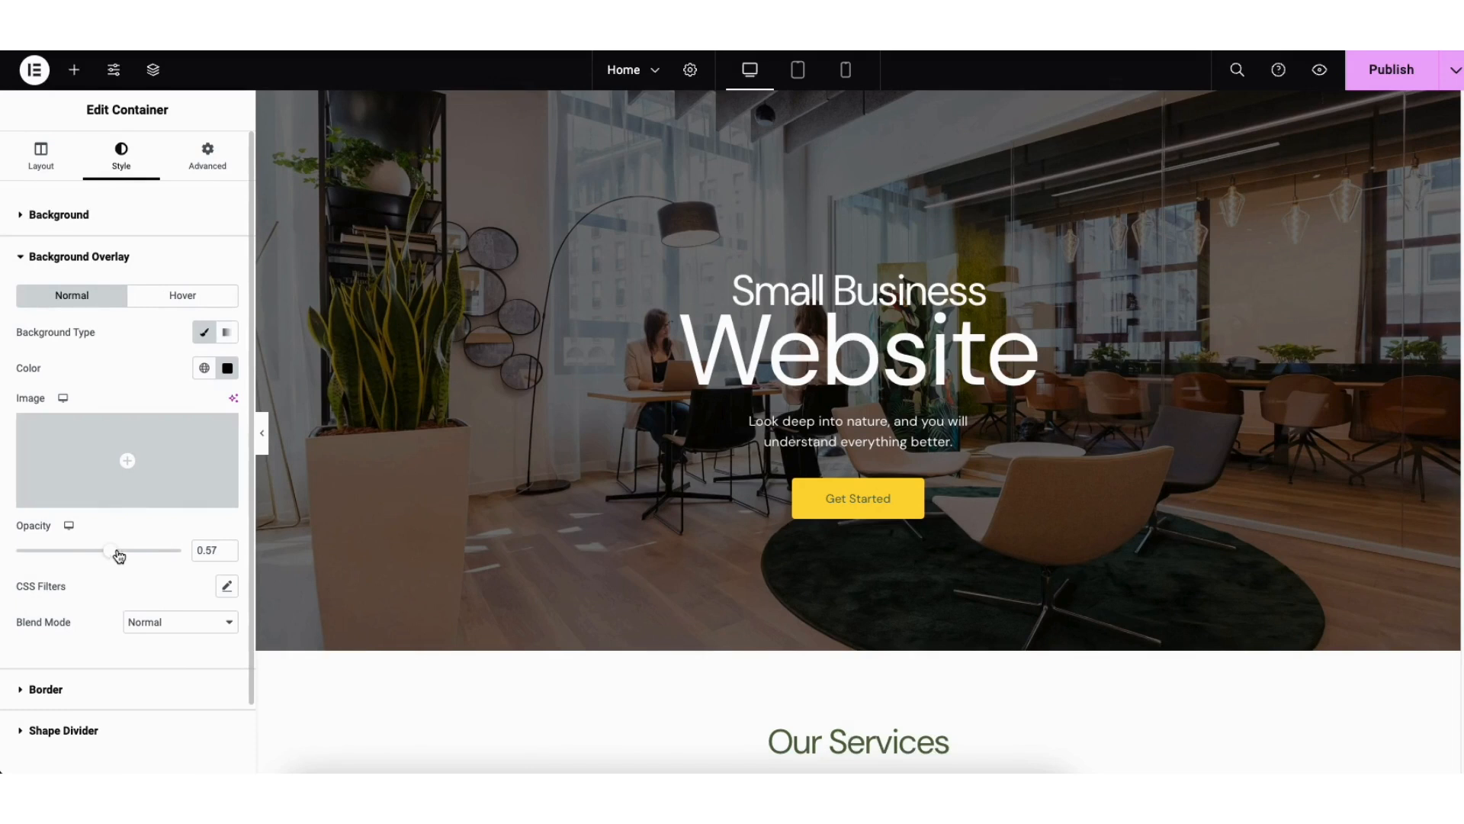
# Step: Examine the Get Started button's text, link options, and size choices
pyautogui.click(814, 503)
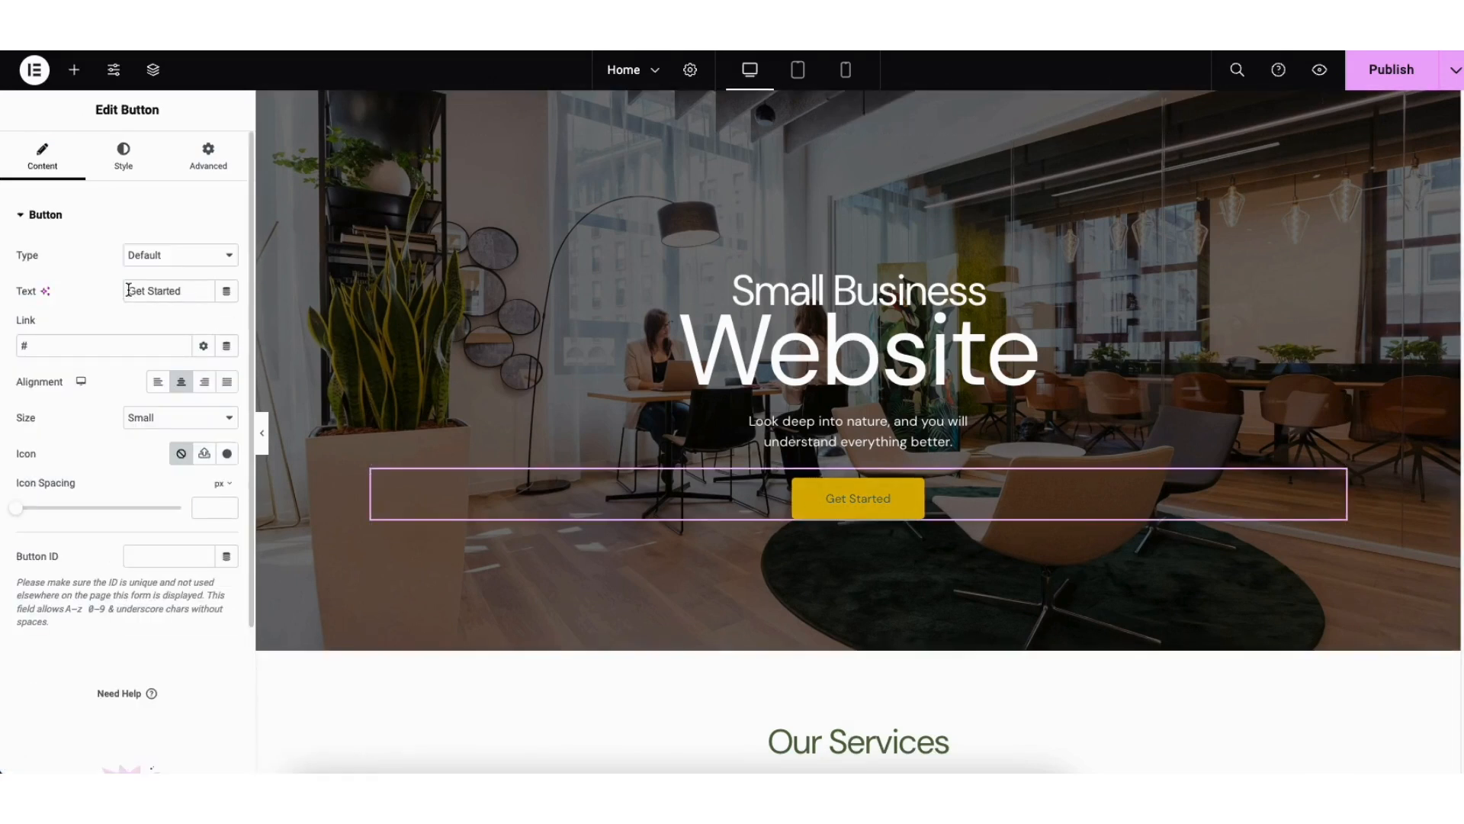
pyautogui.moveTo(126, 292); pyautogui.dragTo(196, 295)
pyautogui.click(120, 348)
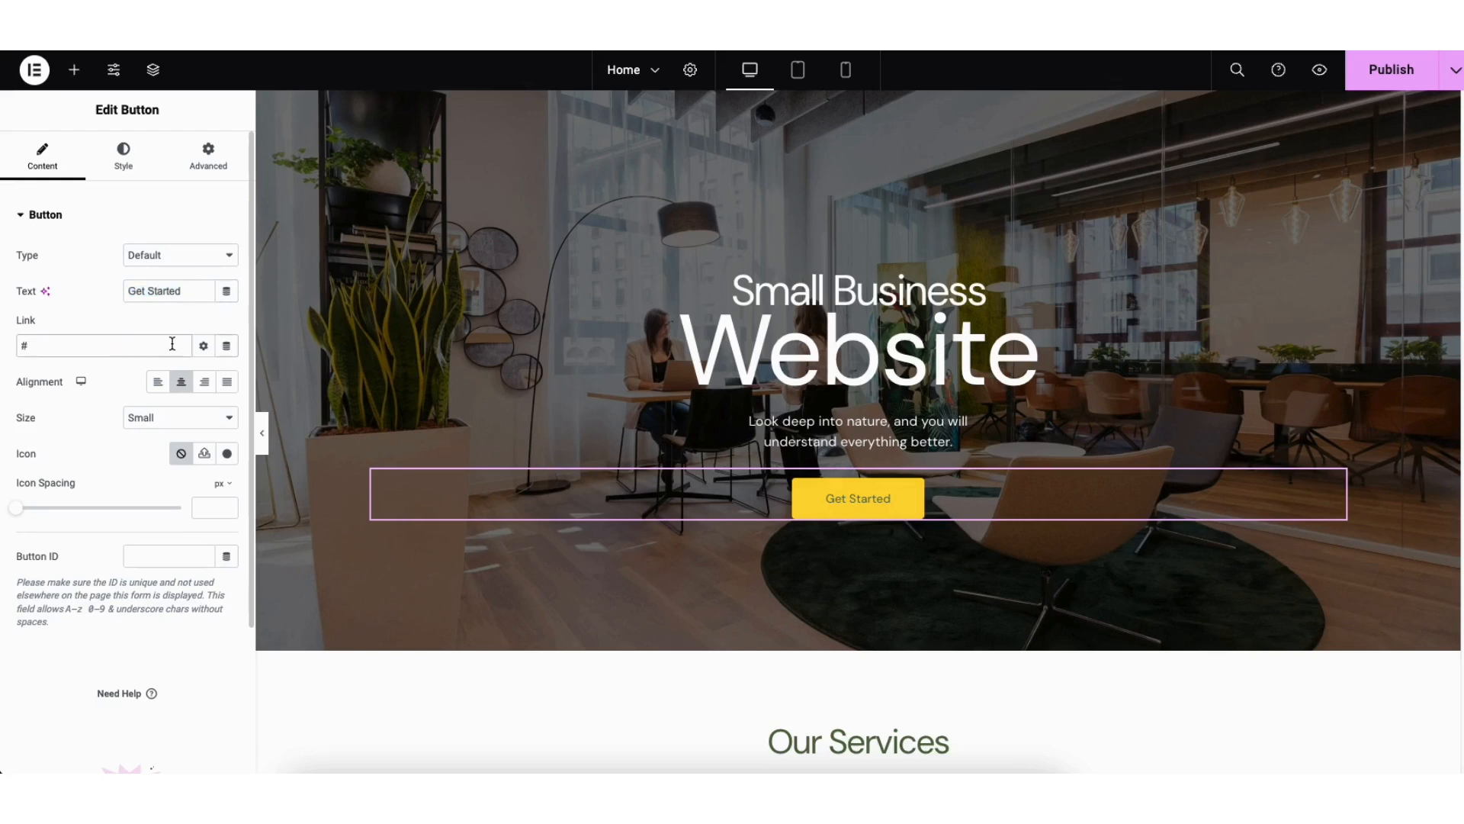
pyautogui.click(204, 347)
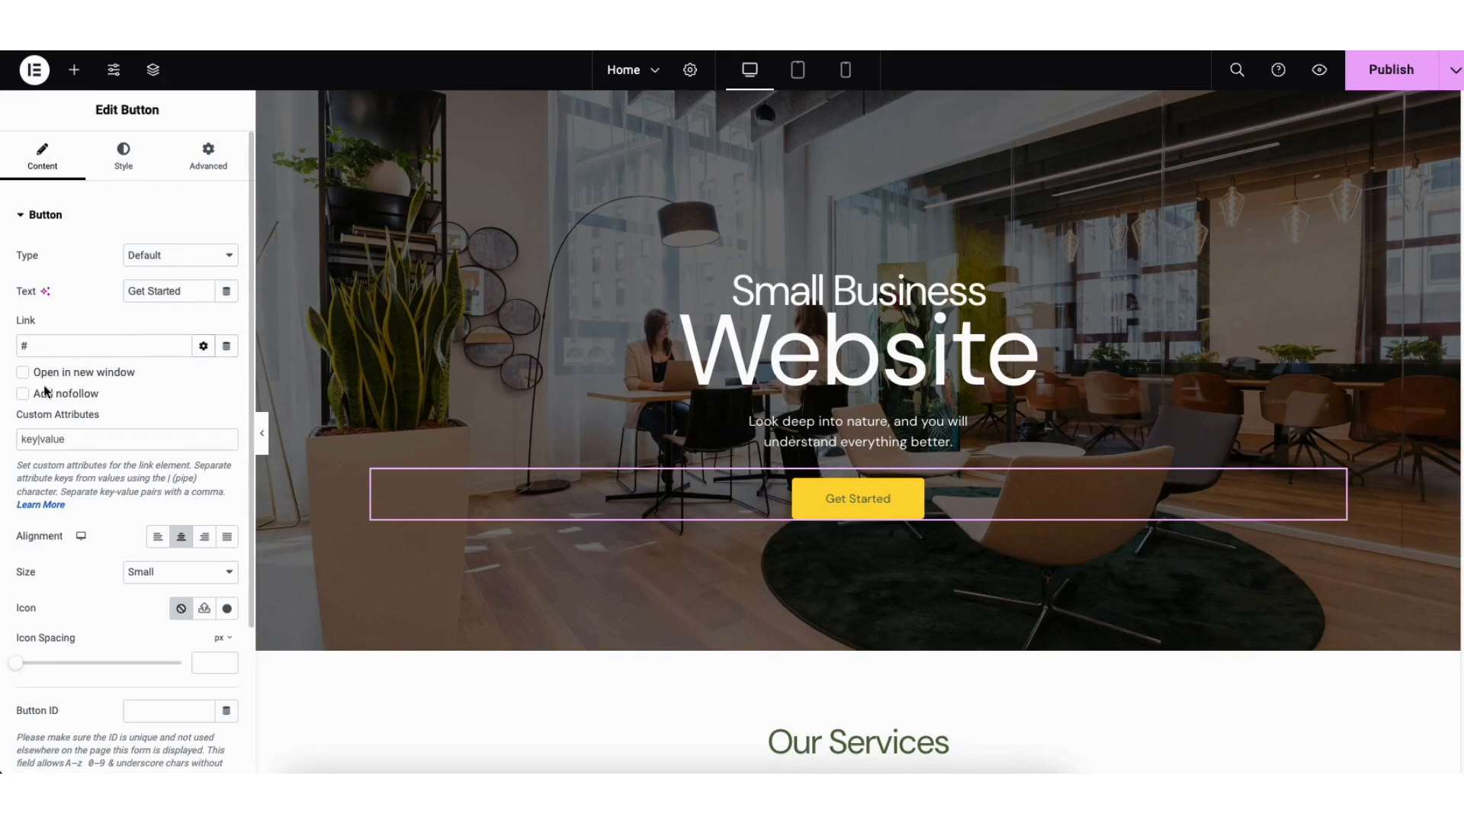
pyautogui.click(202, 347)
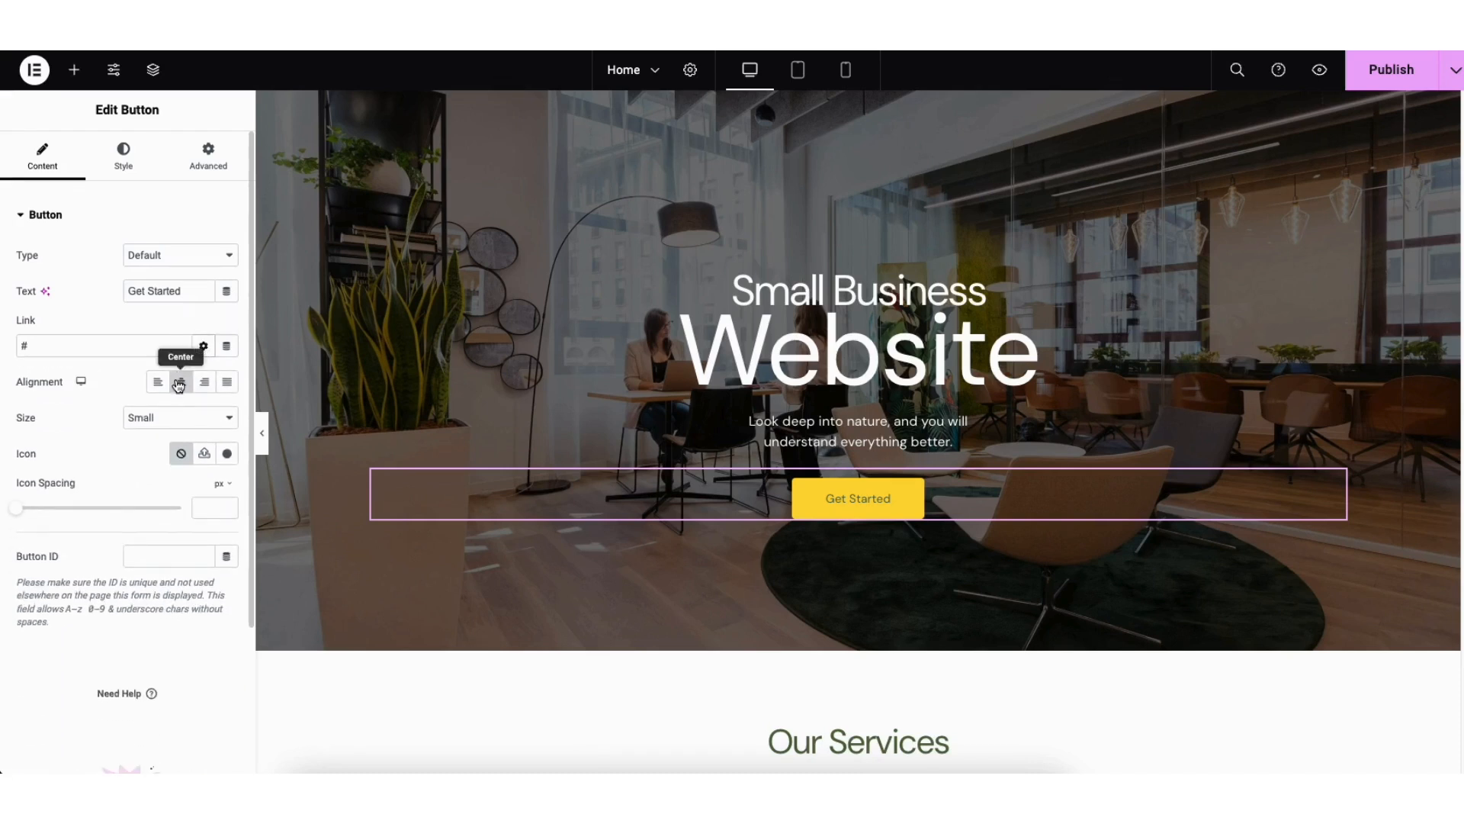
pyautogui.click(180, 424)
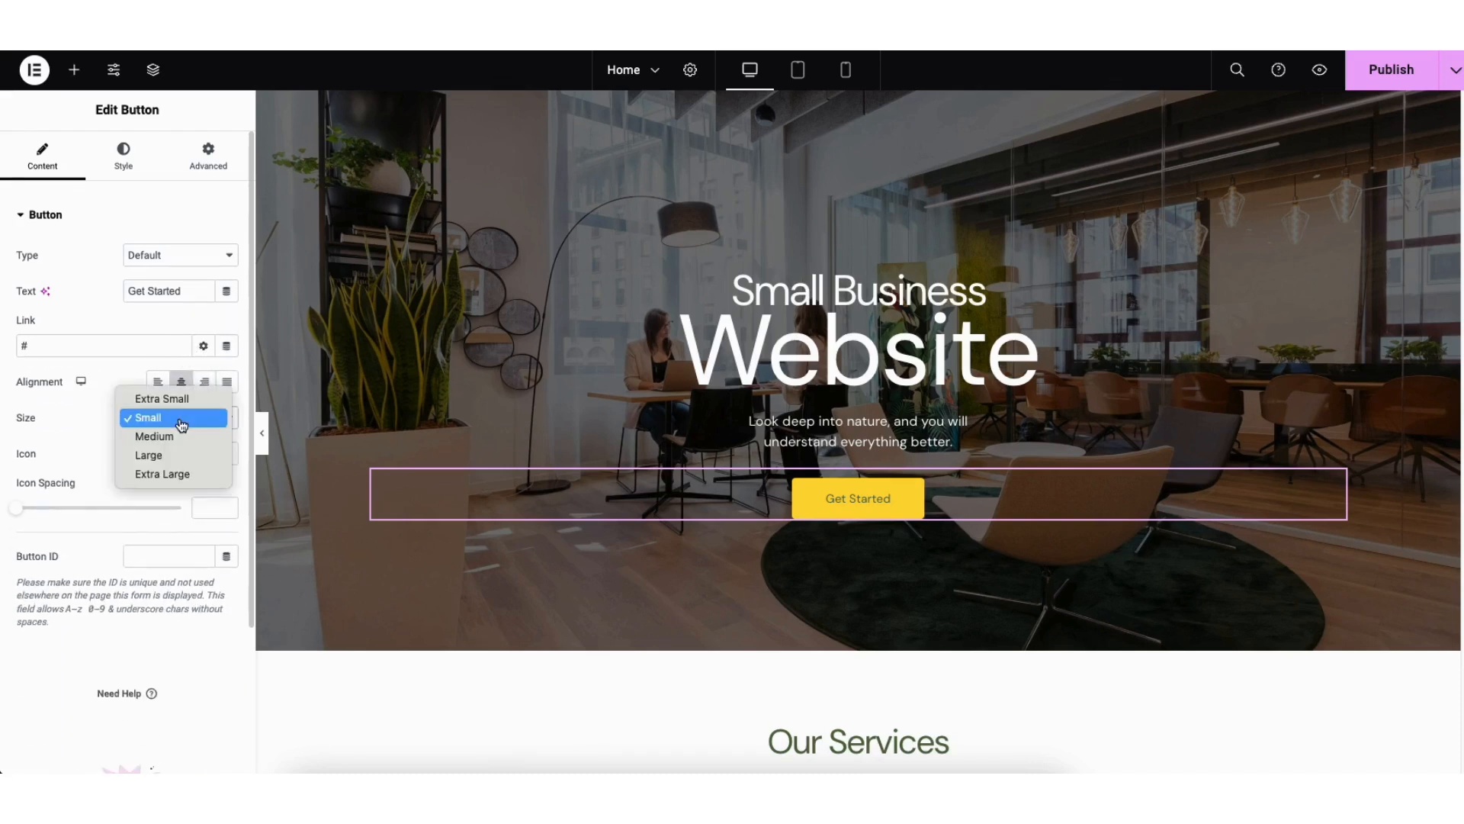
pyautogui.click(180, 421)
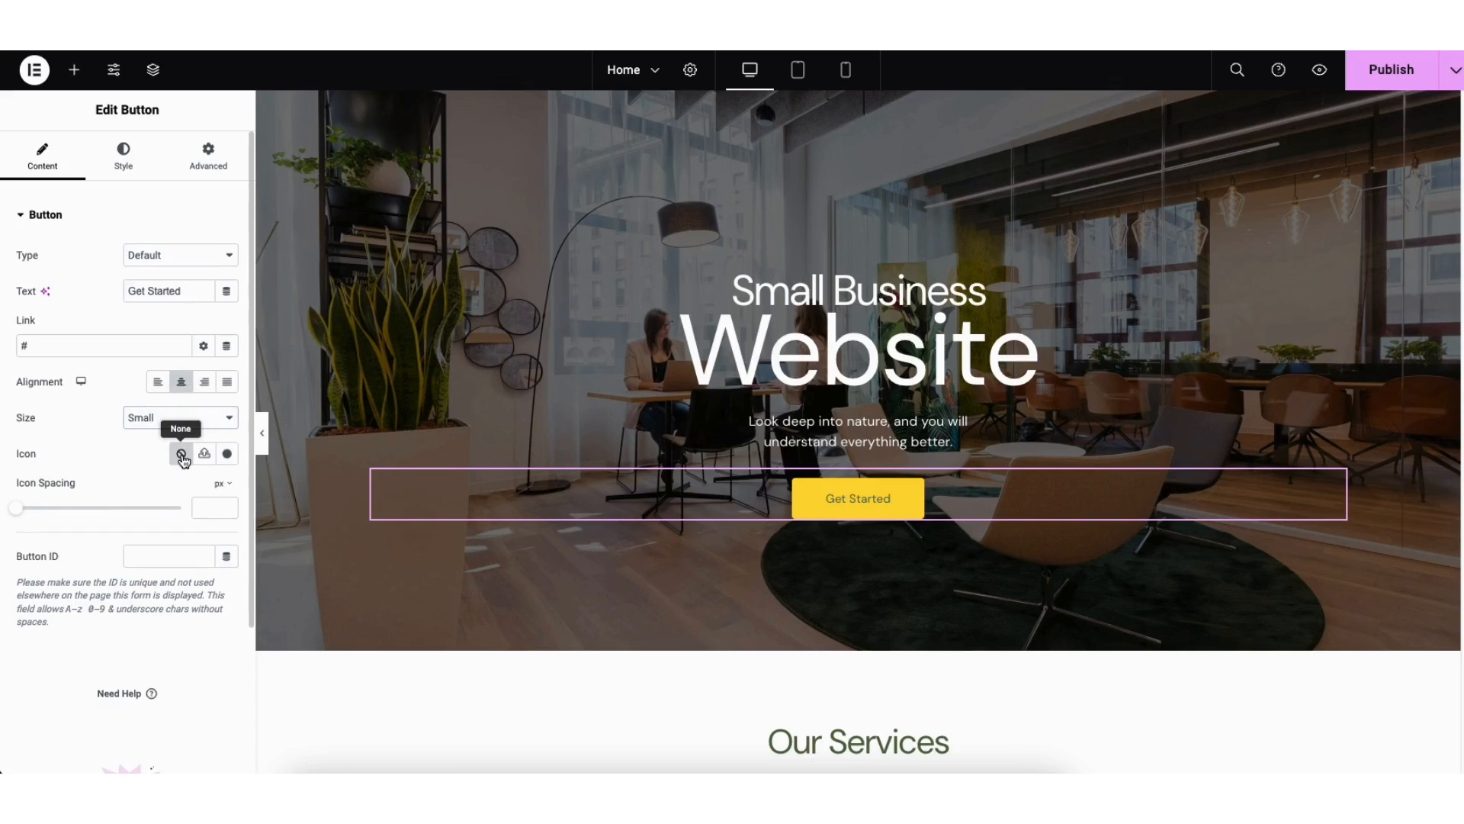
# Step: Browse the icon library for the Get Started button and view its normal and hover style settings
pyautogui.click(228, 455)
pyautogui.moveTo(1192, 198); pyautogui.dragTo(1188, 244)
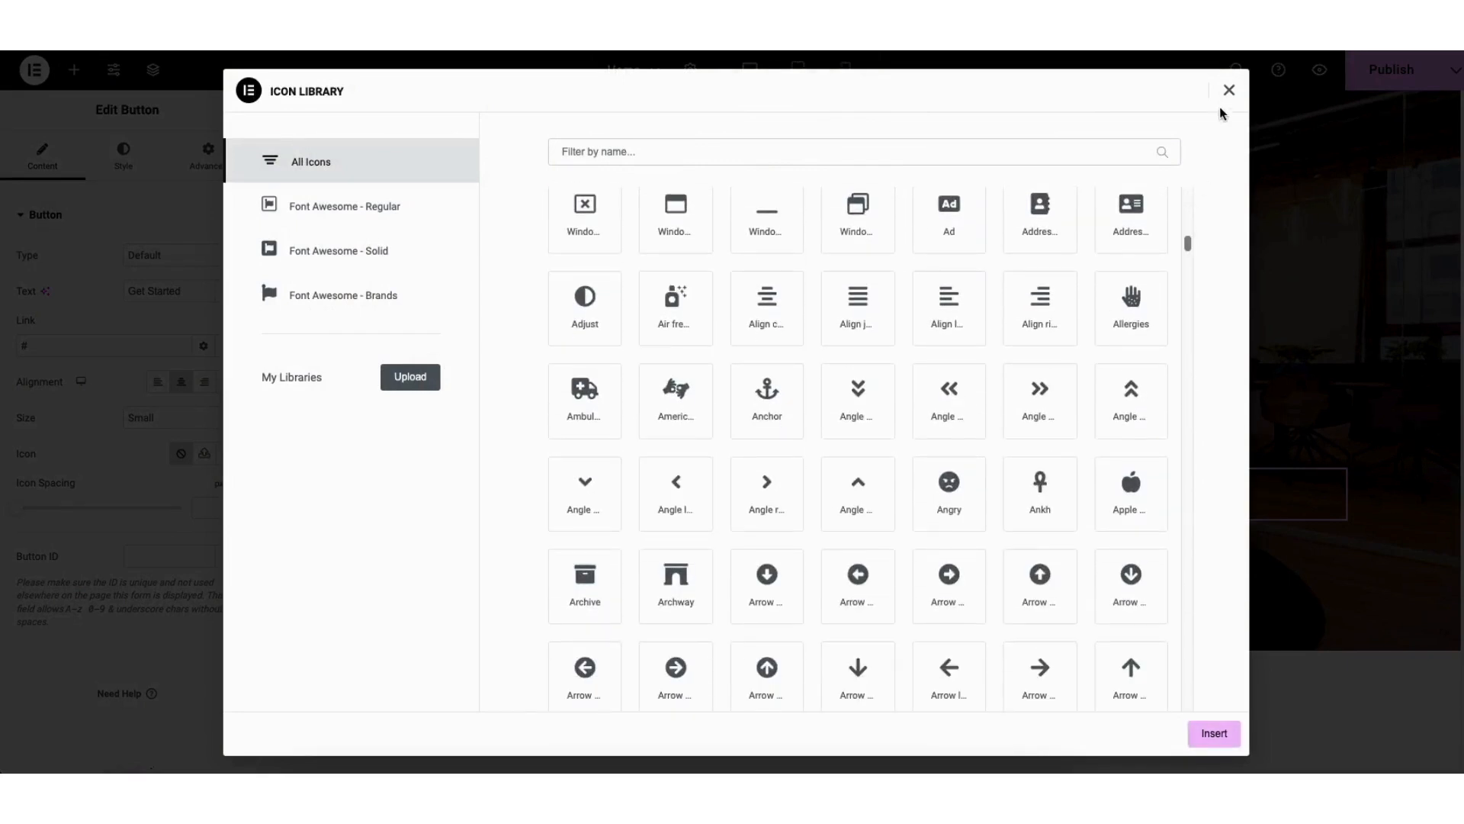
pyautogui.click(1229, 90)
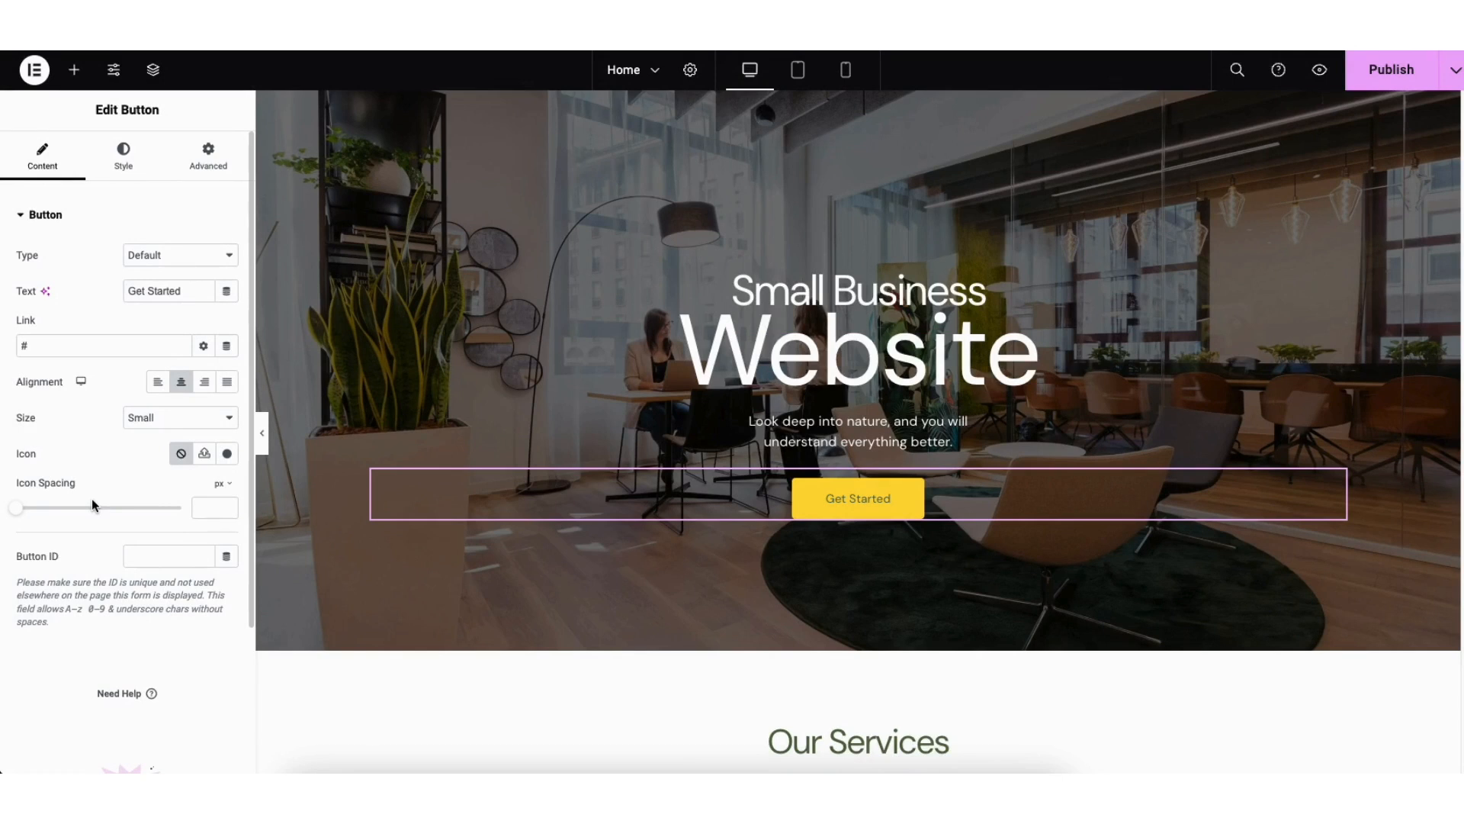
pyautogui.click(123, 161)
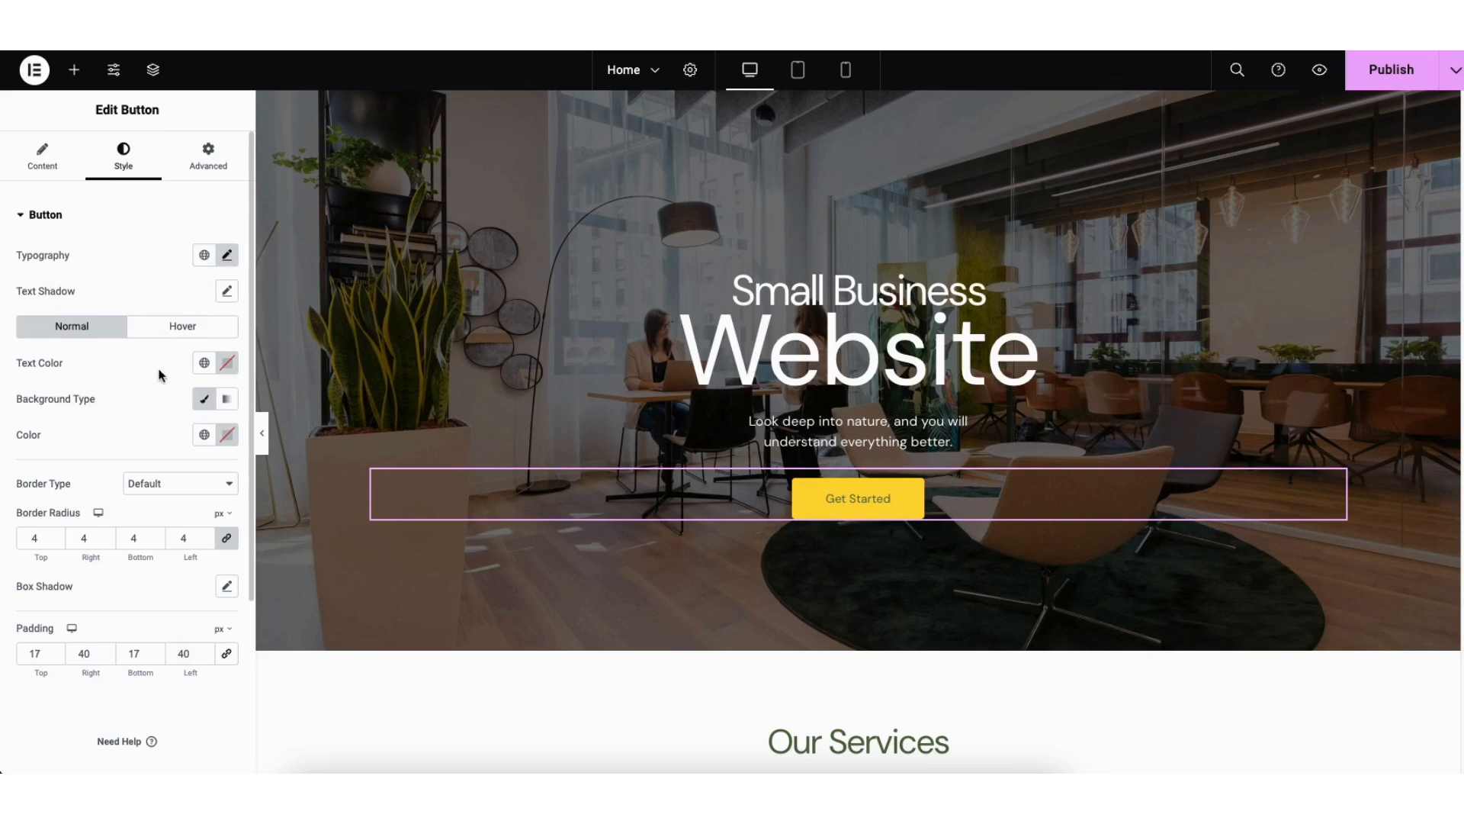
pyautogui.click(164, 328)
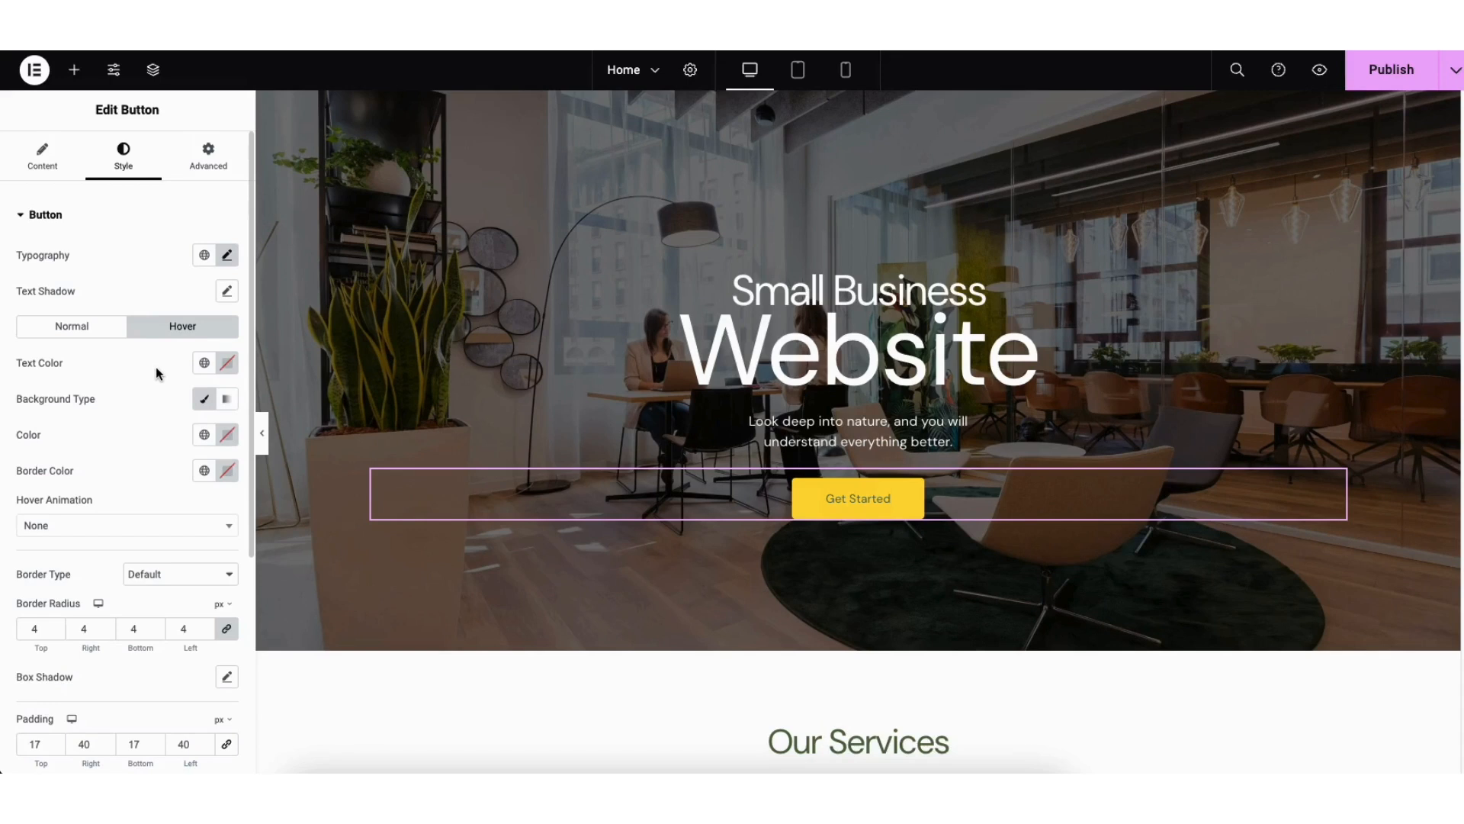
# Step: Add a Heading widget below the About Us section's title and delete it again
pyautogui.scroll(-15, 1421, 322)
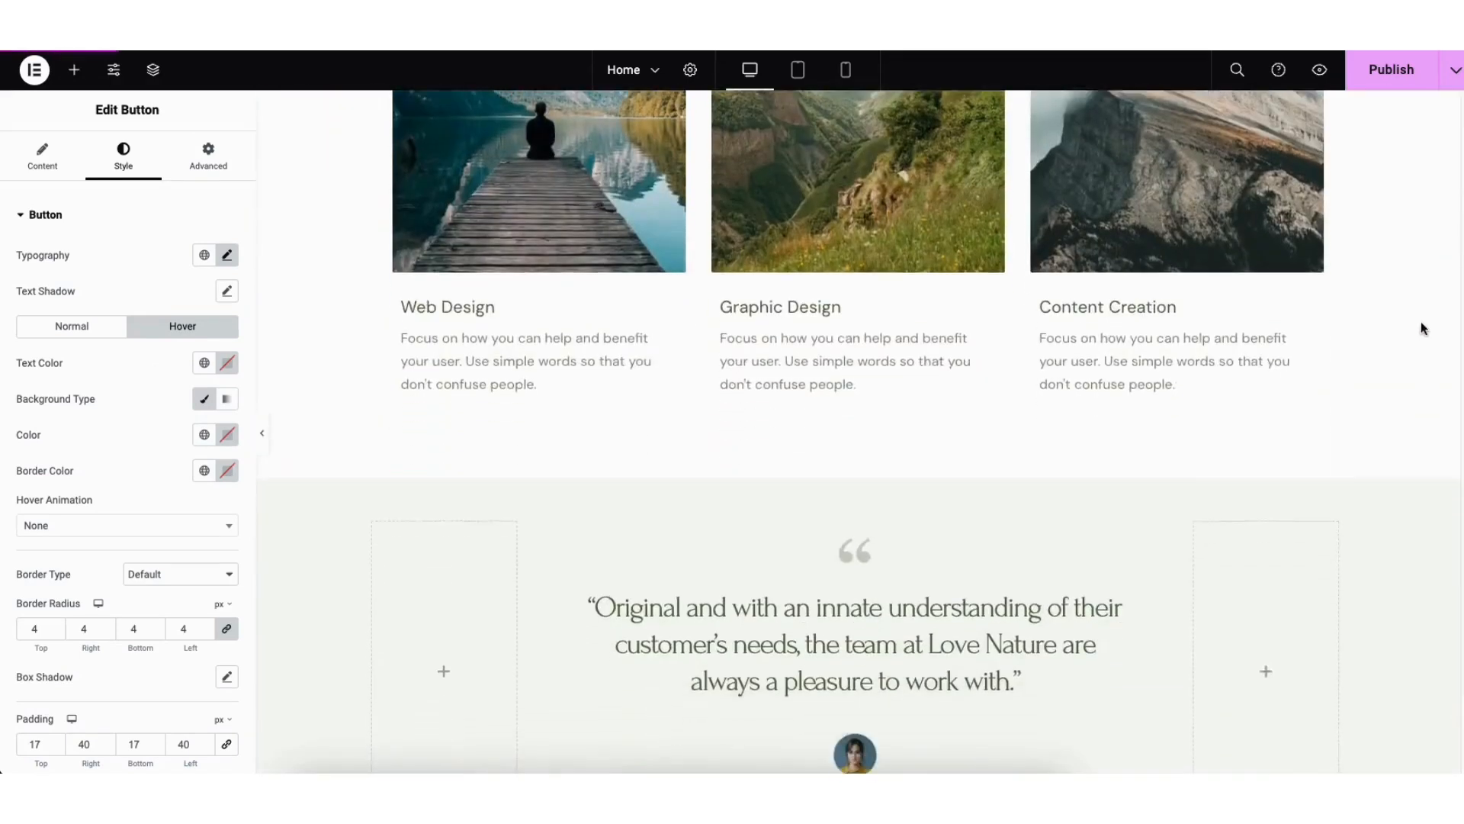
pyautogui.scroll(-1, 1414, 486)
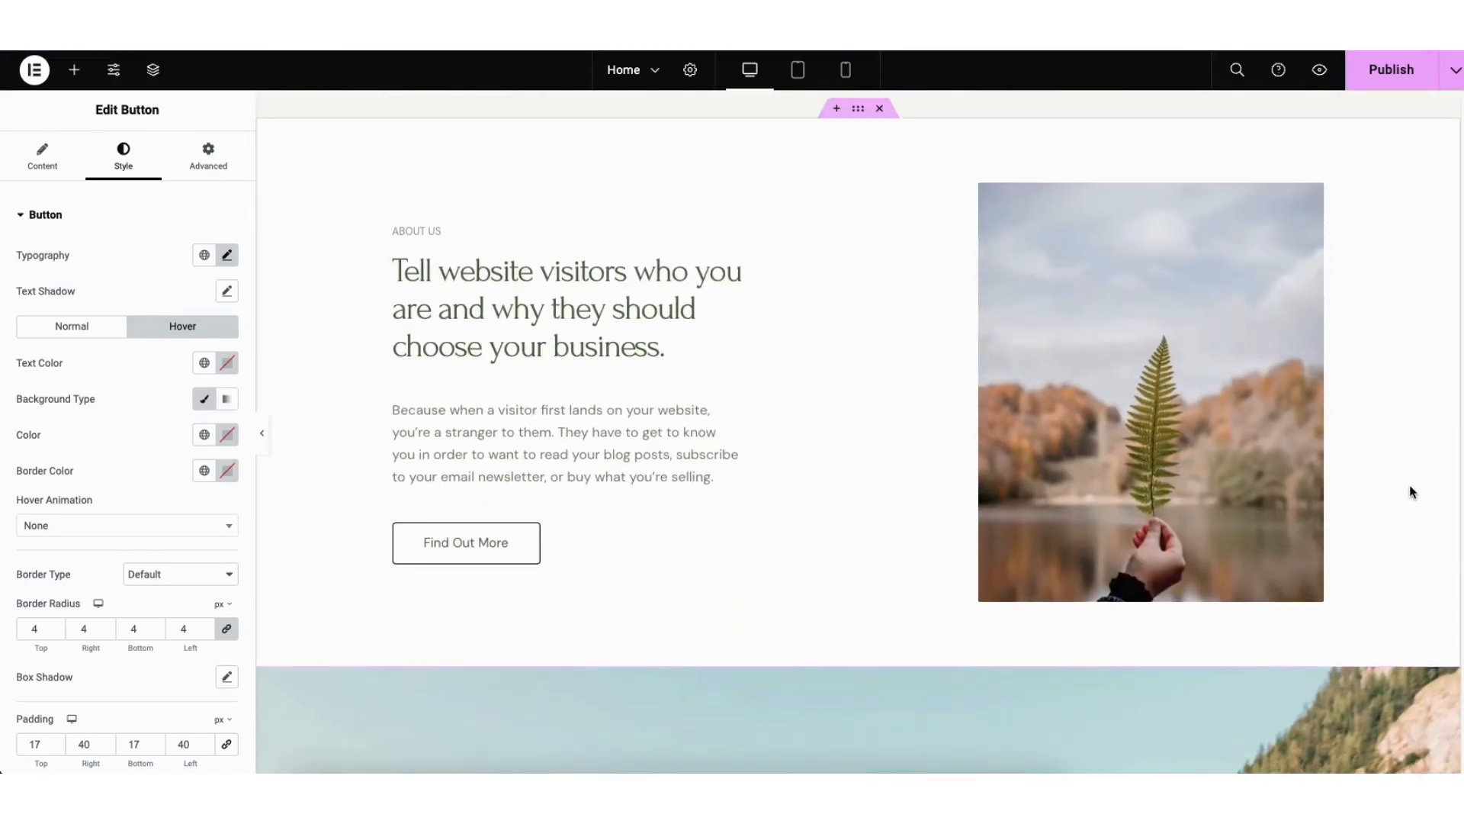
pyautogui.click(75, 77)
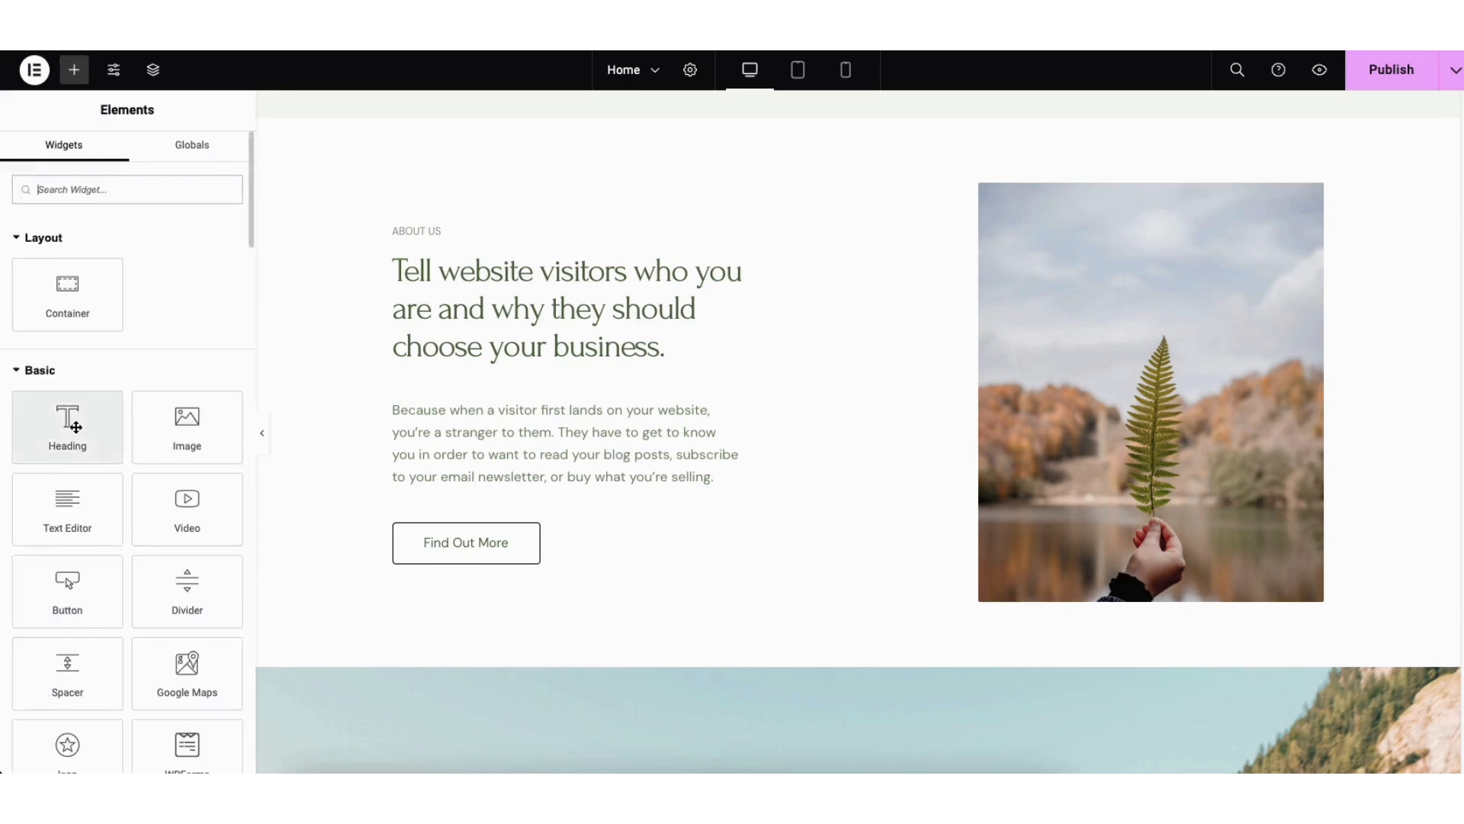
pyautogui.moveTo(70, 432); pyautogui.dragTo(473, 392)
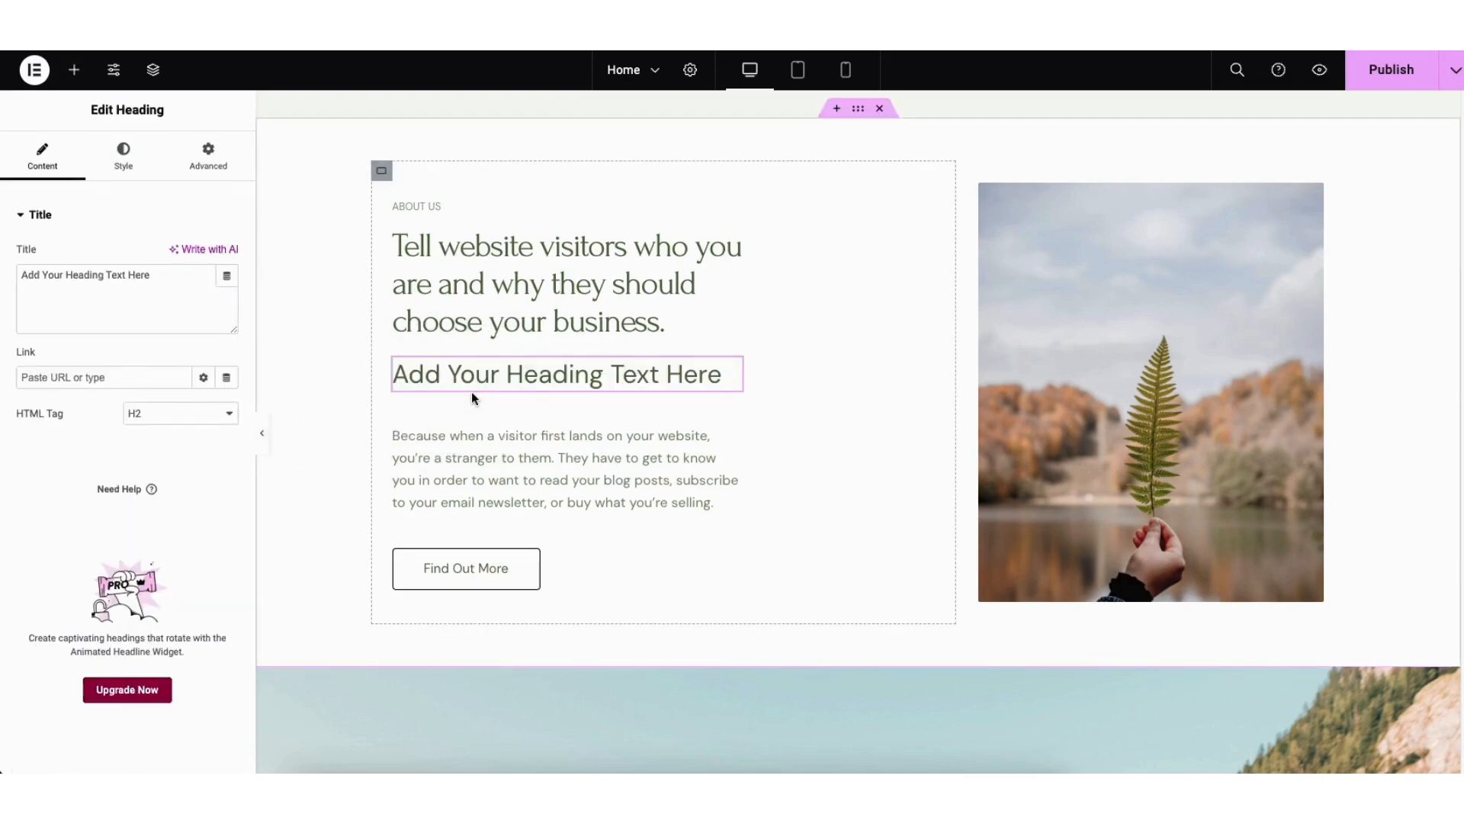
pyautogui.rightClick(455, 379)
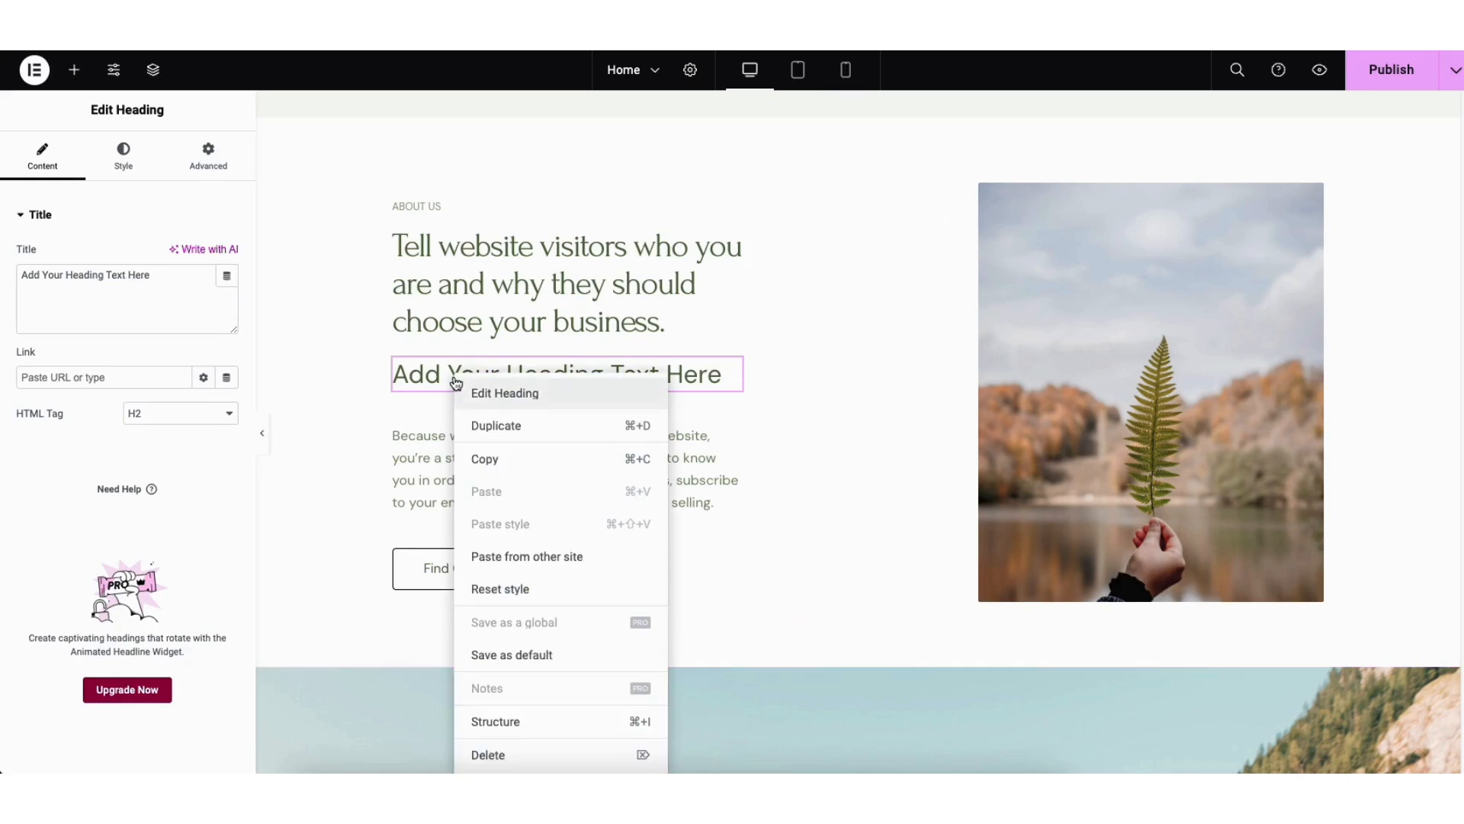
pyautogui.click(490, 755)
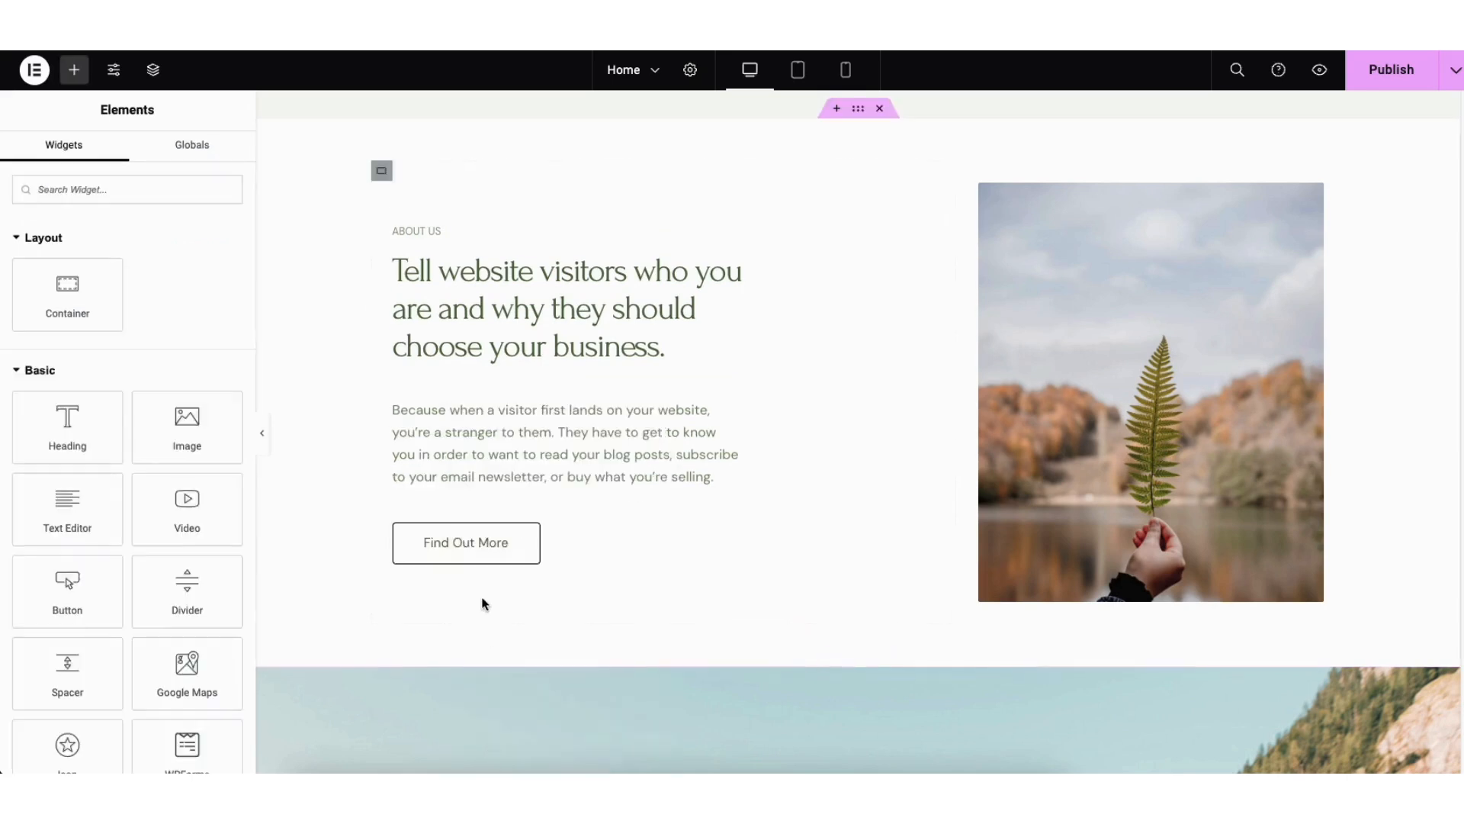
# Step: Duplicate the About Us paragraph and move the "Tell website visitors" heading between the two copies
pyautogui.rightClick(462, 444)
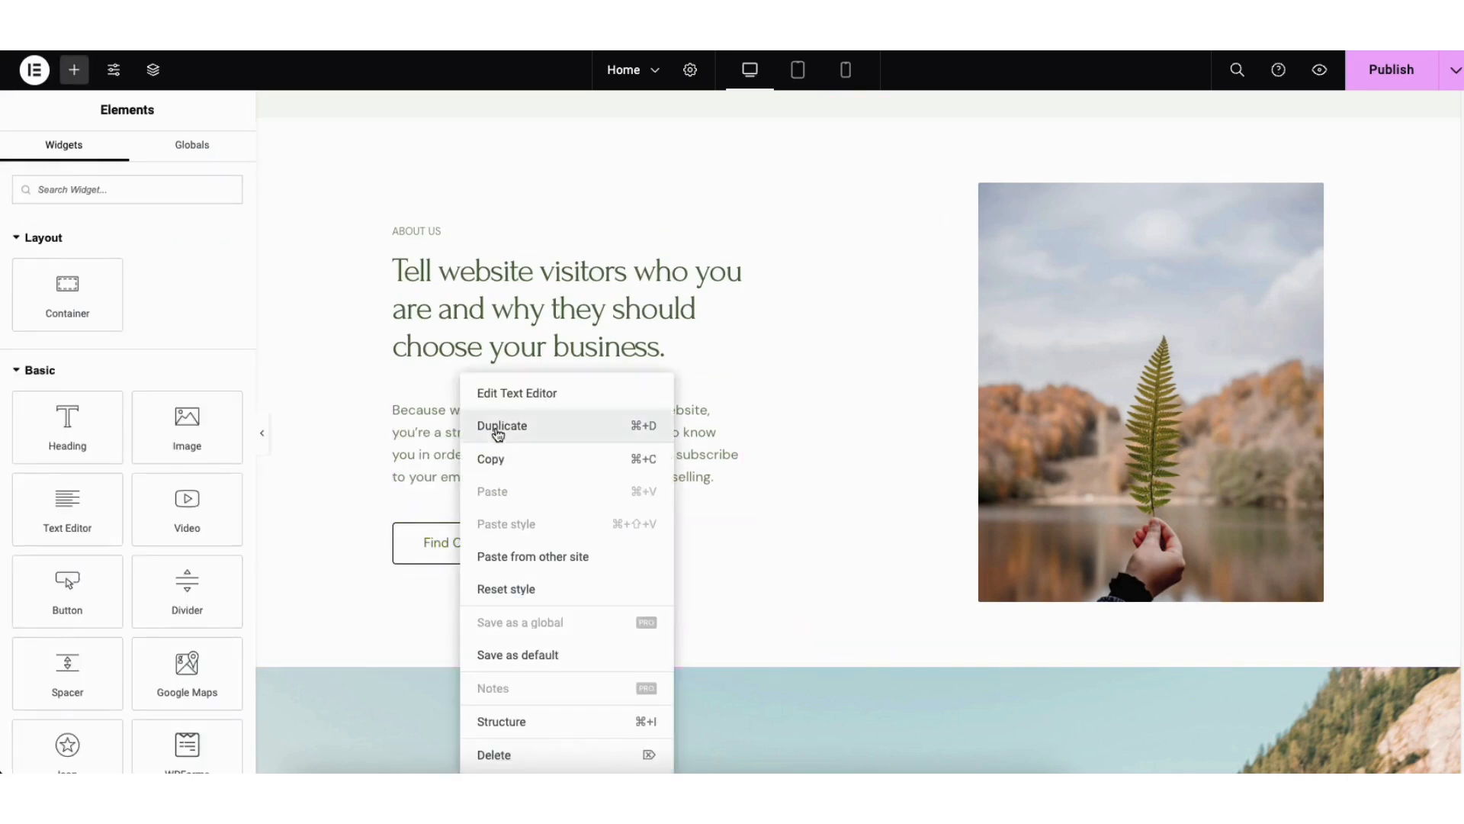
pyautogui.click(492, 425)
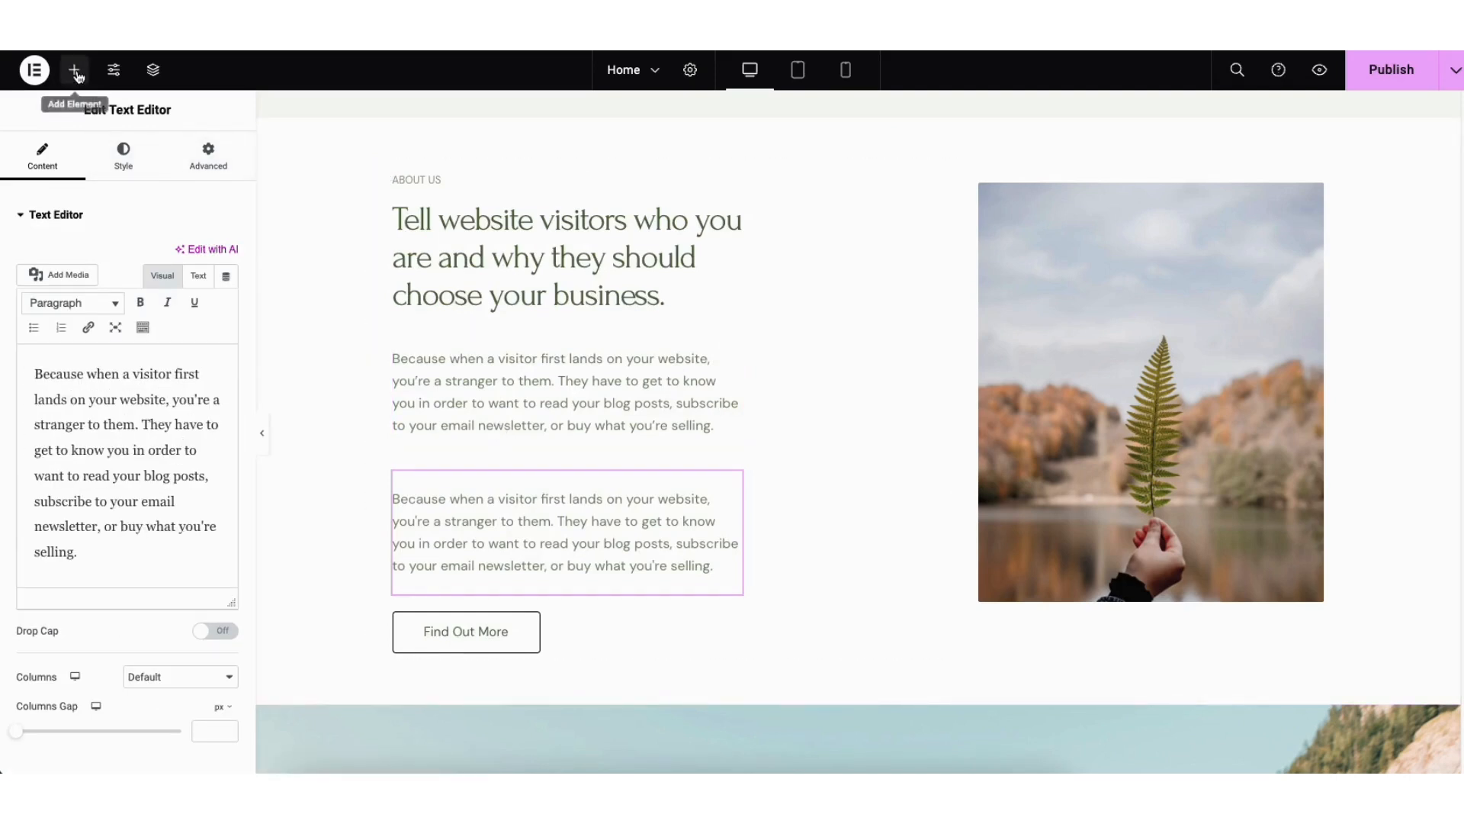
pyautogui.moveTo(731, 486); pyautogui.dragTo(696, 344)
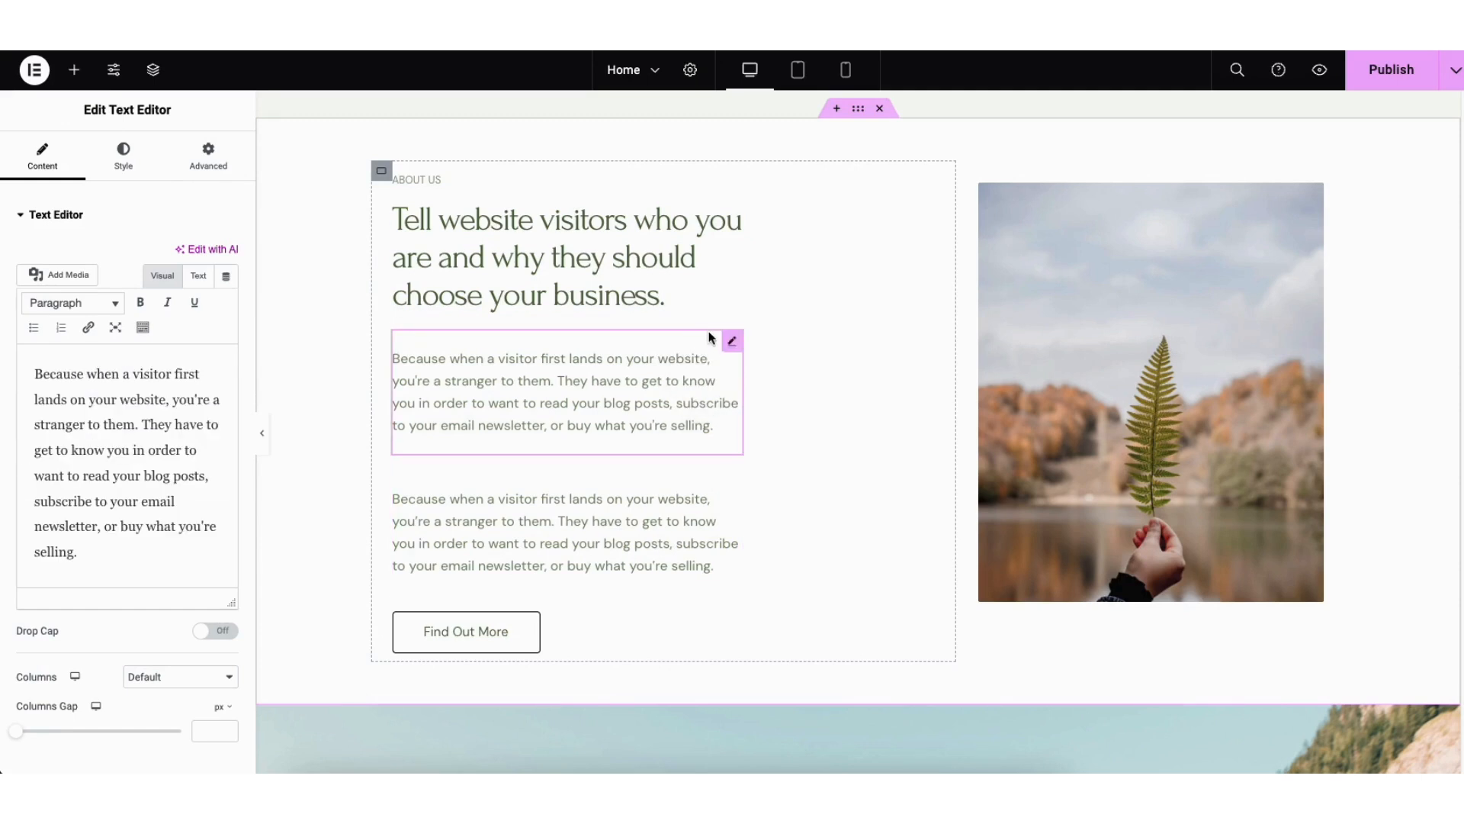
pyautogui.moveTo(732, 220); pyautogui.dragTo(729, 336)
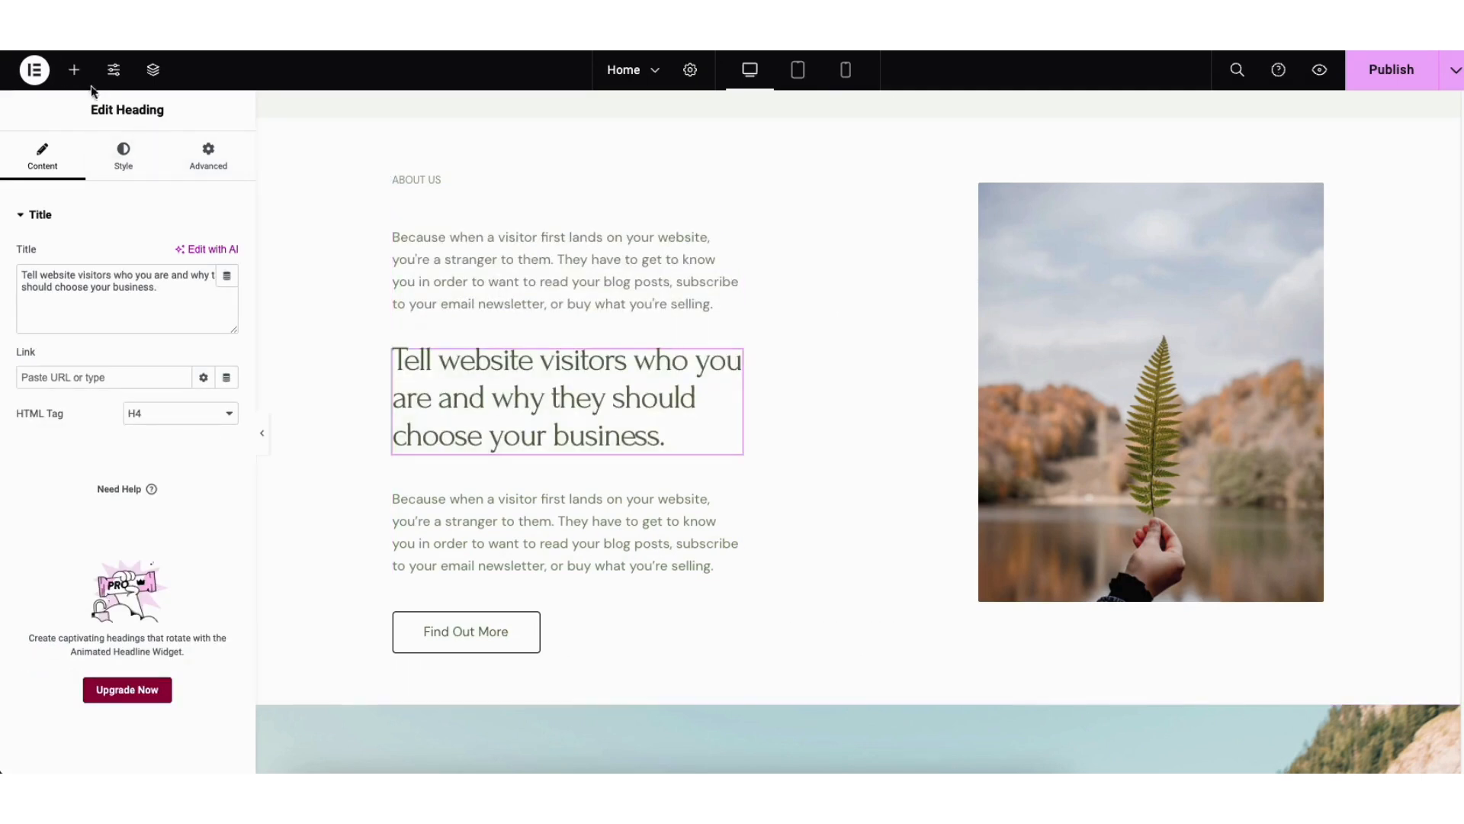
# Step: Insert a Text Editor widget above the "Tell website visitors" heading and view its link options without adding a link
pyautogui.click(74, 69)
pyautogui.moveTo(67, 503); pyautogui.dragTo(459, 340)
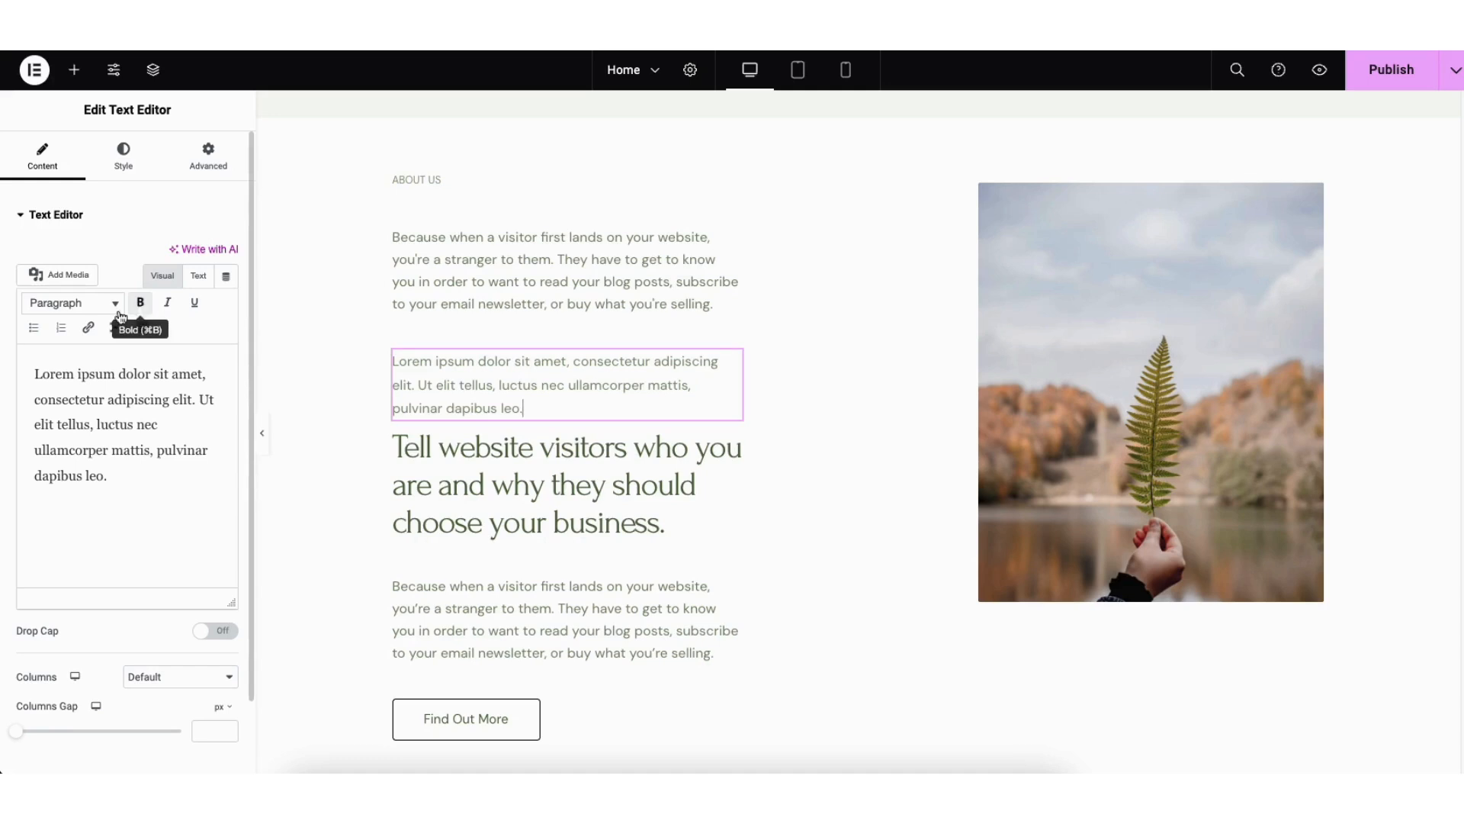
pyautogui.click(89, 328)
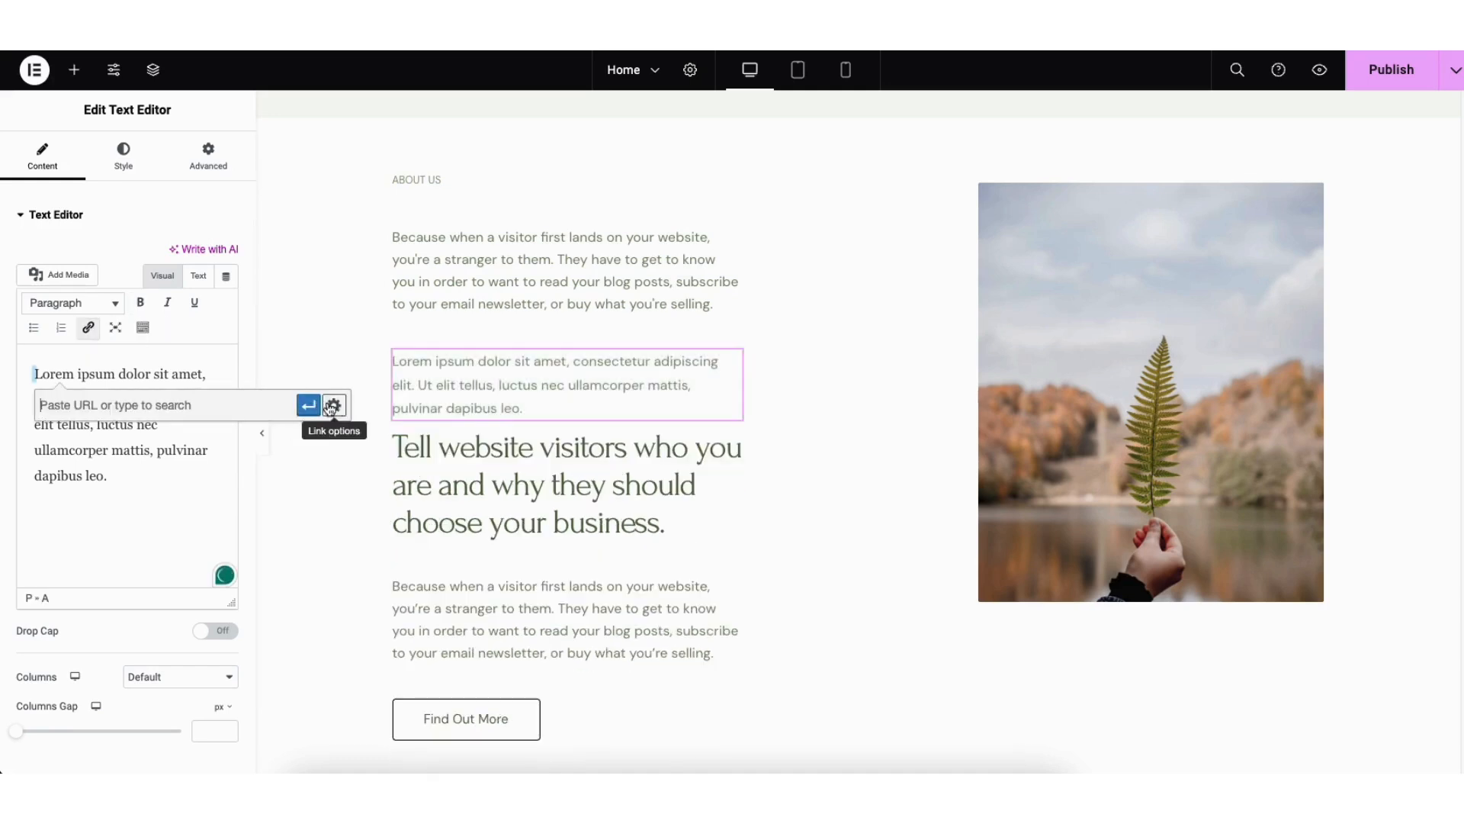
pyautogui.click(334, 405)
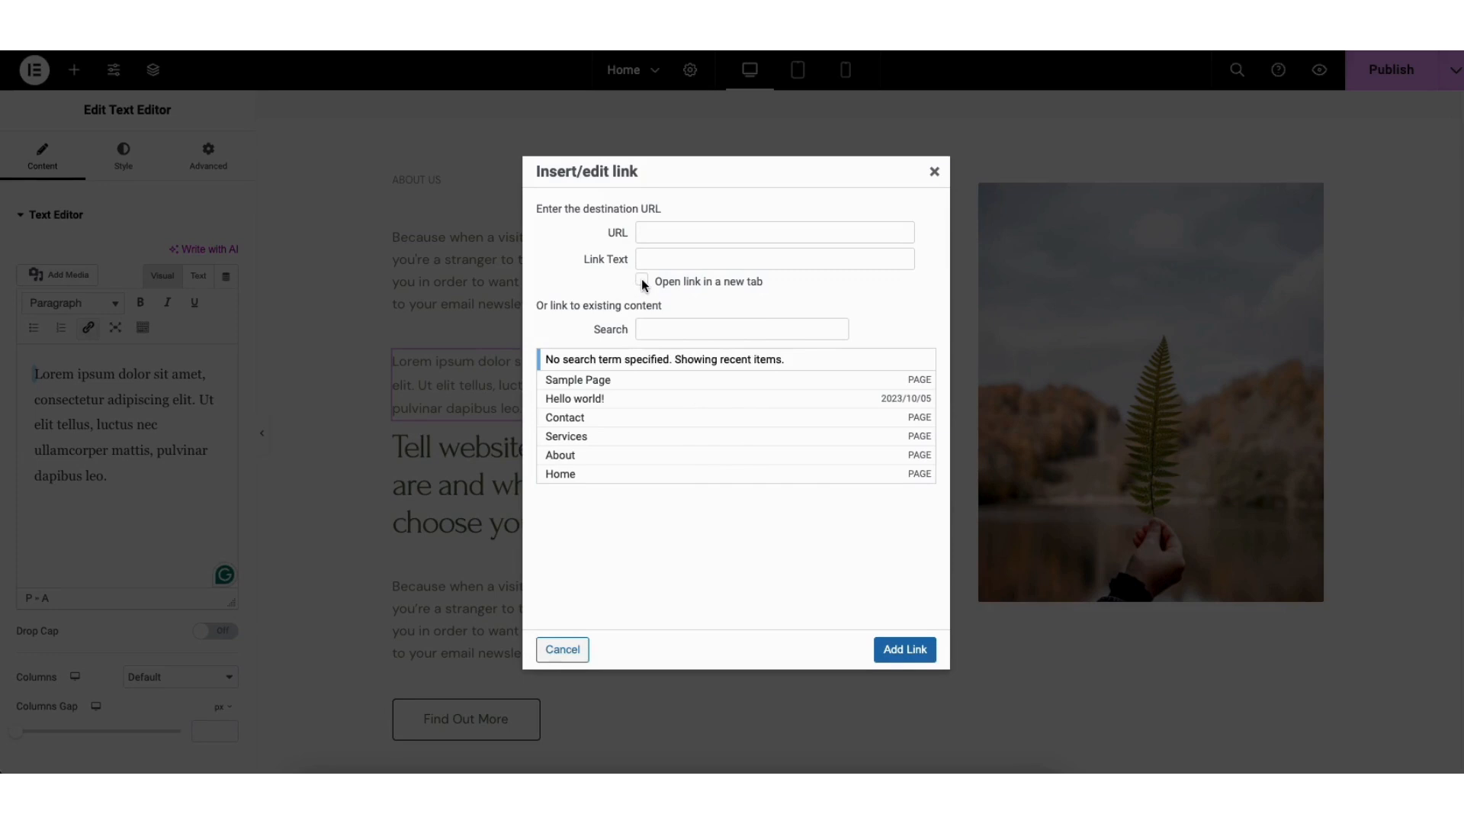
pyautogui.click(935, 171)
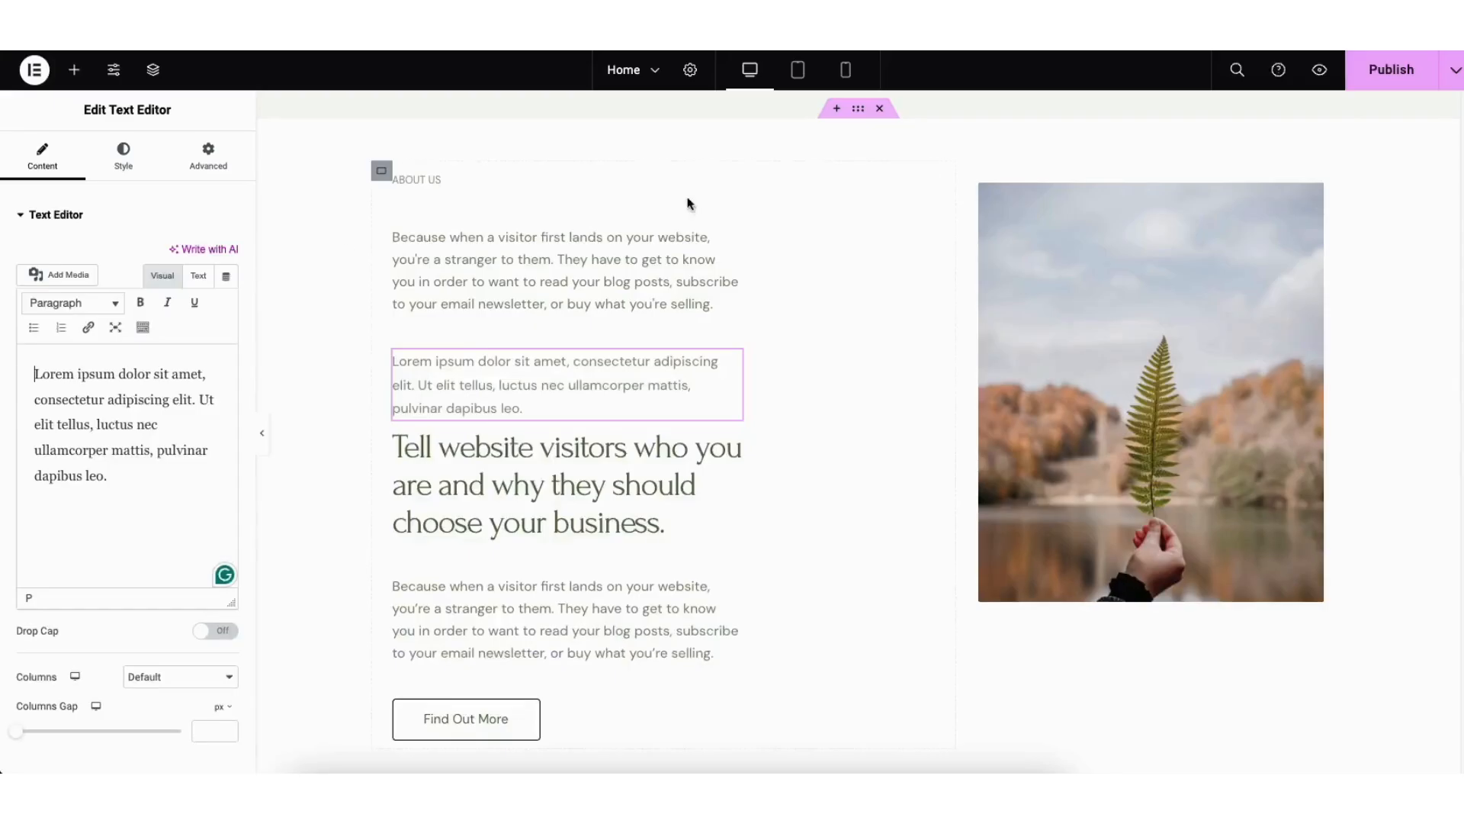
# Step: Show the new text widget's extended formatting options and check the text color, undo, and redo controls
pyautogui.click(140, 330)
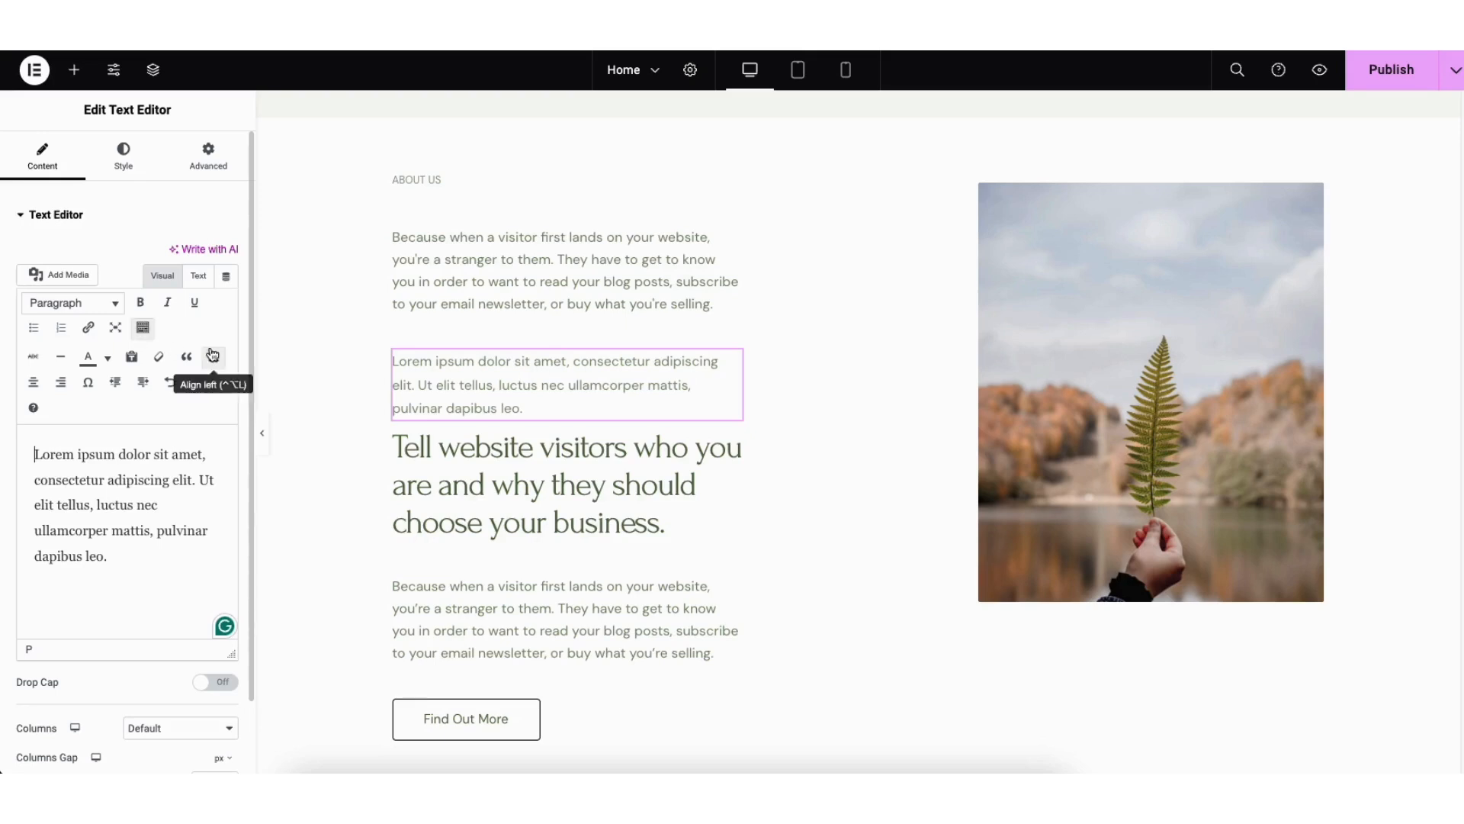
pyautogui.click(108, 358)
pyautogui.click(109, 360)
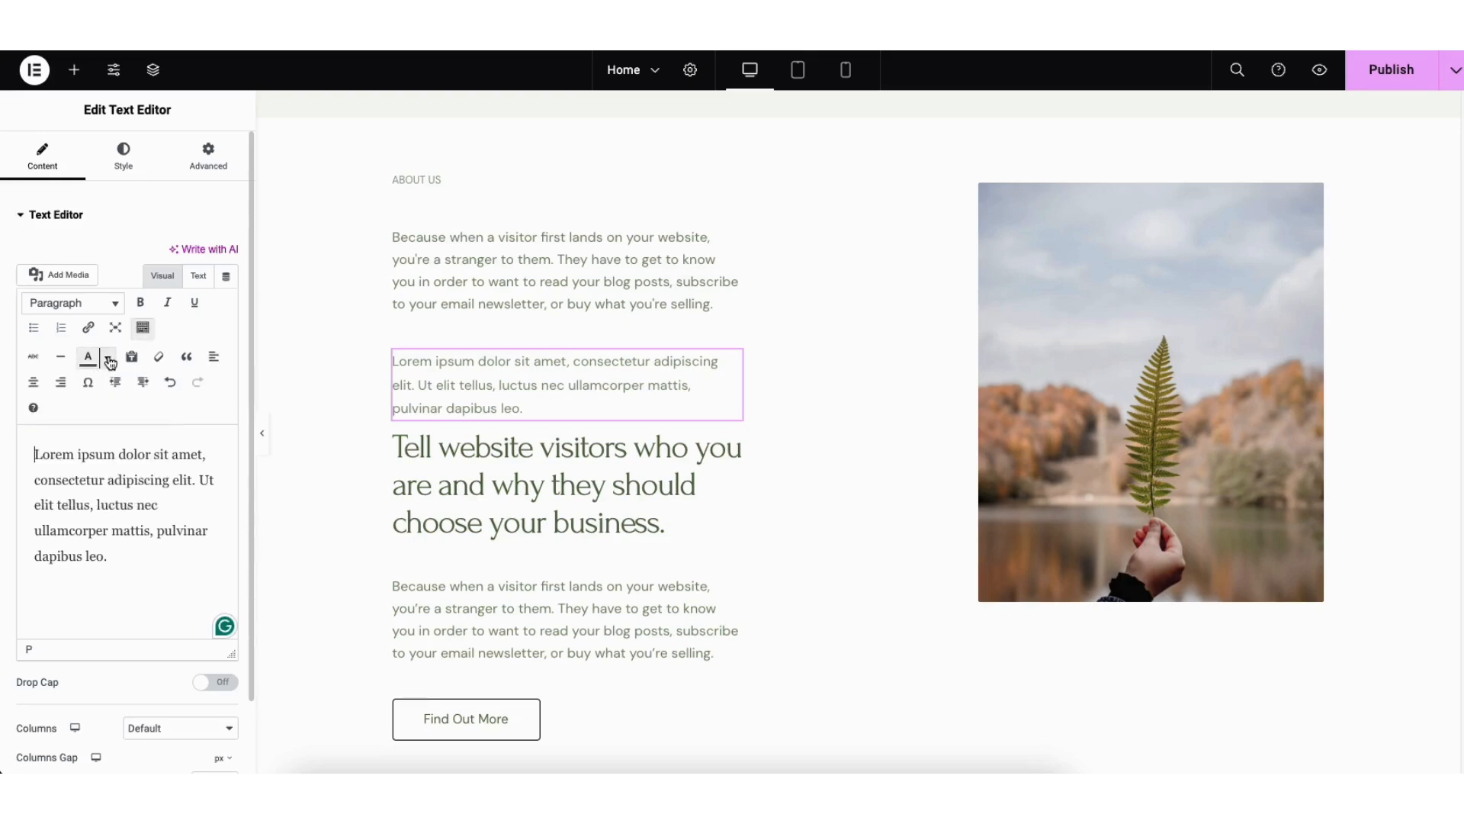
pyautogui.click(170, 382)
pyautogui.click(196, 384)
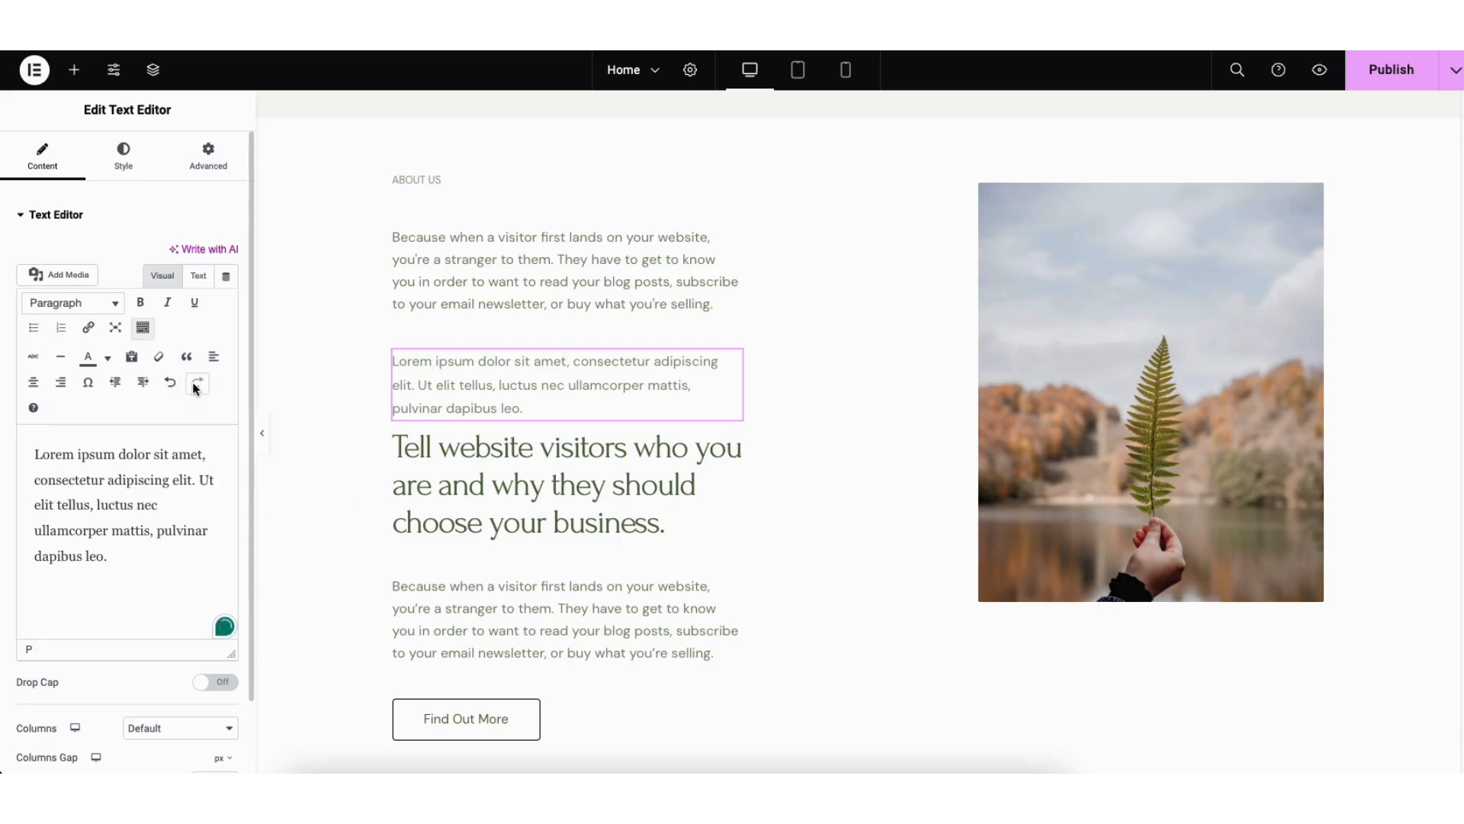
# Step: Examine the new text widget's style and typography settings, browsing the font family list
pyautogui.click(124, 156)
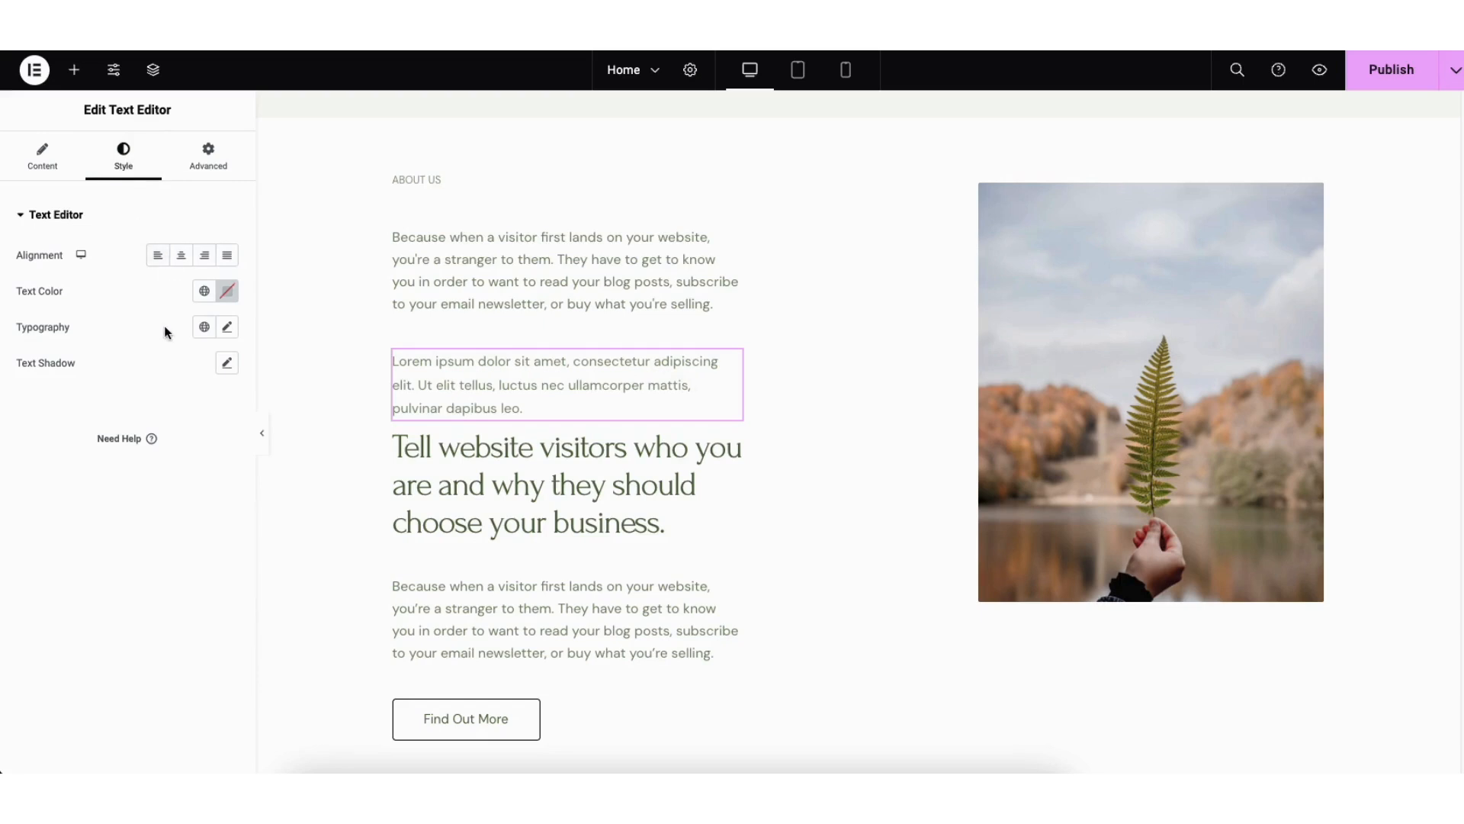
pyautogui.click(227, 327)
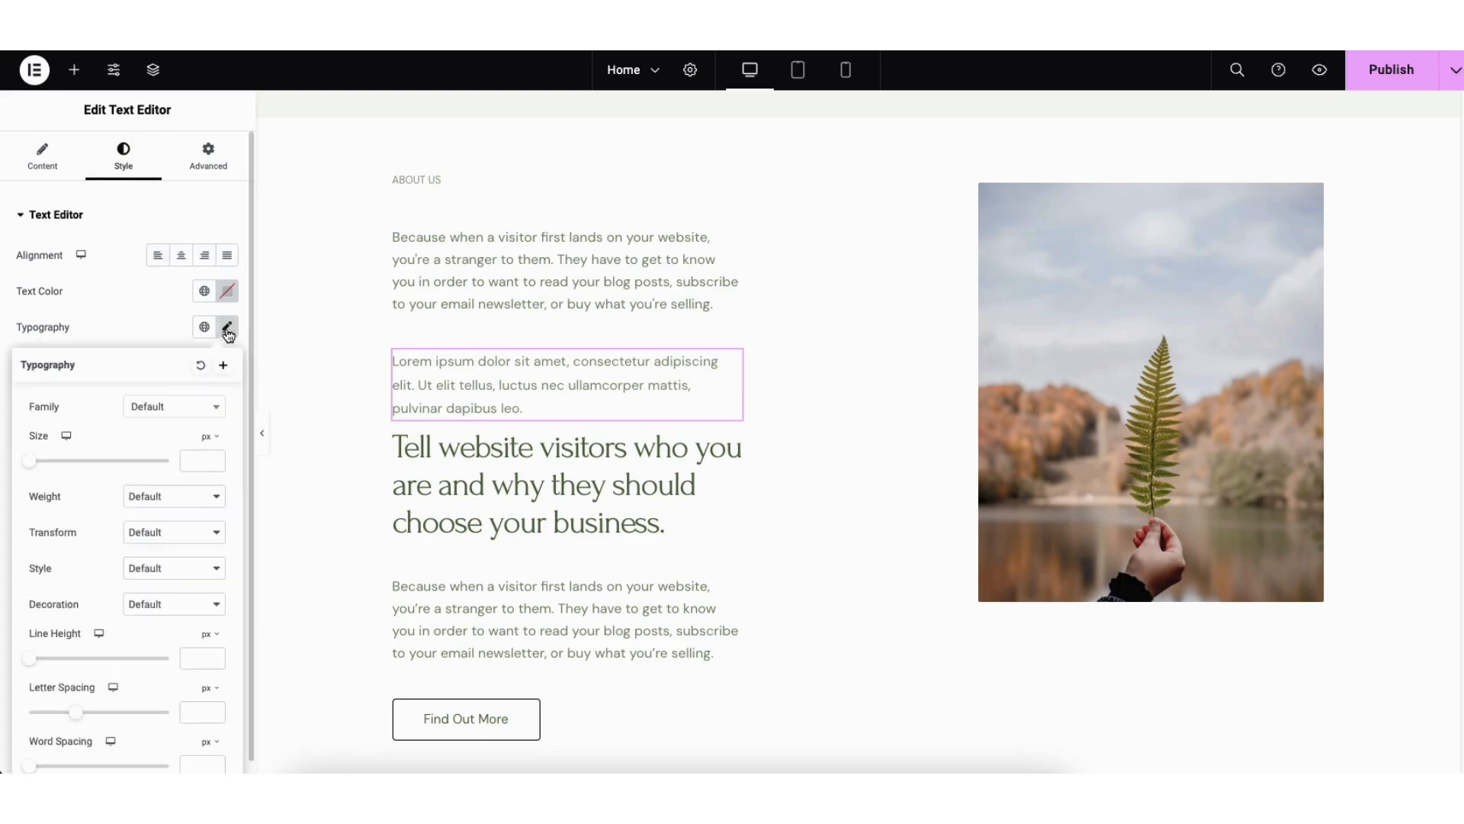
pyautogui.click(214, 409)
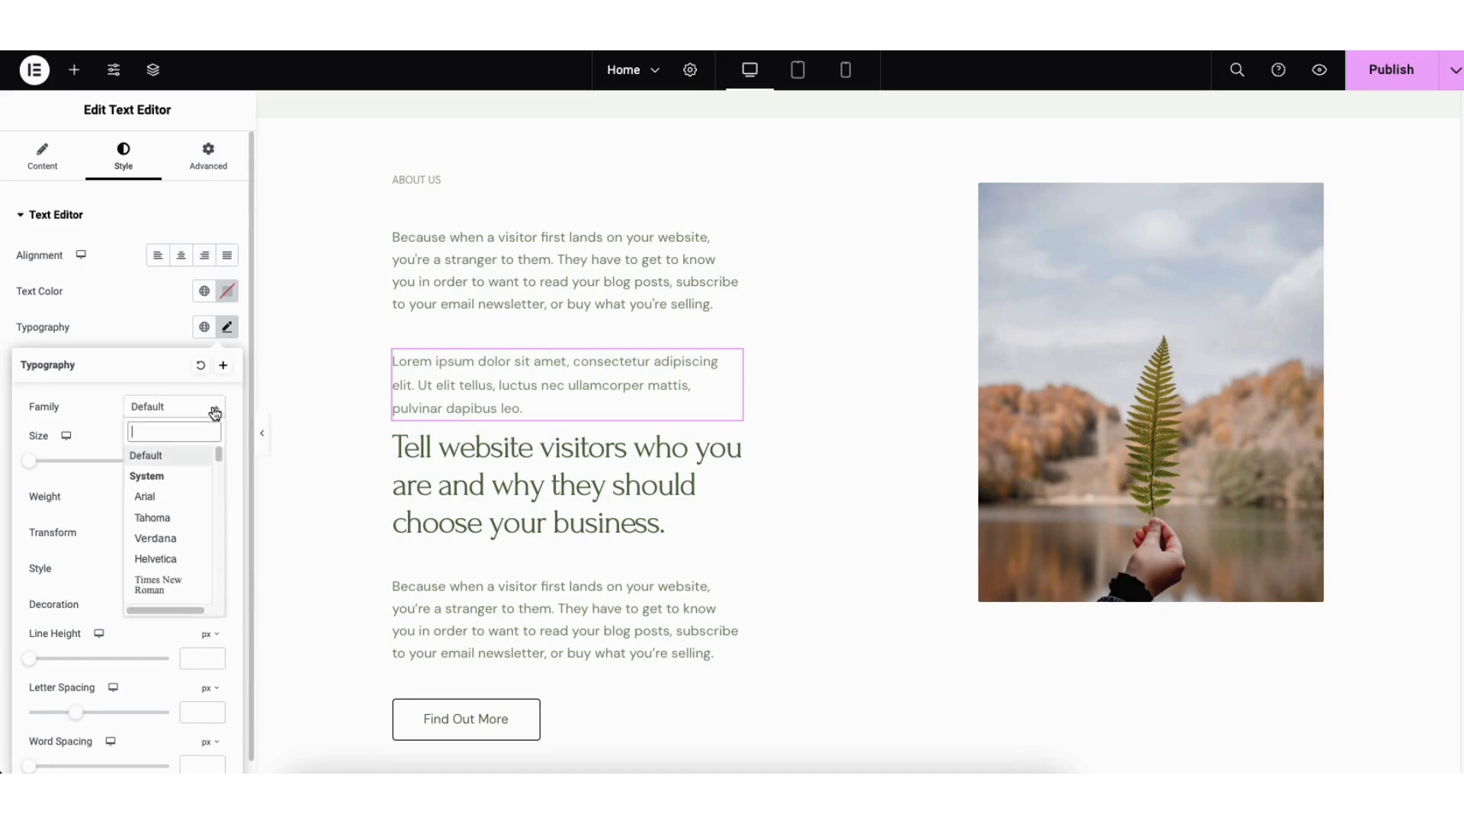
pyautogui.moveTo(221, 455); pyautogui.dragTo(226, 490)
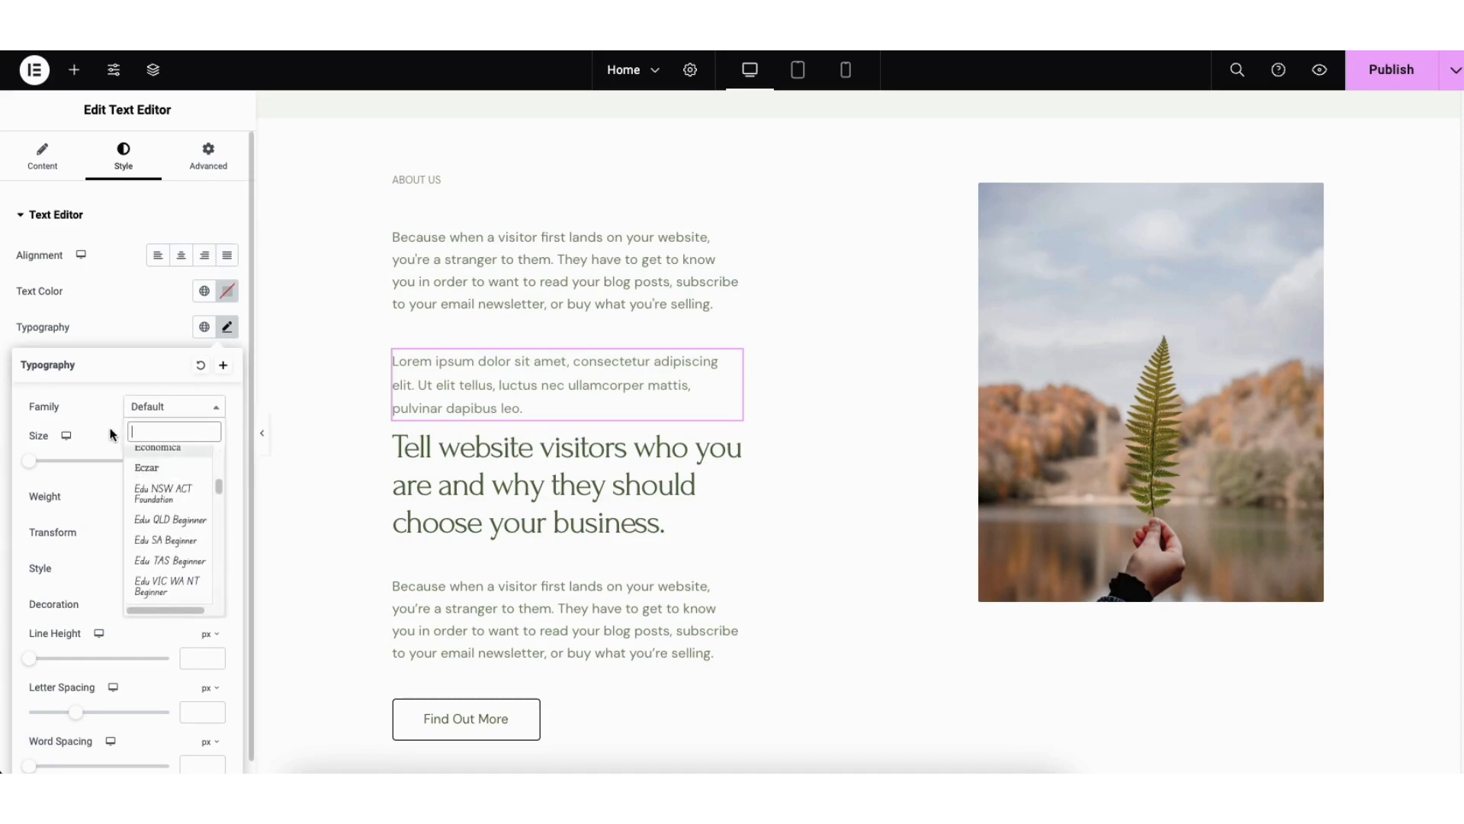
# Step: Replace the fern leaf image in the About Us section with the media library photo of two women talking in an office
pyautogui.click(110, 431)
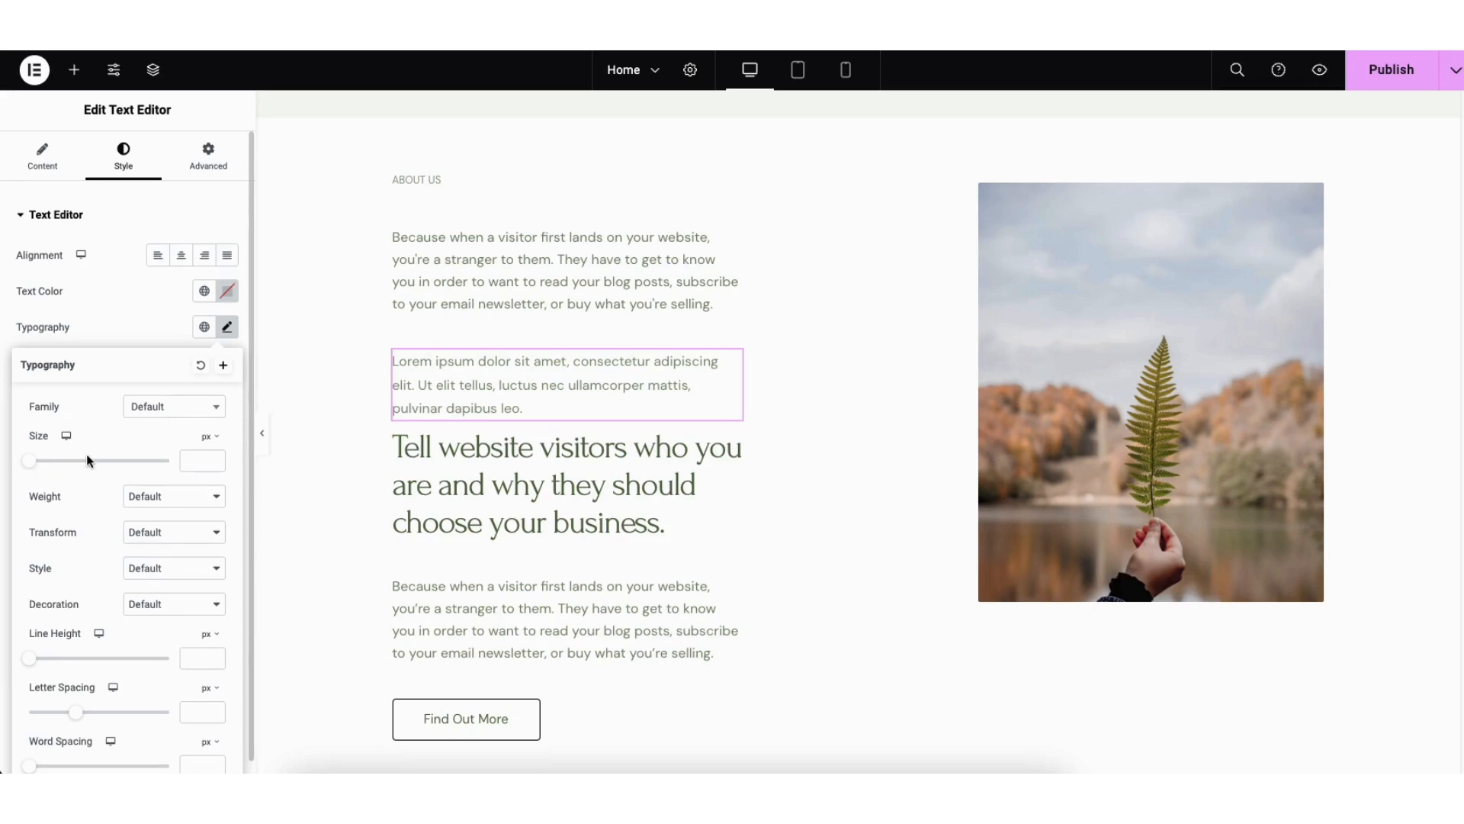
pyautogui.click(1105, 392)
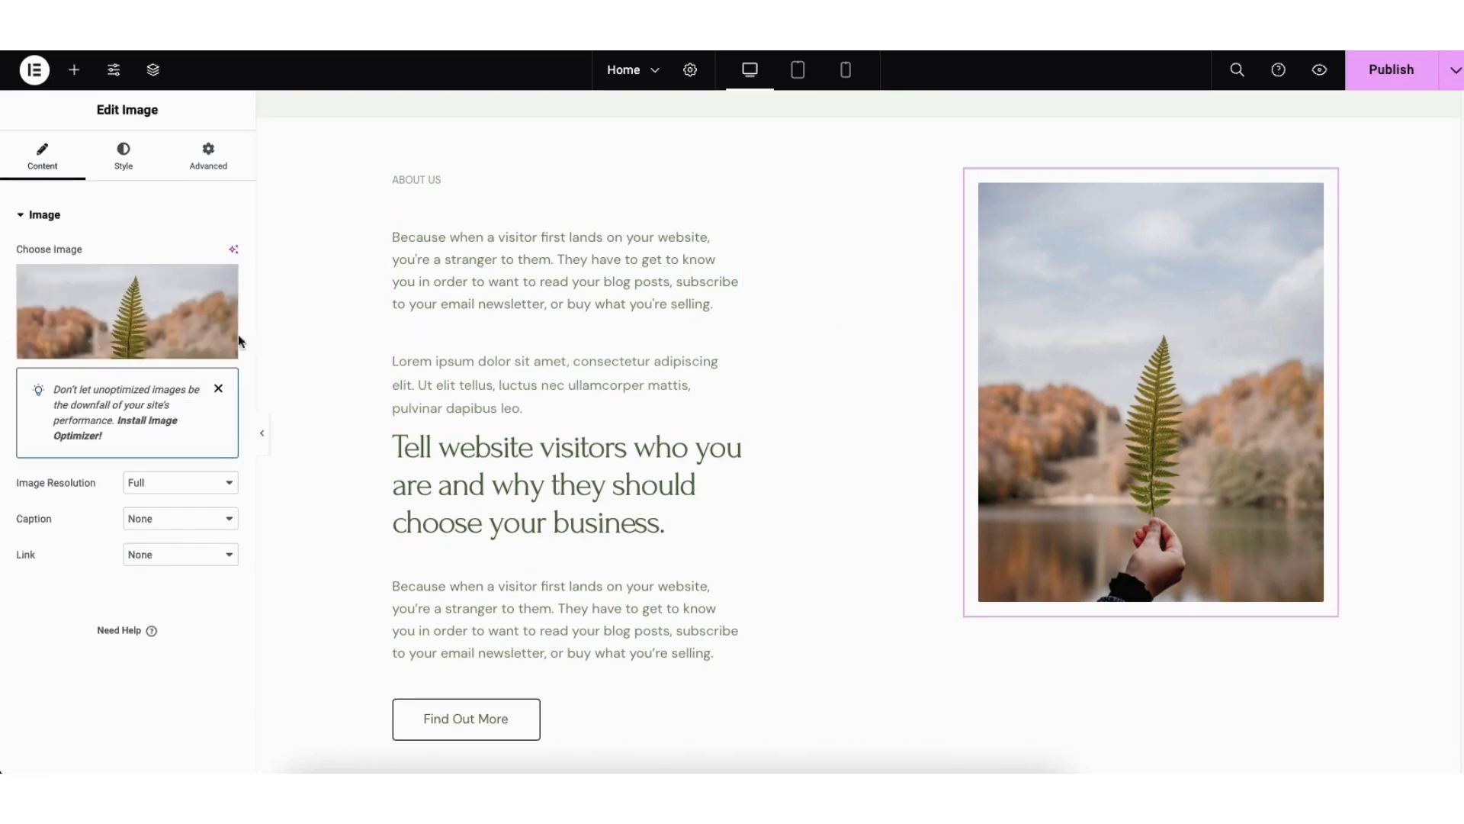
pyautogui.moveTo(197, 320)
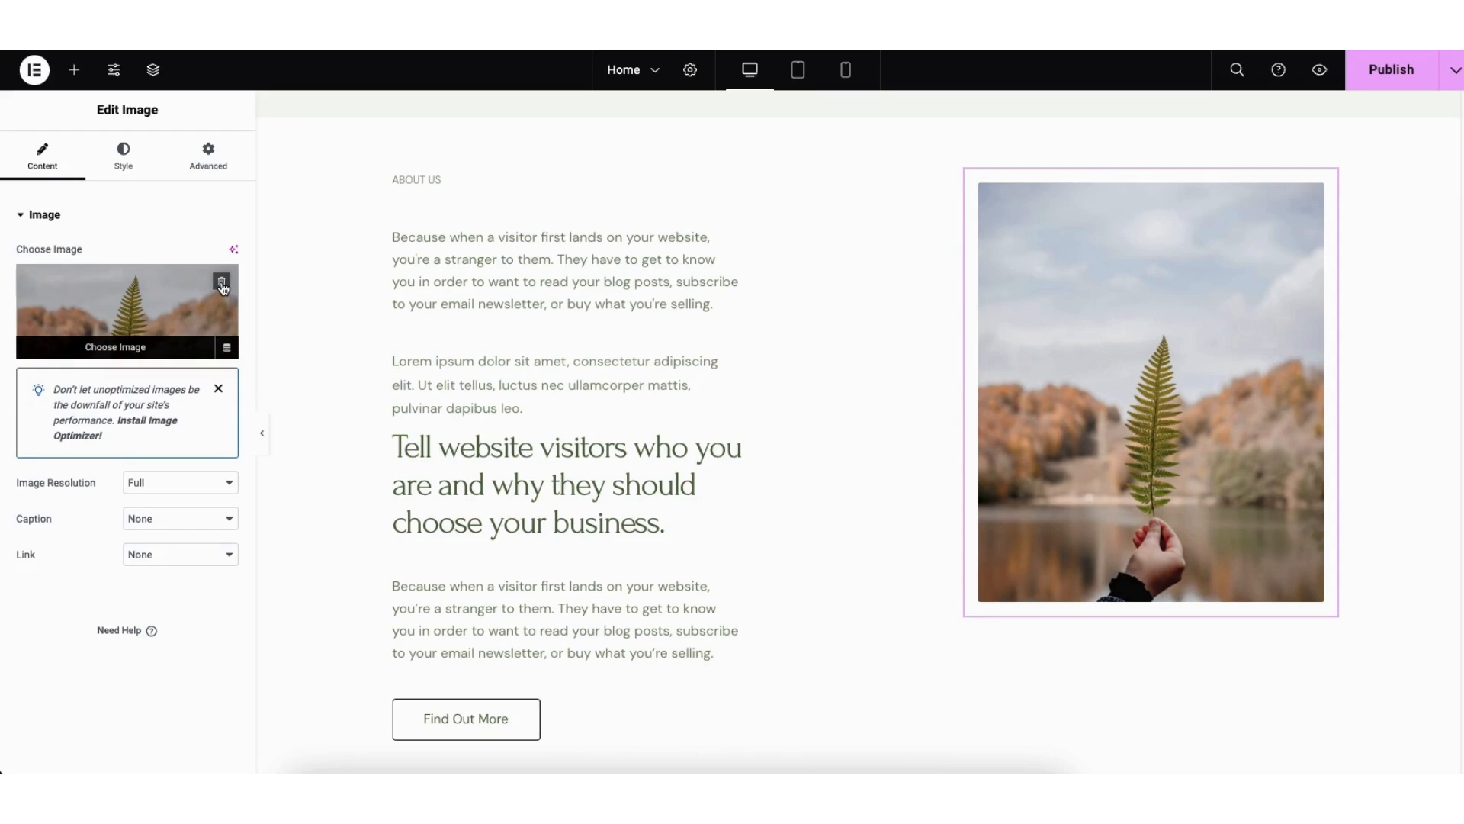
pyautogui.click(107, 345)
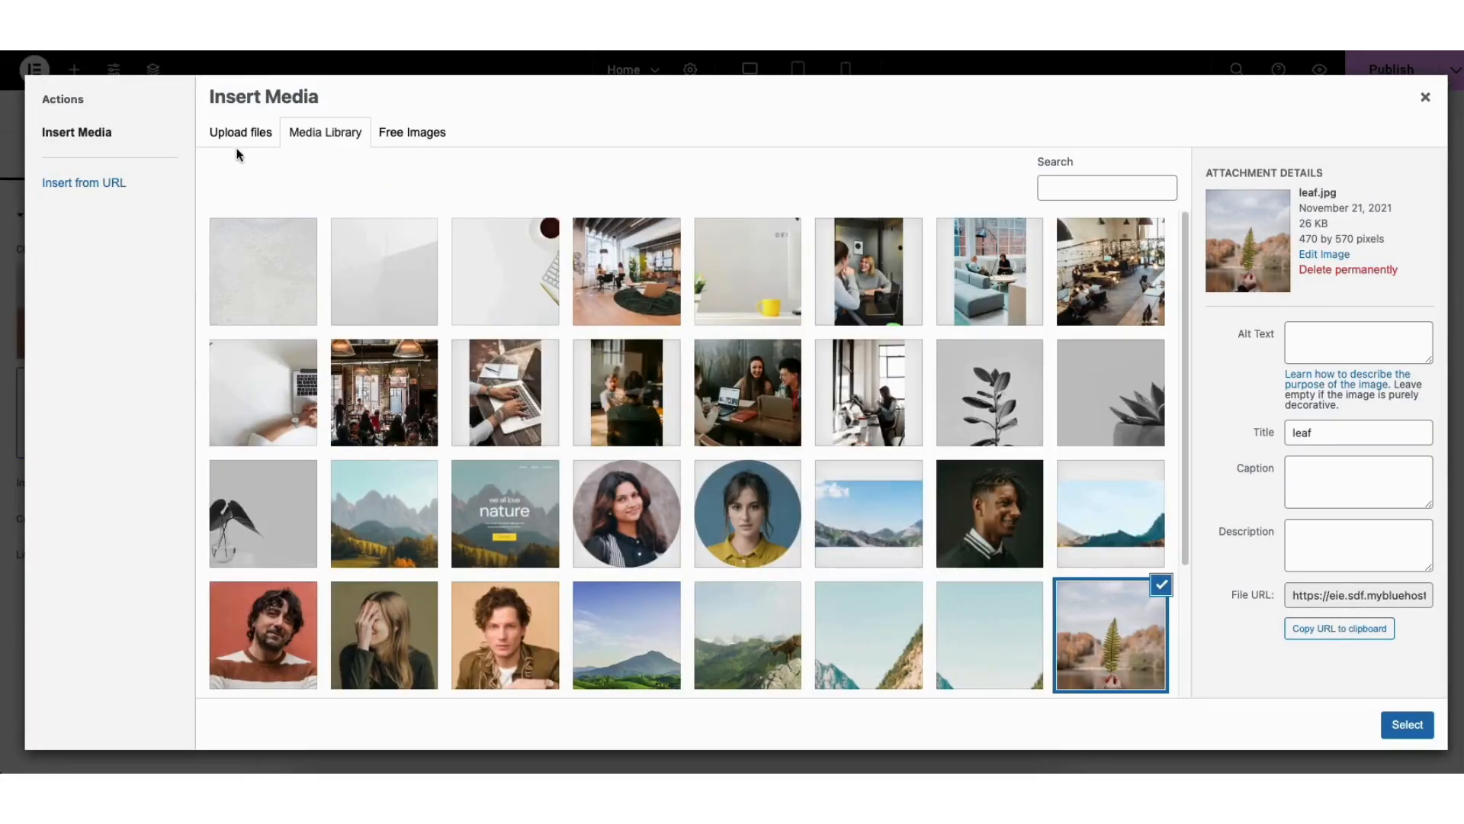
pyautogui.click(241, 138)
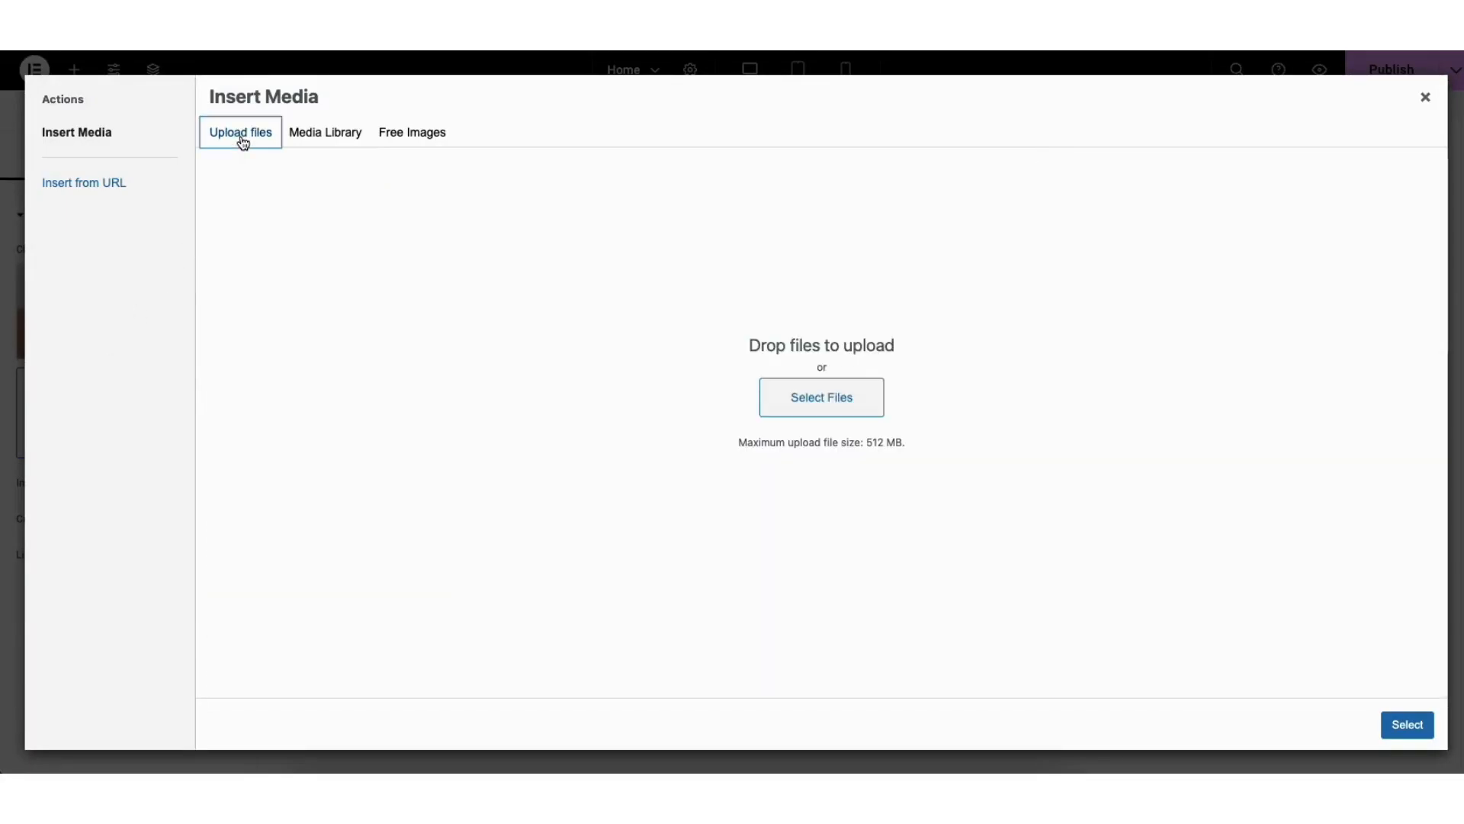
pyautogui.click(321, 137)
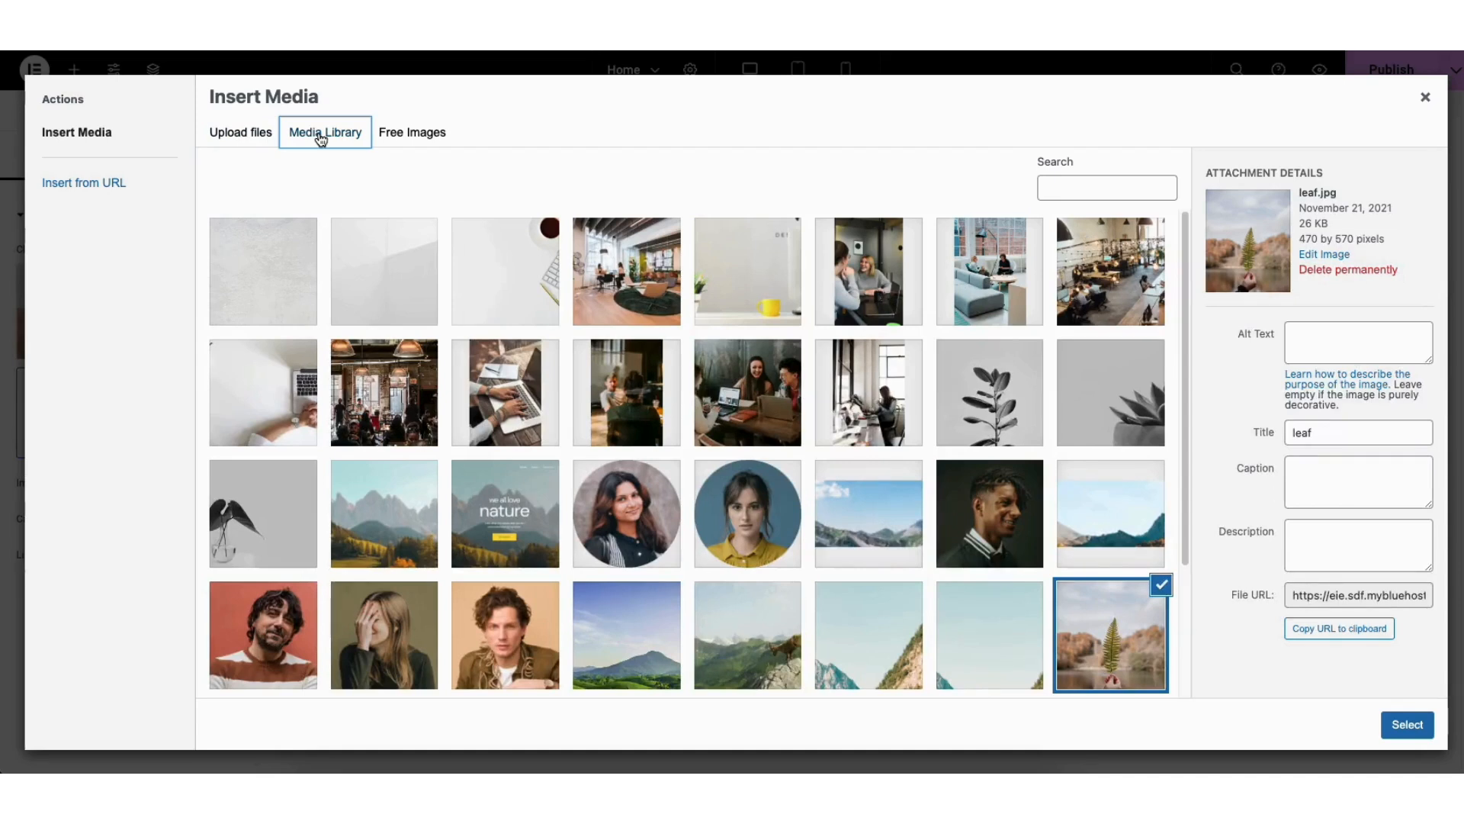
pyautogui.click(867, 289)
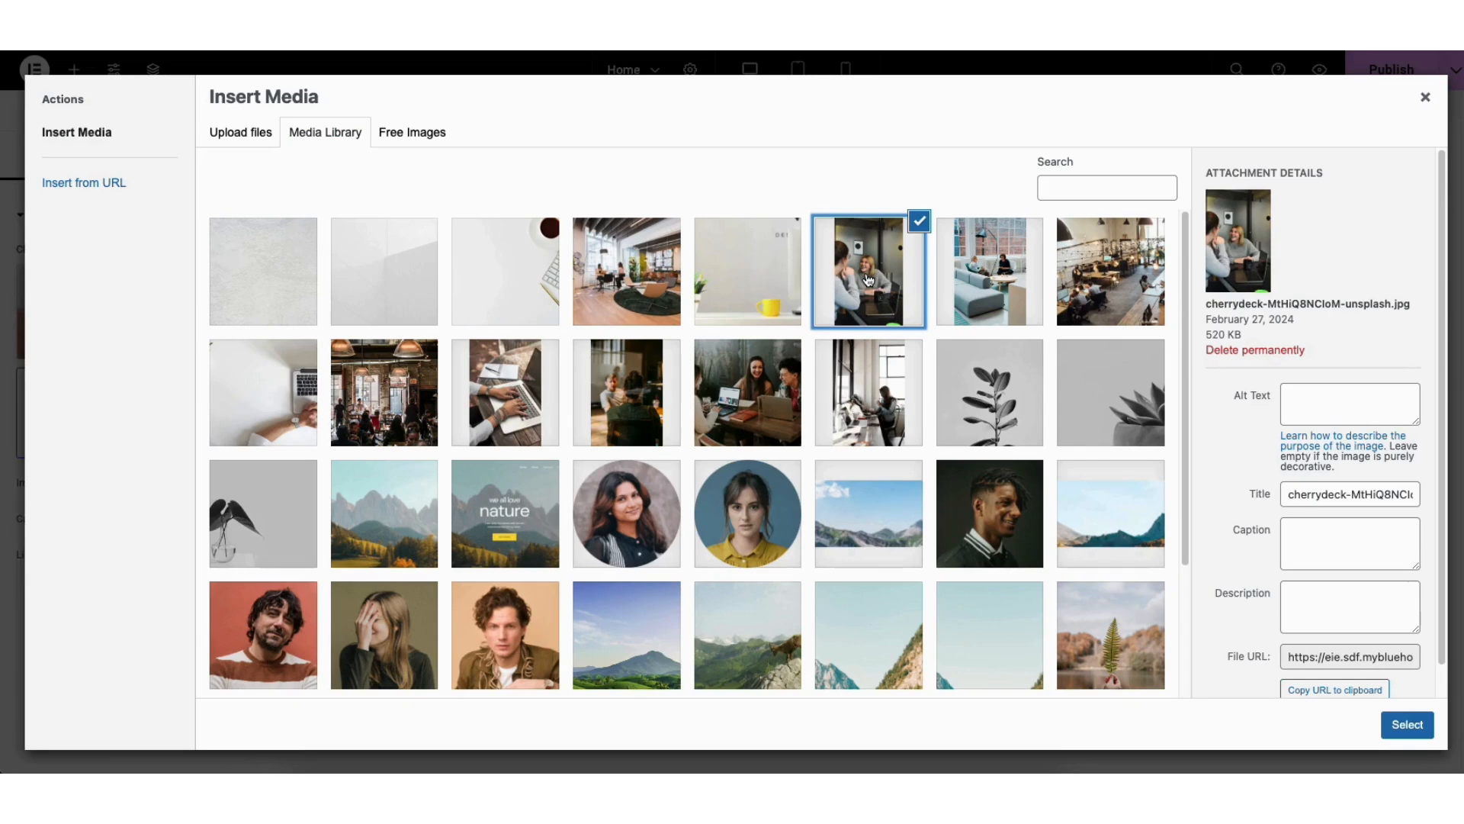
pyautogui.click(1407, 724)
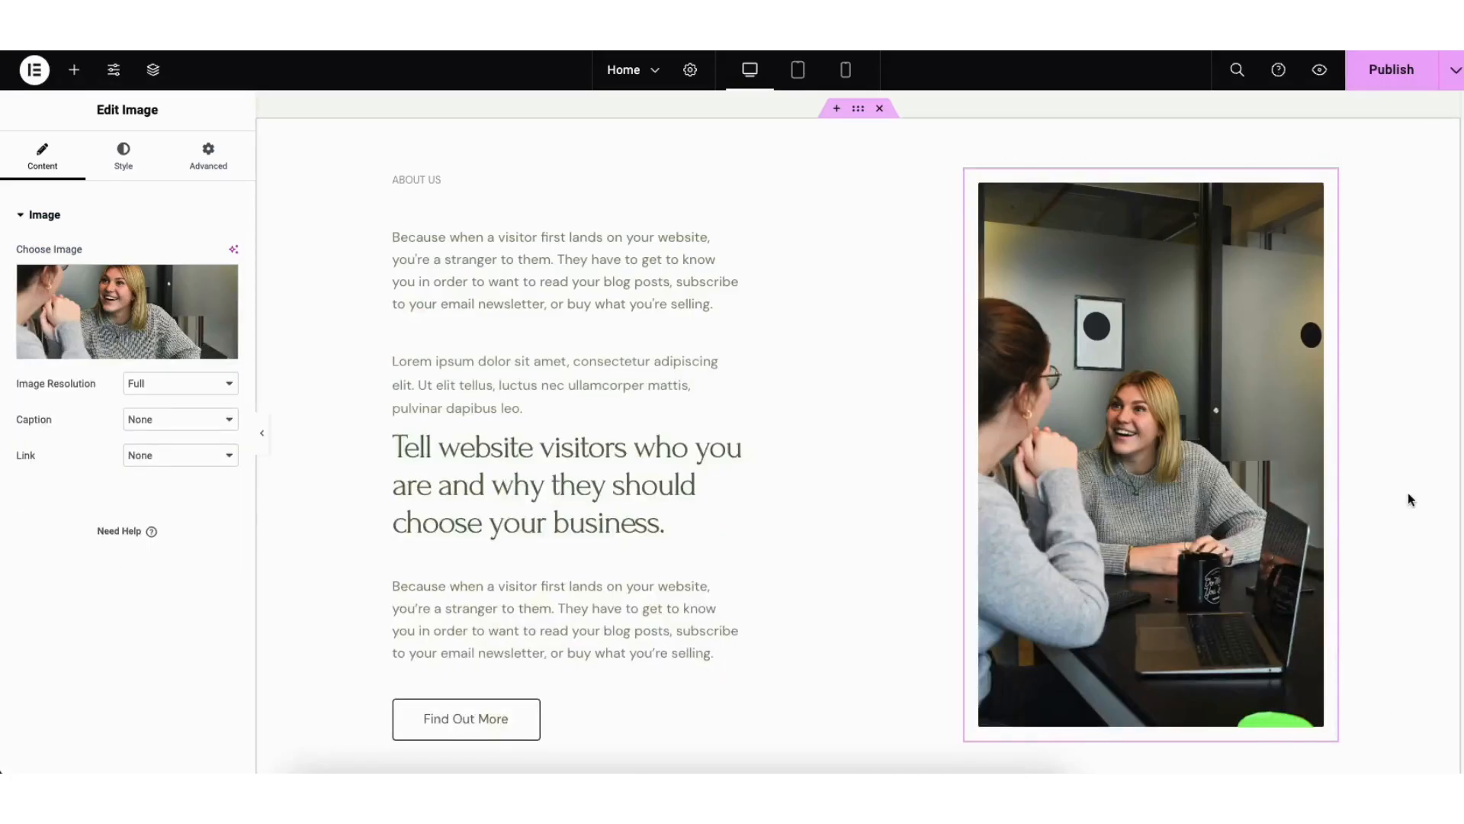
# Step: Replace the background image of the "QUESTIONS?" container with the media library photo of a white desk with a keyboard
pyautogui.scroll(-4, 1408, 499)
pyautogui.scroll(-3, 1401, 579)
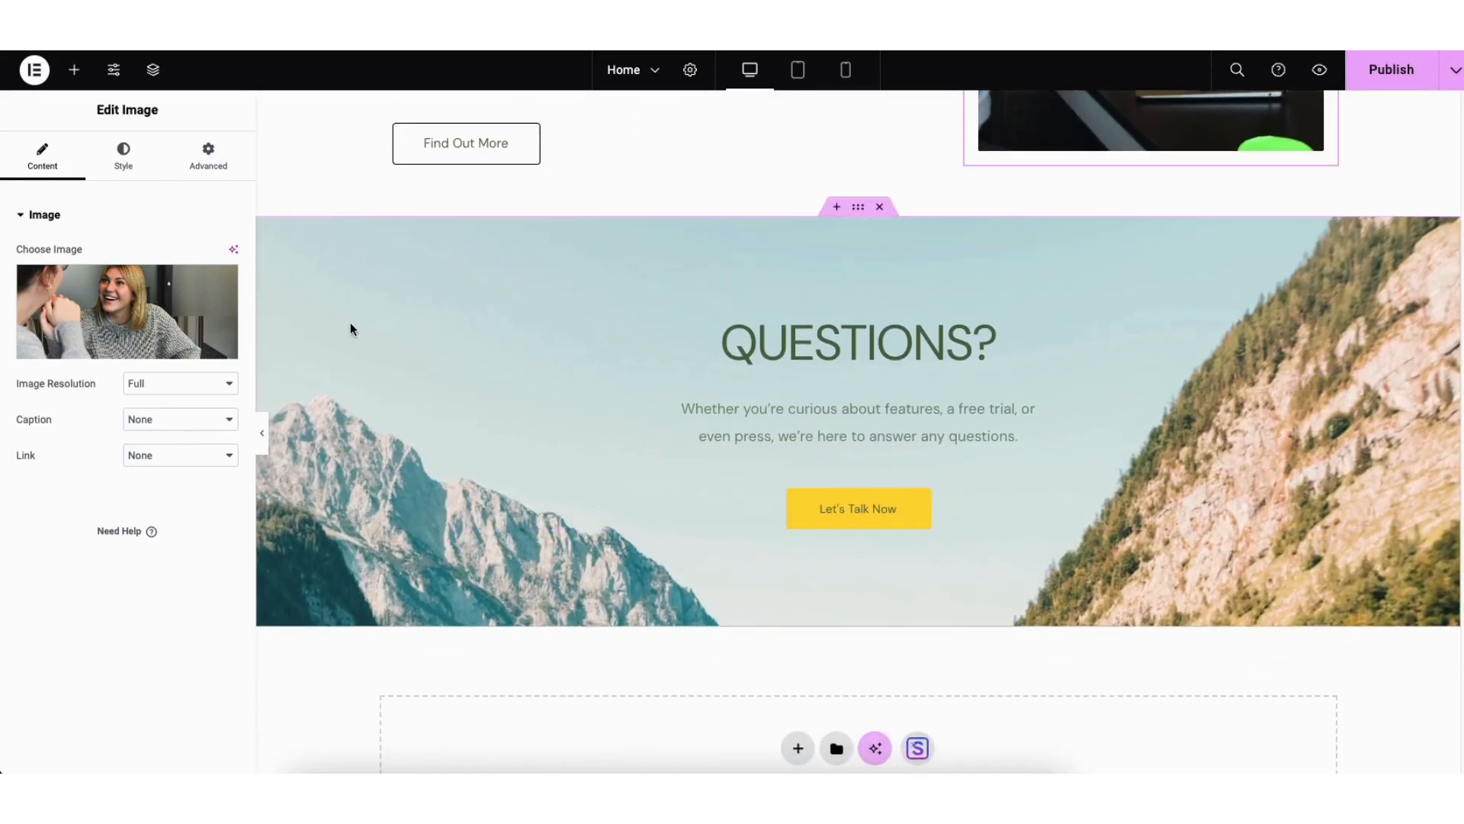
pyautogui.rightClick(311, 256)
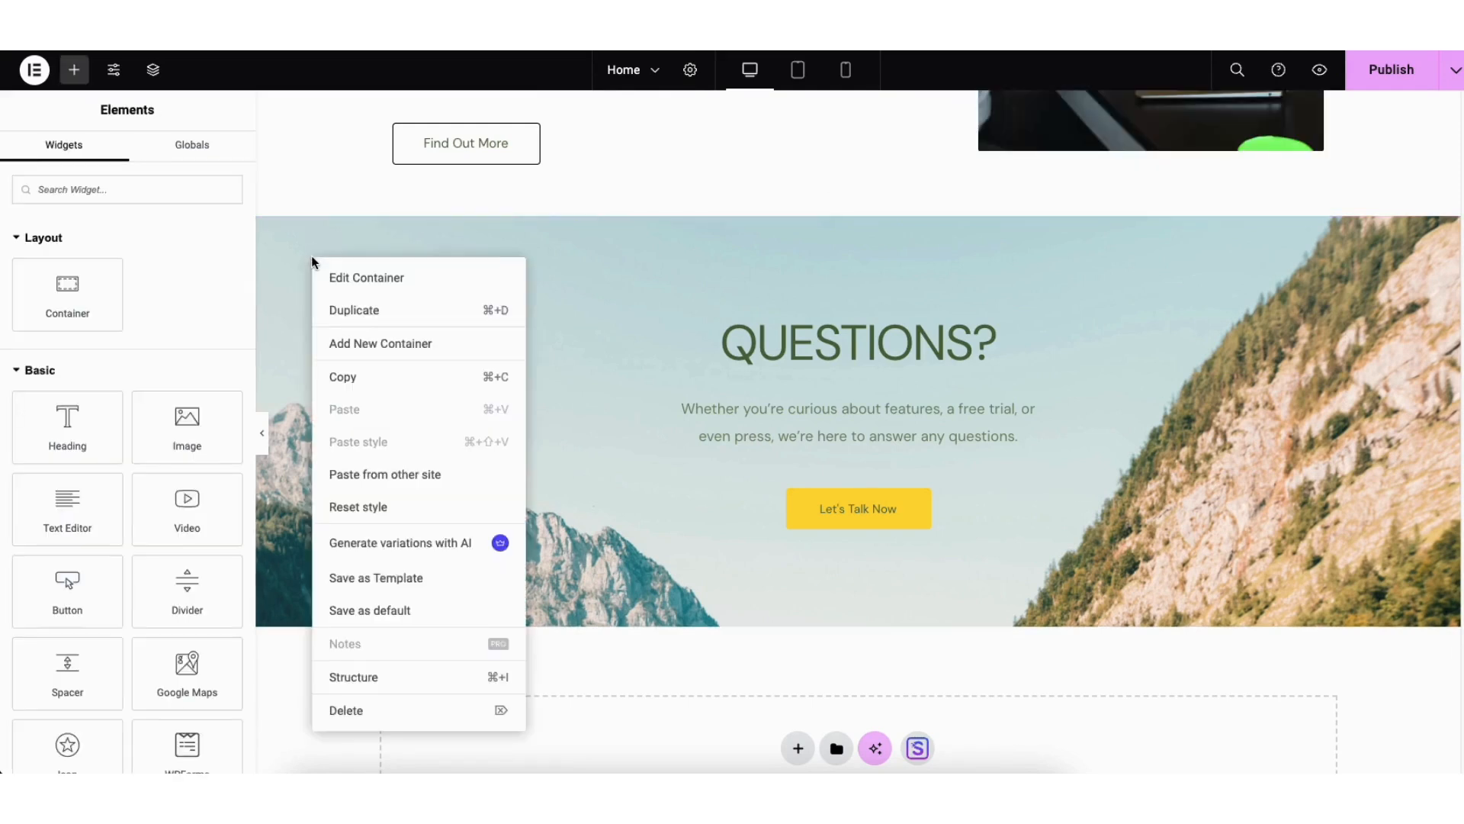
pyautogui.click(352, 281)
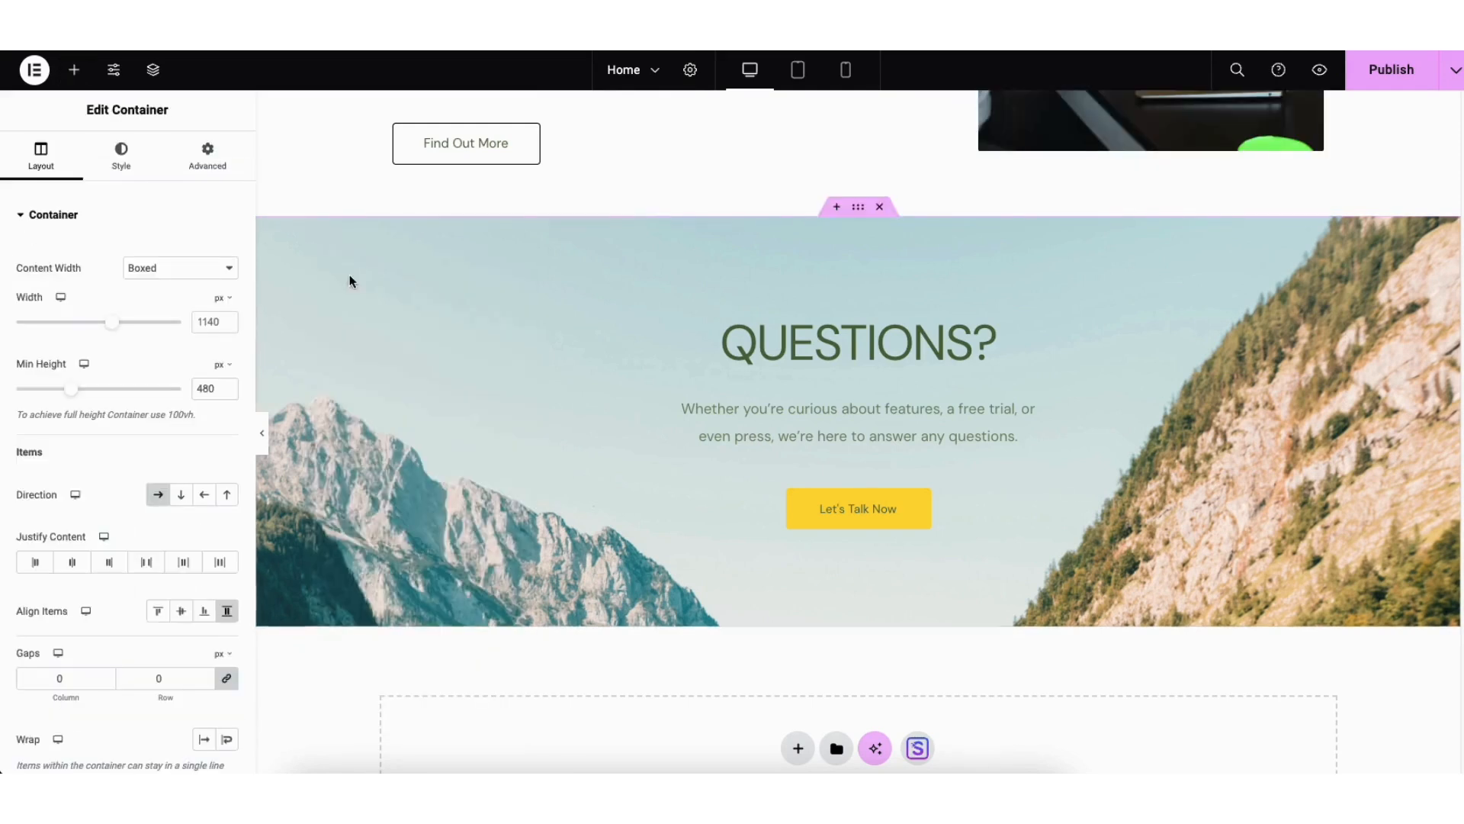
pyautogui.click(119, 164)
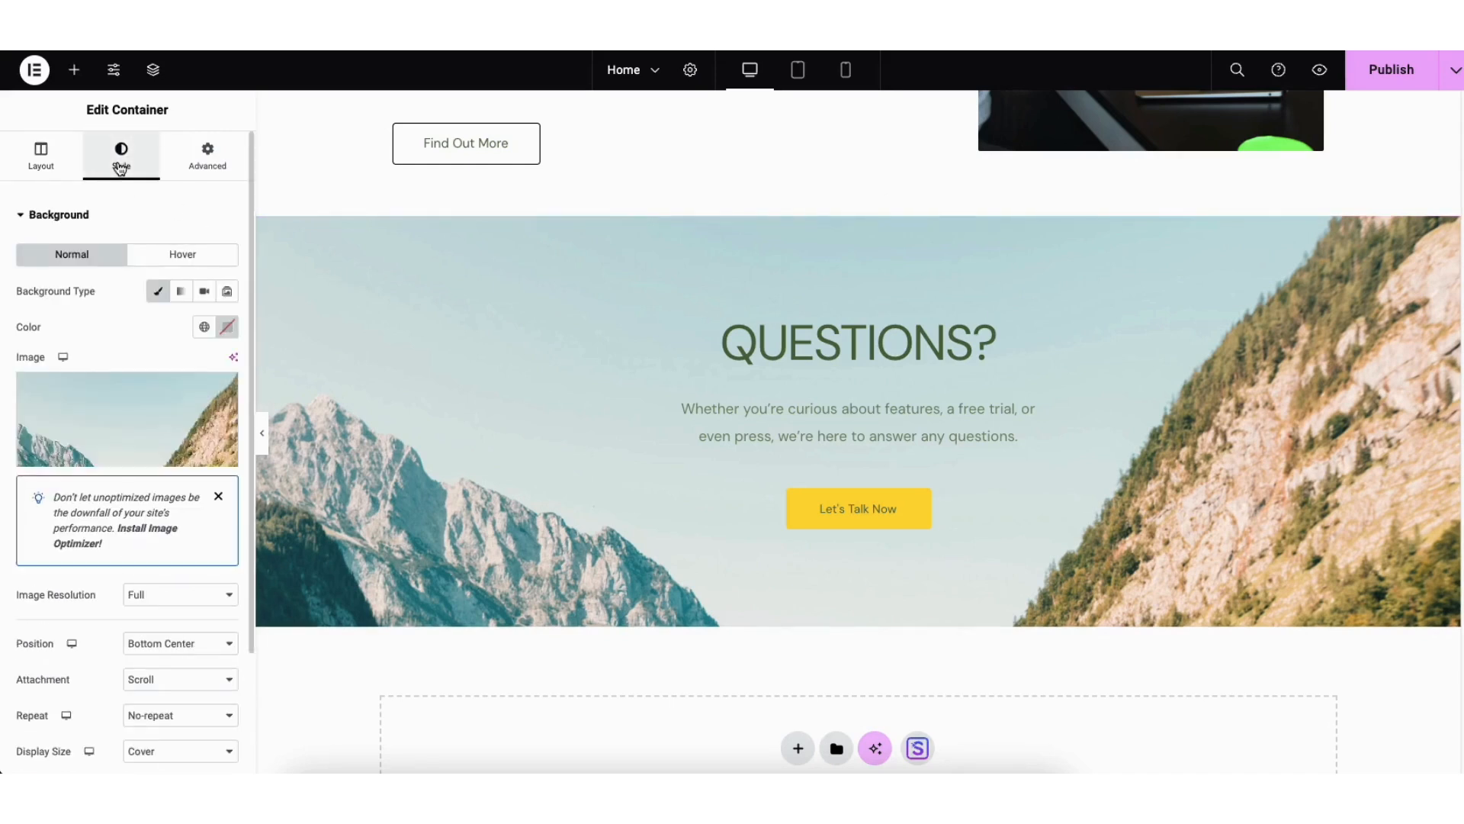
pyautogui.moveTo(147, 423)
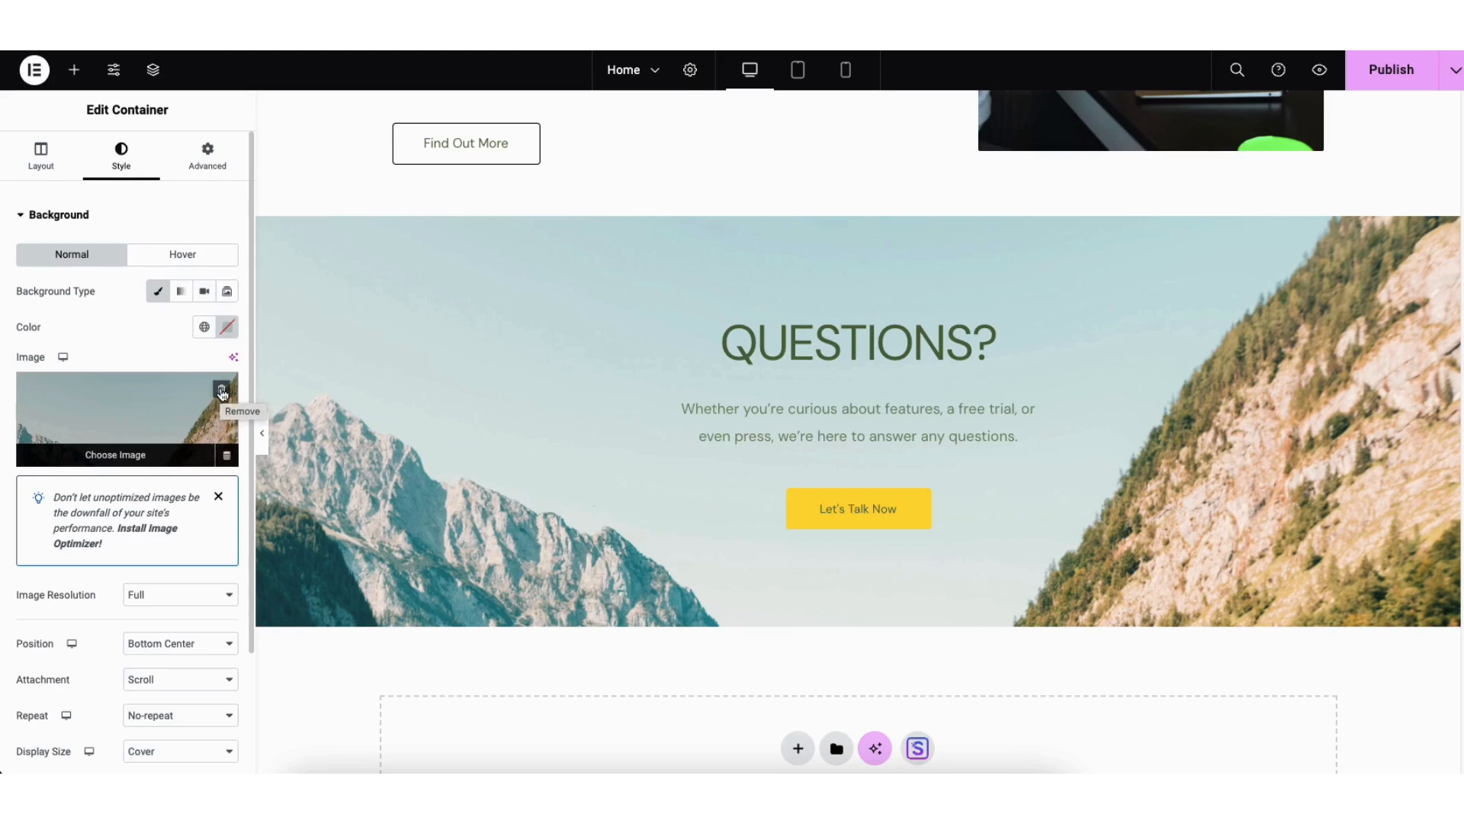
pyautogui.click(126, 437)
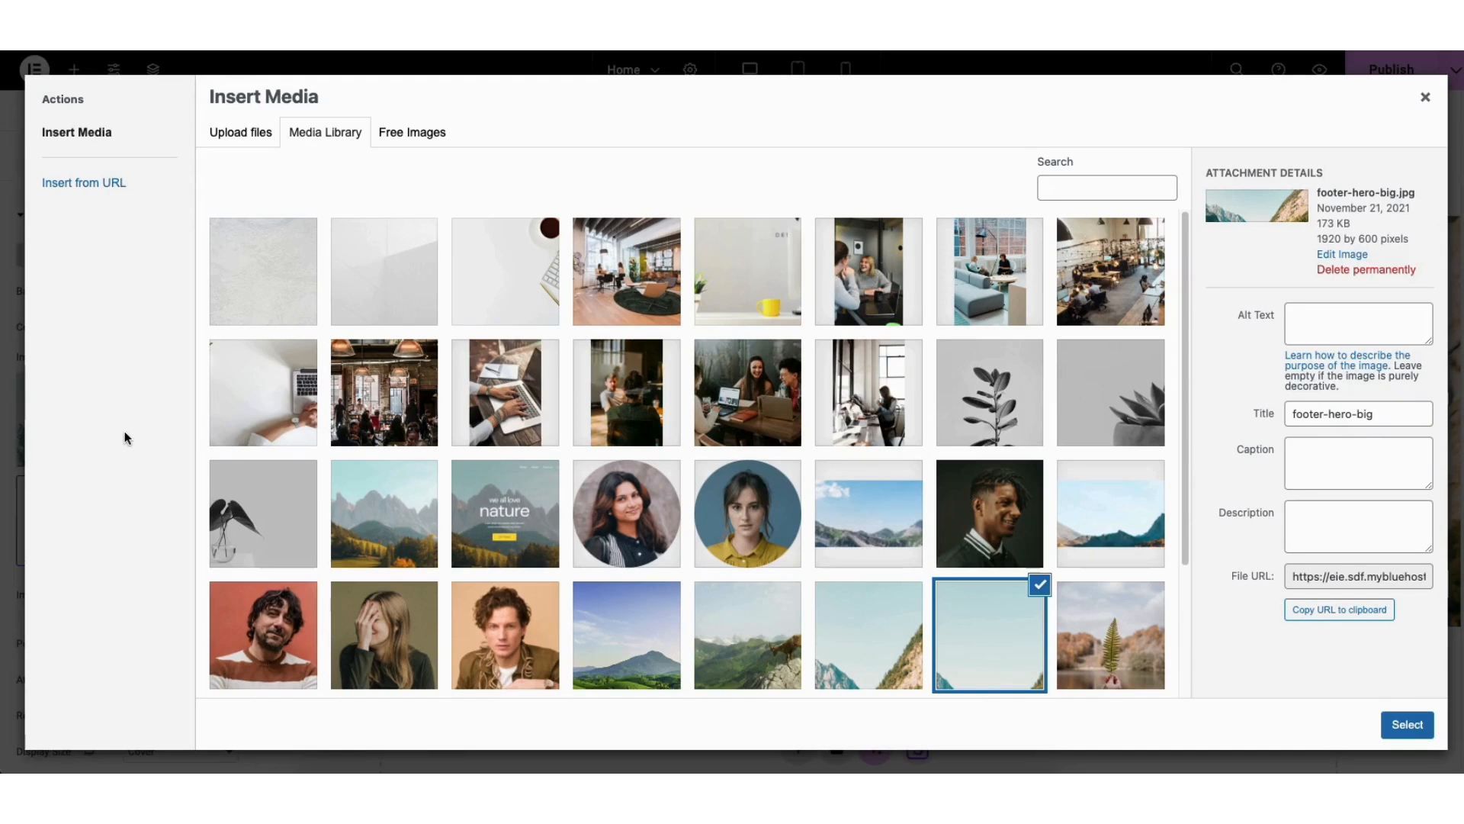
pyautogui.click(516, 276)
pyautogui.click(1386, 718)
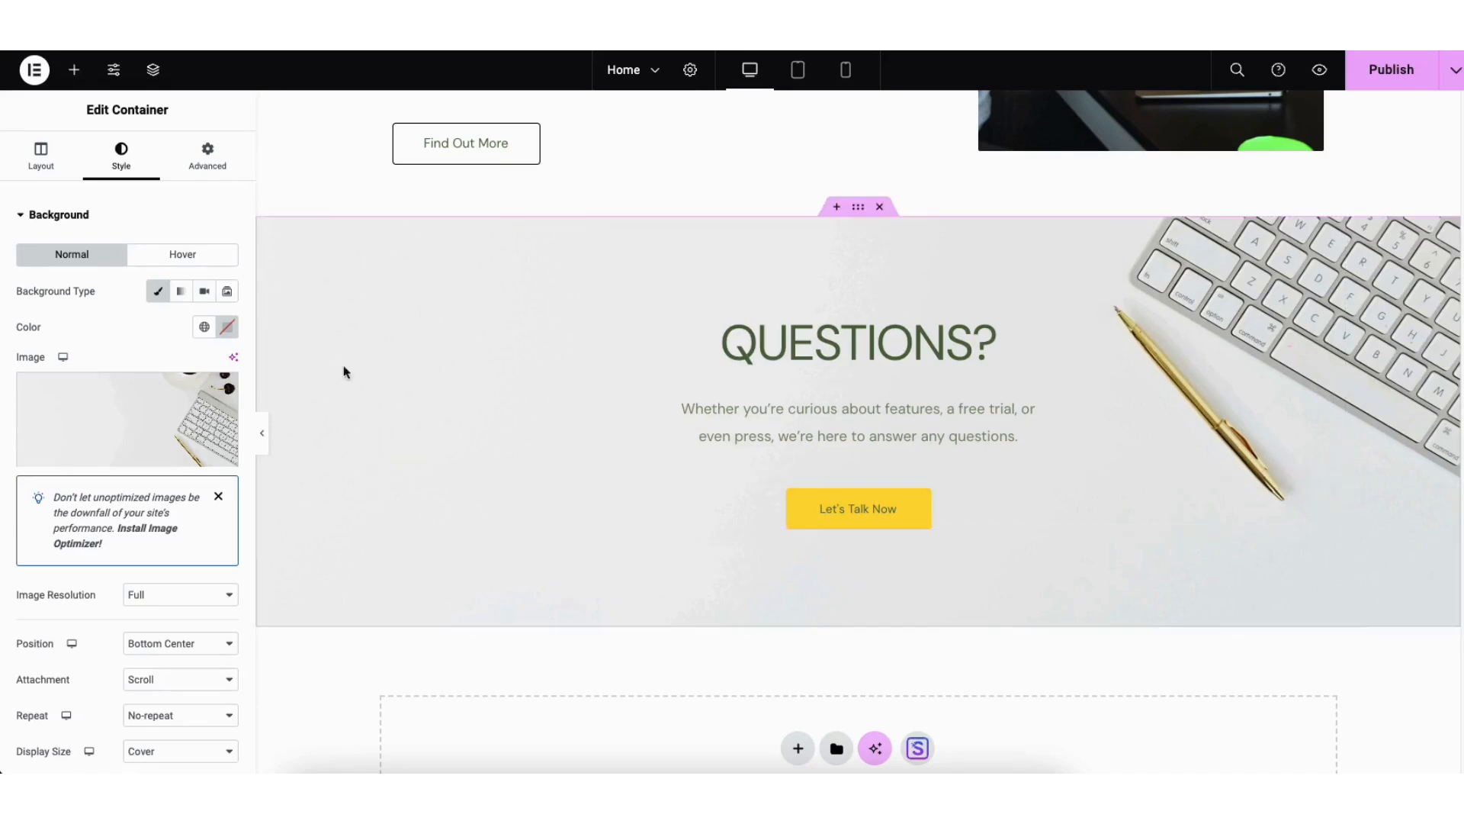
# Step: Add a classic background overlay to the "QUESTIONS?" container, trying pink #F59F9F at 0.52 opacity and settling on white at 0.5
pyautogui.scroll(-3, 248, 377)
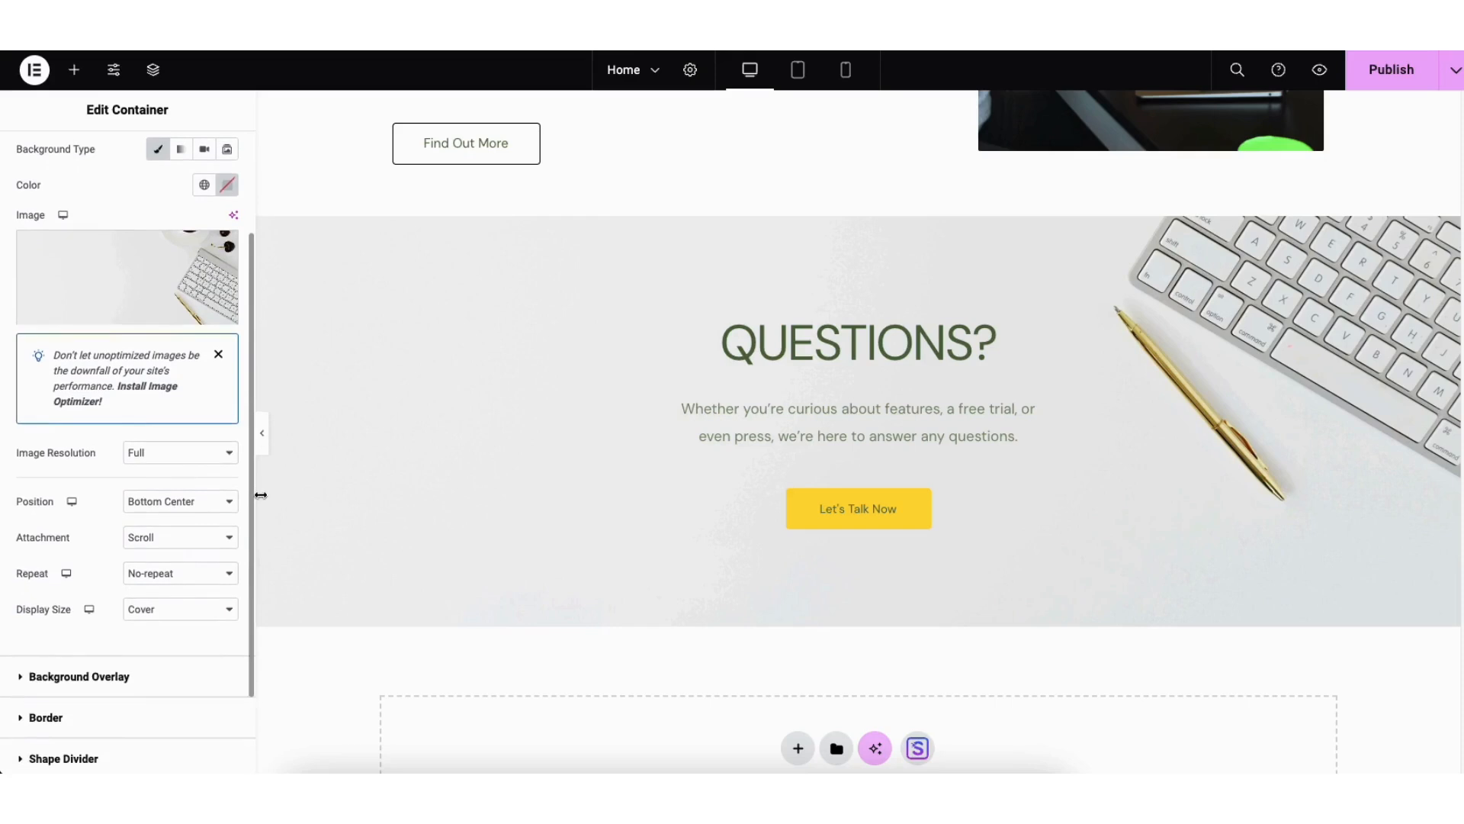
pyautogui.scroll(-2, 191, 533)
pyautogui.click(116, 610)
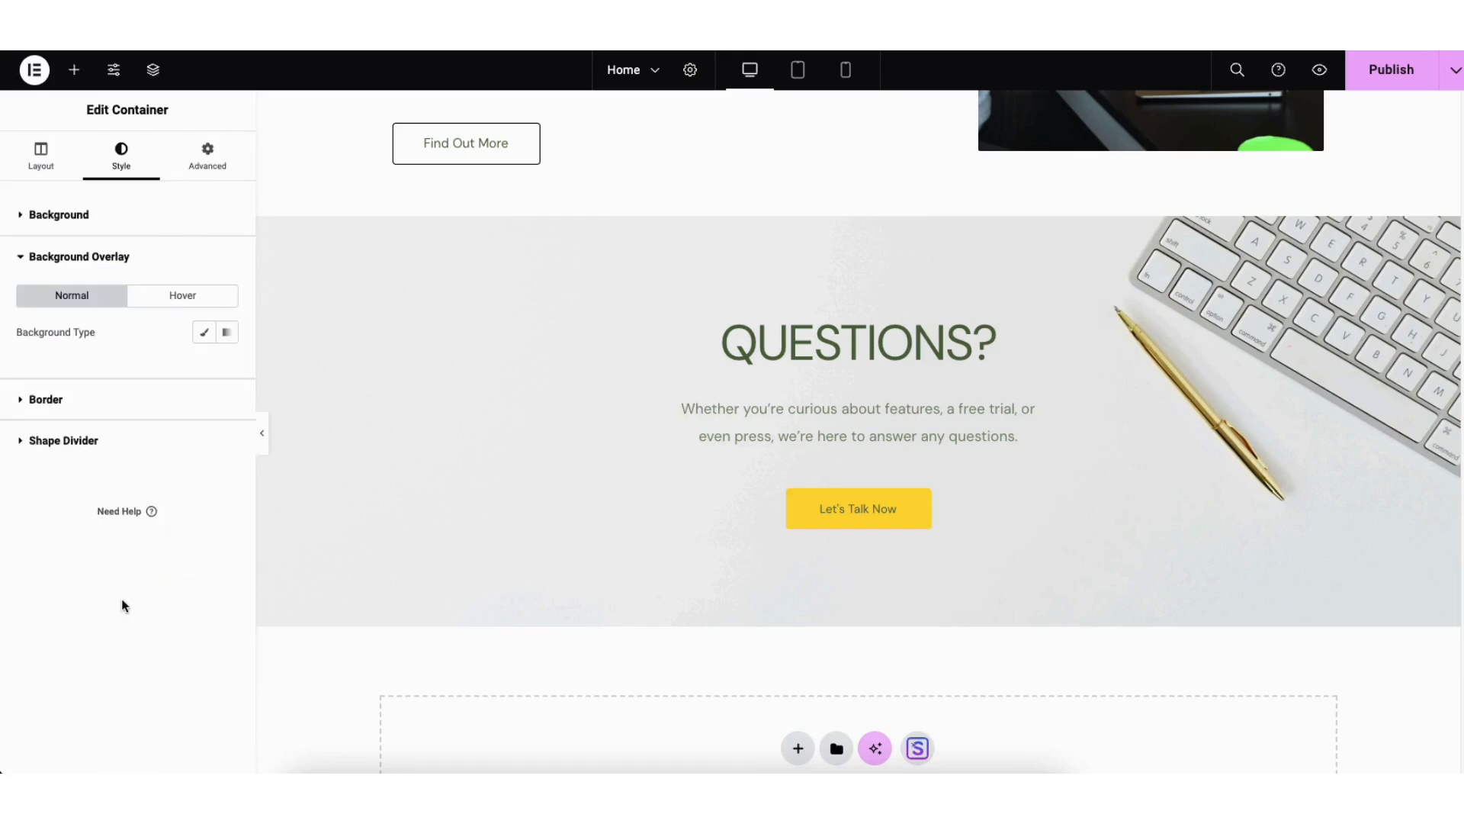
pyautogui.click(204, 333)
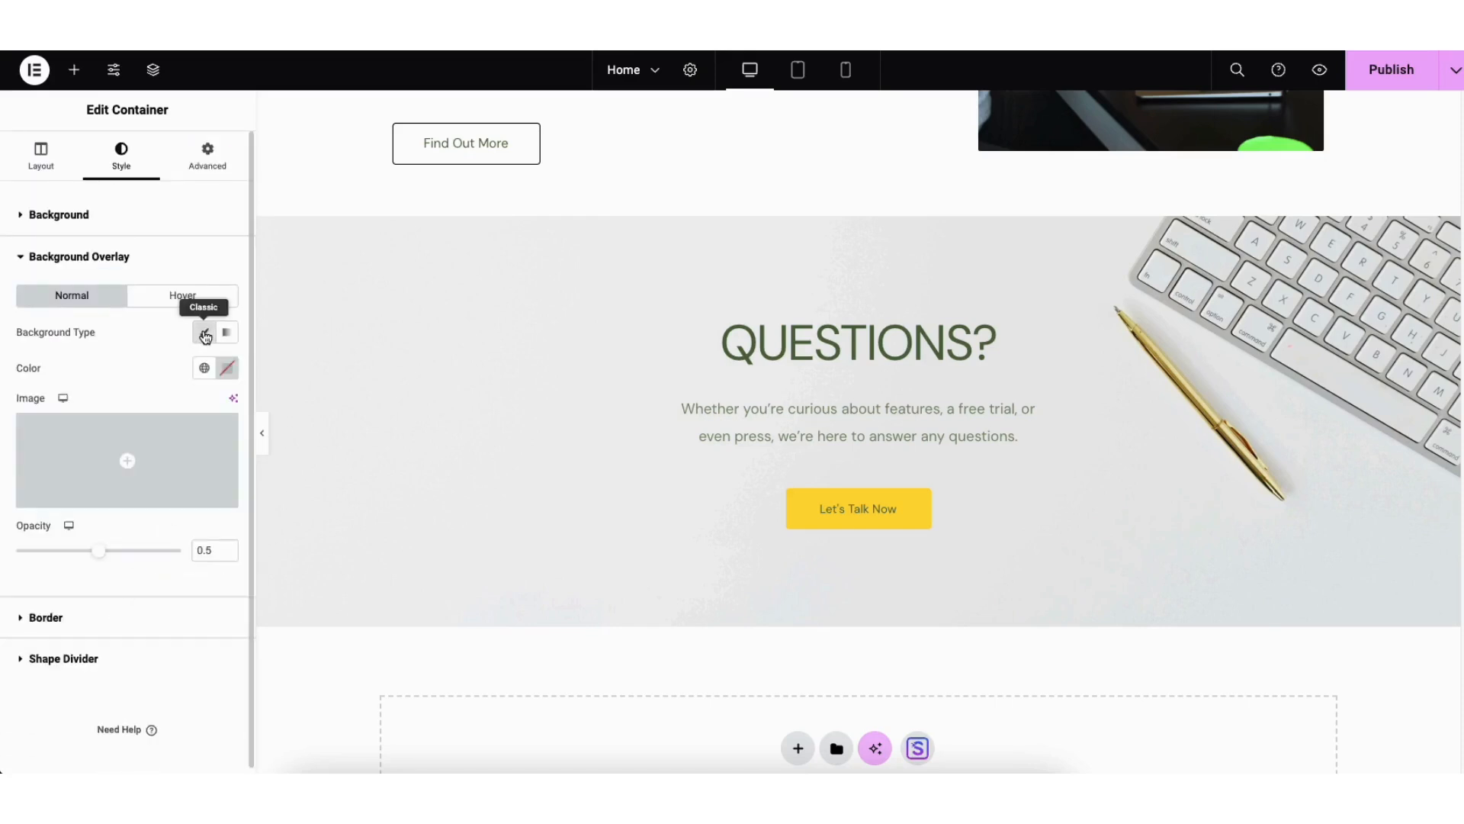
pyautogui.click(227, 368)
pyautogui.moveTo(228, 562); pyautogui.dragTo(188, 479)
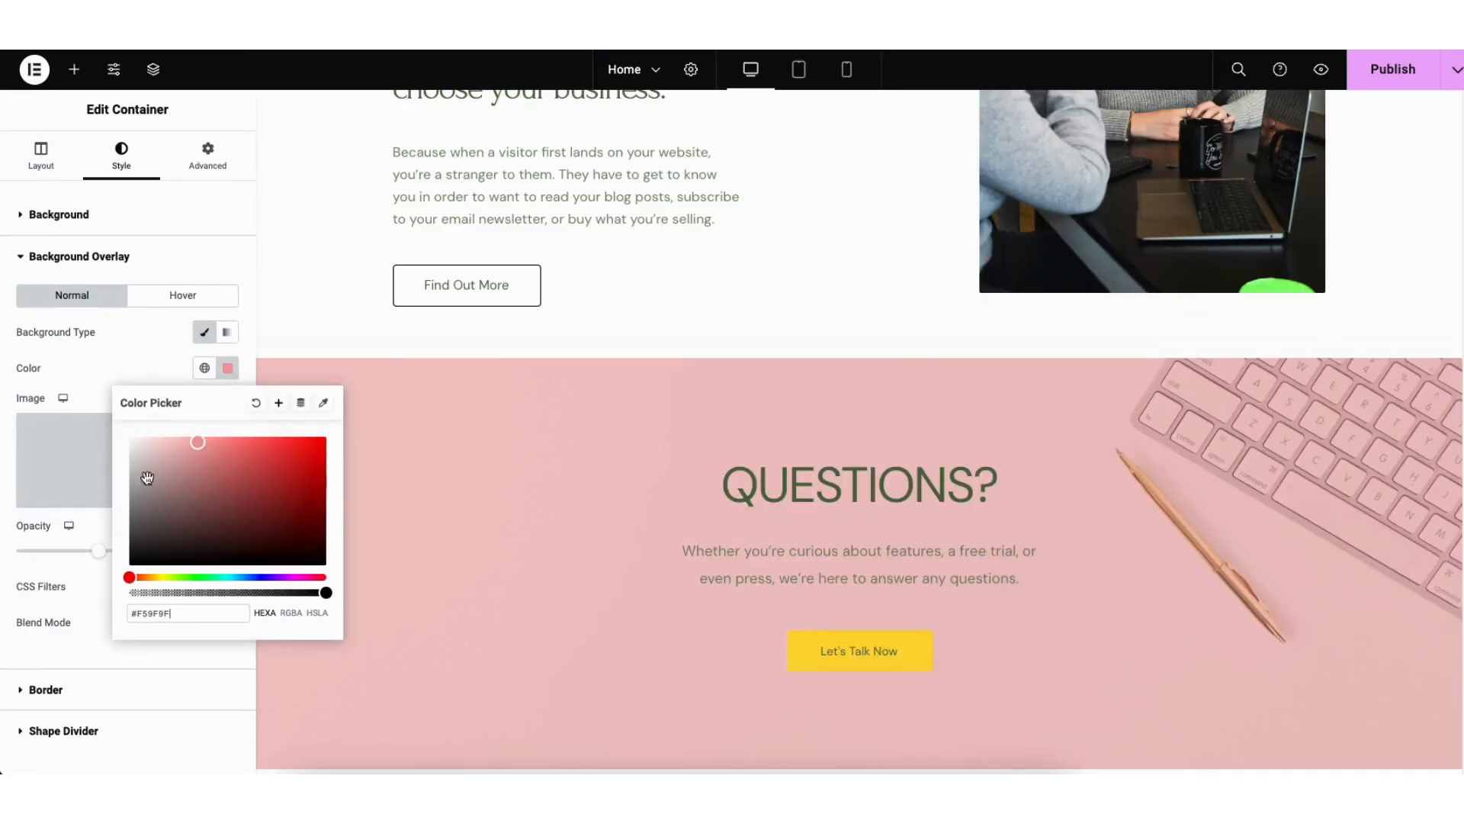
pyautogui.click(96, 540)
pyautogui.moveTo(95, 544)
pyautogui.mouseDown()
pyautogui.moveTo(69, 555)
pyautogui.moveTo(103, 563)
pyautogui.mouseUp()
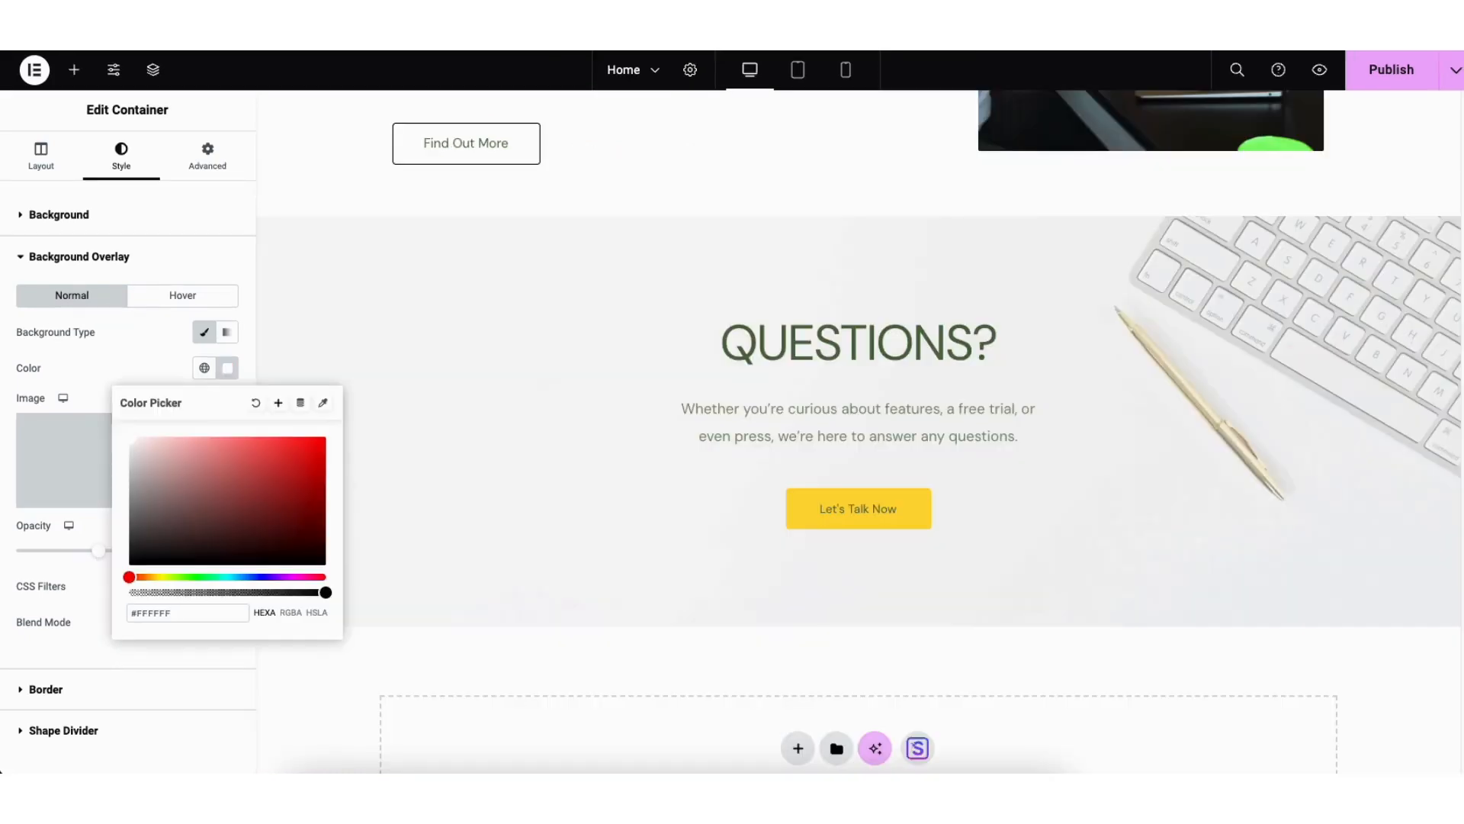
# Step: Give the About Us container a classic background with the color #FFFFFF
pyautogui.scroll(8, 1438, 510)
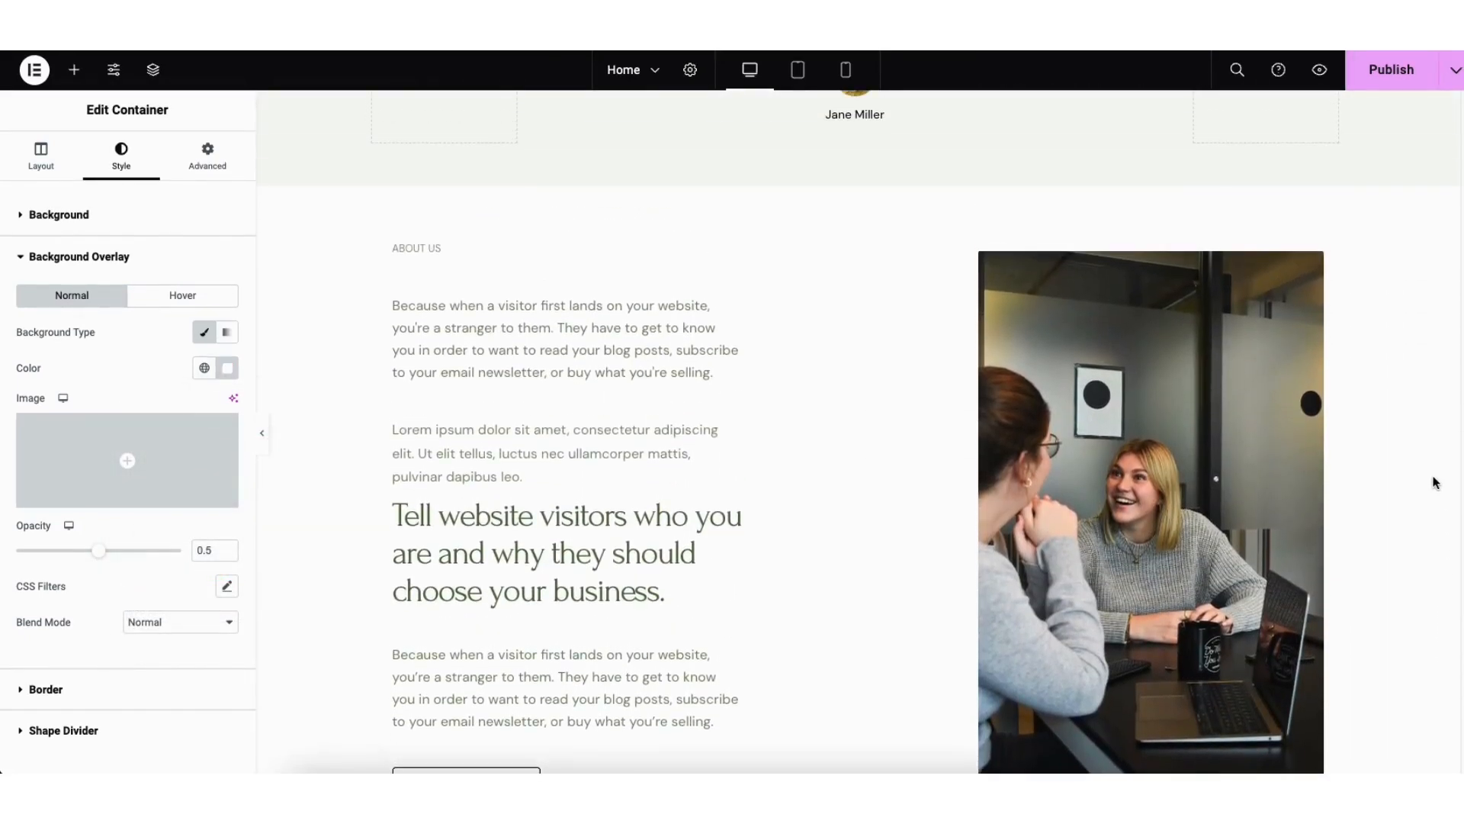
pyautogui.rightClick(315, 216)
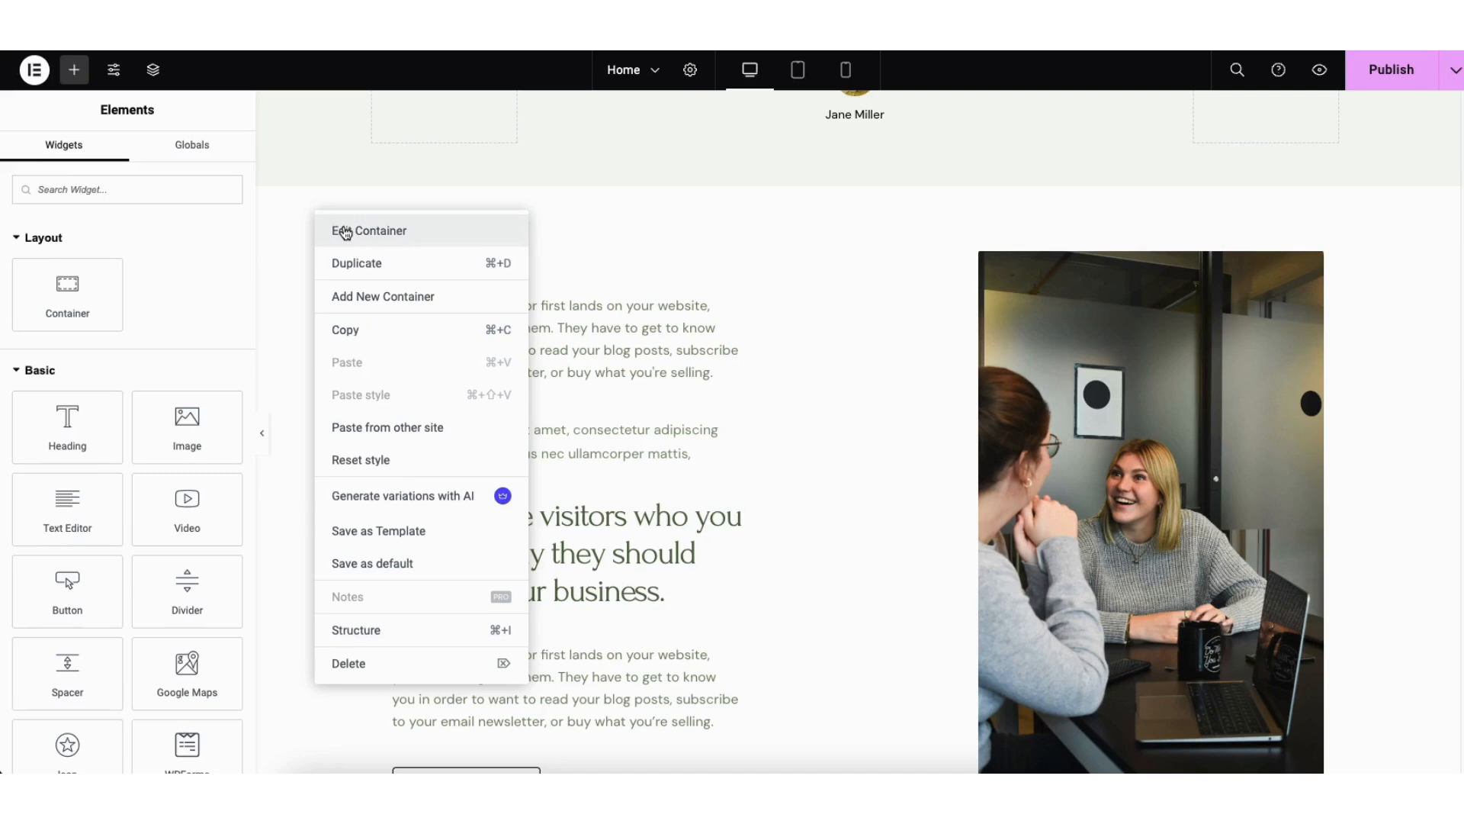
pyautogui.click(345, 232)
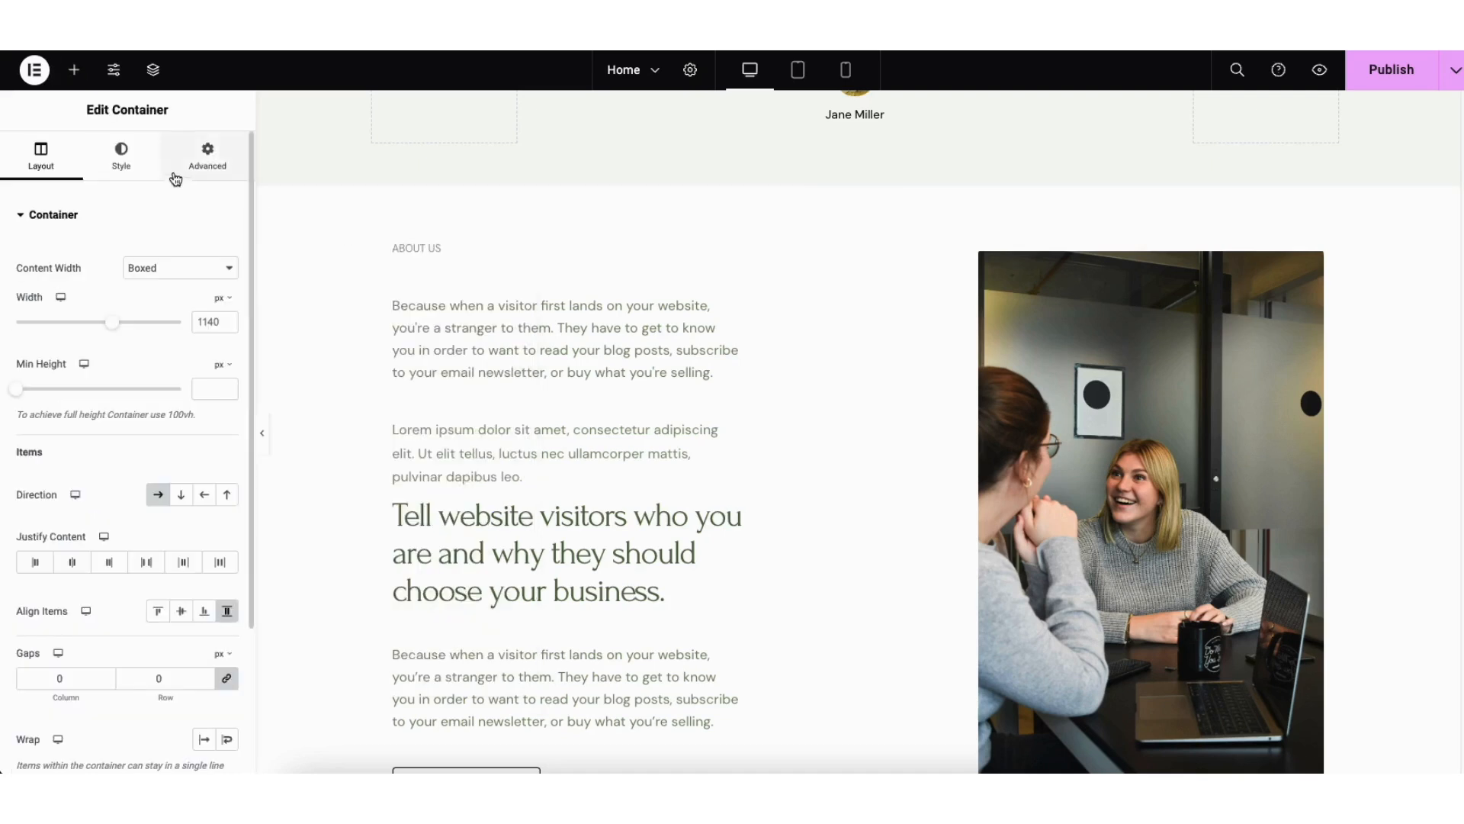
pyautogui.click(120, 157)
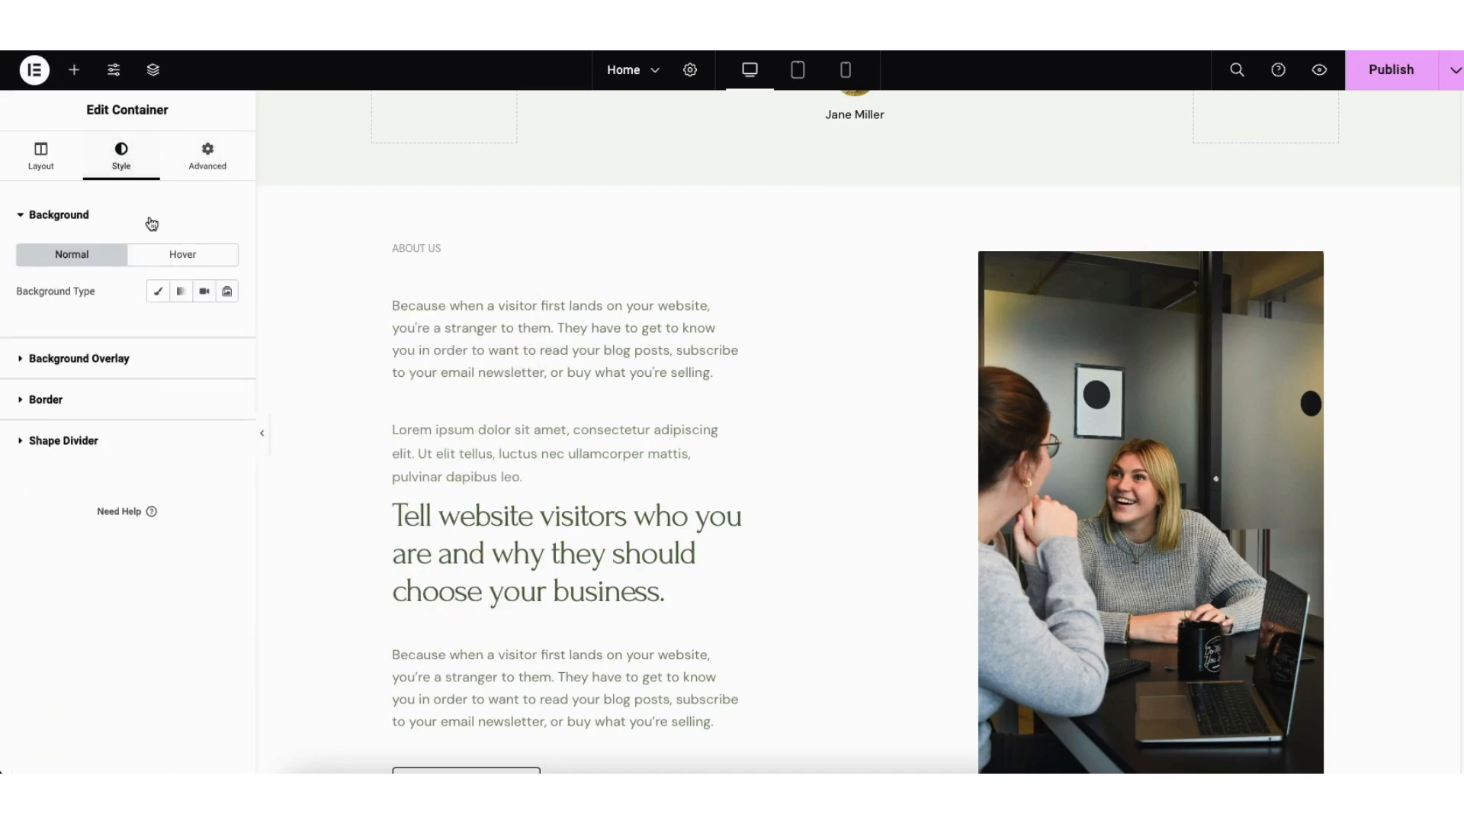
pyautogui.click(158, 293)
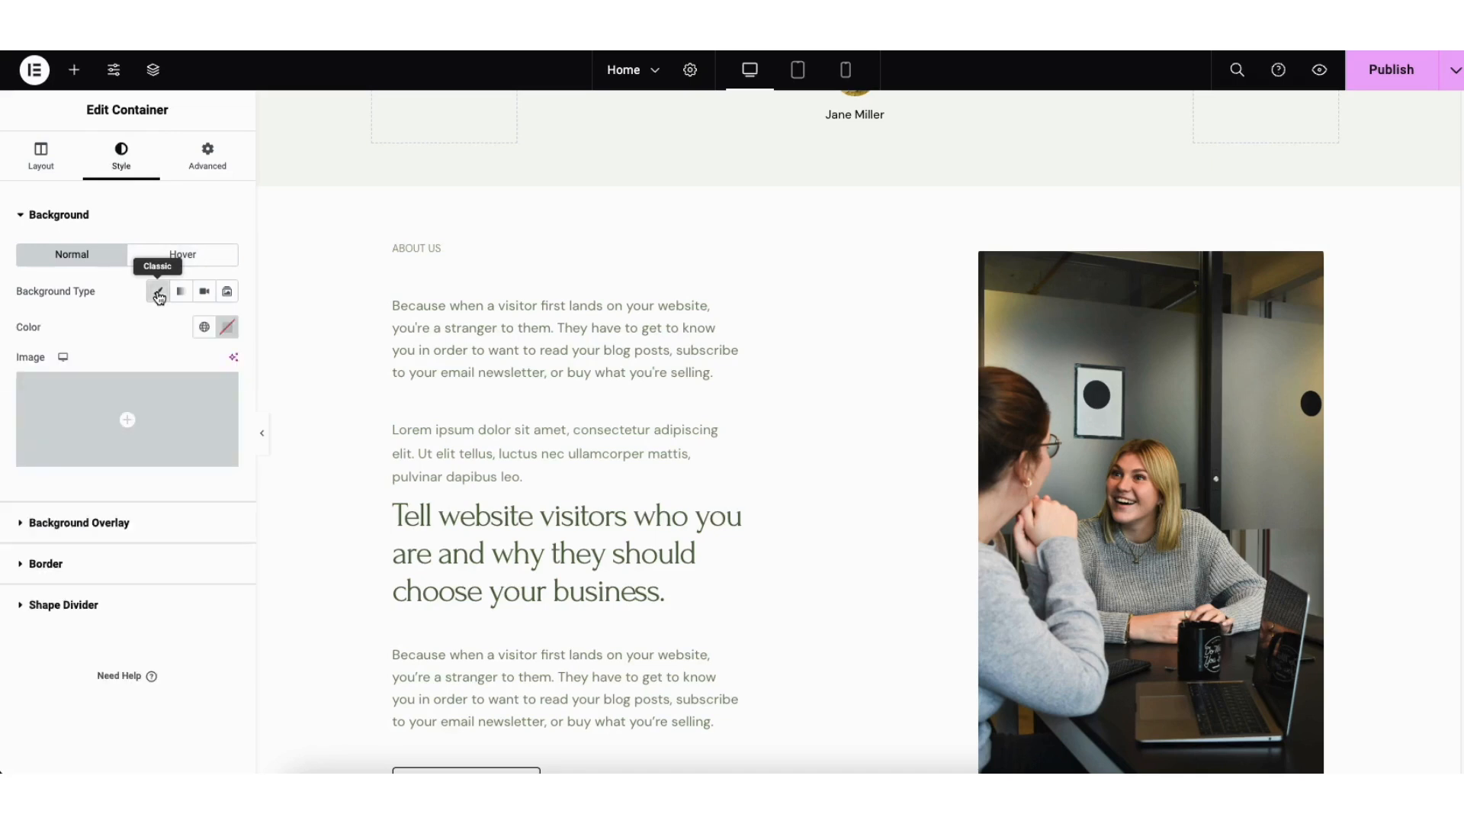
pyautogui.click(227, 326)
pyautogui.click(237, 433)
pyautogui.moveTo(247, 432); pyautogui.dragTo(126, 395)
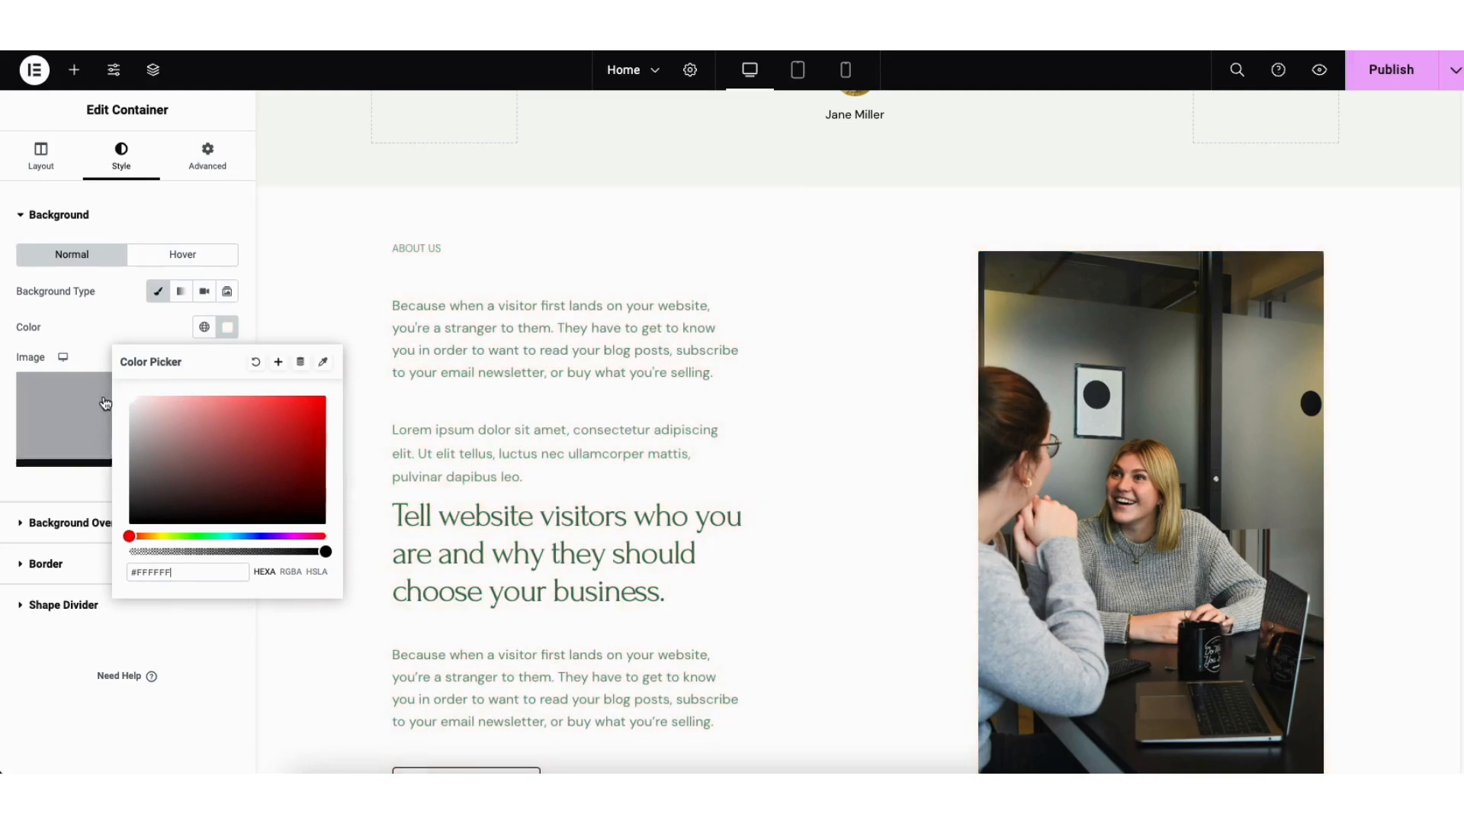
pyautogui.click(308, 320)
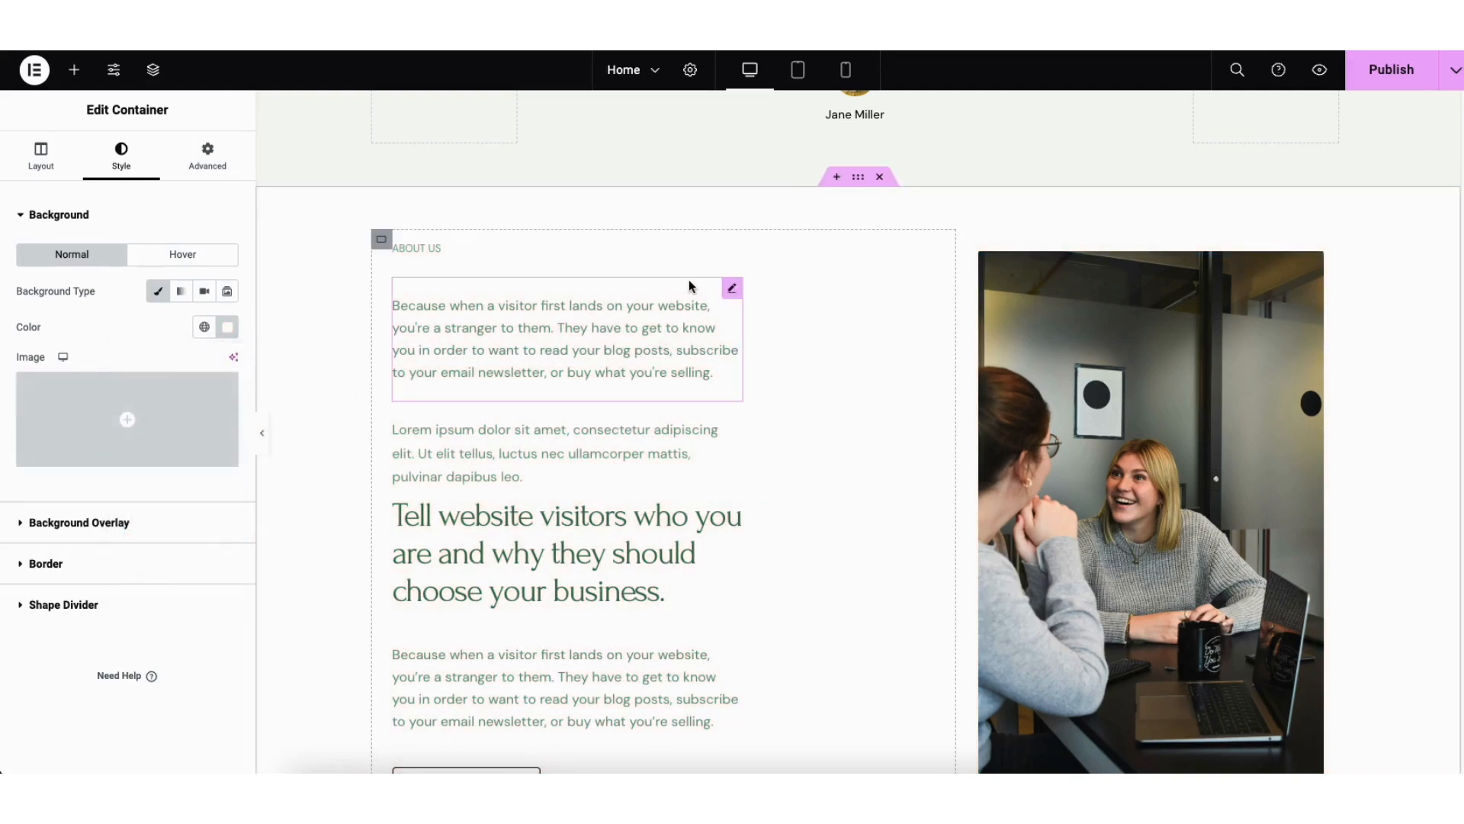
# Step: Insert a container with two equal columns above the About Us section and add a Heading widget to its first column
pyautogui.click(837, 178)
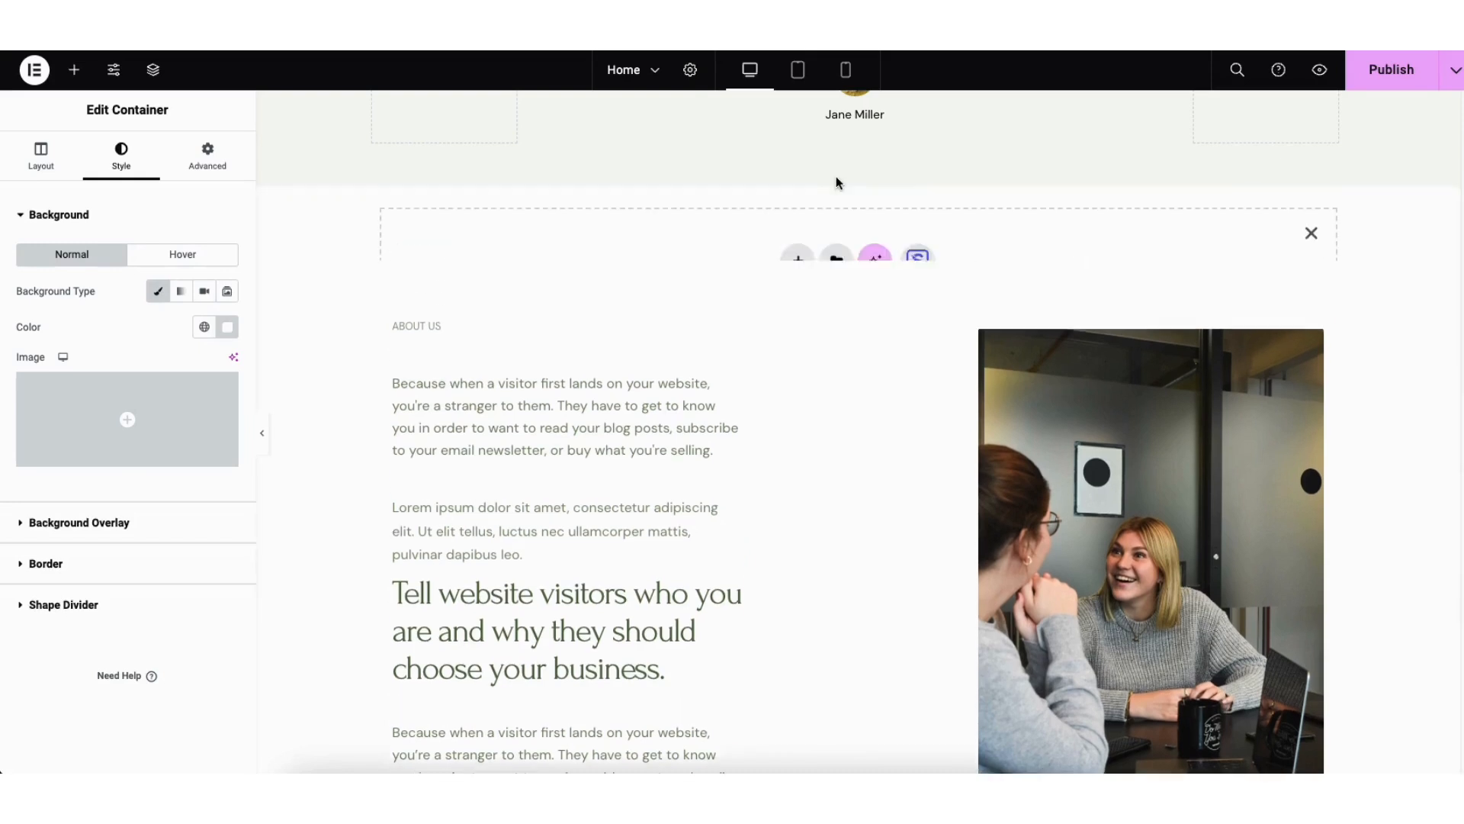
pyautogui.click(798, 267)
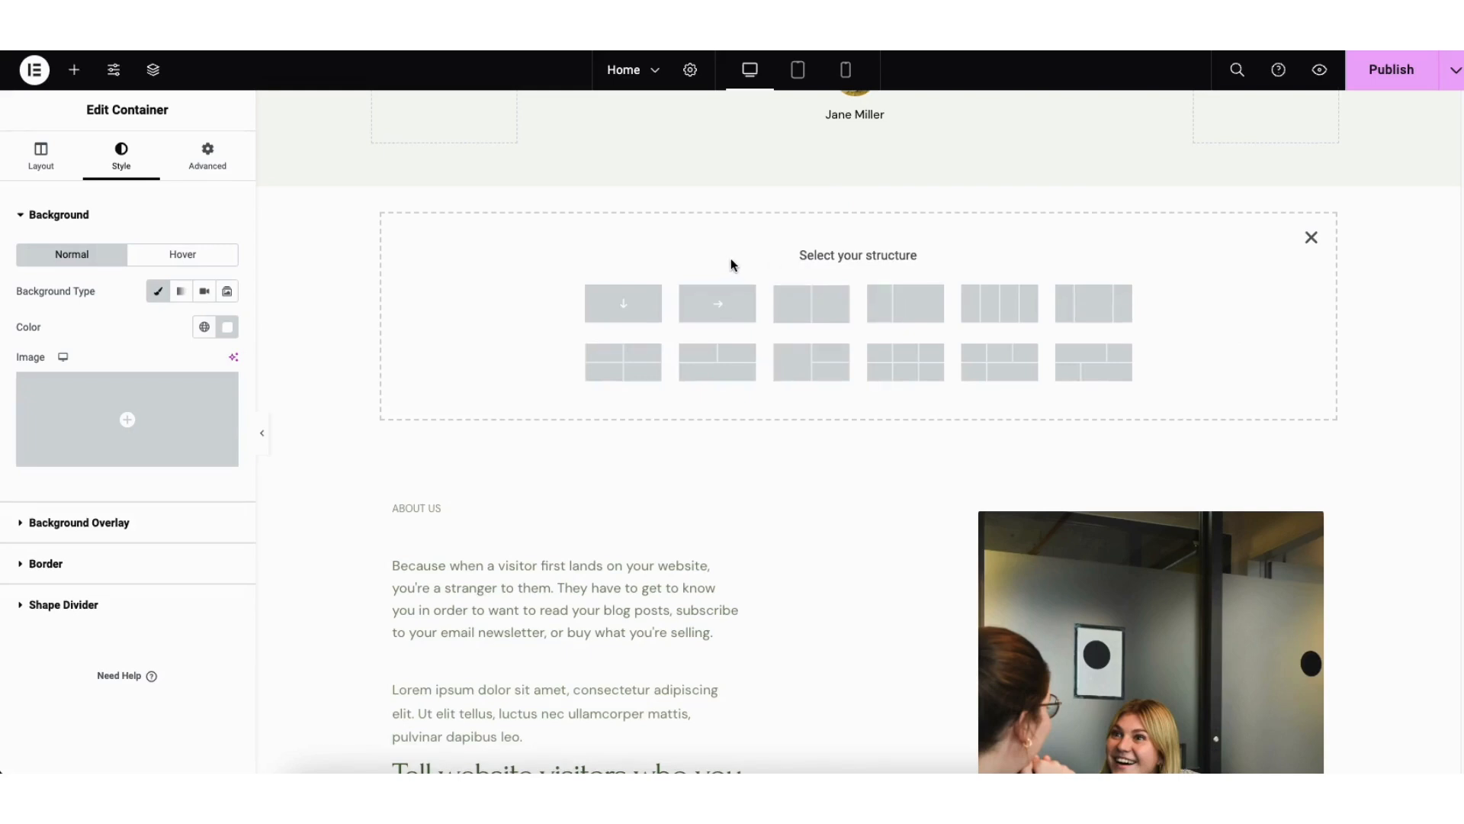
pyautogui.click(791, 307)
pyautogui.click(74, 70)
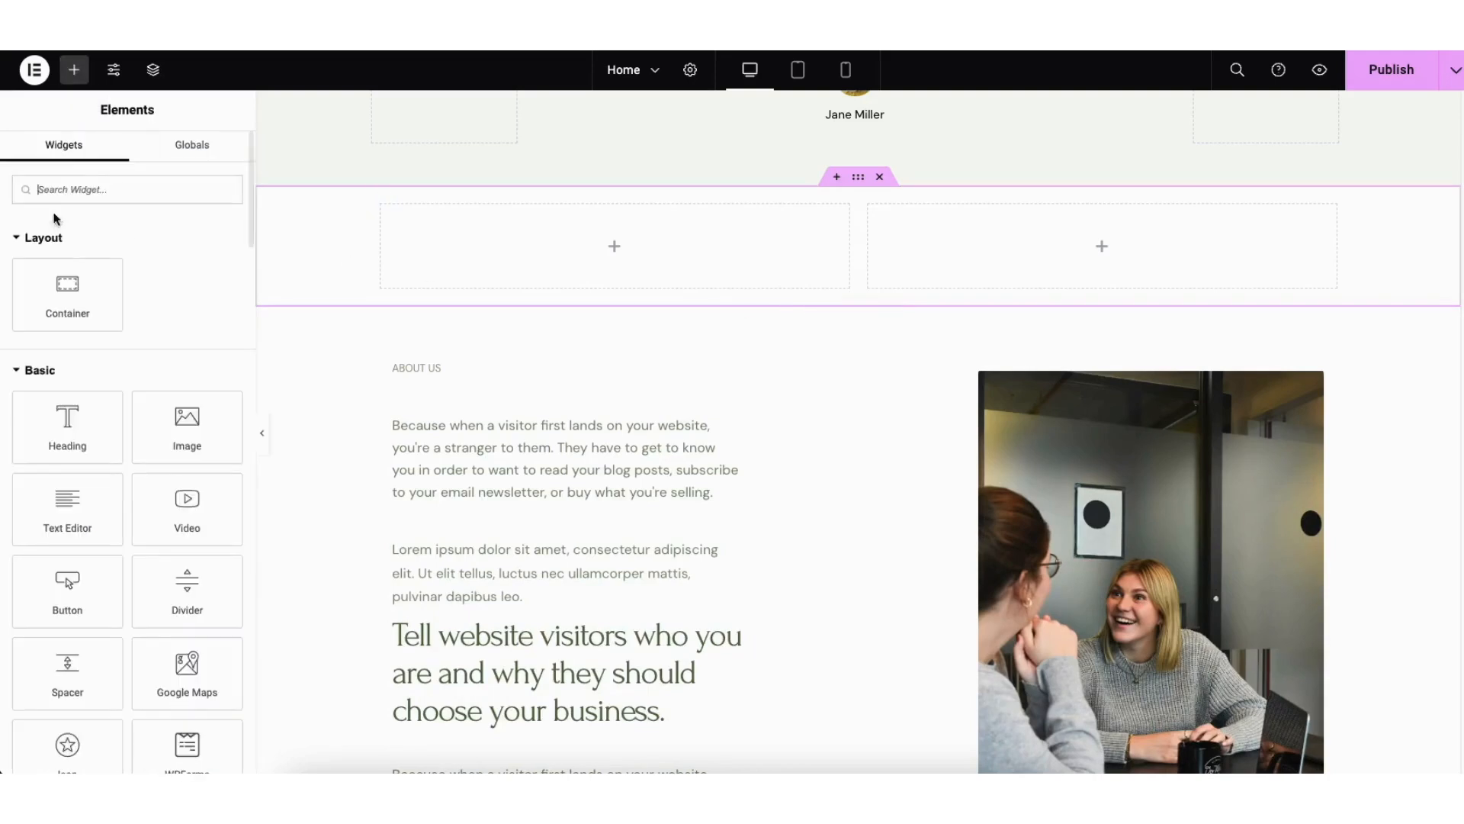
pyautogui.moveTo(67, 408); pyautogui.dragTo(556, 255)
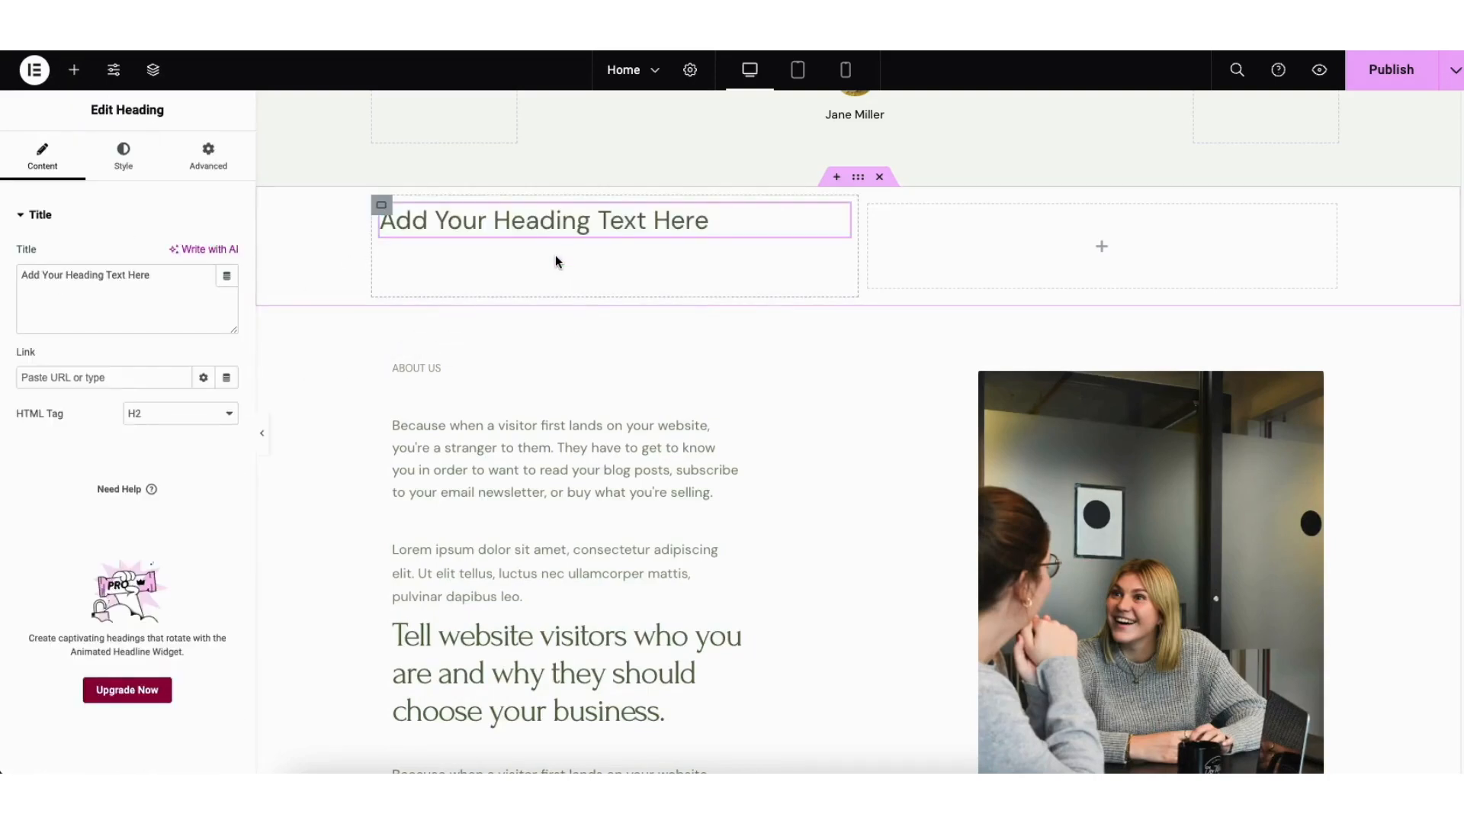
# Step: Delete the new two-column container above the About Us section and try repositioning the About Us container
pyautogui.click(859, 178)
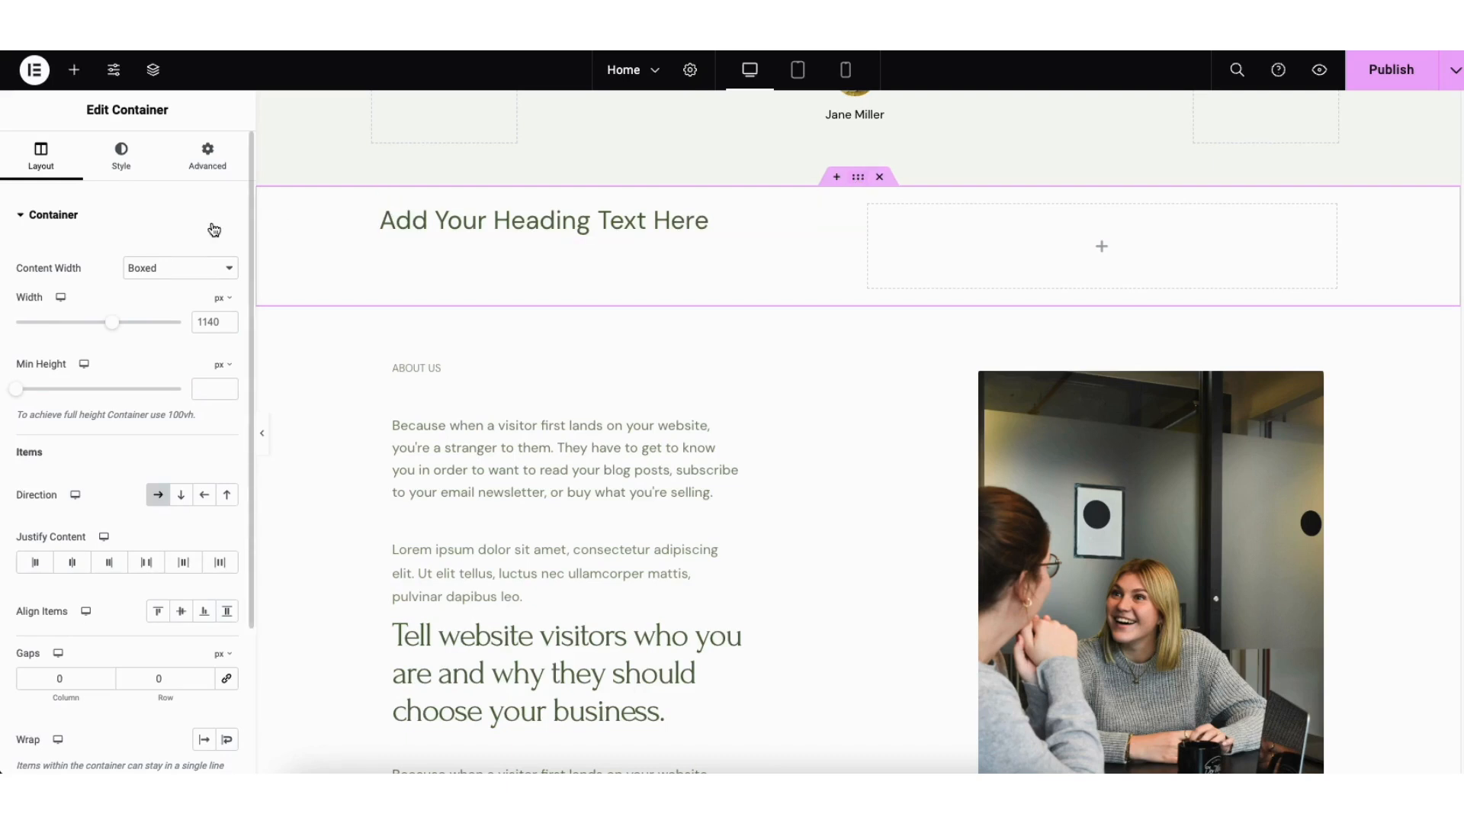
pyautogui.click(882, 178)
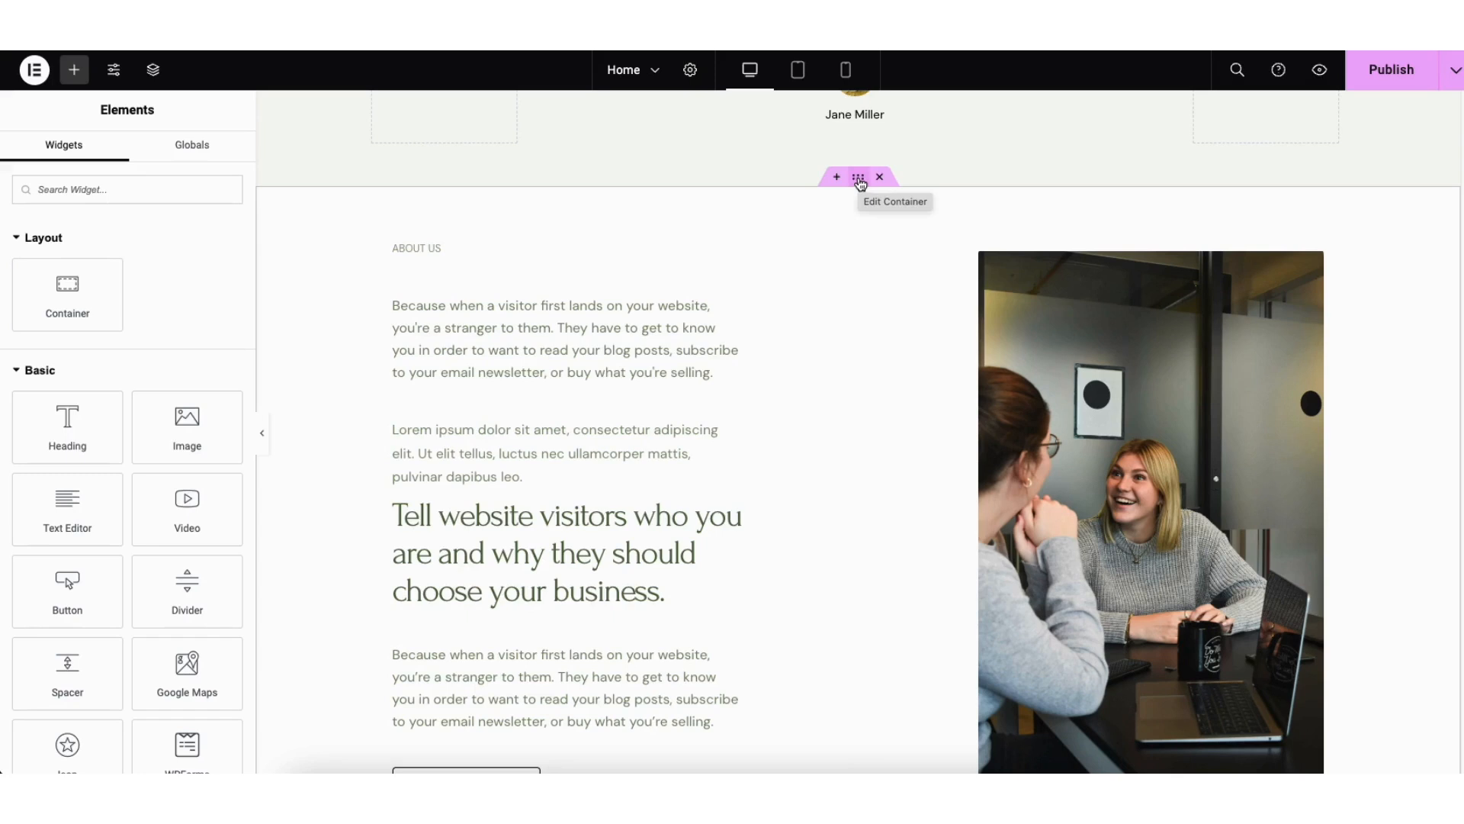
pyautogui.moveTo(859, 183); pyautogui.dragTo(809, 218)
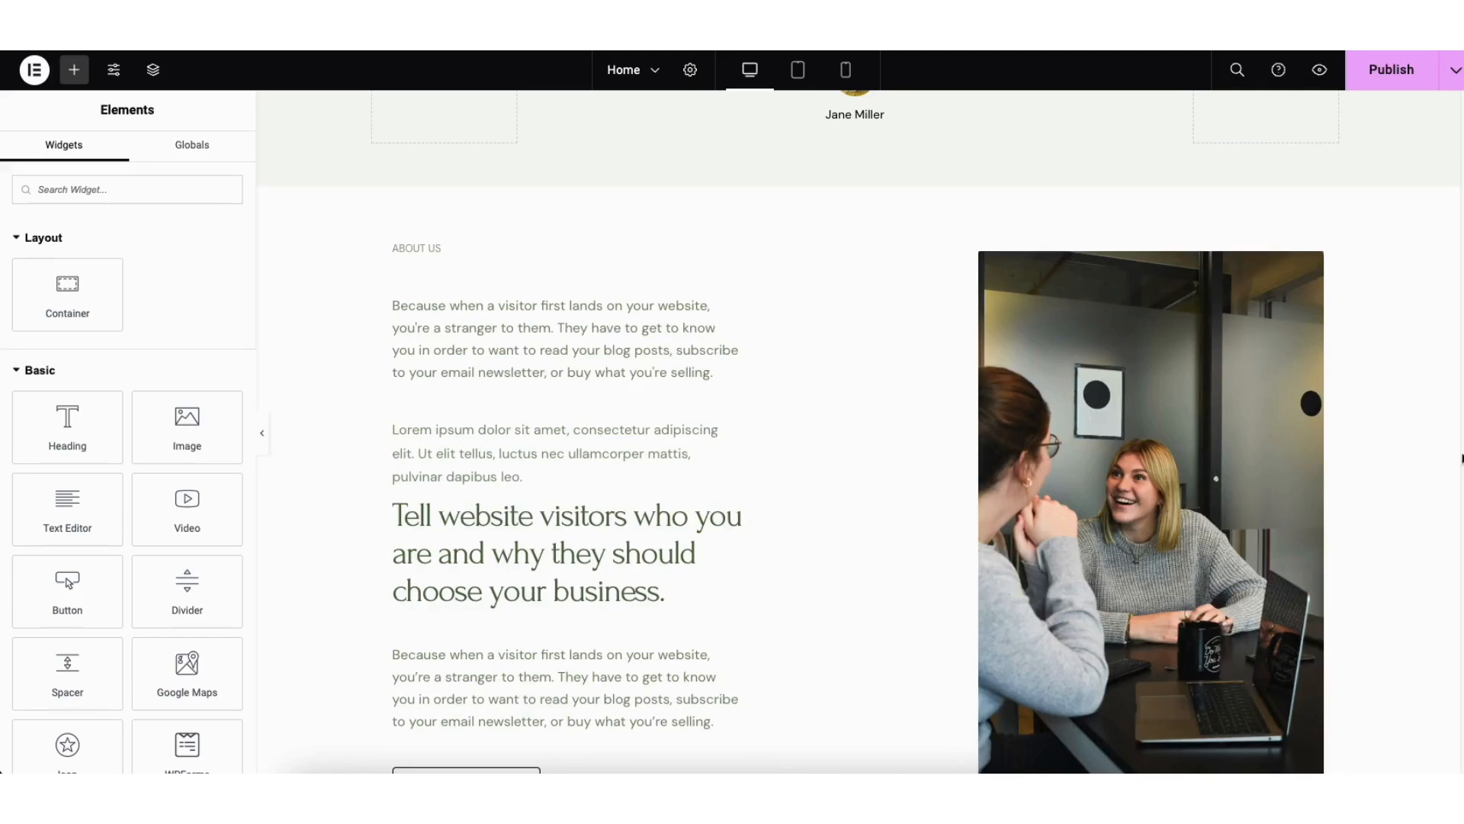
pyautogui.scroll(-10, 1134, 675)
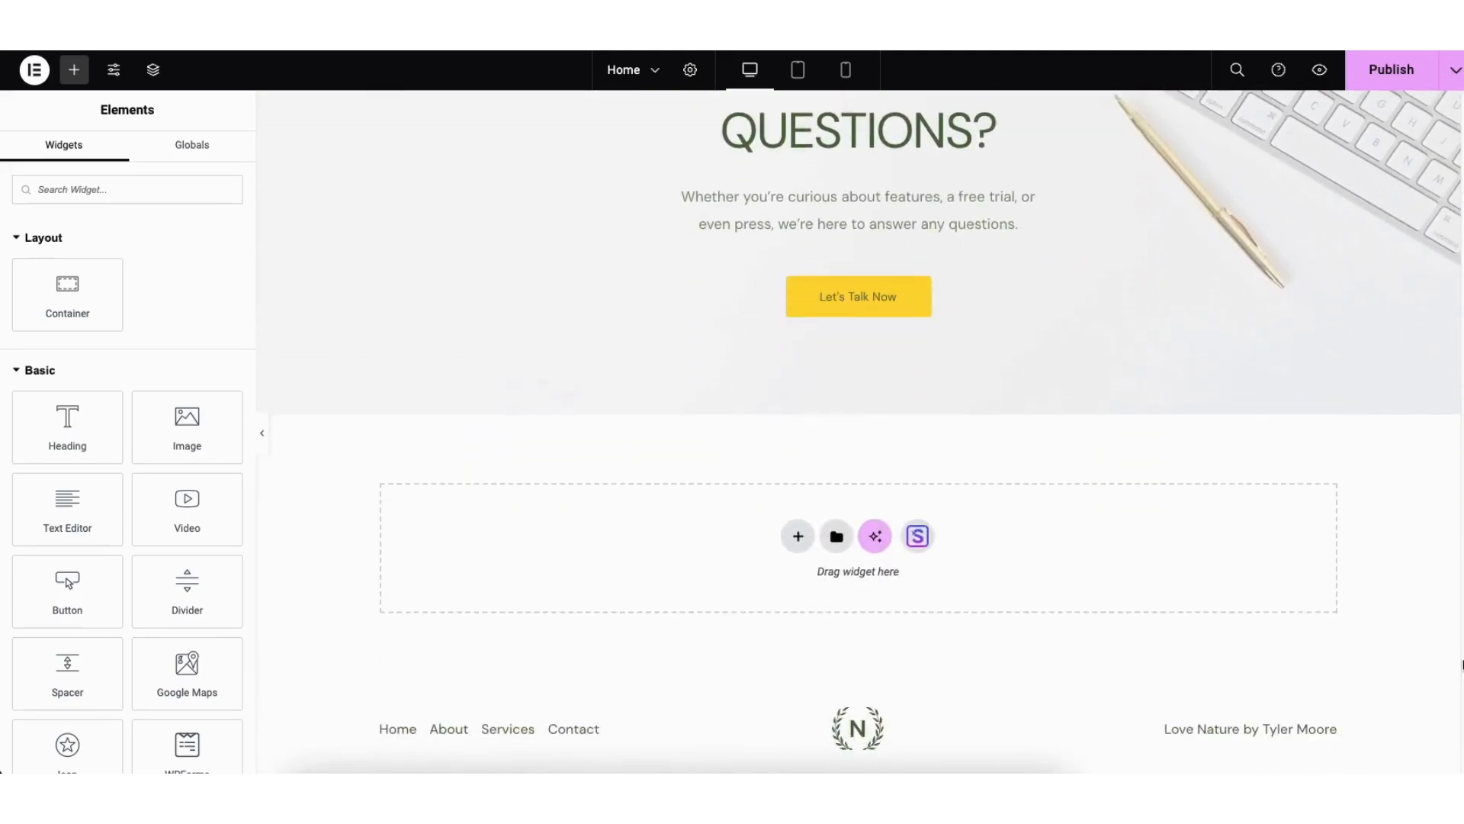
# Step: Import the three-column block with plant images and Feature One to Three headings from the starter block library below the "QUESTIONS?" section
pyautogui.click(917, 536)
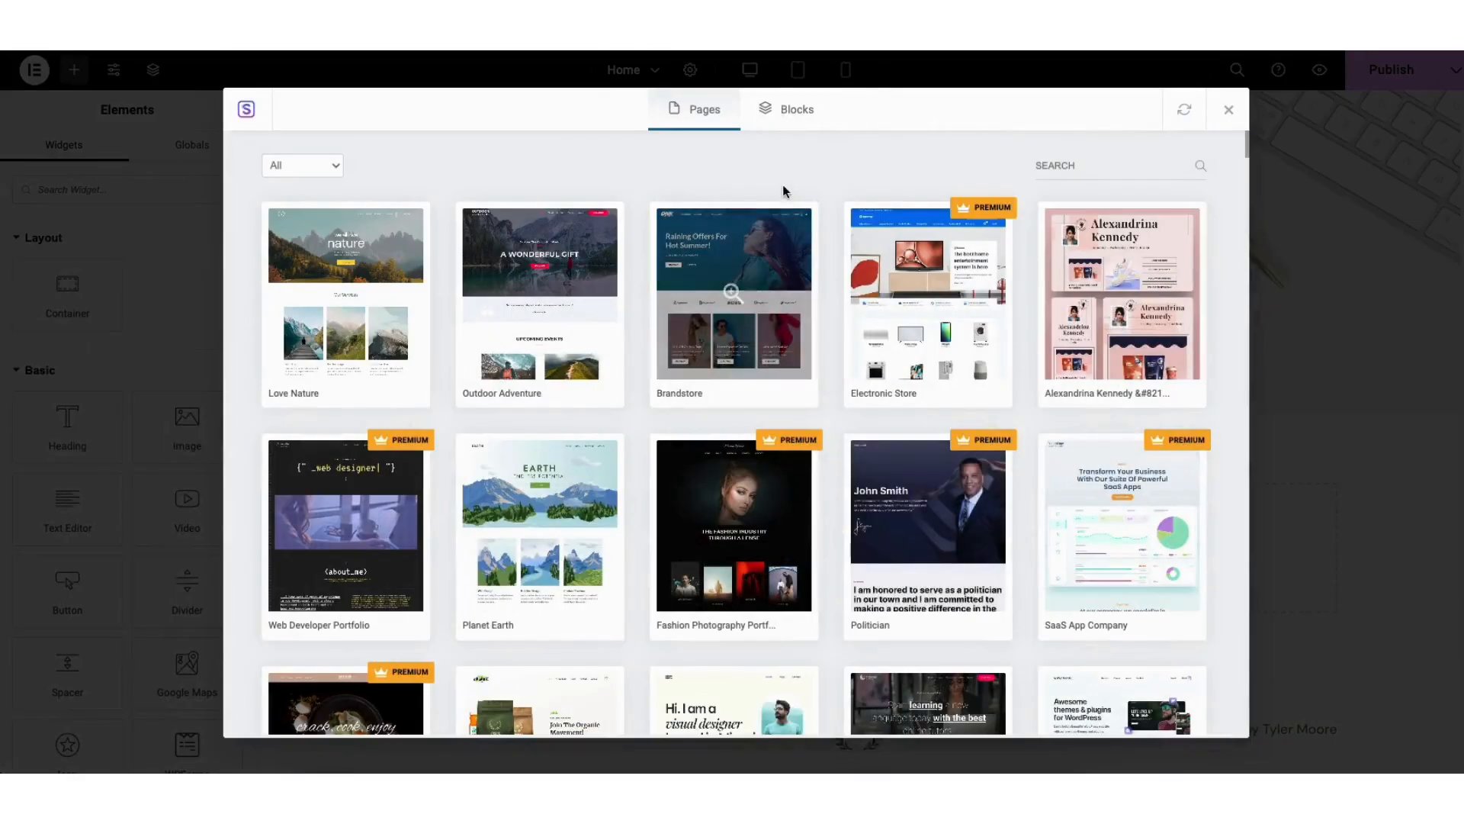
pyautogui.click(792, 109)
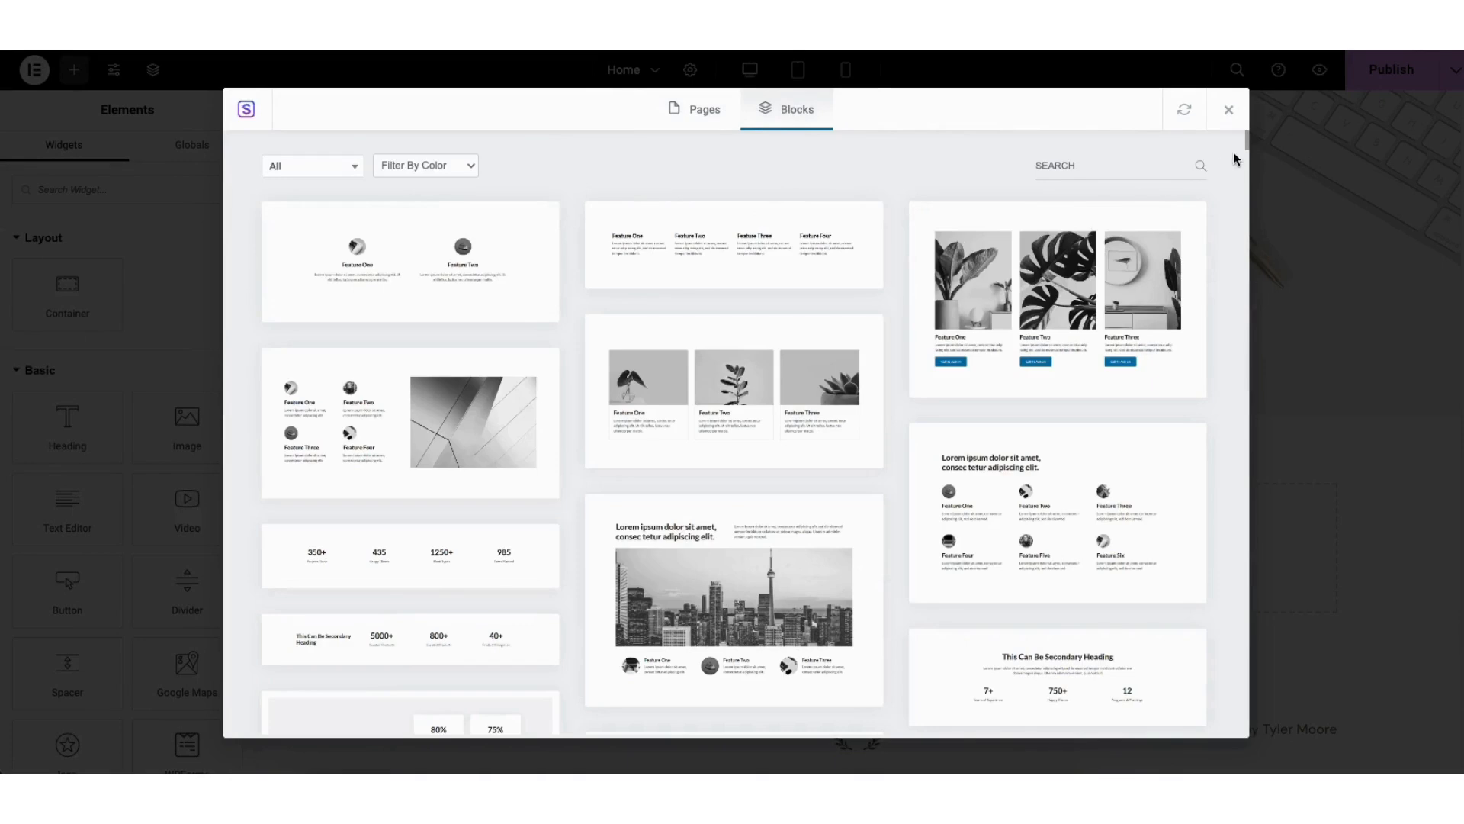
pyautogui.moveTo(1245, 141)
pyautogui.mouseDown()
pyautogui.moveTo(1246, 236)
pyautogui.moveTo(1234, 136)
pyautogui.mouseUp()
pyautogui.click(346, 170)
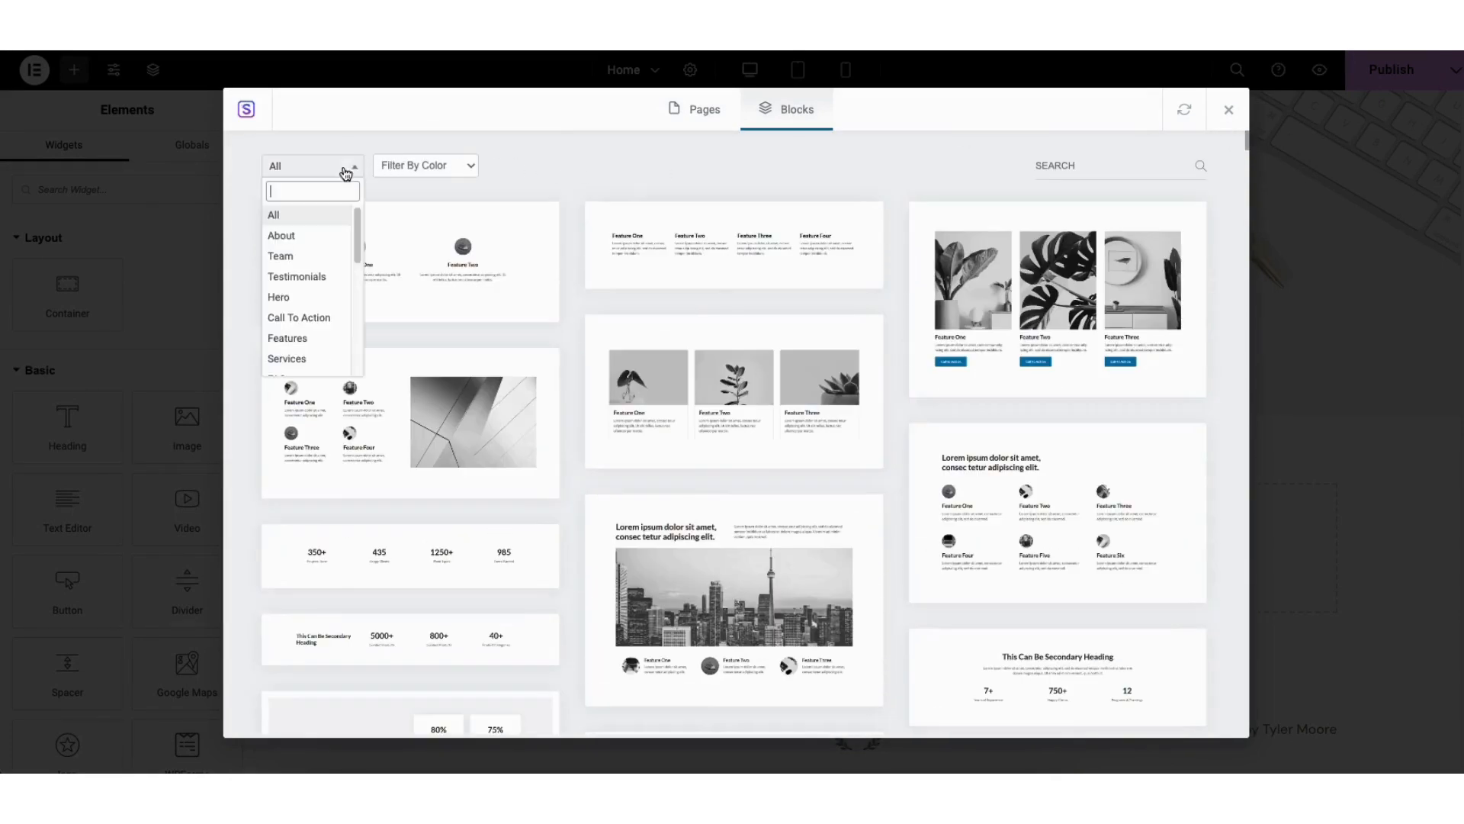
pyautogui.moveTo(359, 235)
pyautogui.mouseDown()
pyautogui.moveTo(360, 294)
pyautogui.moveTo(356, 231)
pyautogui.mouseUp()
pyautogui.click(611, 174)
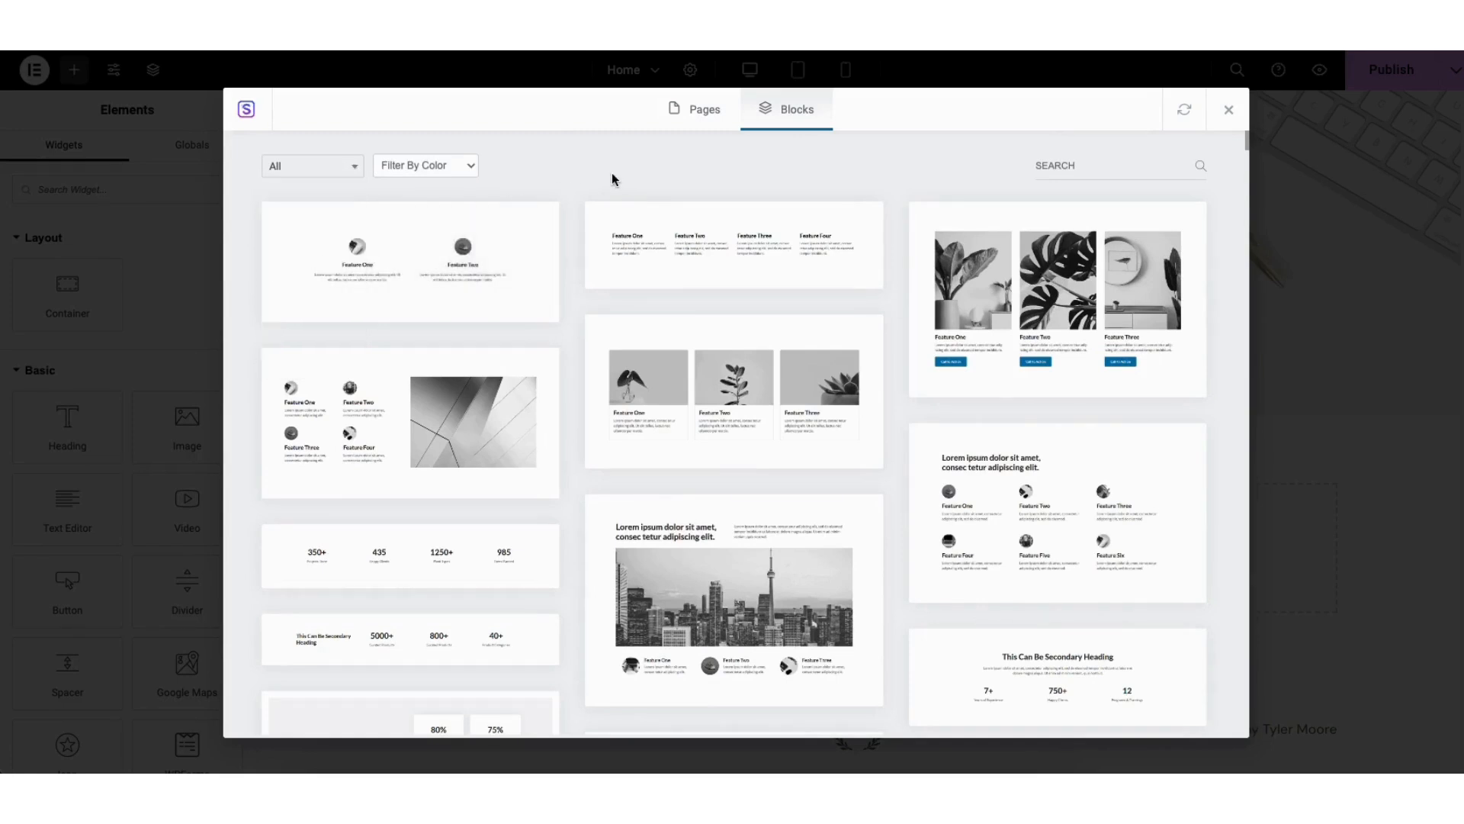
pyautogui.click(679, 404)
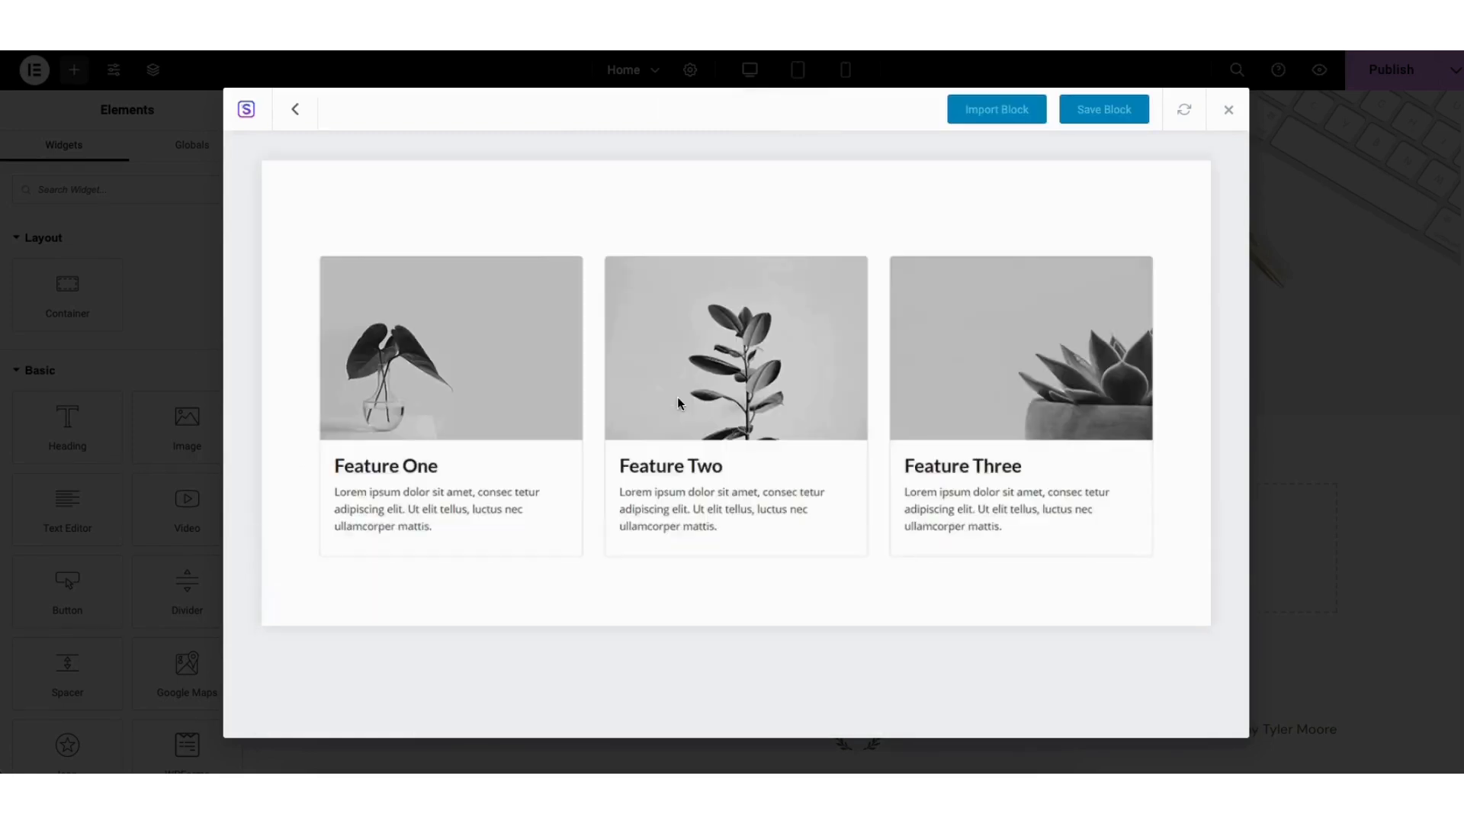
pyautogui.click(992, 122)
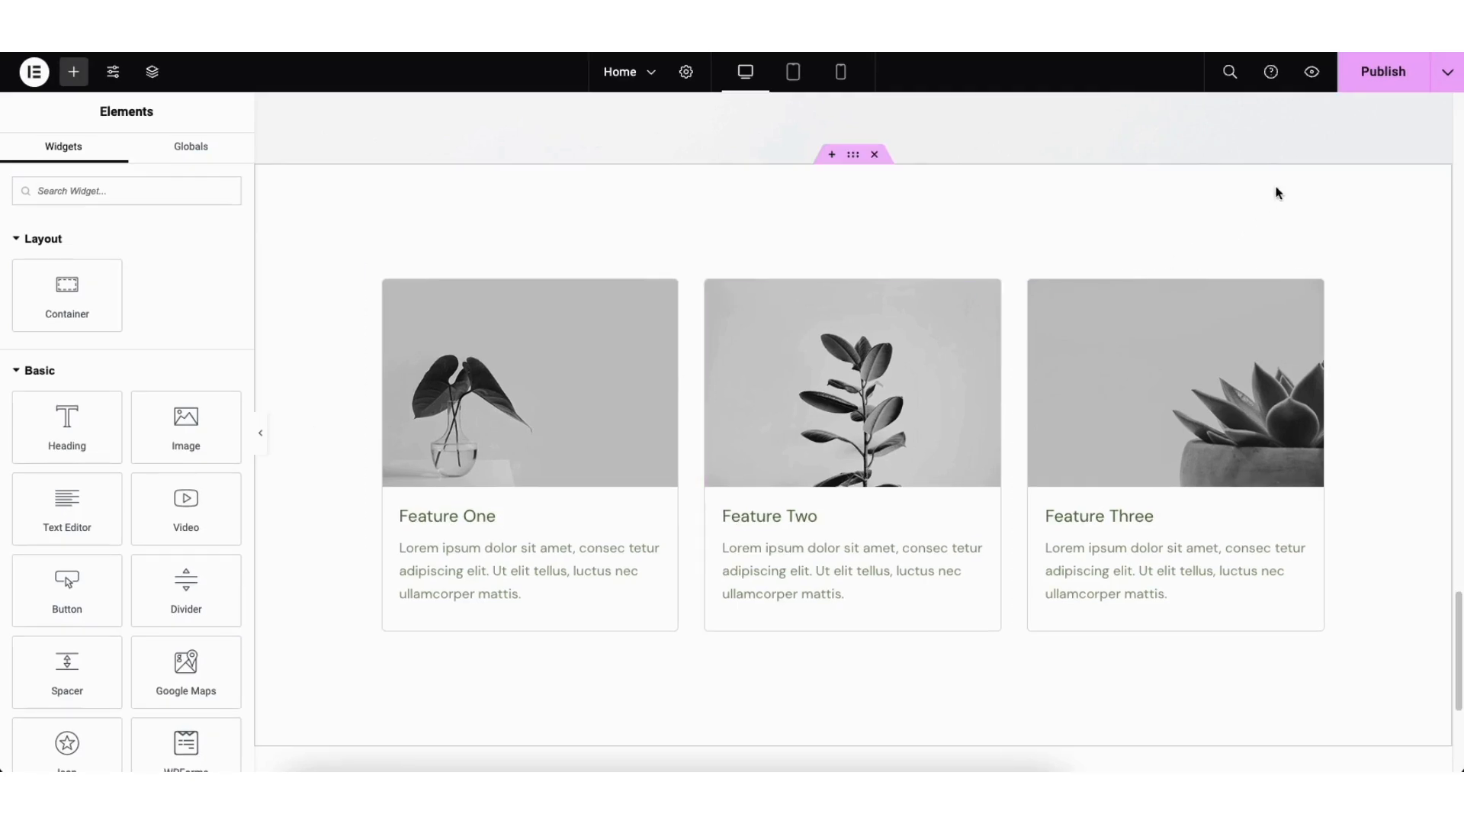
# Step: Save the home page as a draft, preview the site and view its Contact page with the contact form
pyautogui.click(1447, 76)
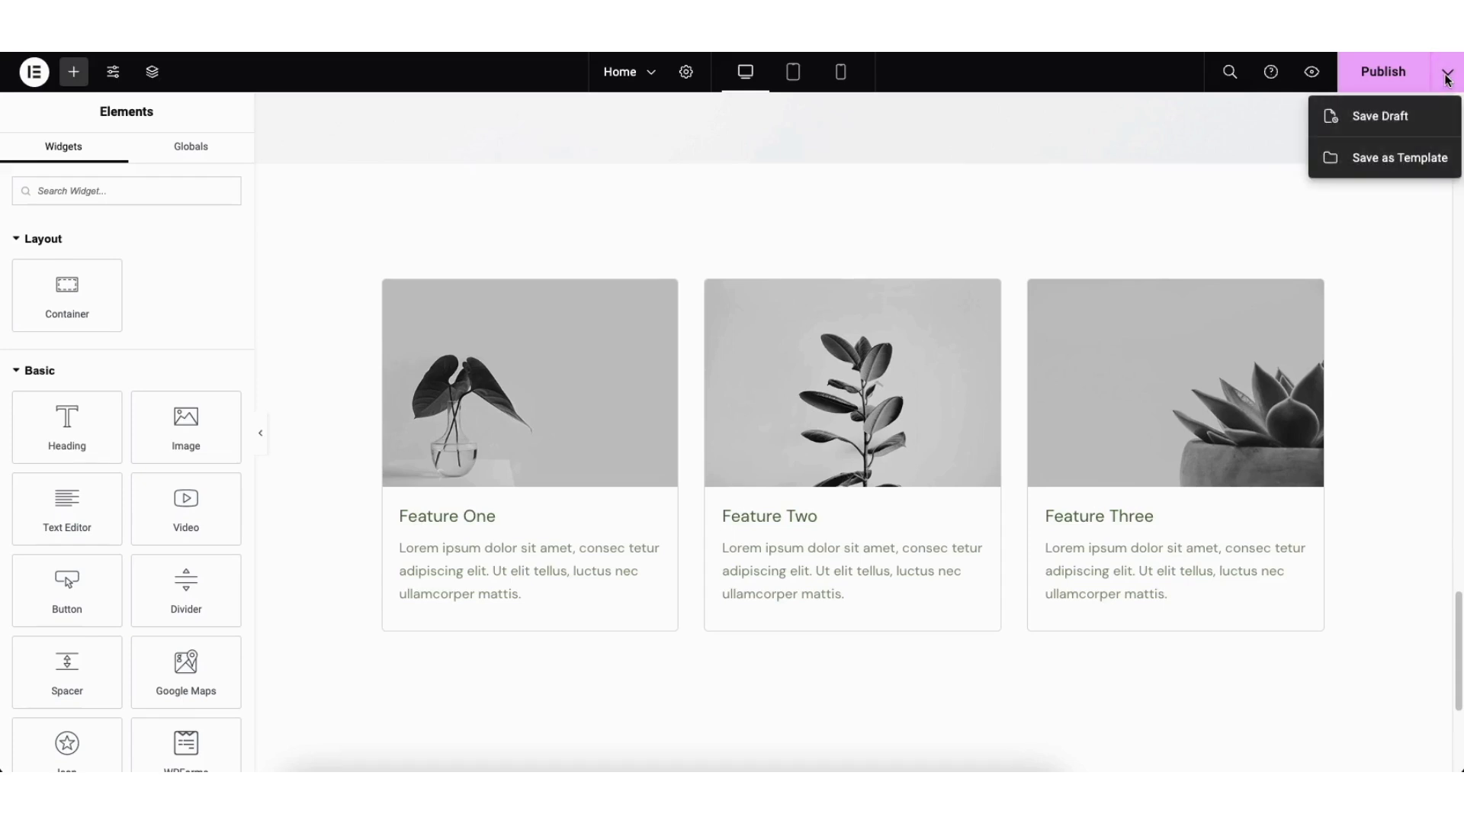
pyautogui.click(1405, 118)
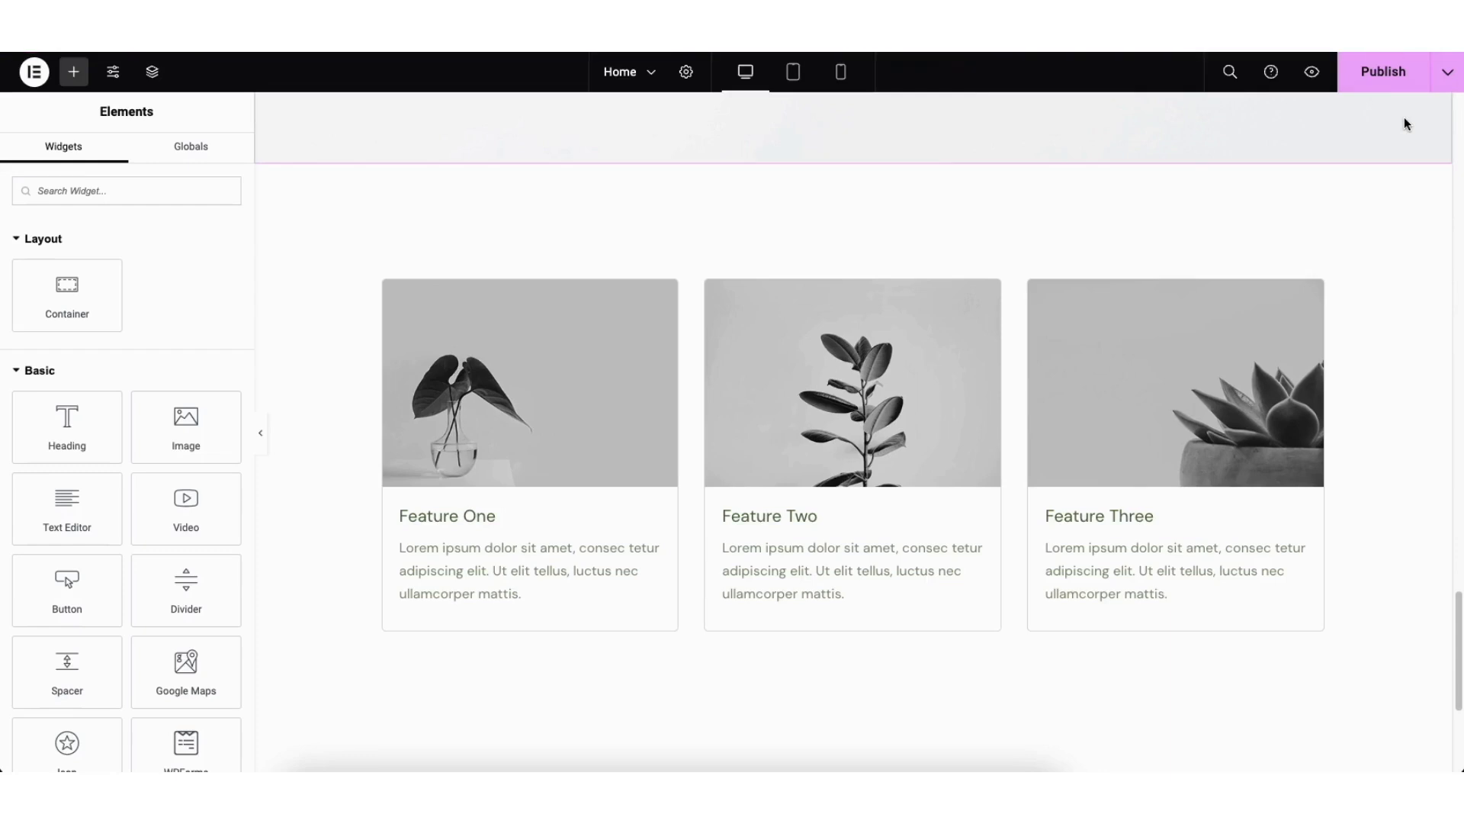
pyautogui.click(1311, 74)
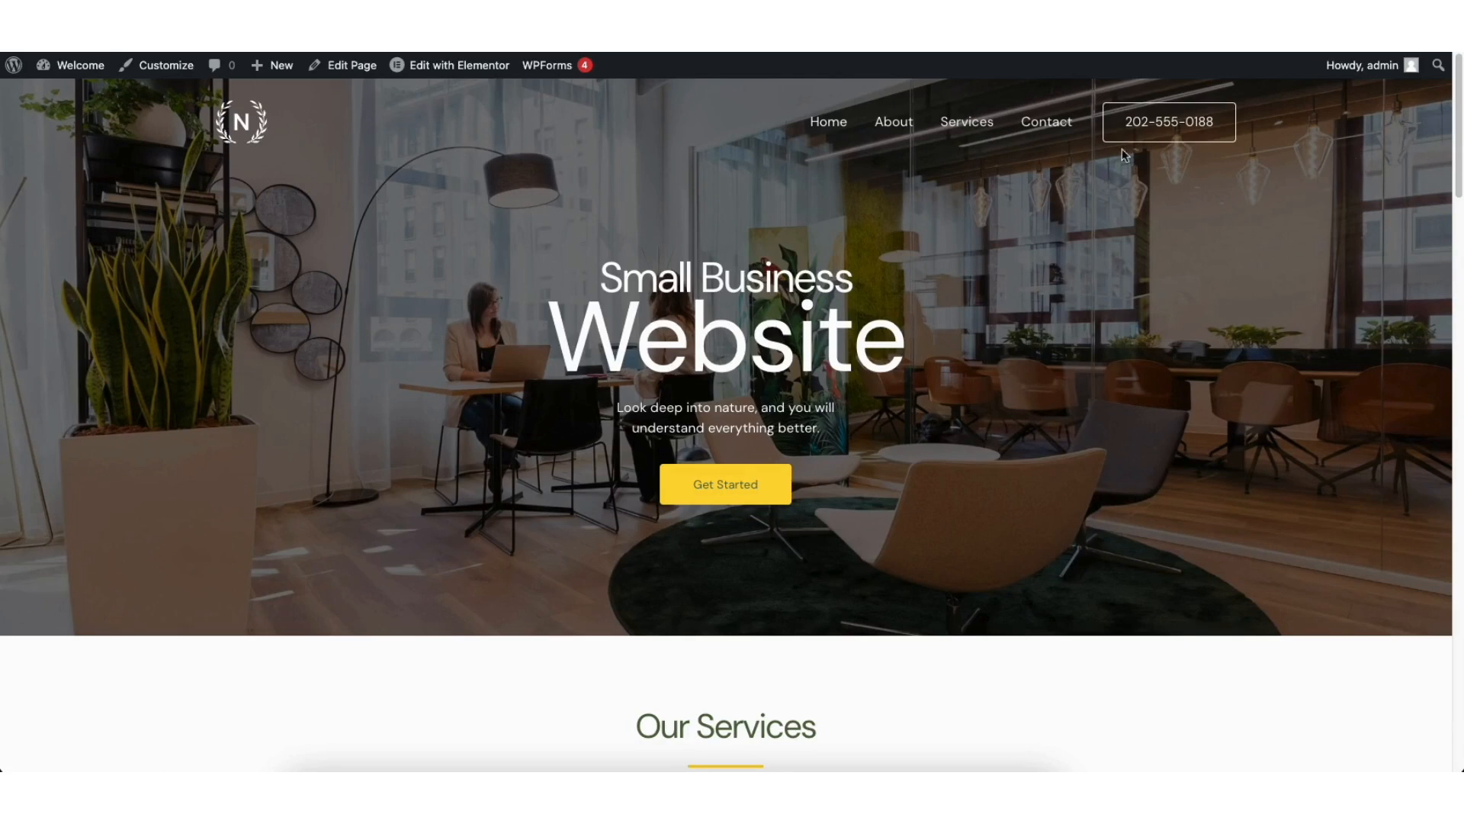
pyautogui.click(1052, 131)
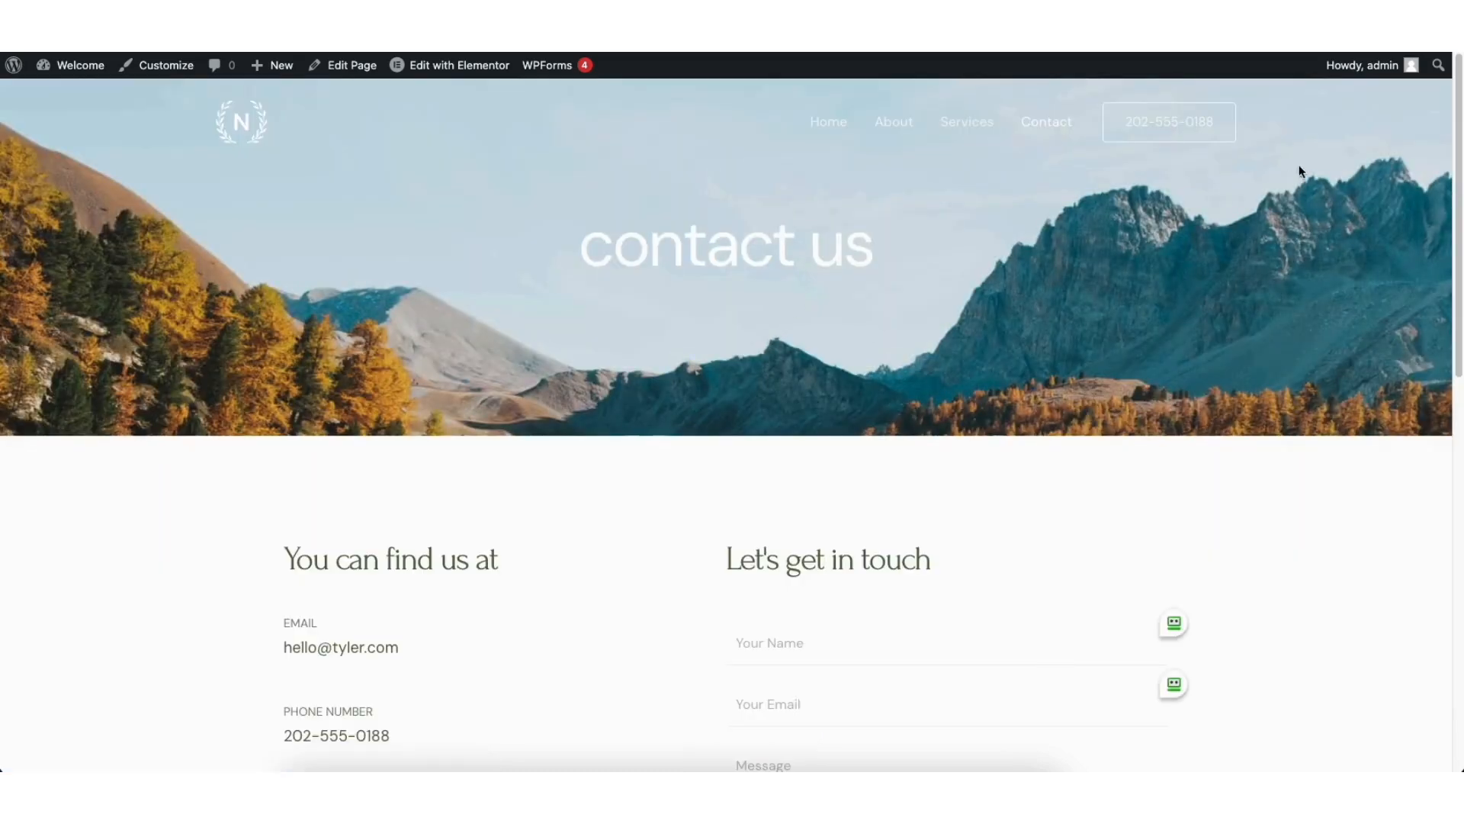
pyautogui.scroll(-5, 1457, 80)
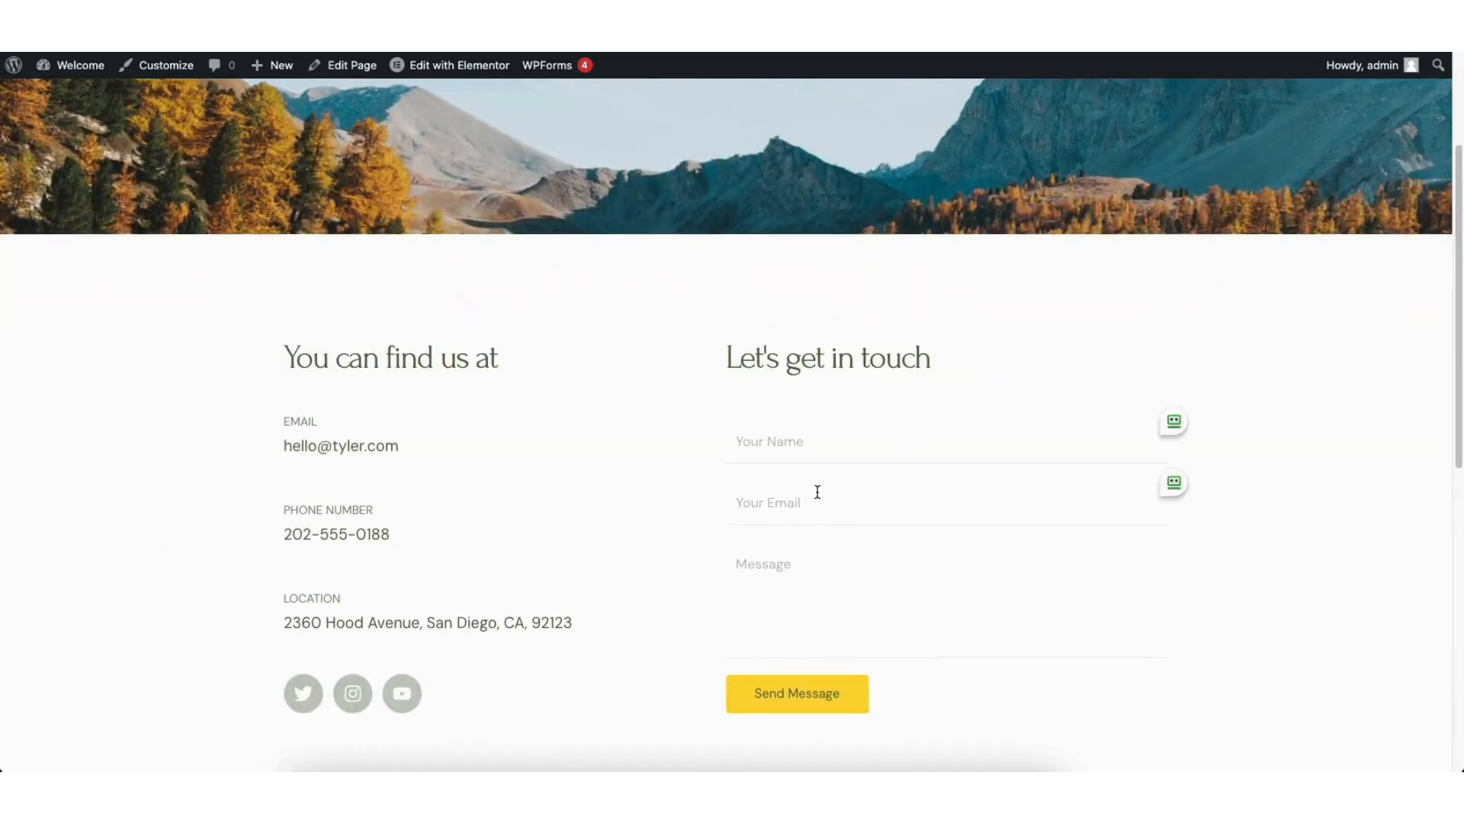
# Step: Open the existing Contact Form in WPForms from the WordPress dashboard and add a Single Line Text field below the Your Name field
pyautogui.moveTo(71, 72)
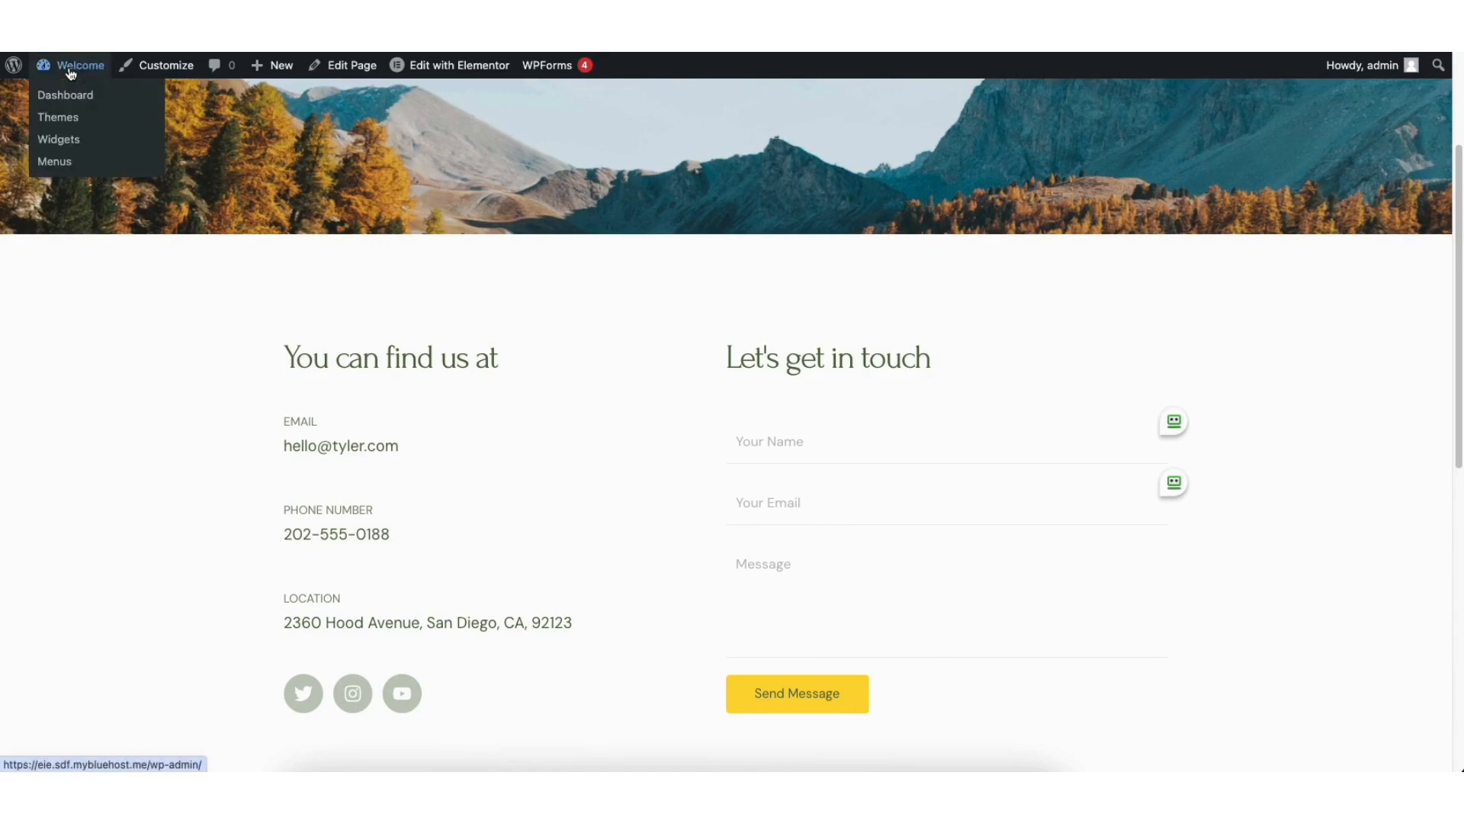
pyautogui.click(75, 96)
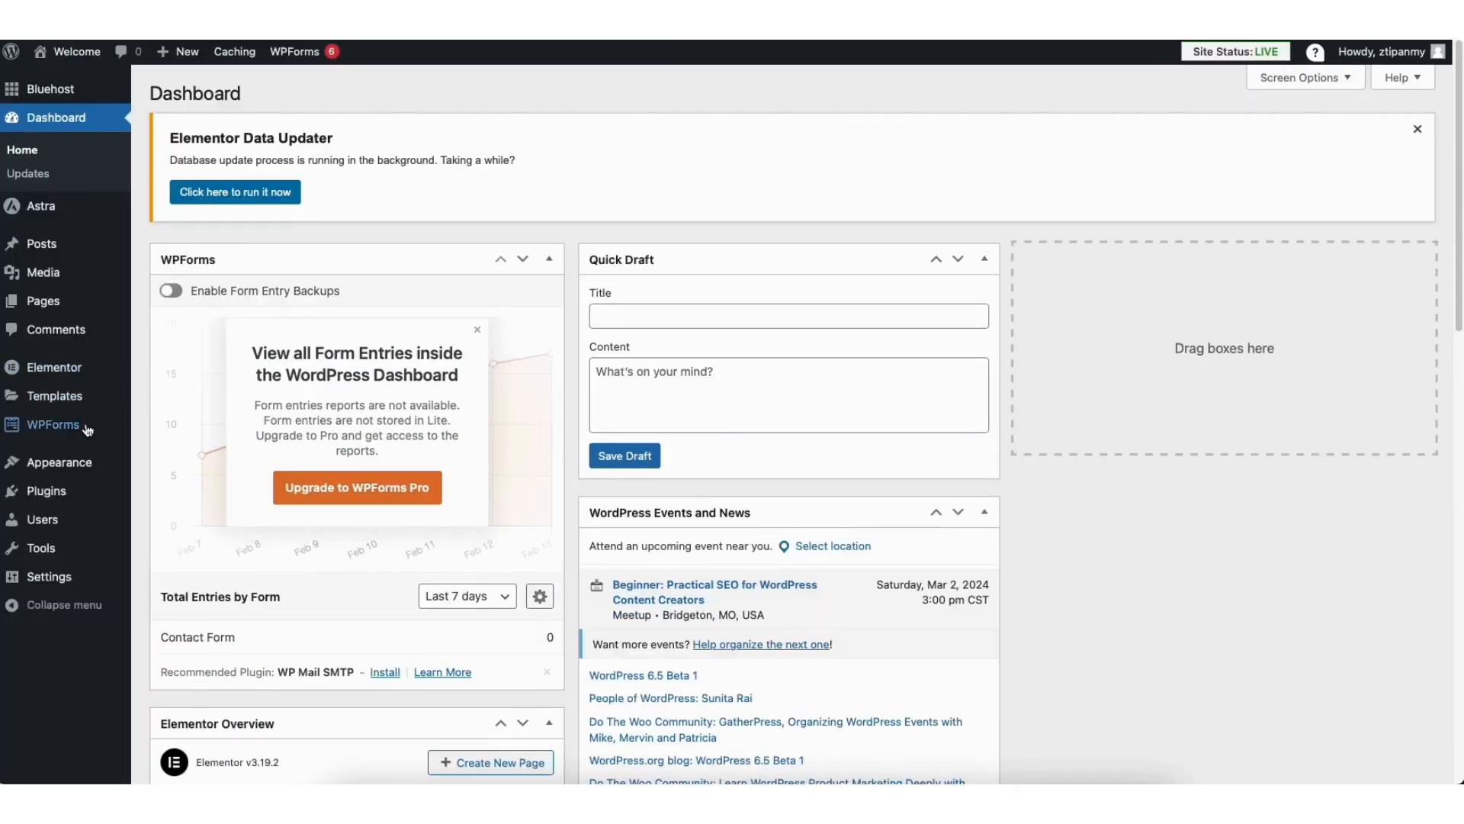
pyautogui.click(38, 426)
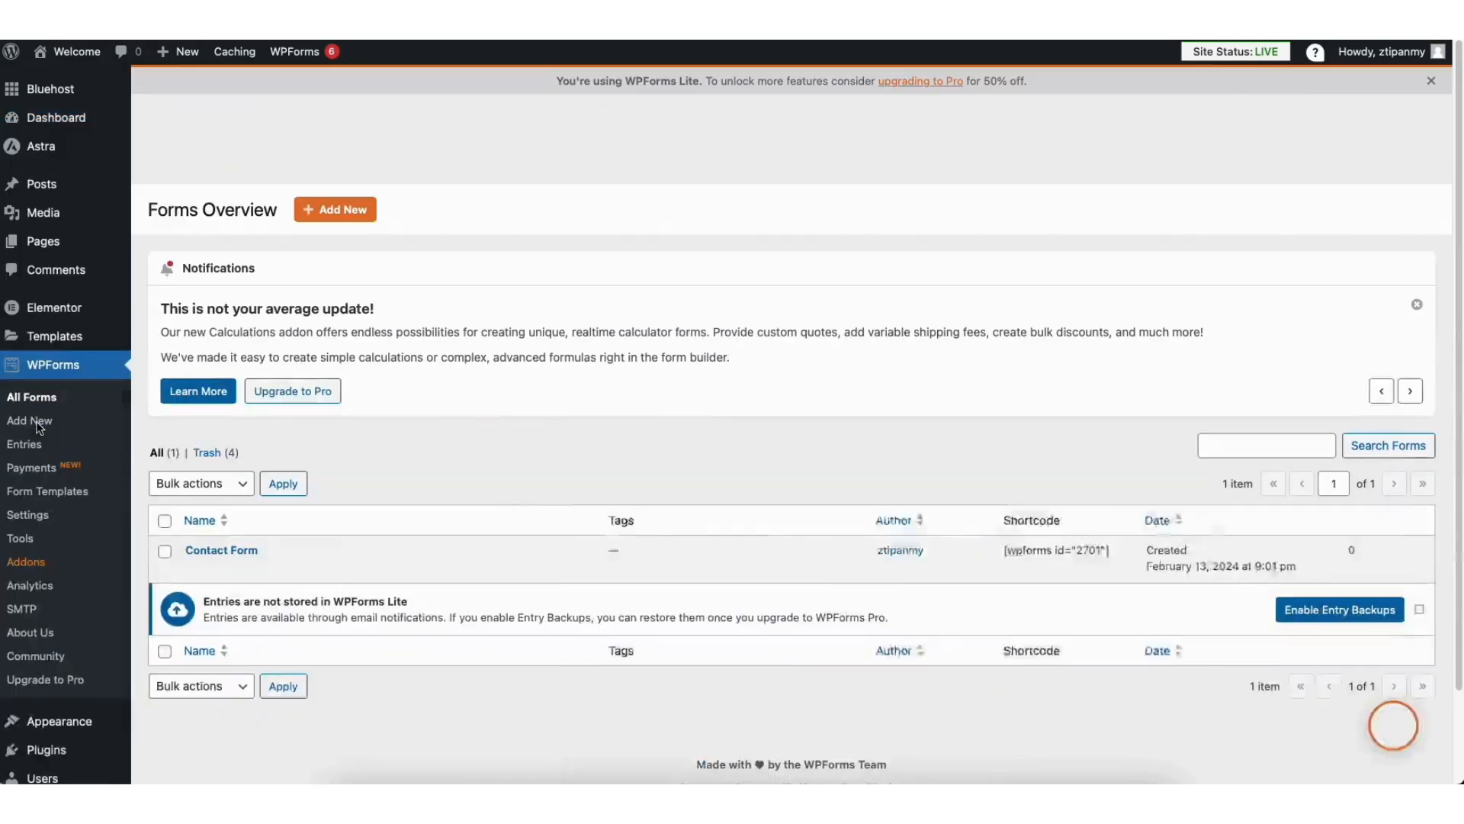
pyautogui.moveTo(205, 557)
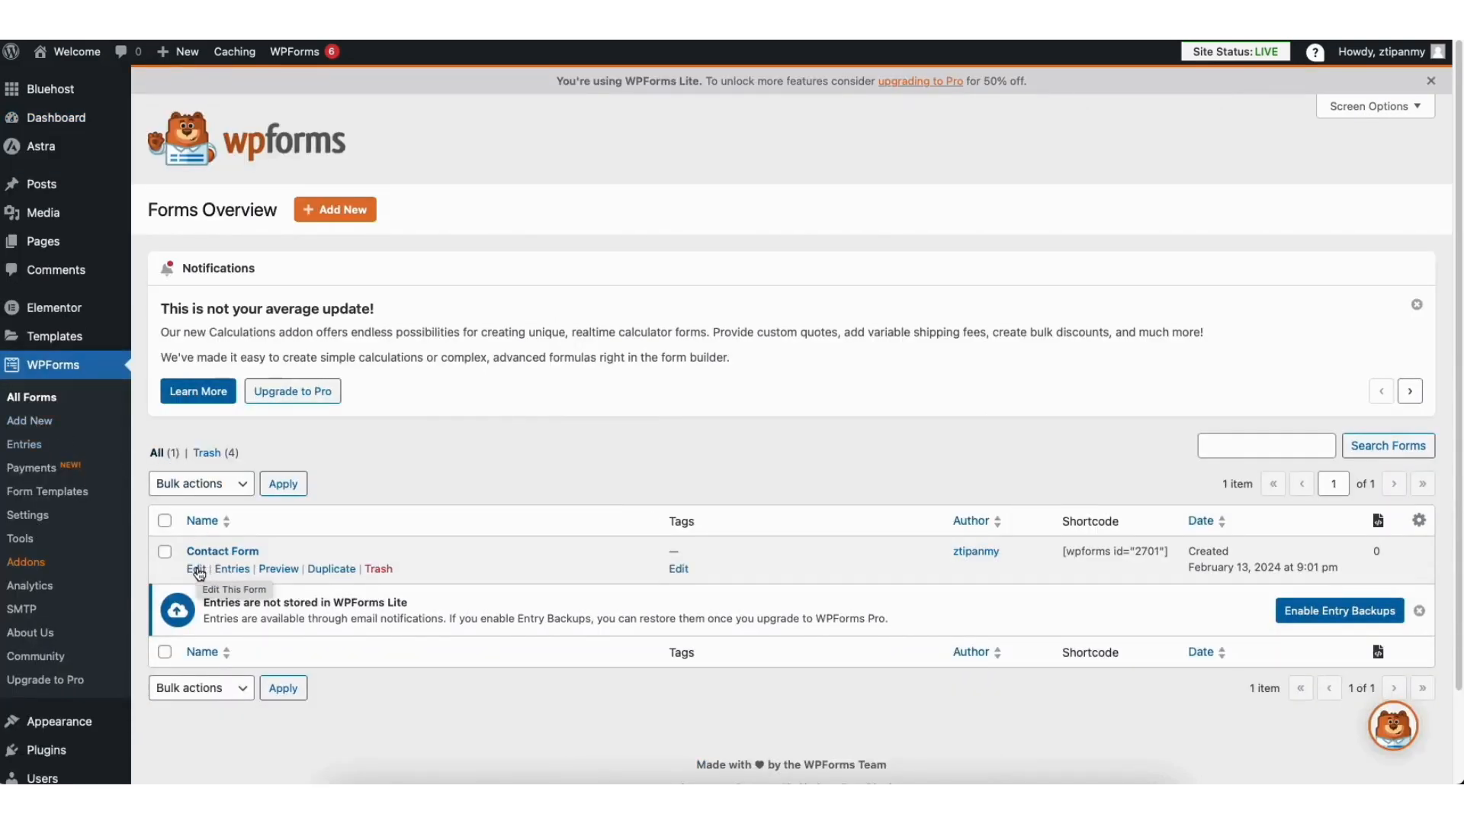
pyautogui.click(199, 569)
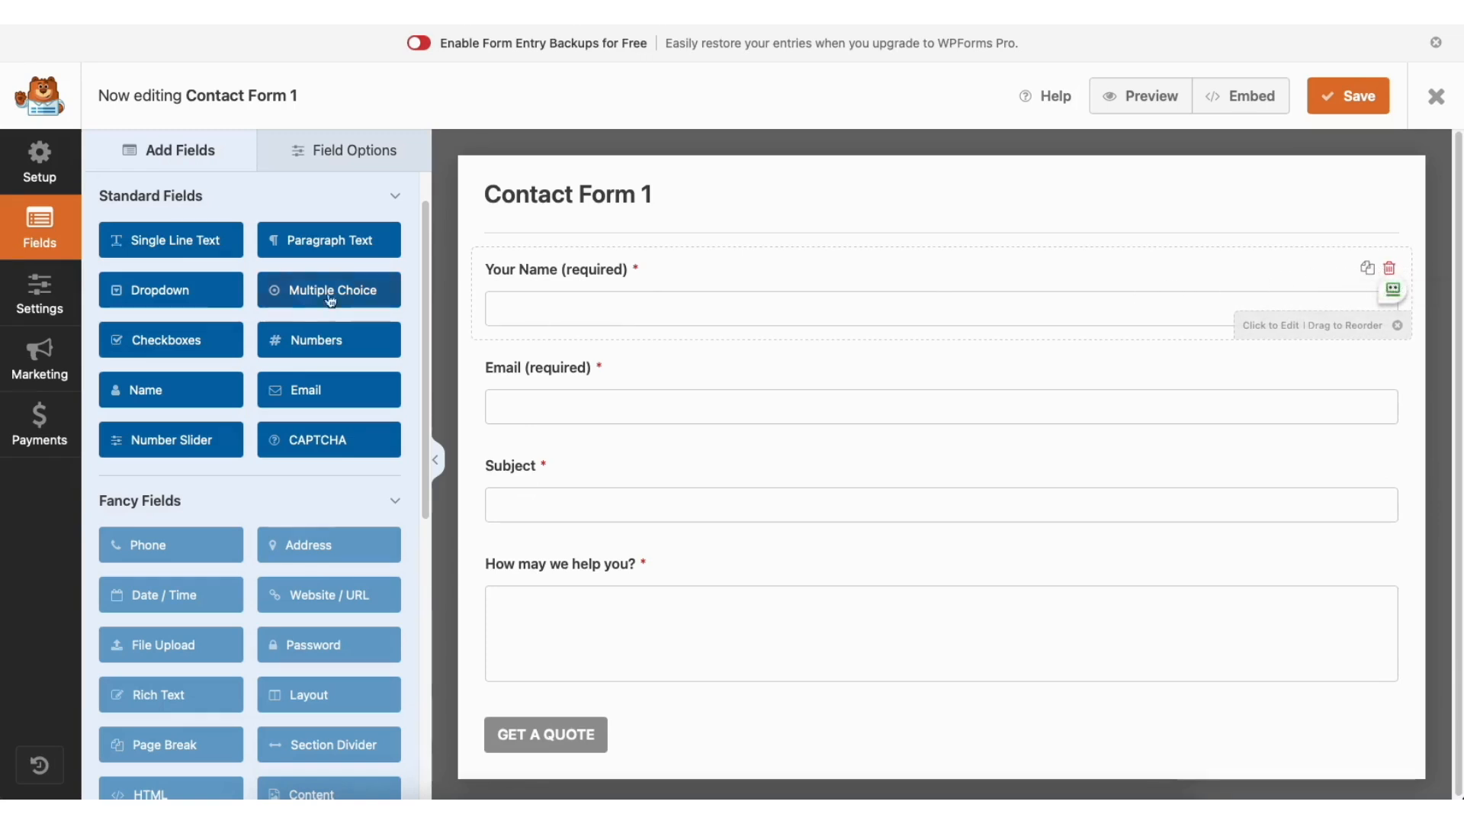
pyautogui.moveTo(547, 271)
pyautogui.mouseDown()
pyautogui.moveTo(551, 370)
pyautogui.moveTo(540, 275)
pyautogui.mouseUp()
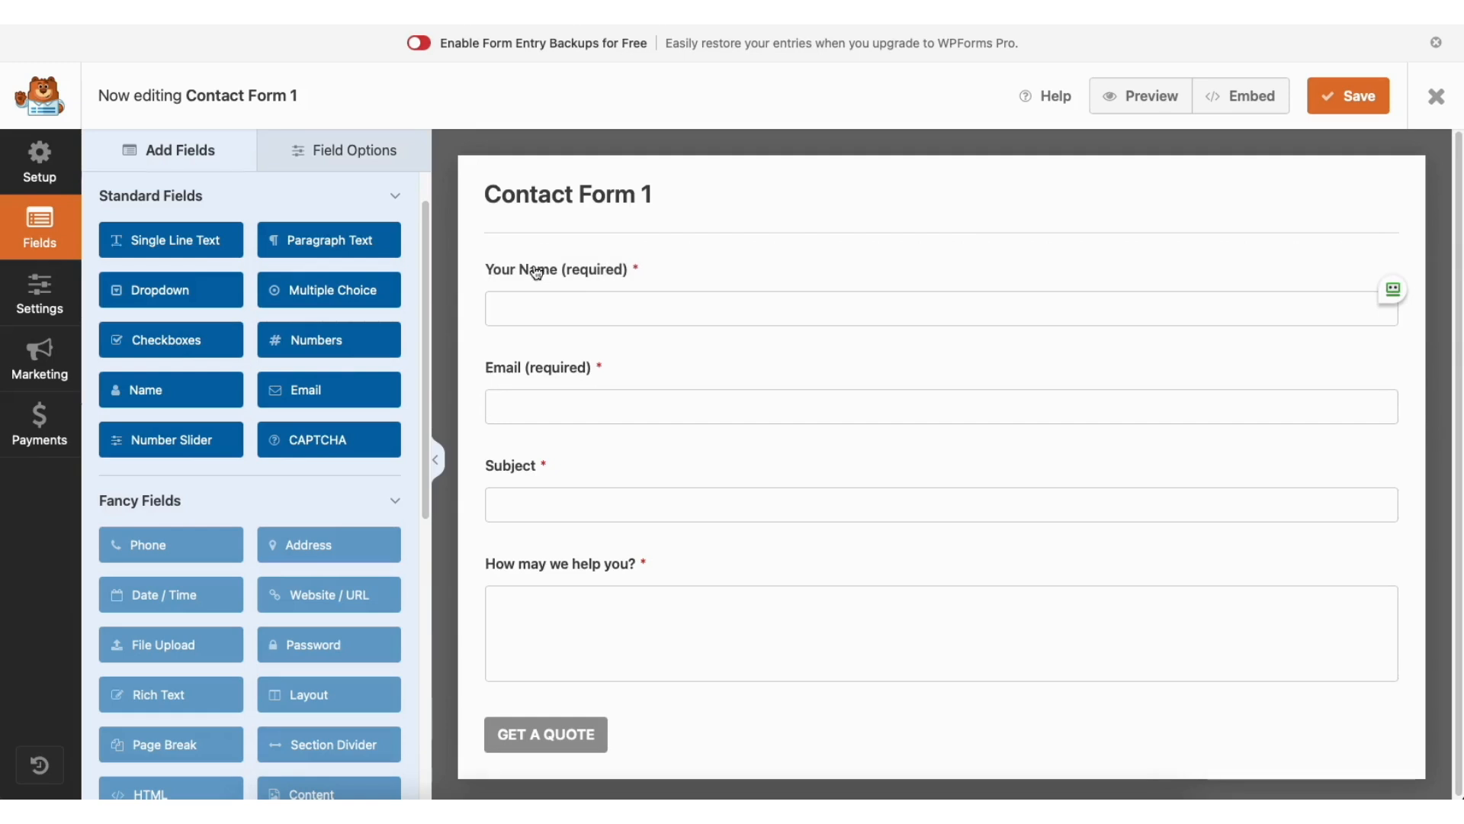
pyautogui.moveTo(196, 242); pyautogui.dragTo(571, 368)
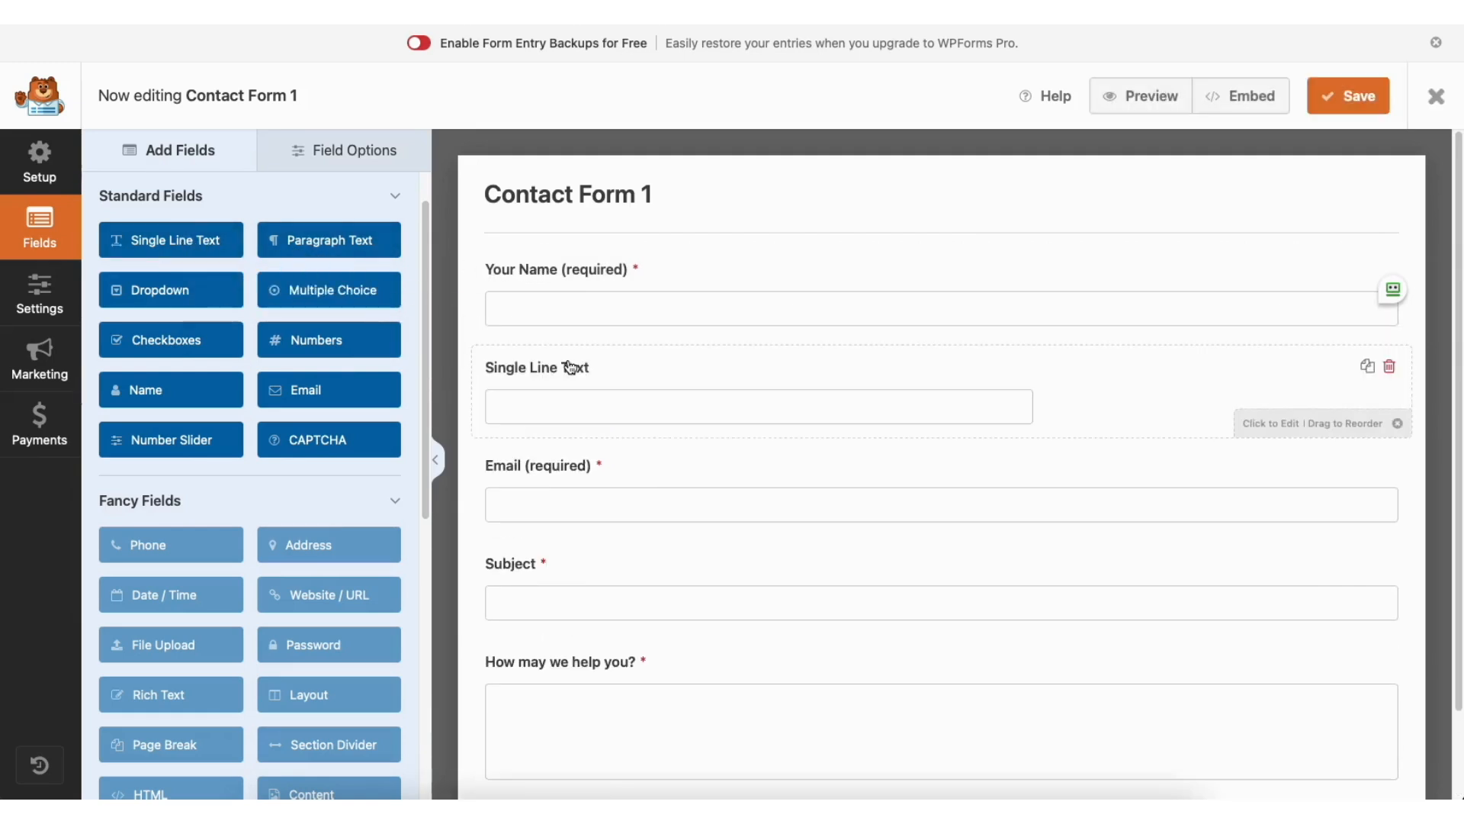
# Step: Review the Your Name field's general and advanced options, keeping Required on and the field size at Large
pyautogui.click(338, 151)
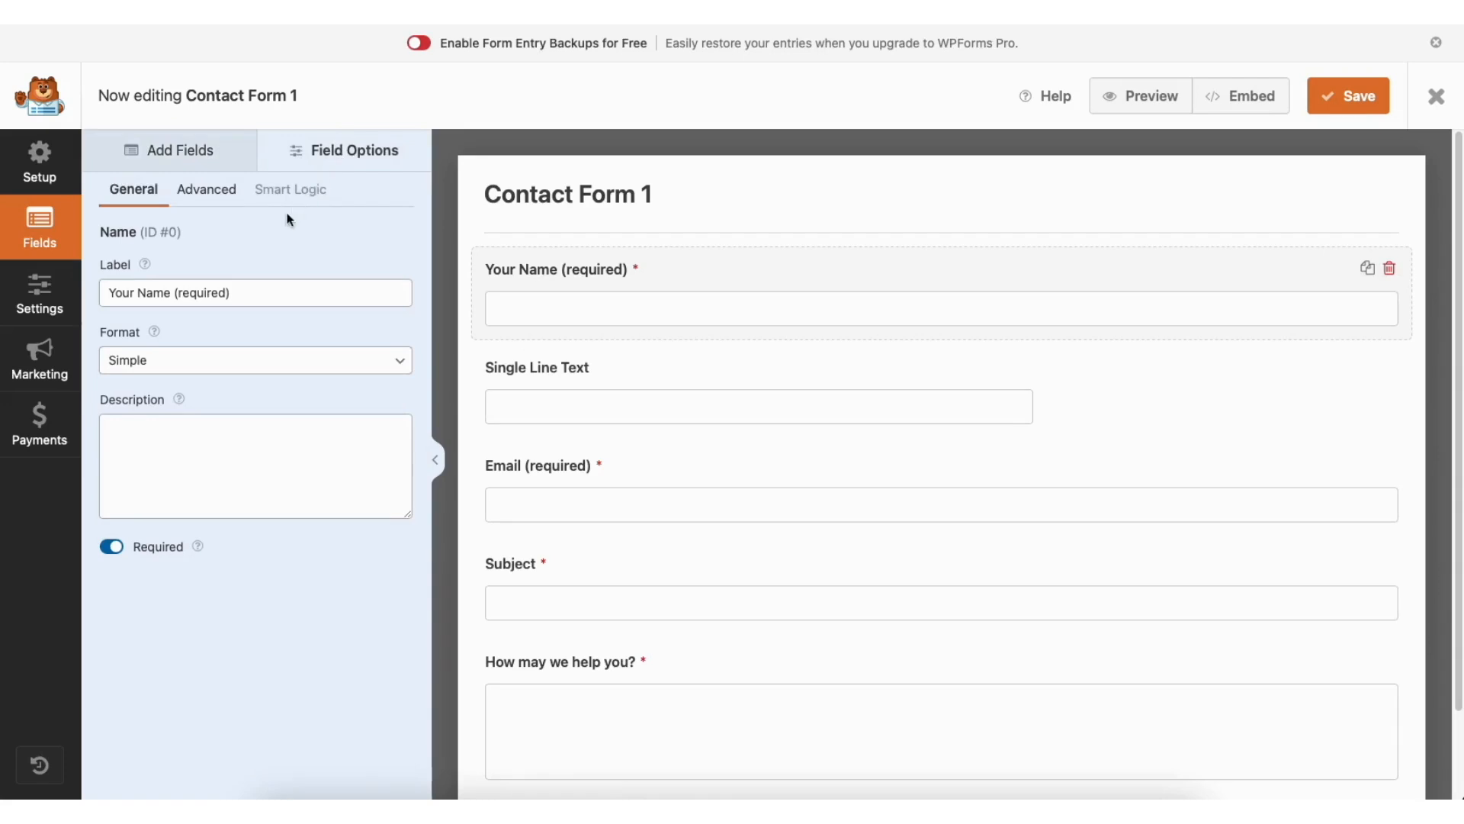
pyautogui.click(224, 293)
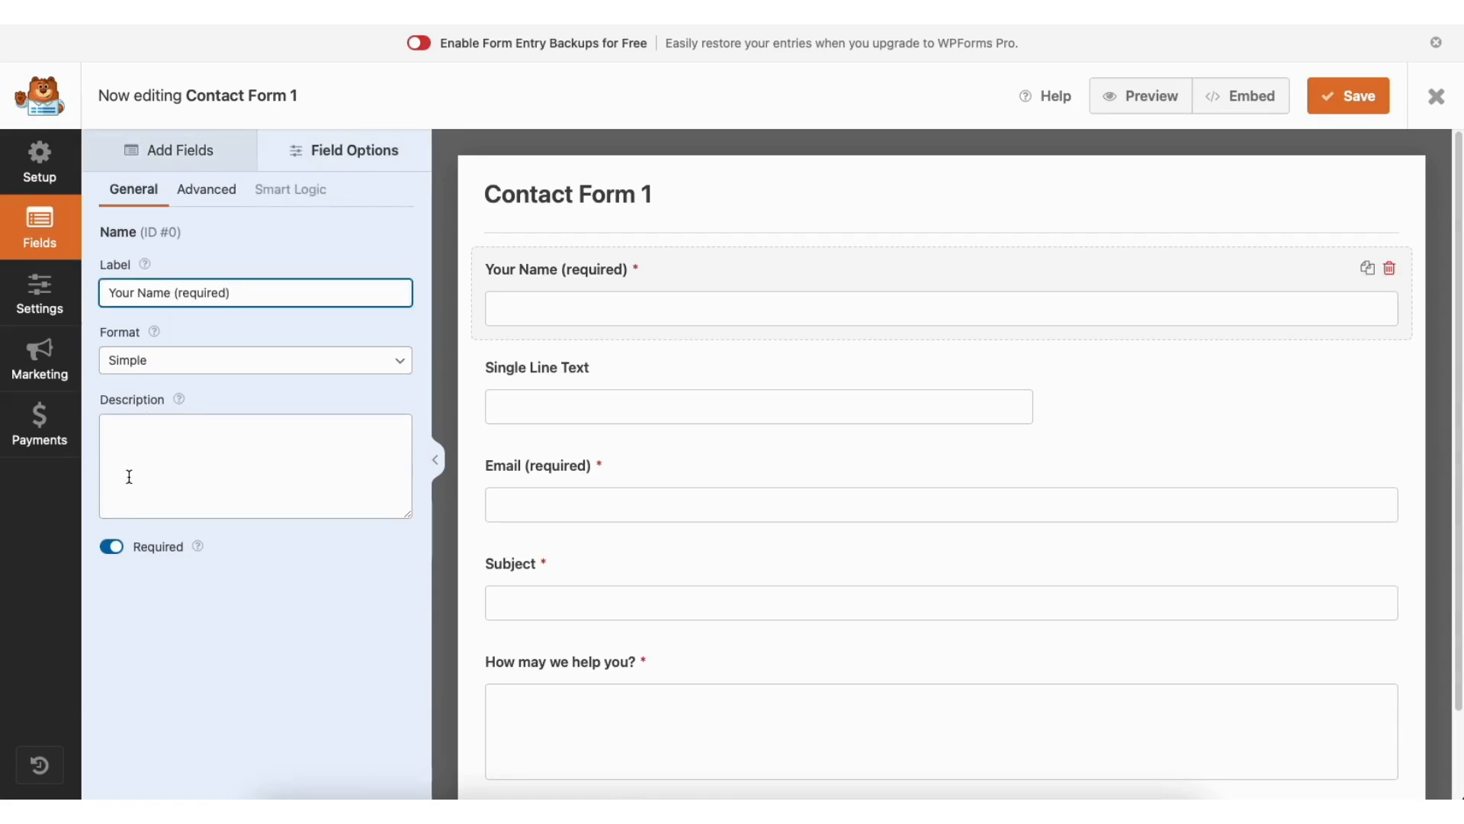
pyautogui.click(112, 548)
pyautogui.click(114, 549)
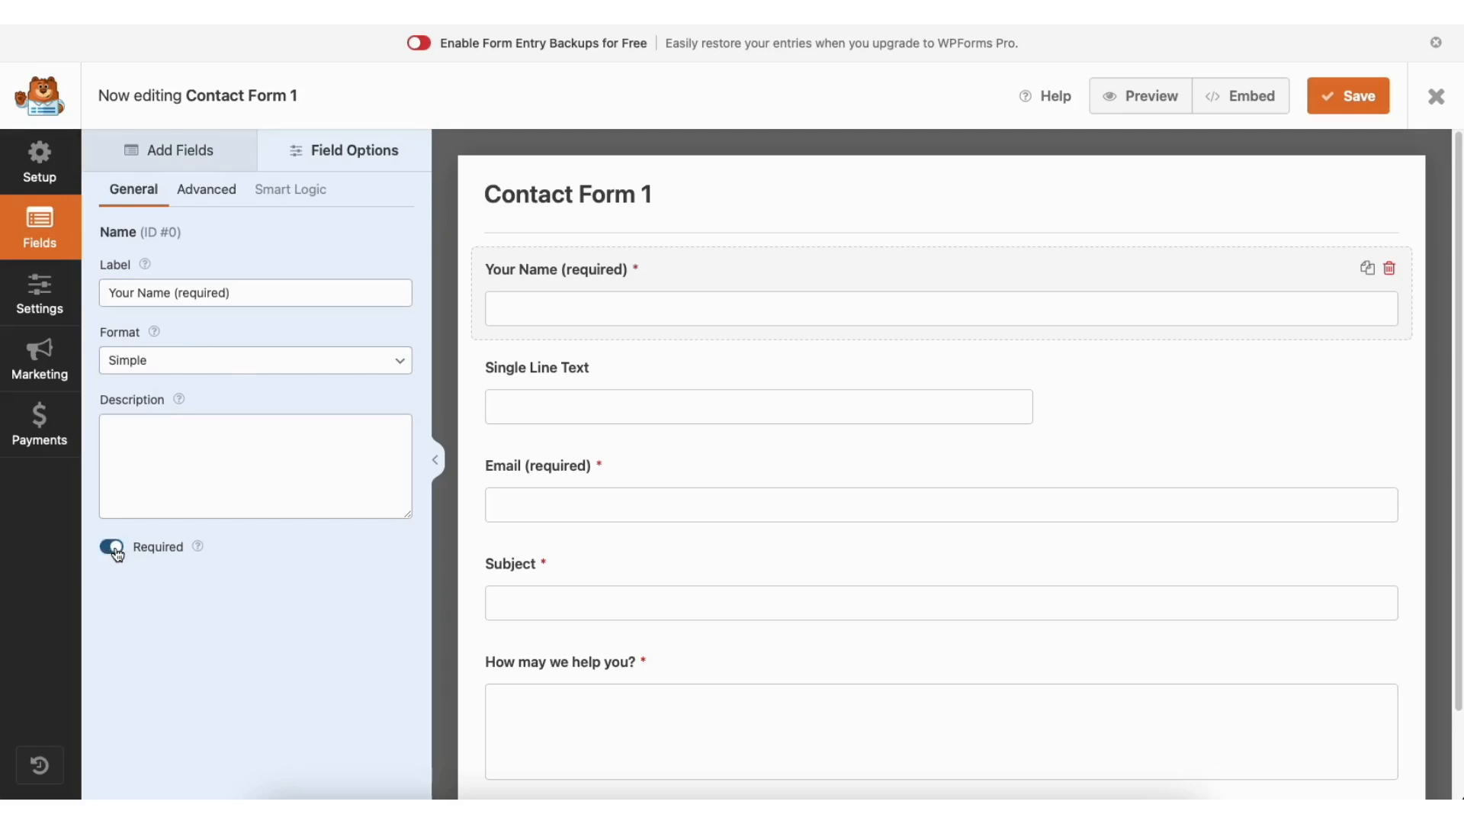
pyautogui.click(226, 196)
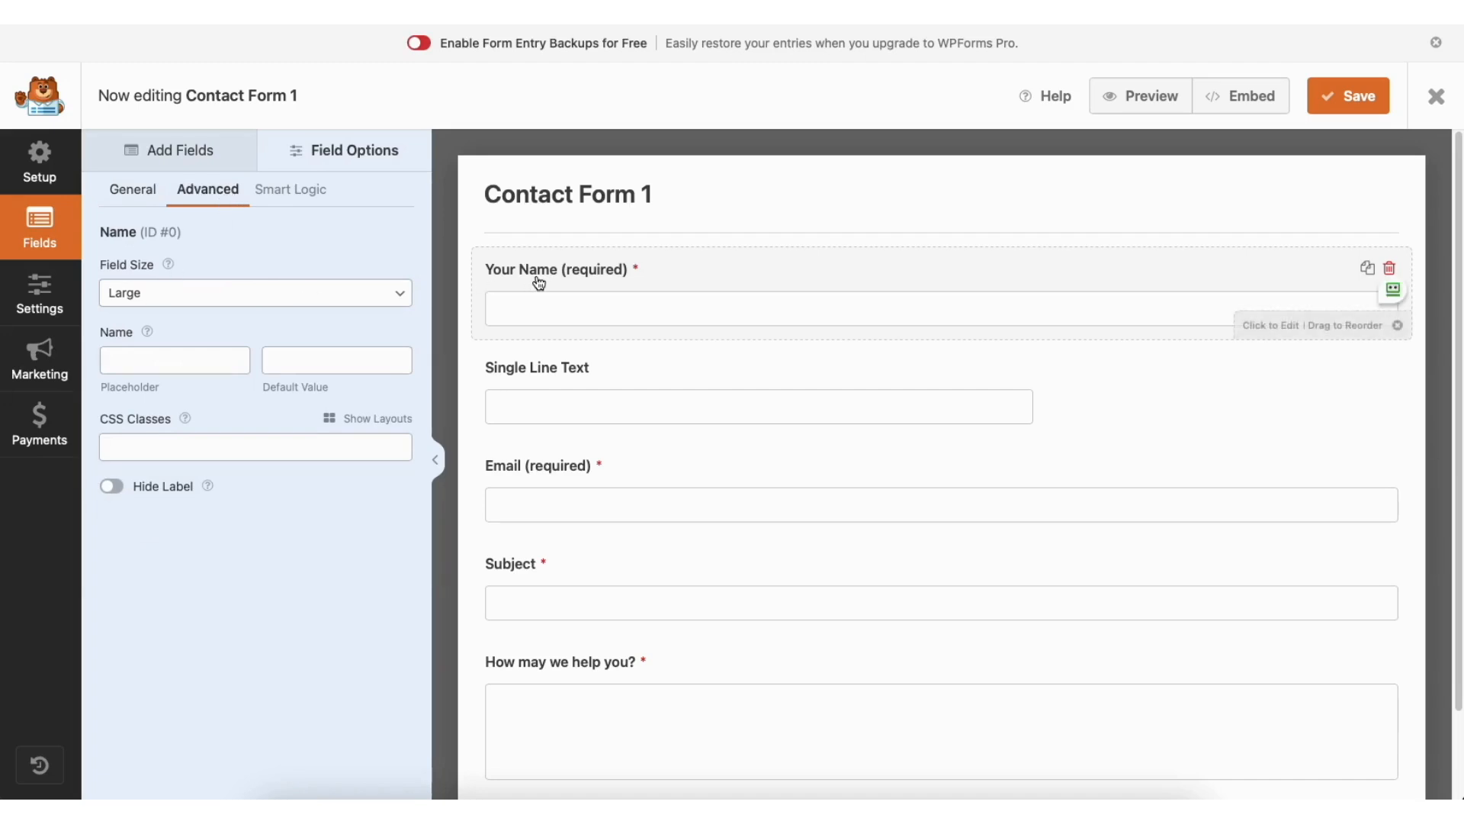
pyautogui.click(206, 296)
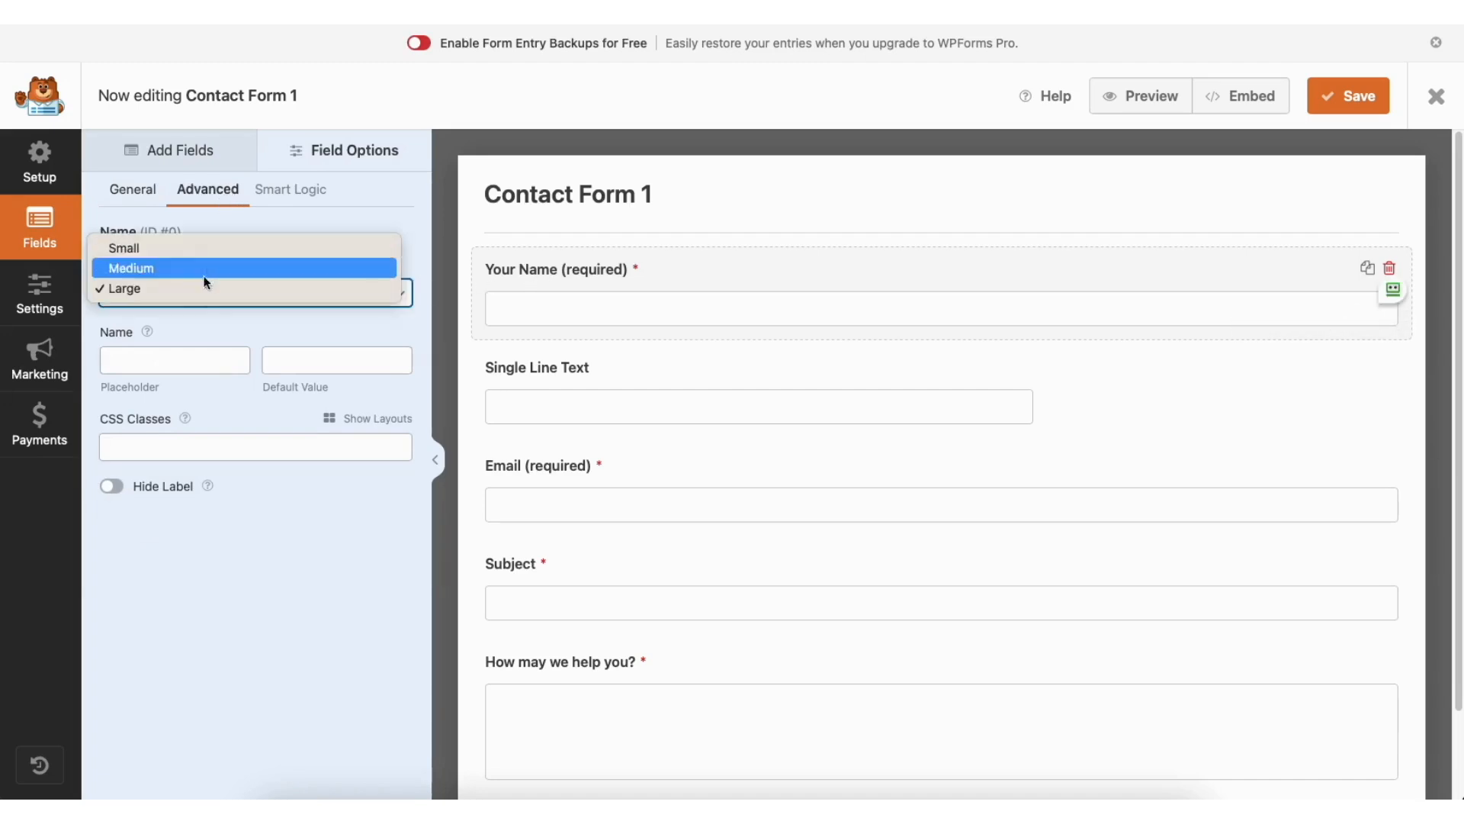
pyautogui.click(202, 287)
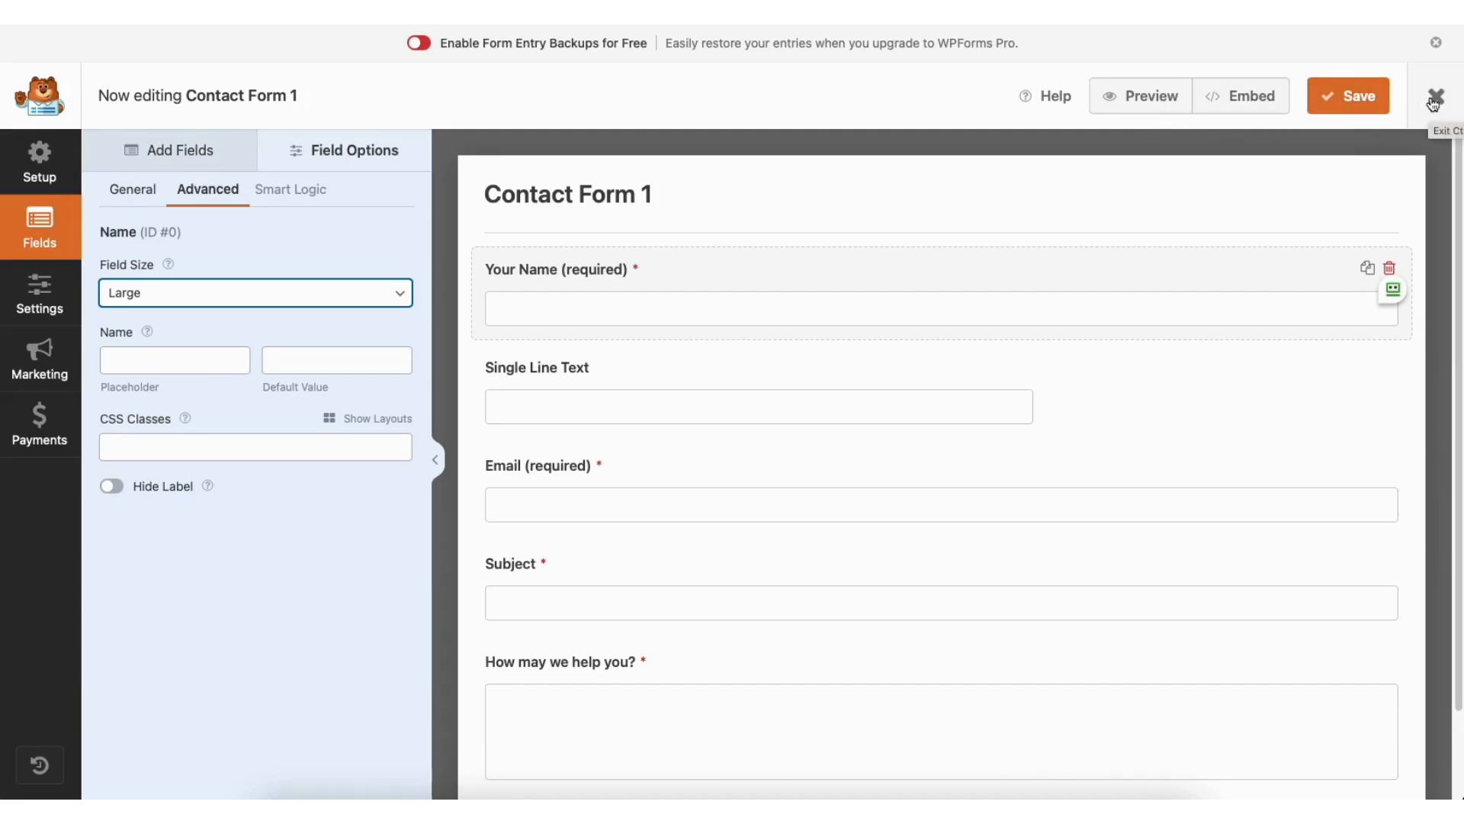
# Step: Review the form's General, Spam Protection and Security, Notifications and Confirmations settings
pyautogui.click(46, 294)
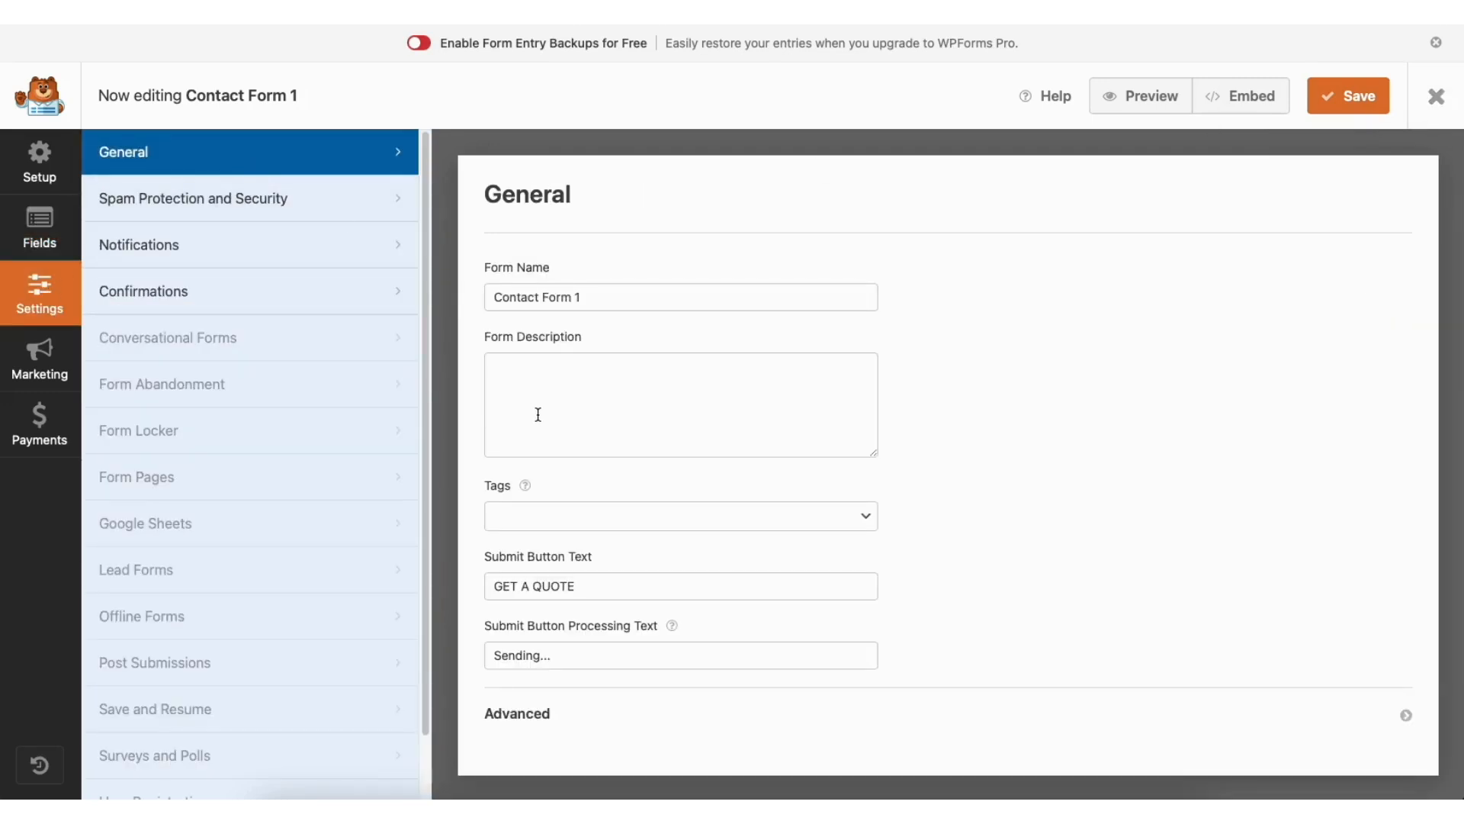
pyautogui.click(305, 200)
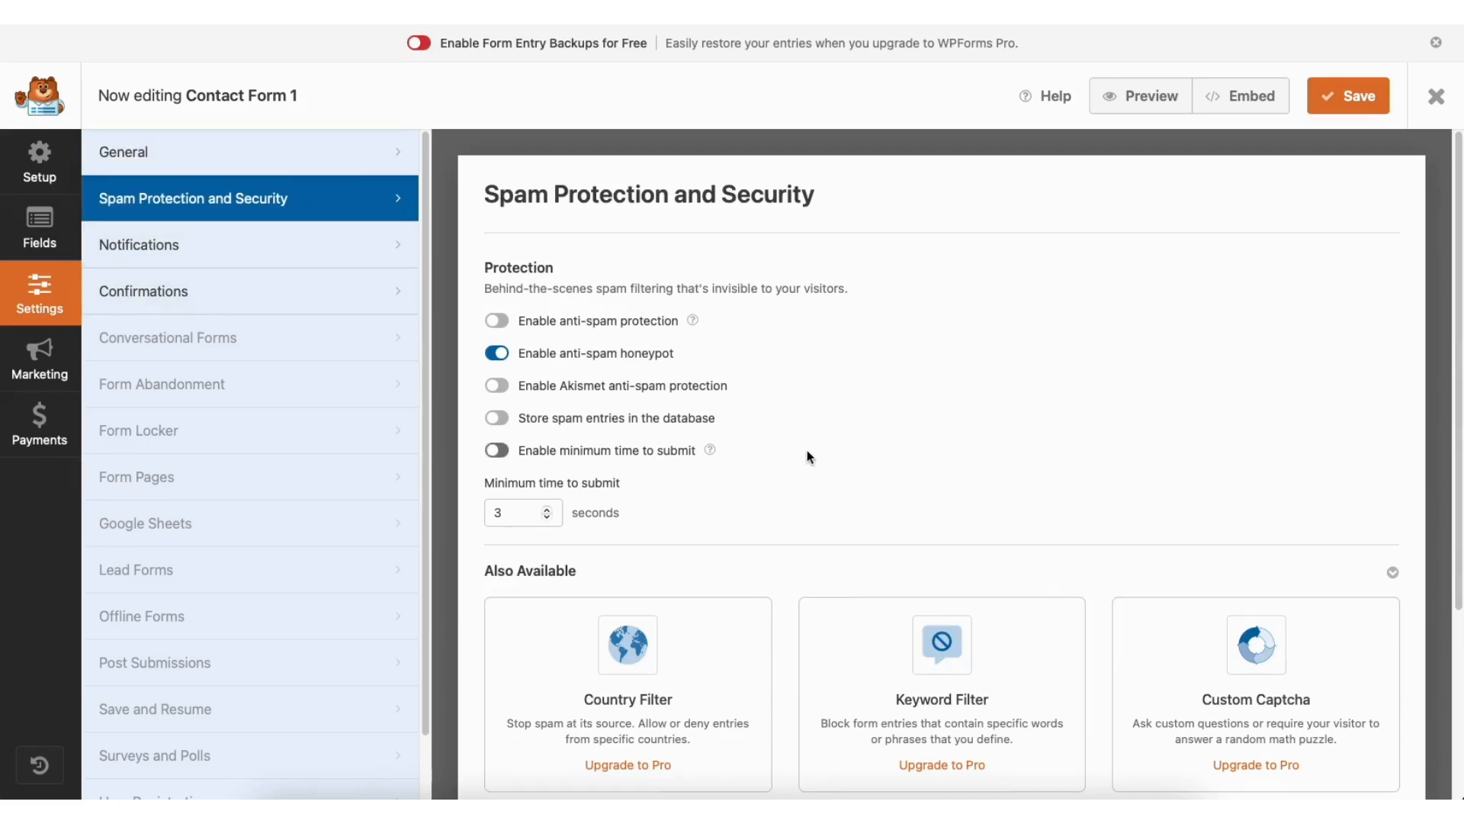
pyautogui.click(279, 250)
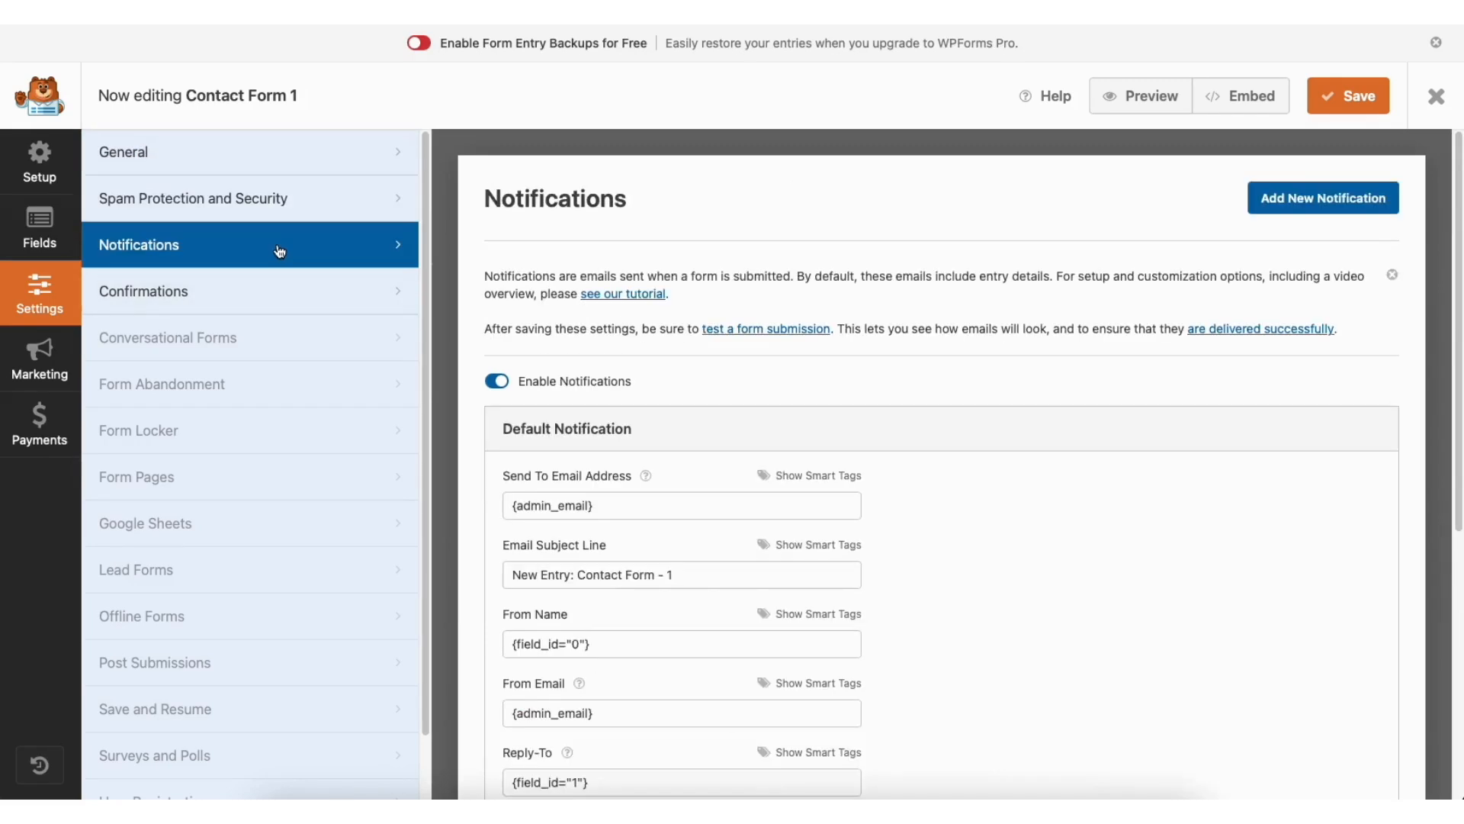
pyautogui.moveTo(1453, 256); pyautogui.dragTo(1453, 413)
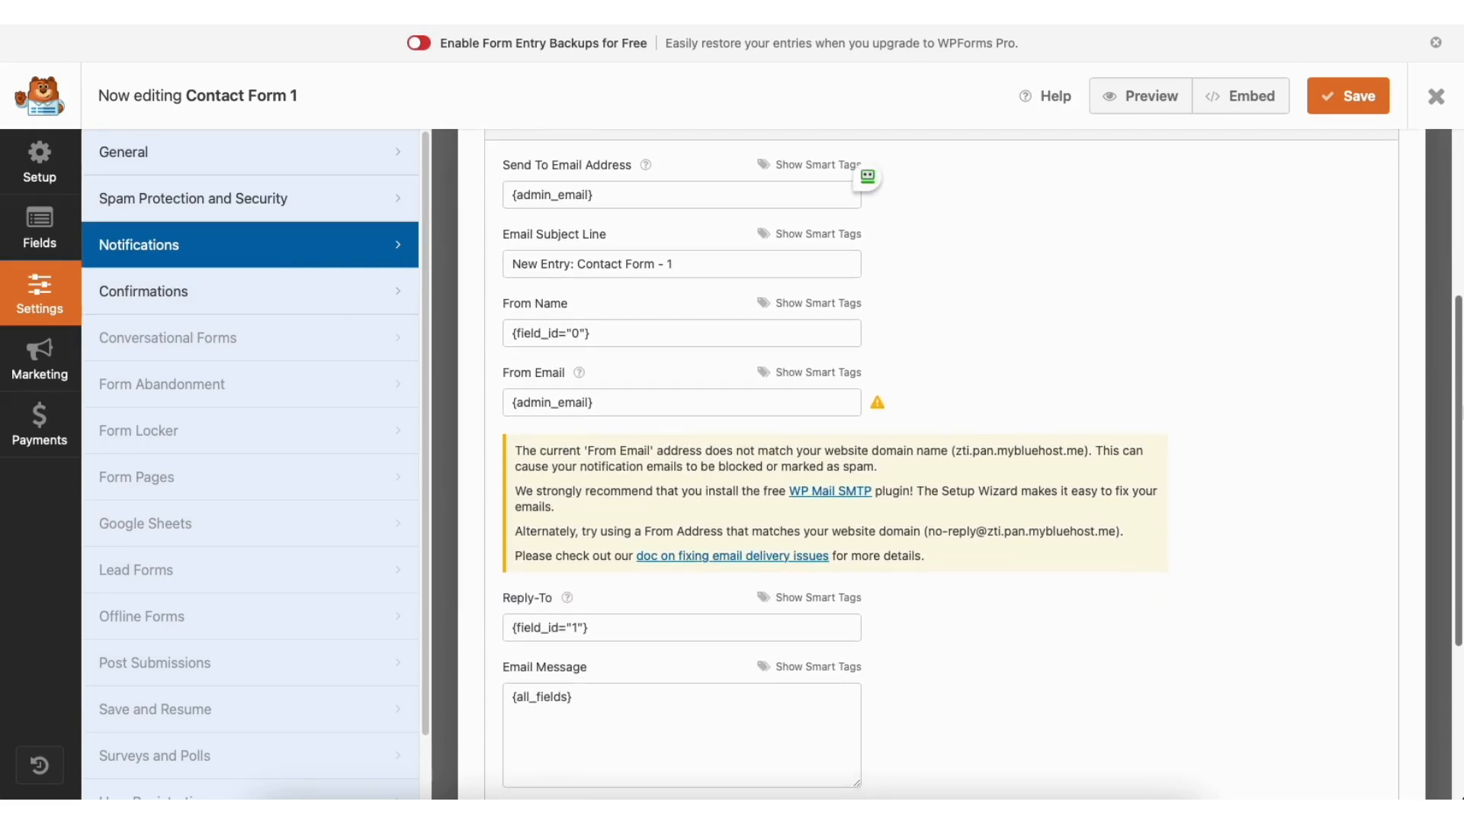
pyautogui.click(287, 296)
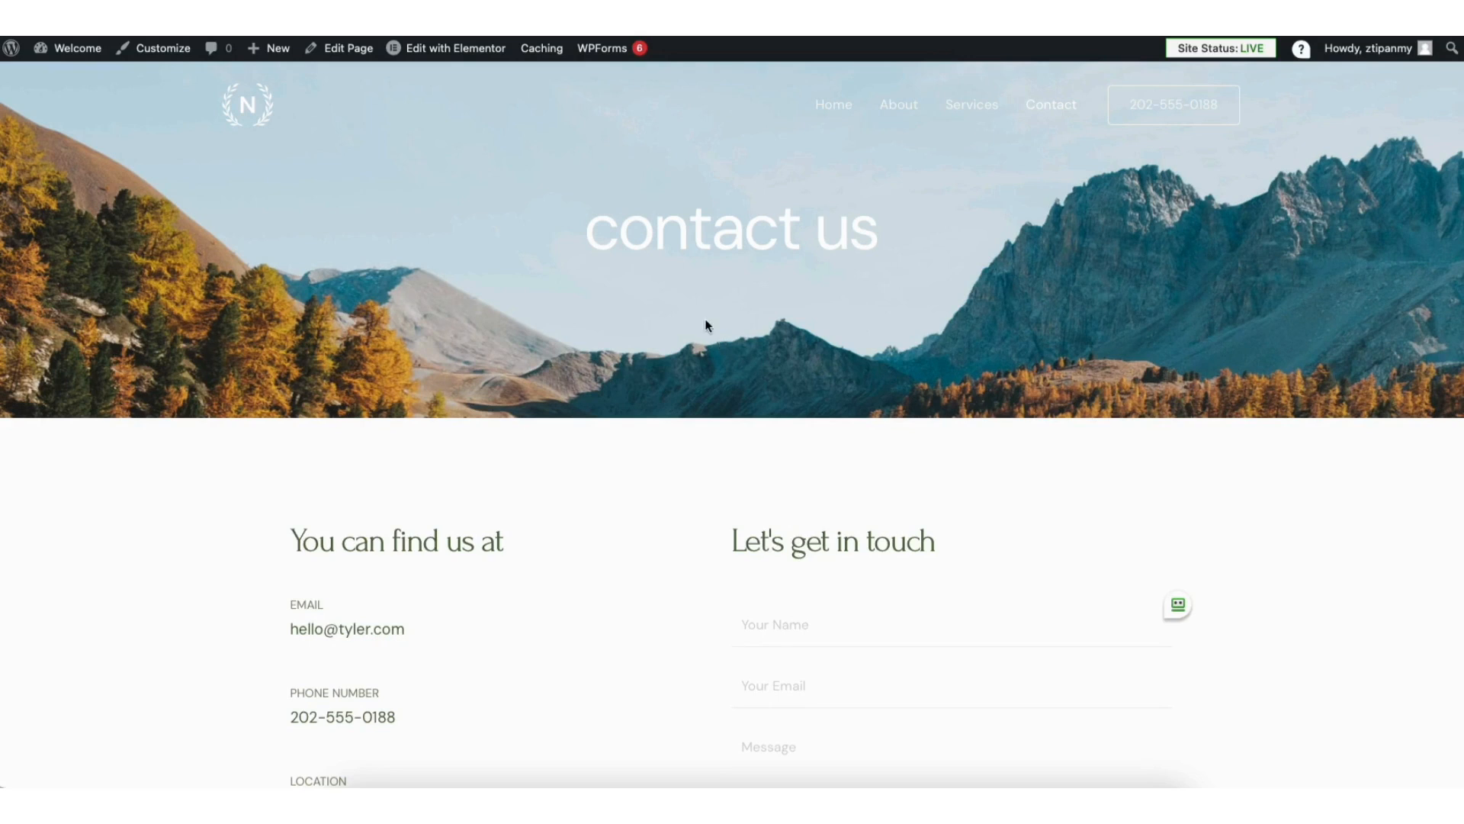
# Step: Open the site's Contact page in Elementor and add a Direction Column container holding a Google Maps widget below the team photos
pyautogui.click(450, 52)
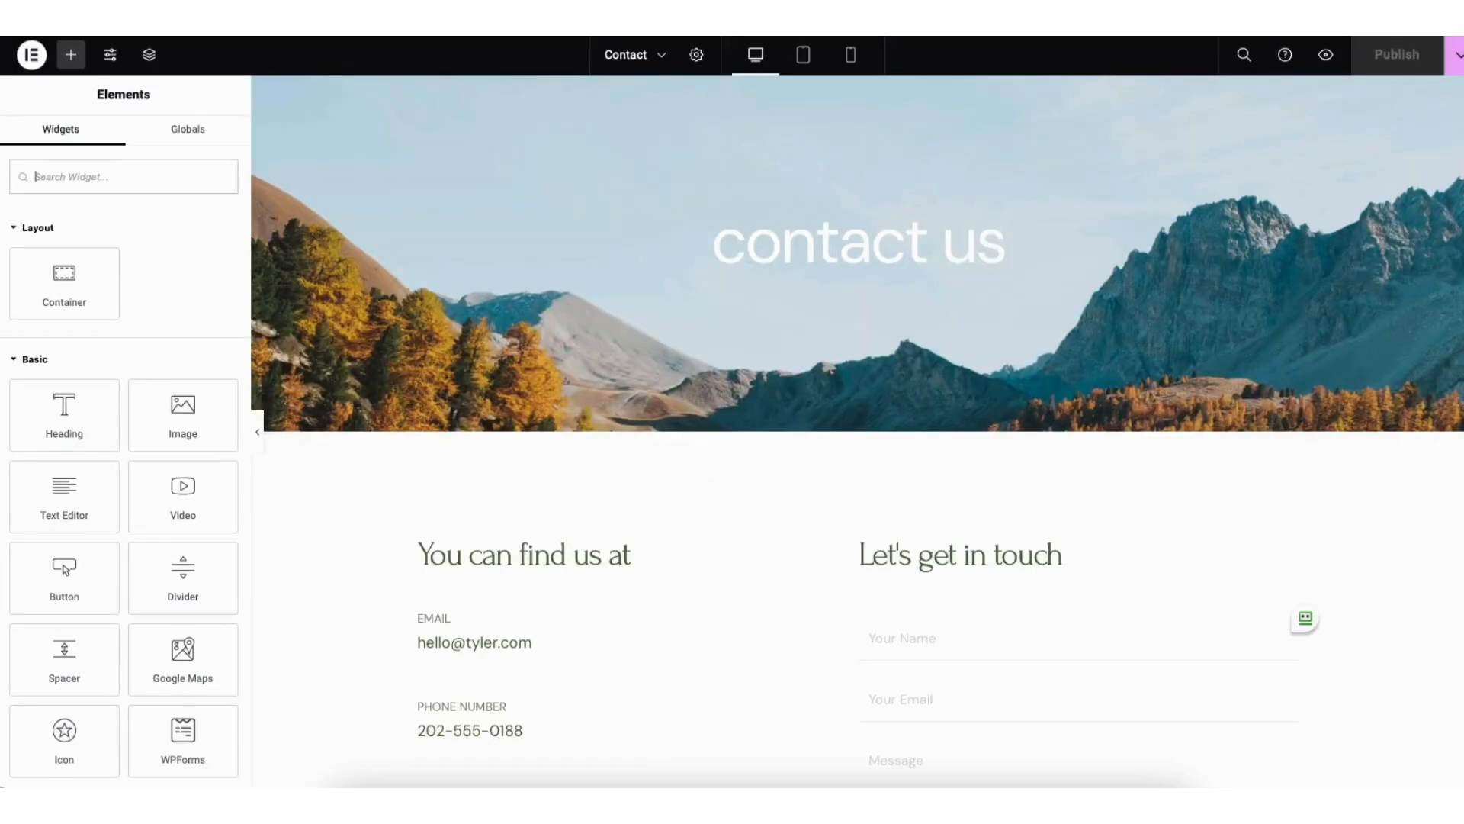
pyautogui.scroll(-12, 1457, 572)
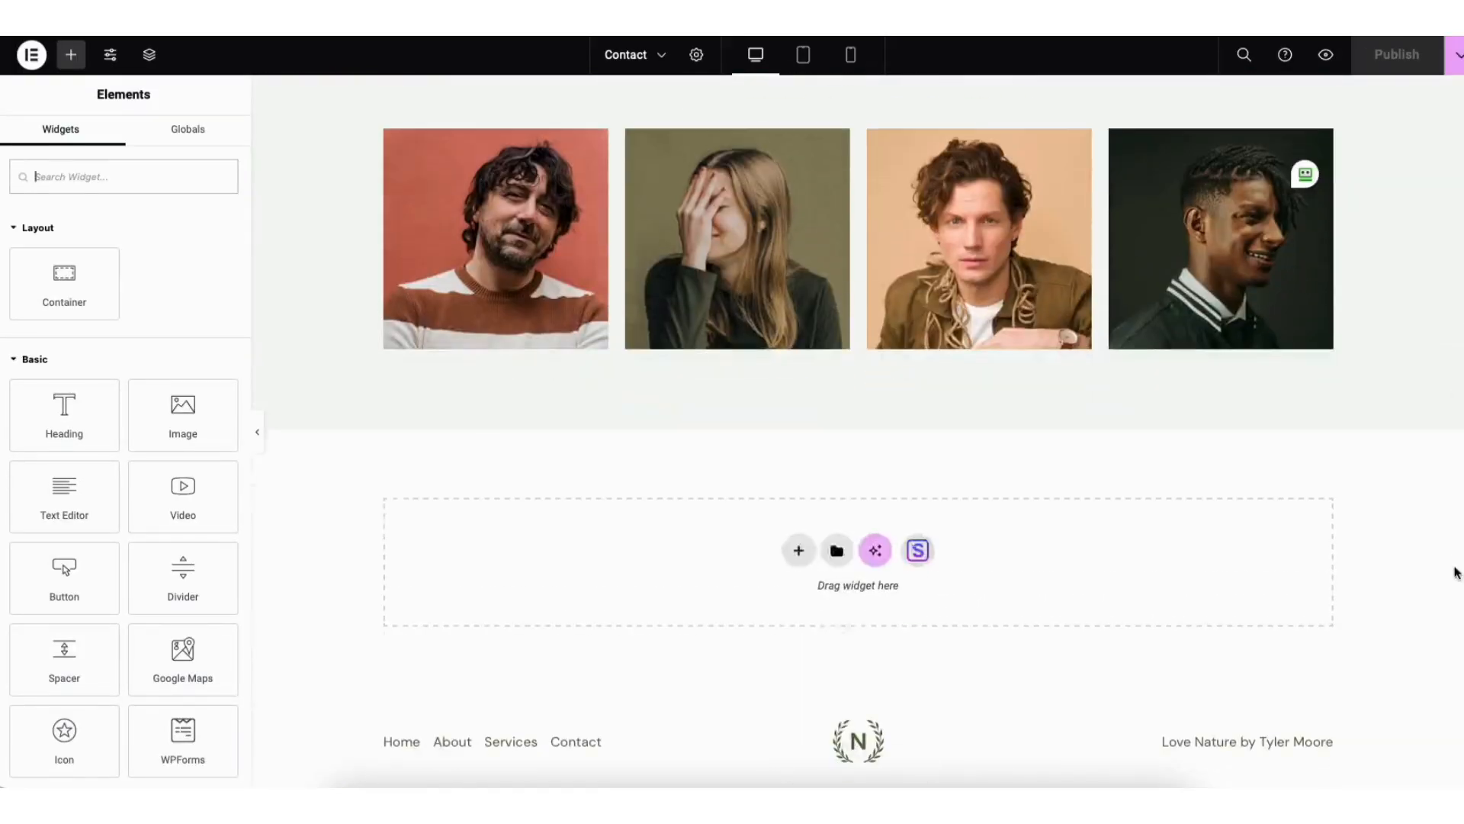
pyautogui.click(801, 556)
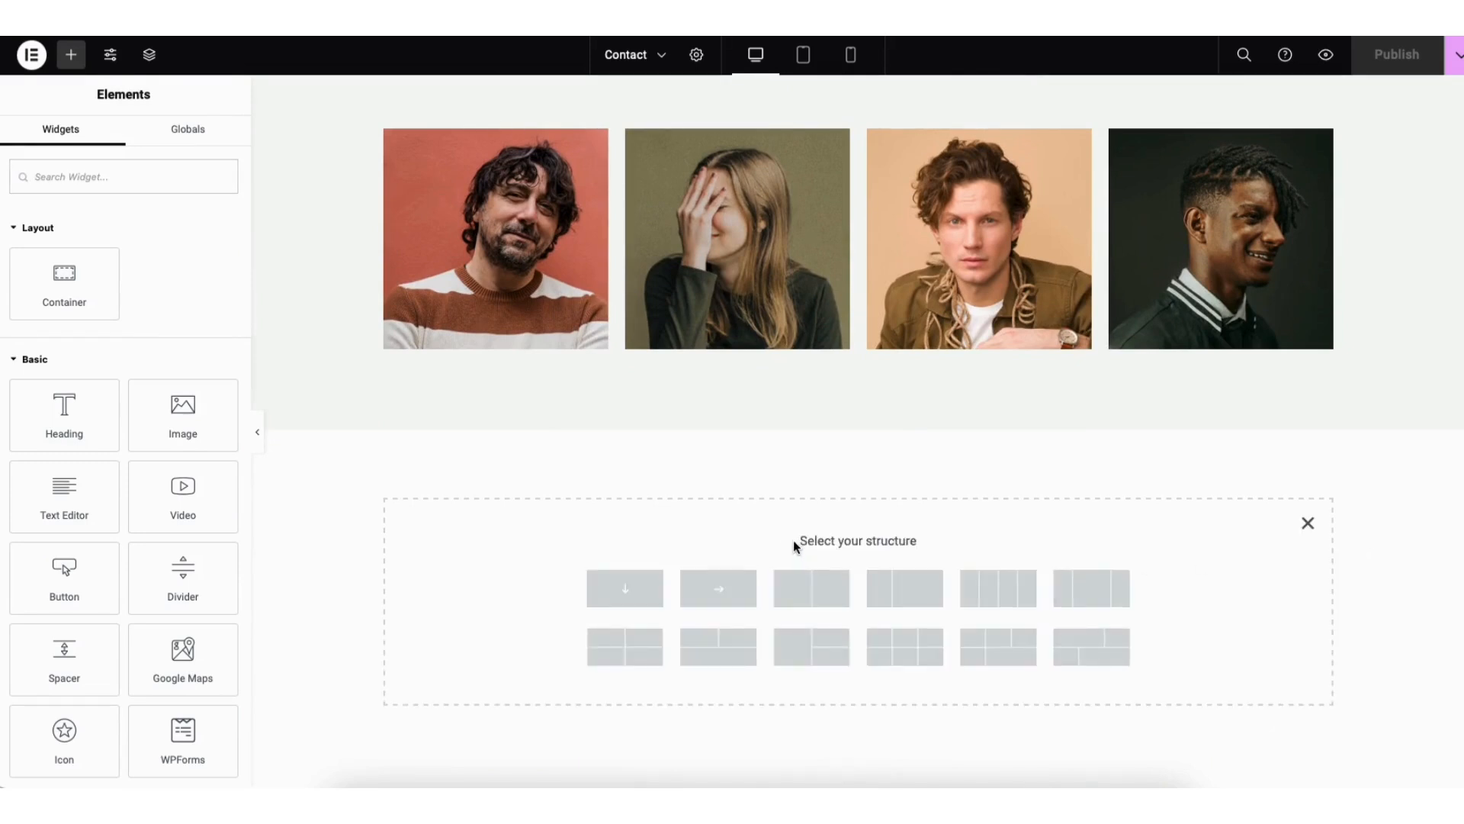
pyautogui.click(647, 595)
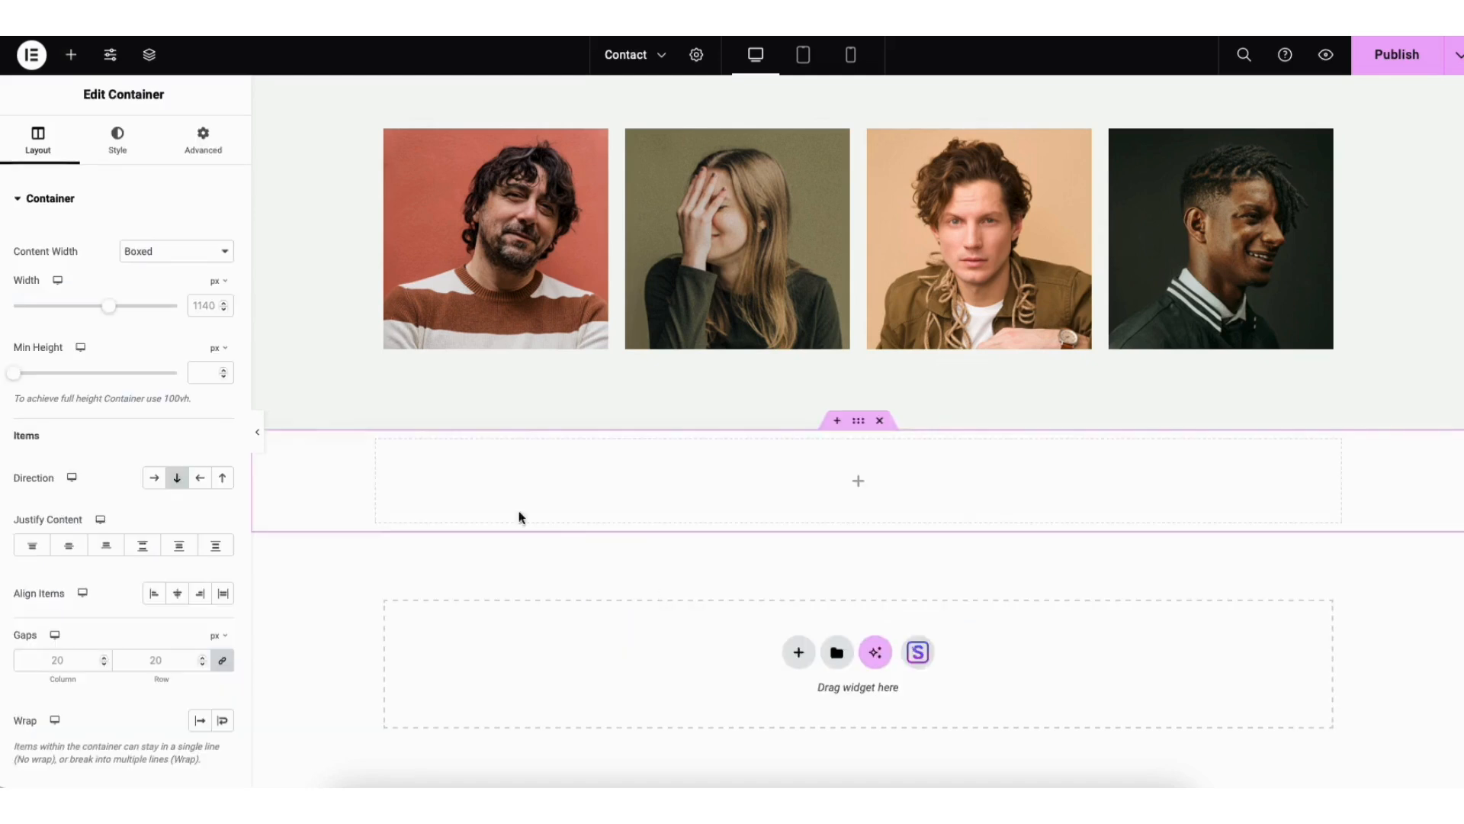
pyautogui.click(71, 54)
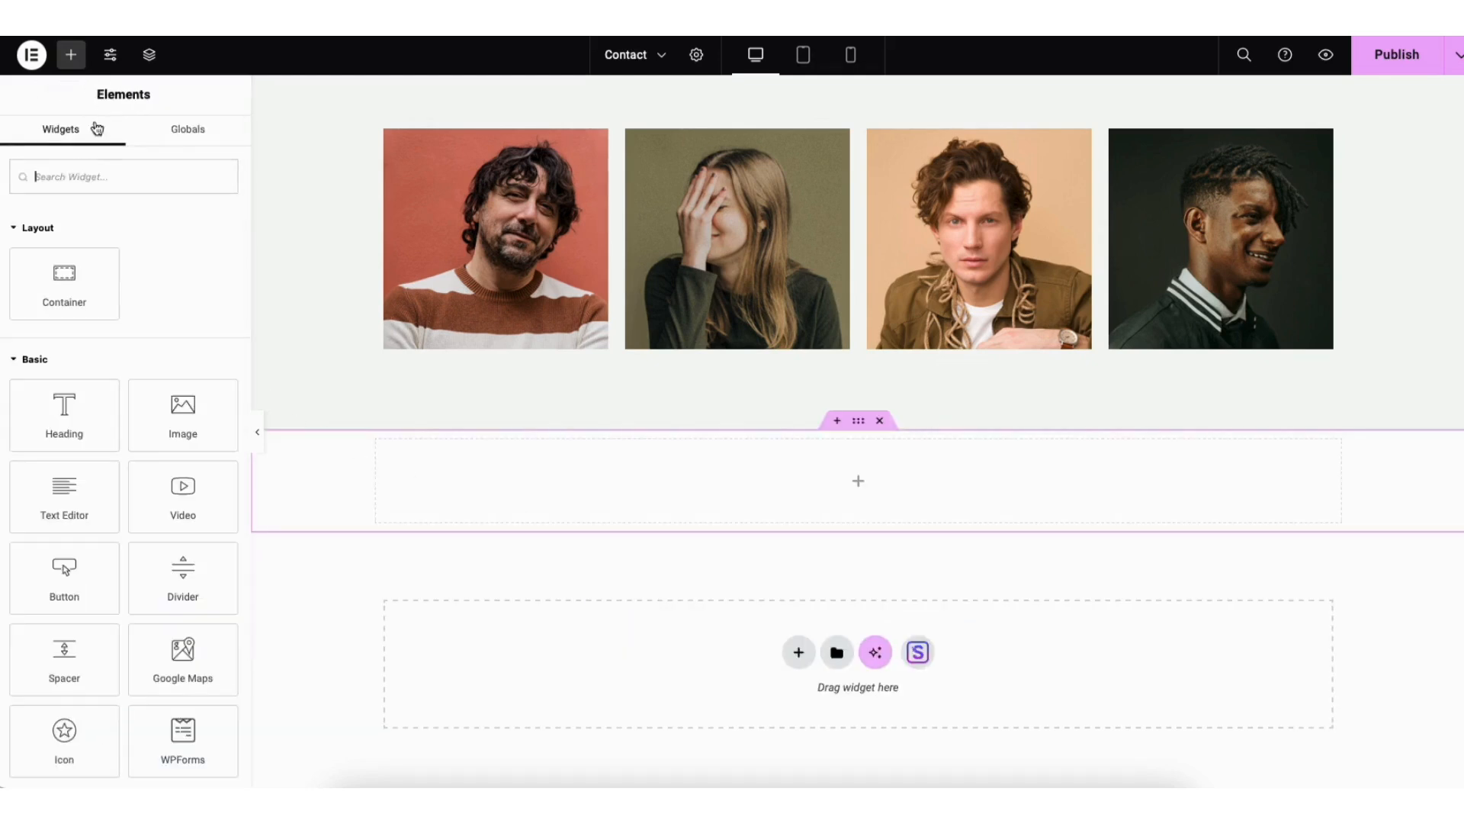
pyautogui.moveTo(166, 663); pyautogui.dragTo(830, 487)
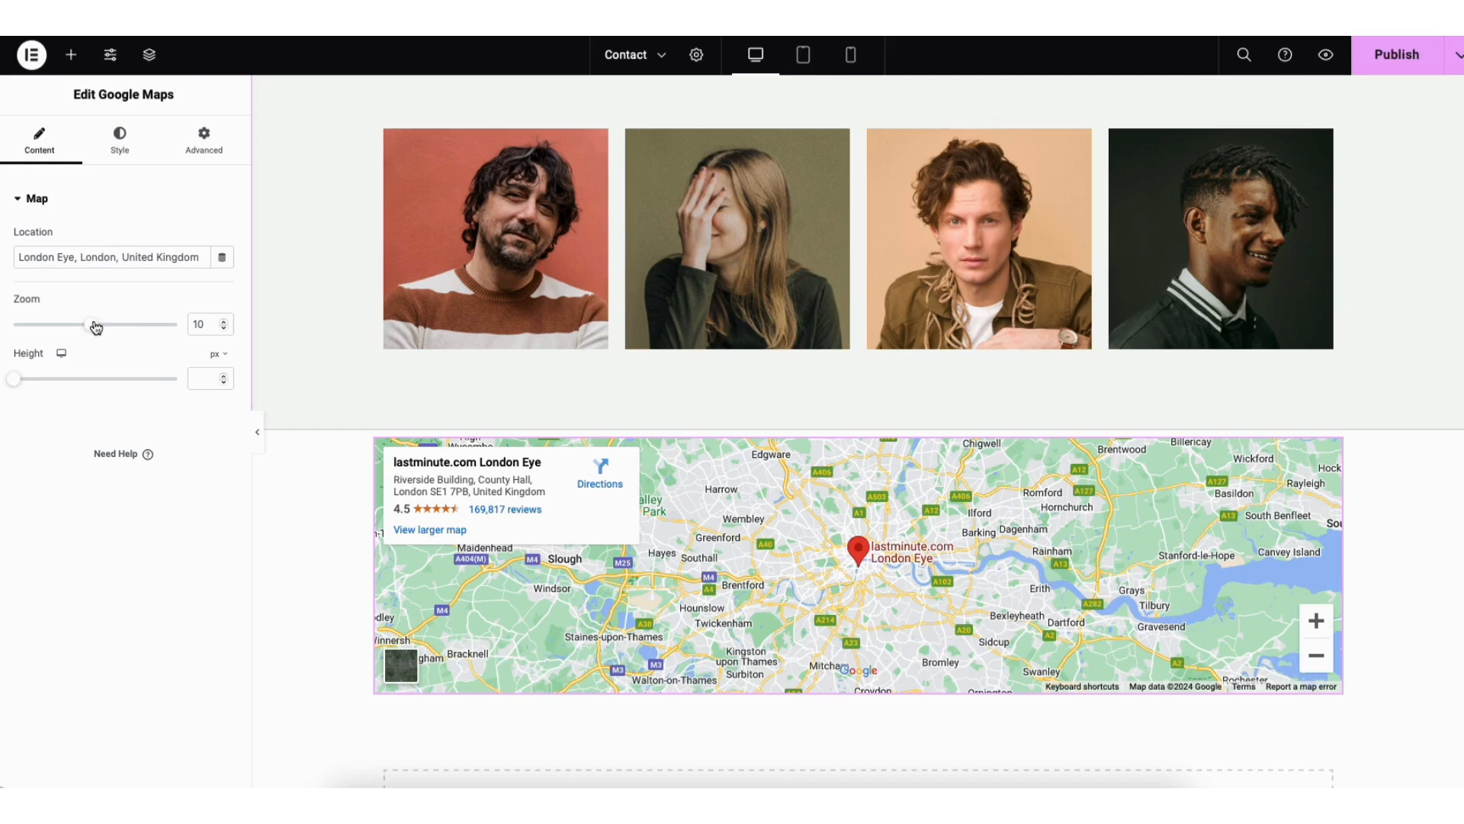
# Step: Set the Google map's zoom to 7 and its height to 359 px, and save the Contact page as a draft
pyautogui.moveTo(92, 325); pyautogui.dragTo(70, 327)
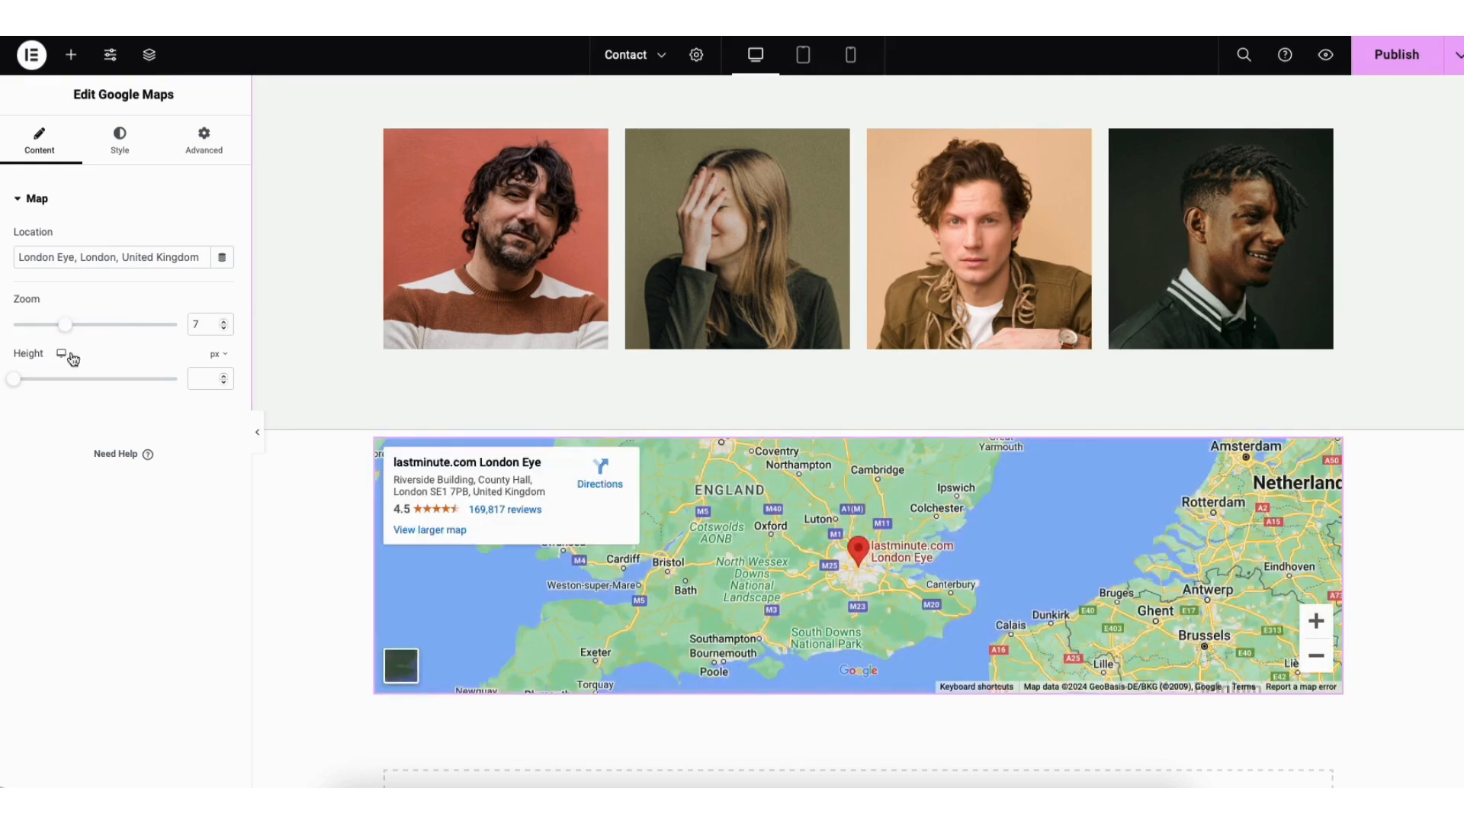
pyautogui.moveTo(22, 380); pyautogui.dragTo(56, 388)
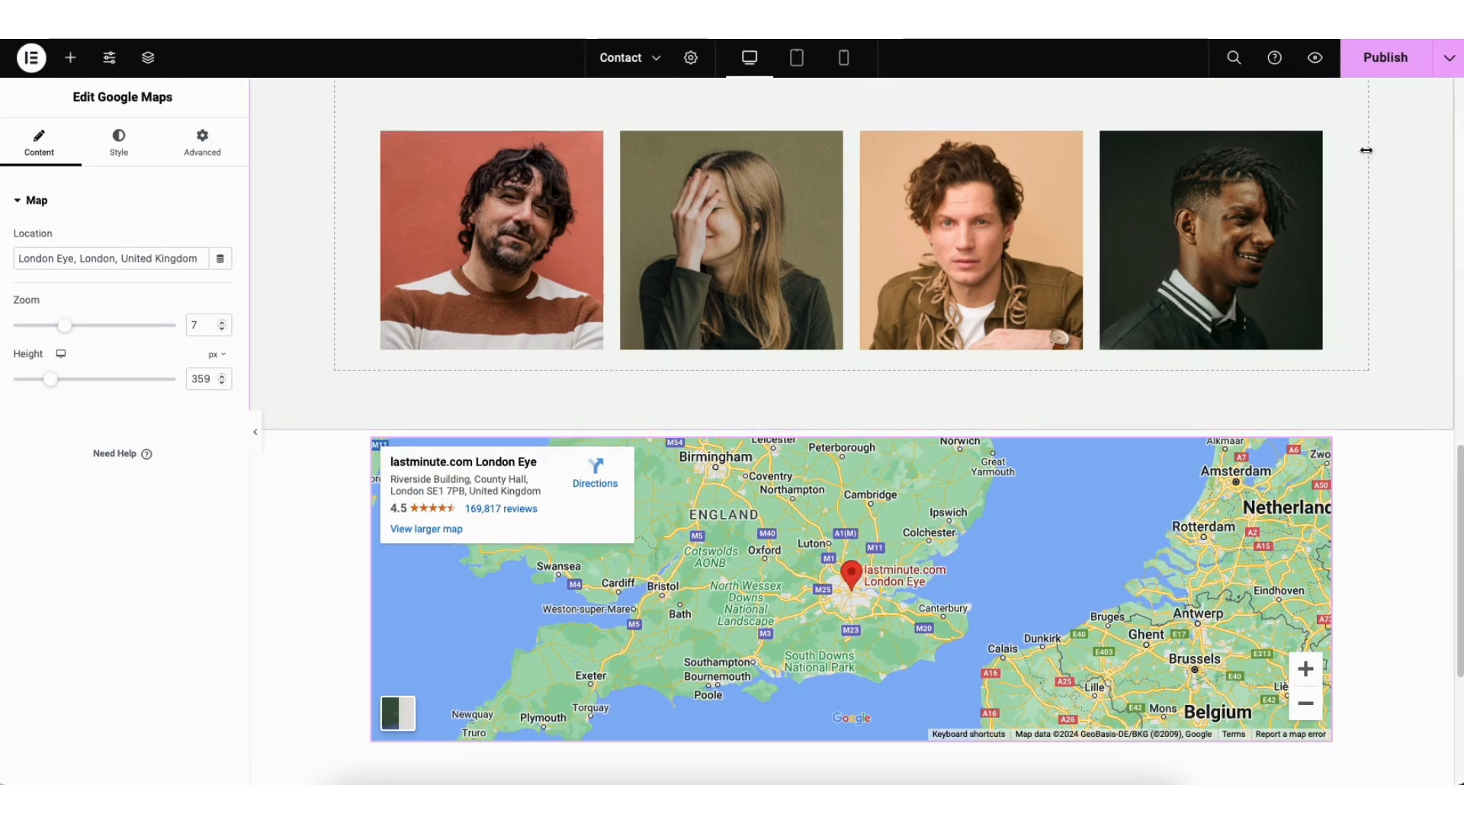
pyautogui.click(1448, 58)
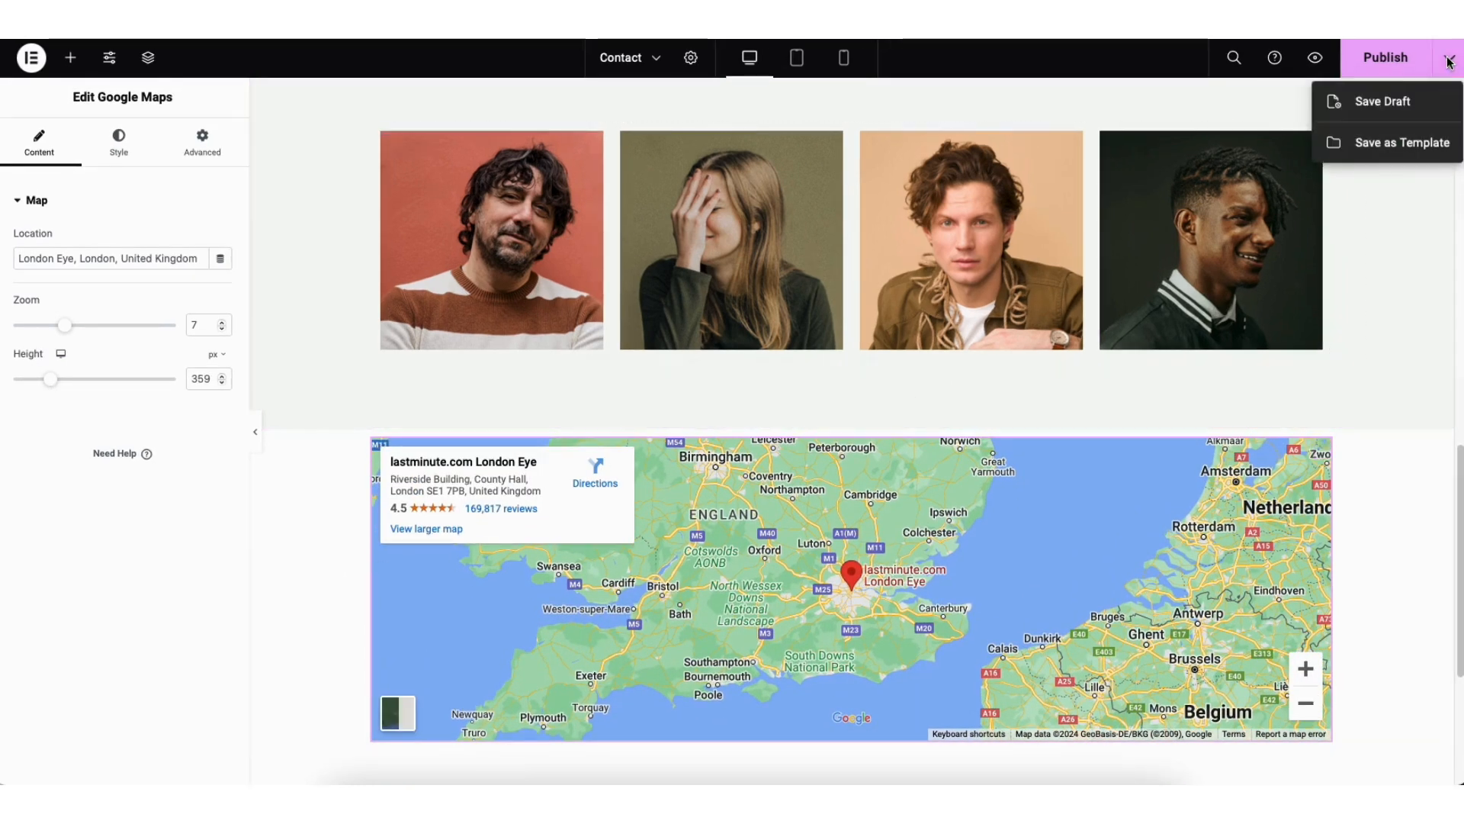
pyautogui.click(1384, 102)
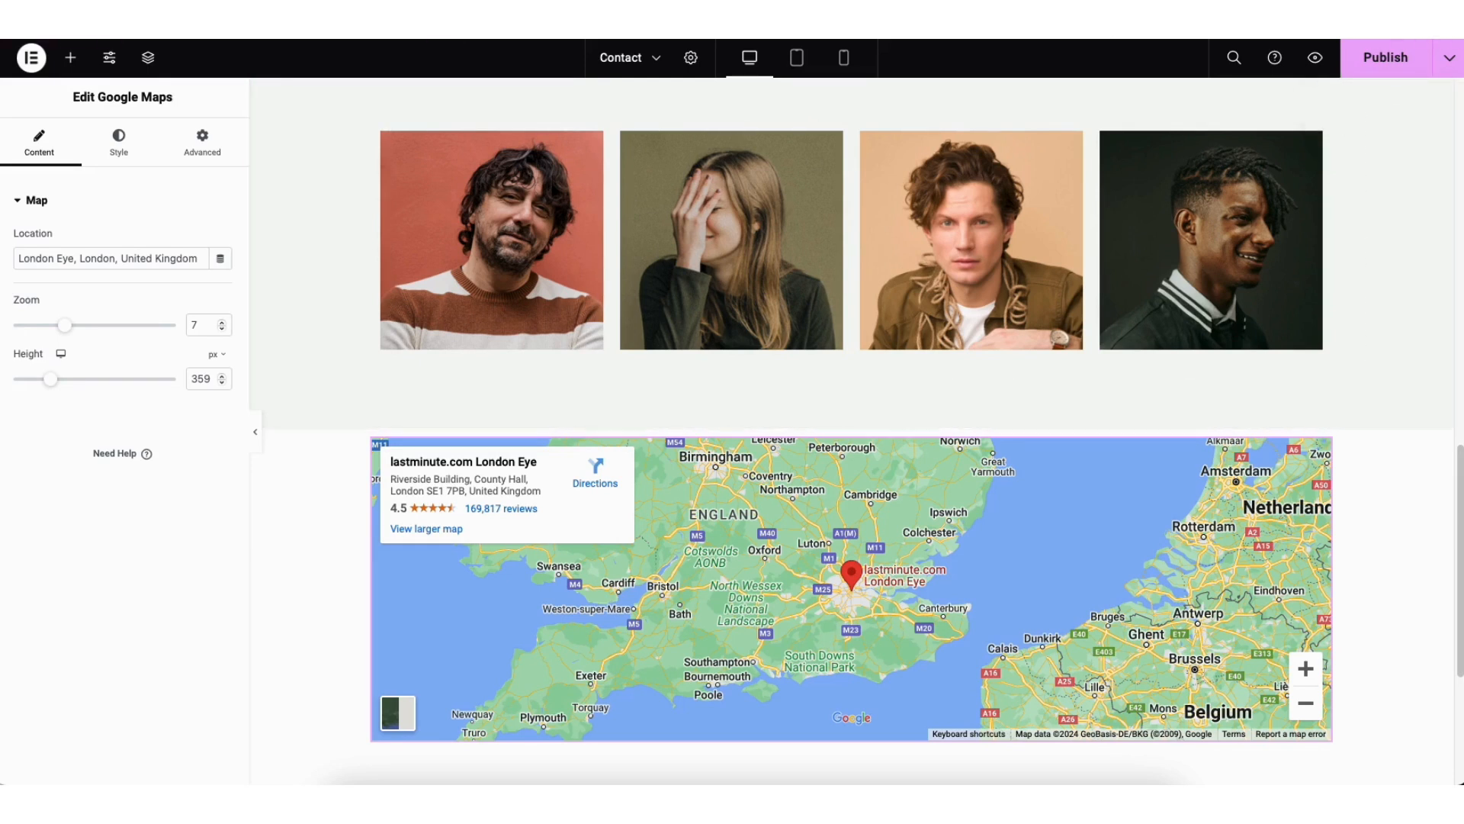
# Step: Reload the Contact page editor and reopen the settings of the Google Maps widget below the team photos
pyautogui.press('super+r')
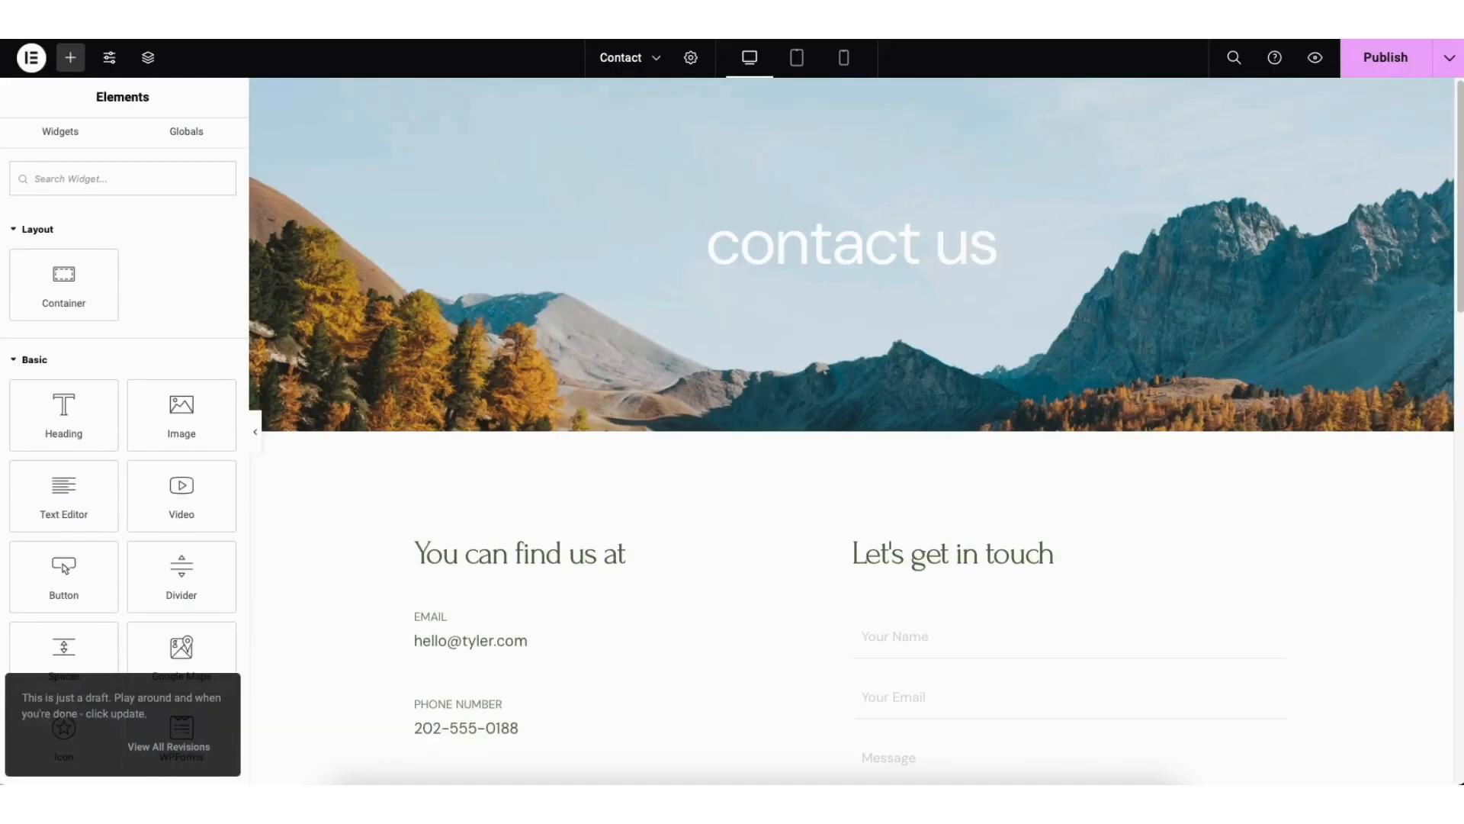
pyautogui.scroll(-1, 717, 388)
pyautogui.scroll(-15, 851, 427)
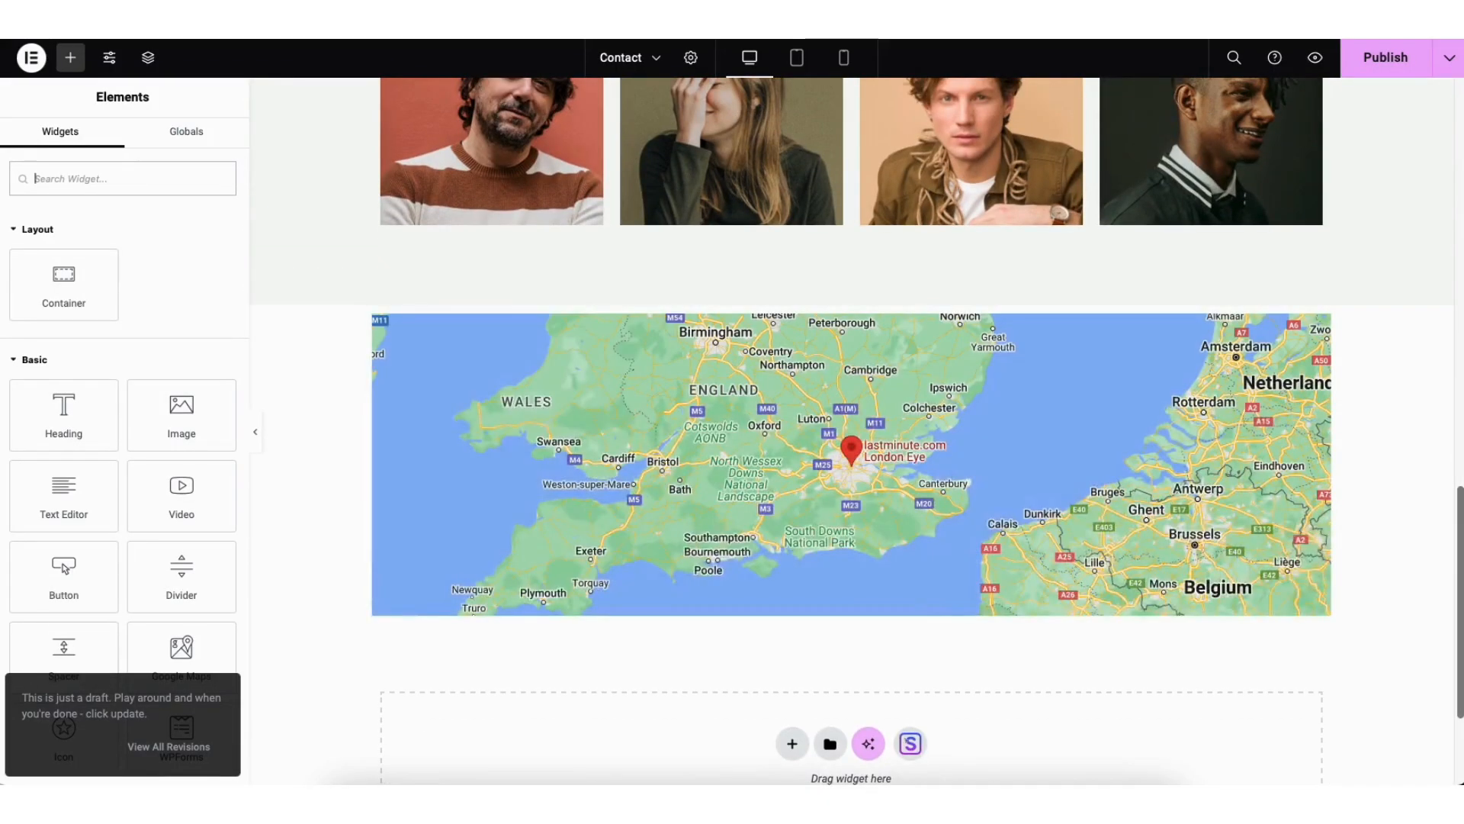
pyautogui.click(1320, 328)
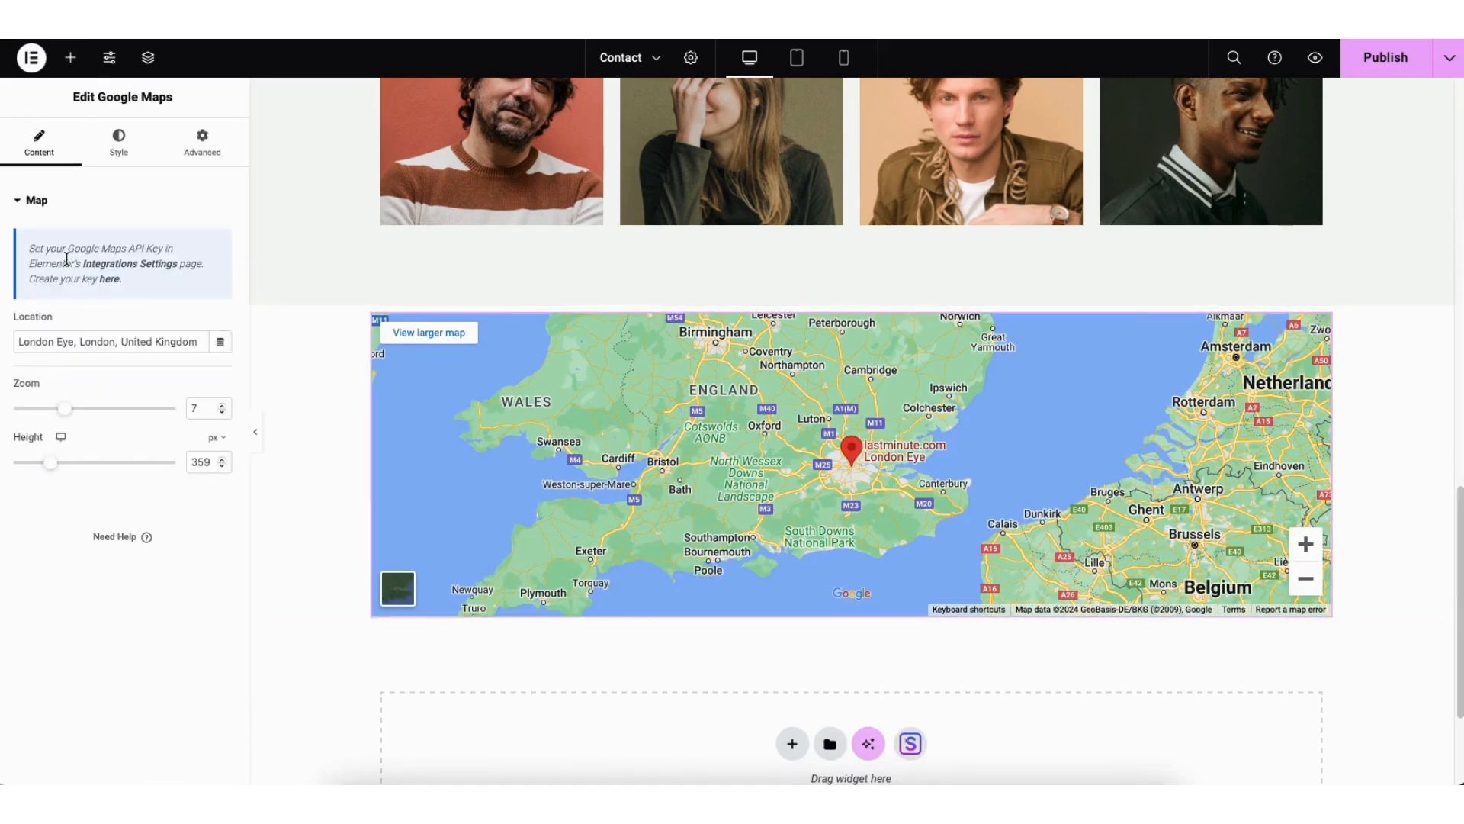
# Step: Follow the Google Maps API key guide to the Google Cloud Credentials page and fill in a new project named Demo1
pyautogui.click(110, 280)
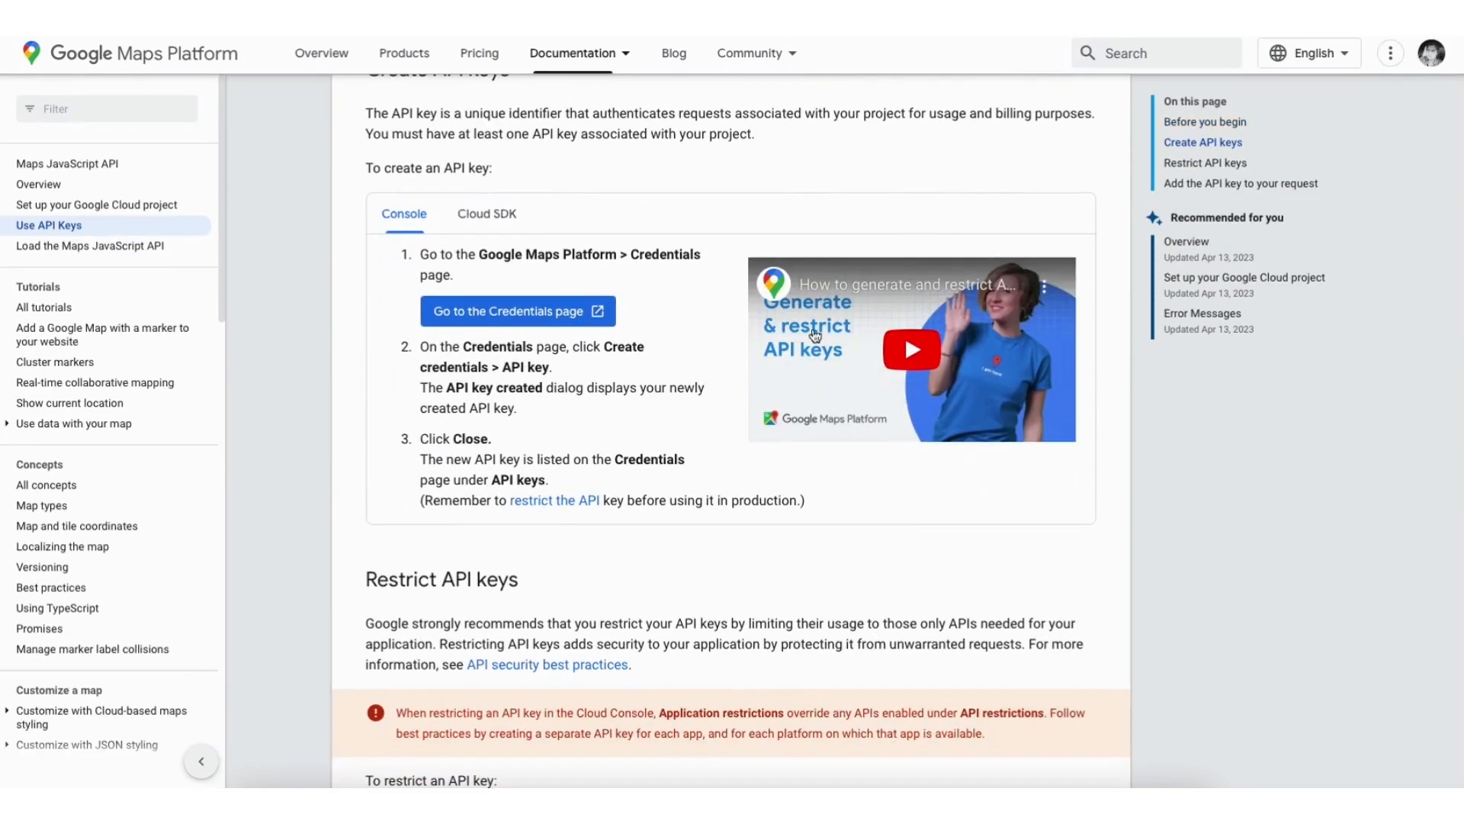
pyautogui.click(488, 313)
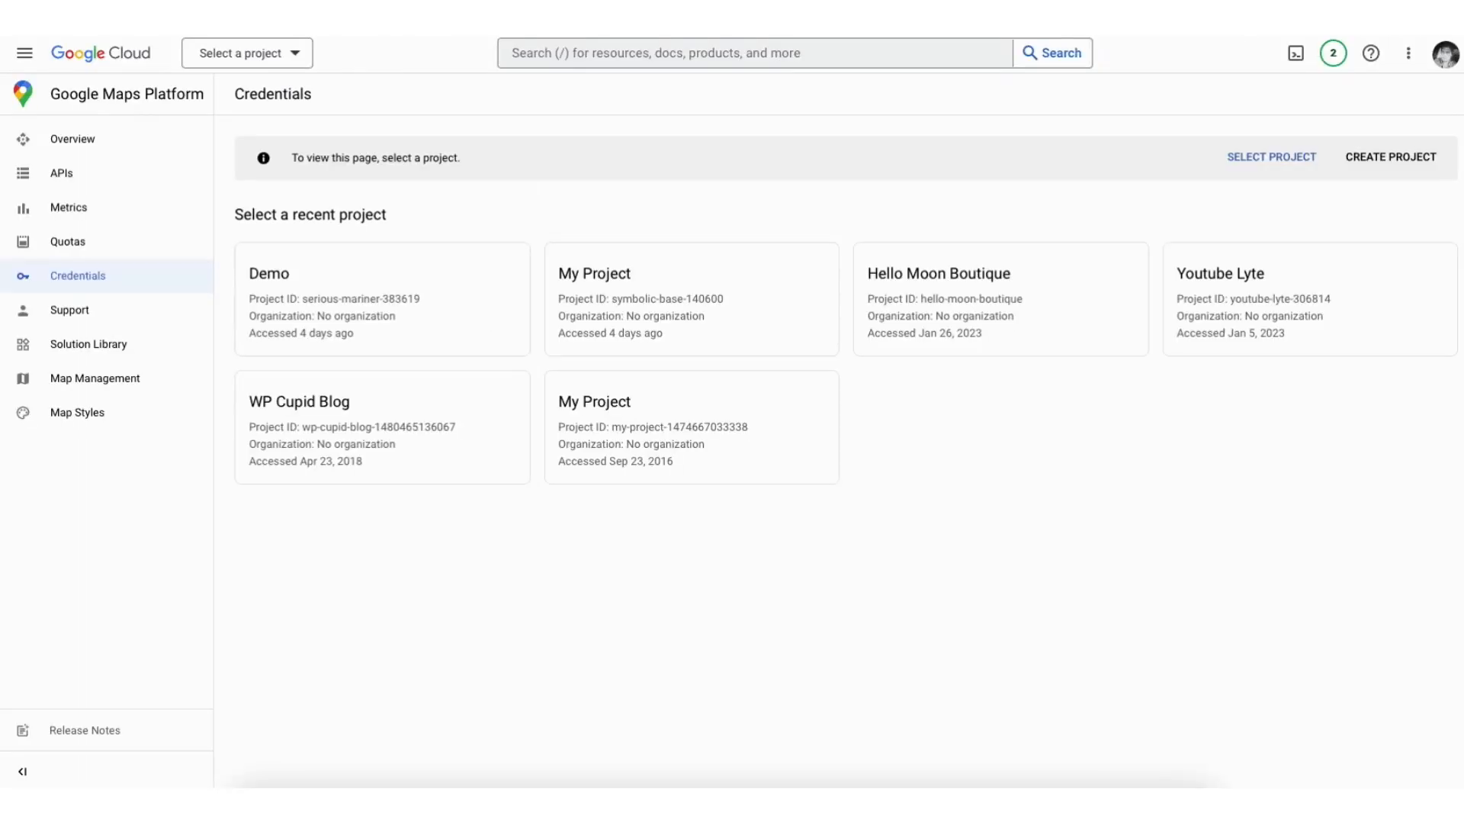
pyautogui.click(1393, 156)
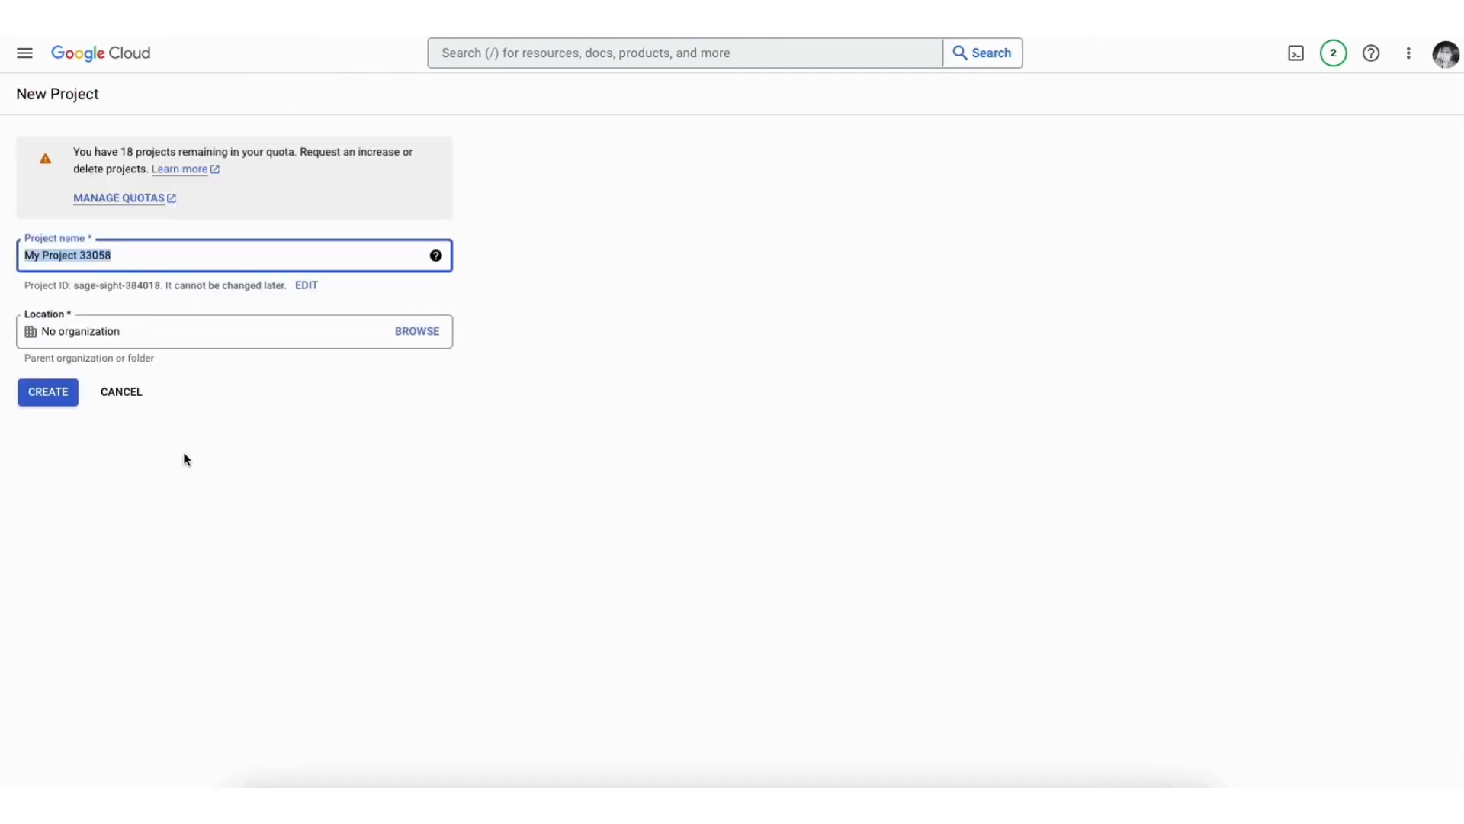
pyautogui.write('Demo1')
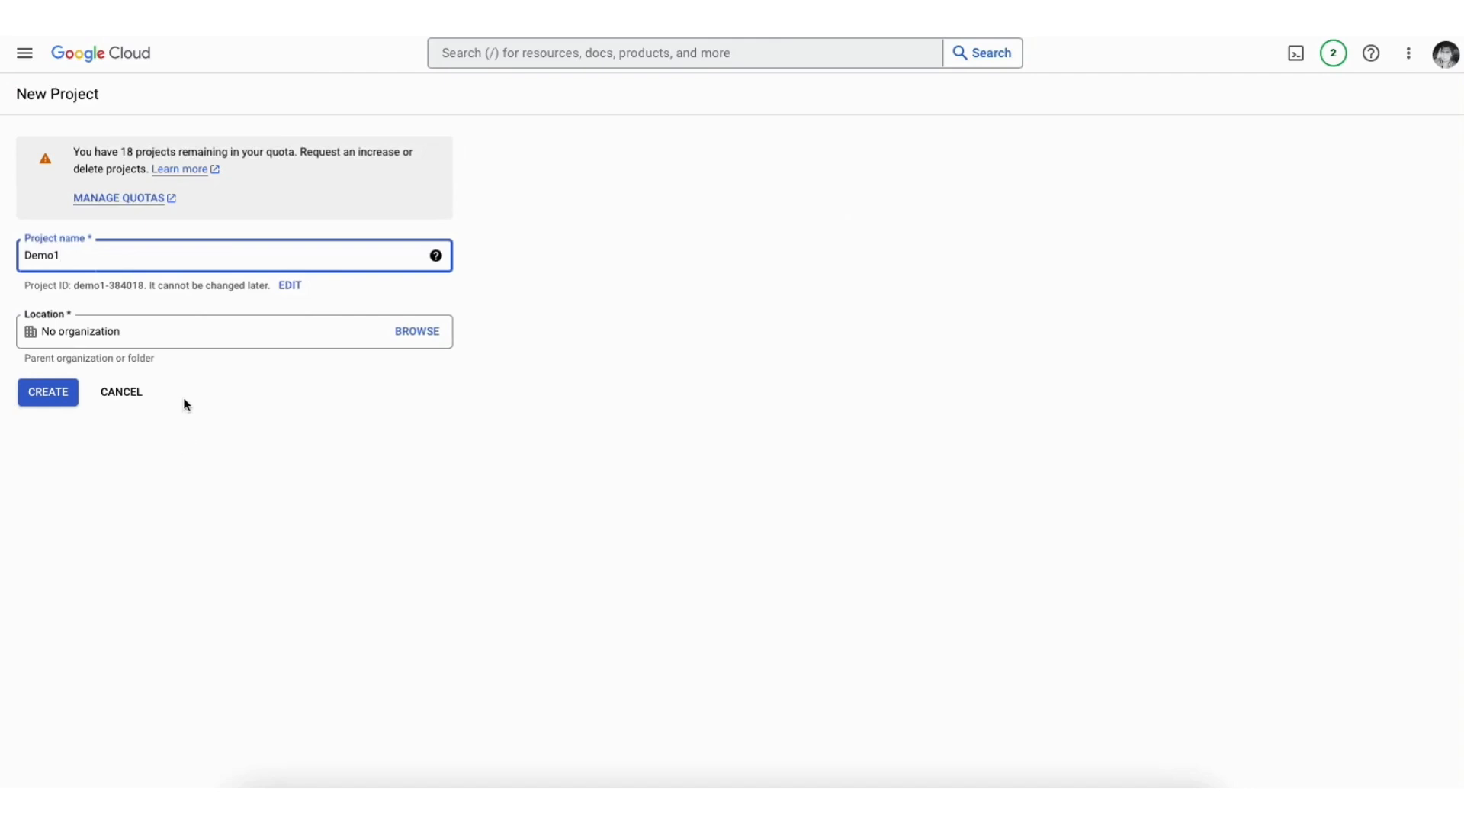
pyautogui.click(177, 333)
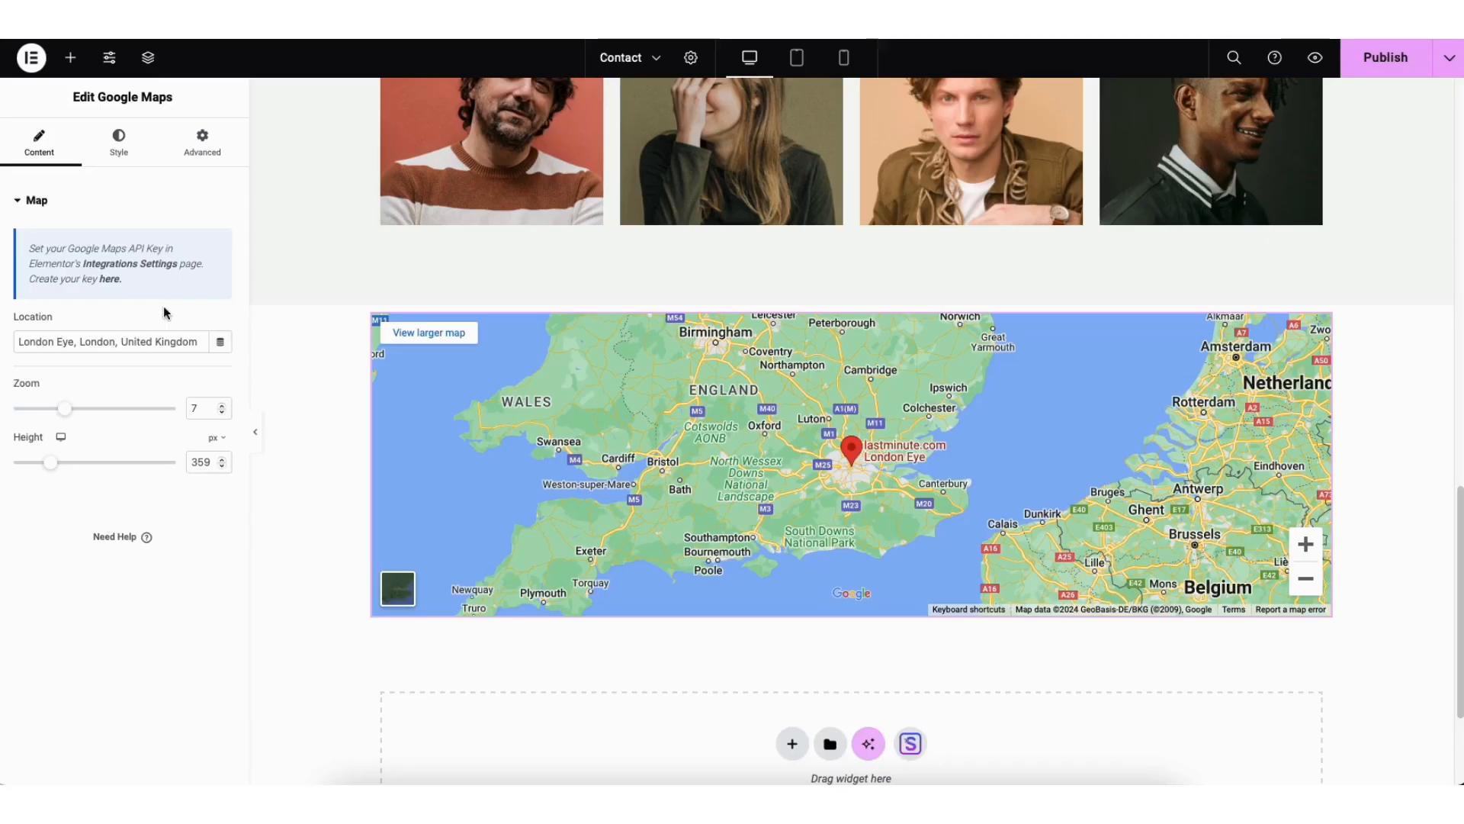
# Step: Follow the map widget's Integrations Settings link, return to the widget list and view the Contact page's save options
pyautogui.click(134, 270)
pyautogui.click(72, 59)
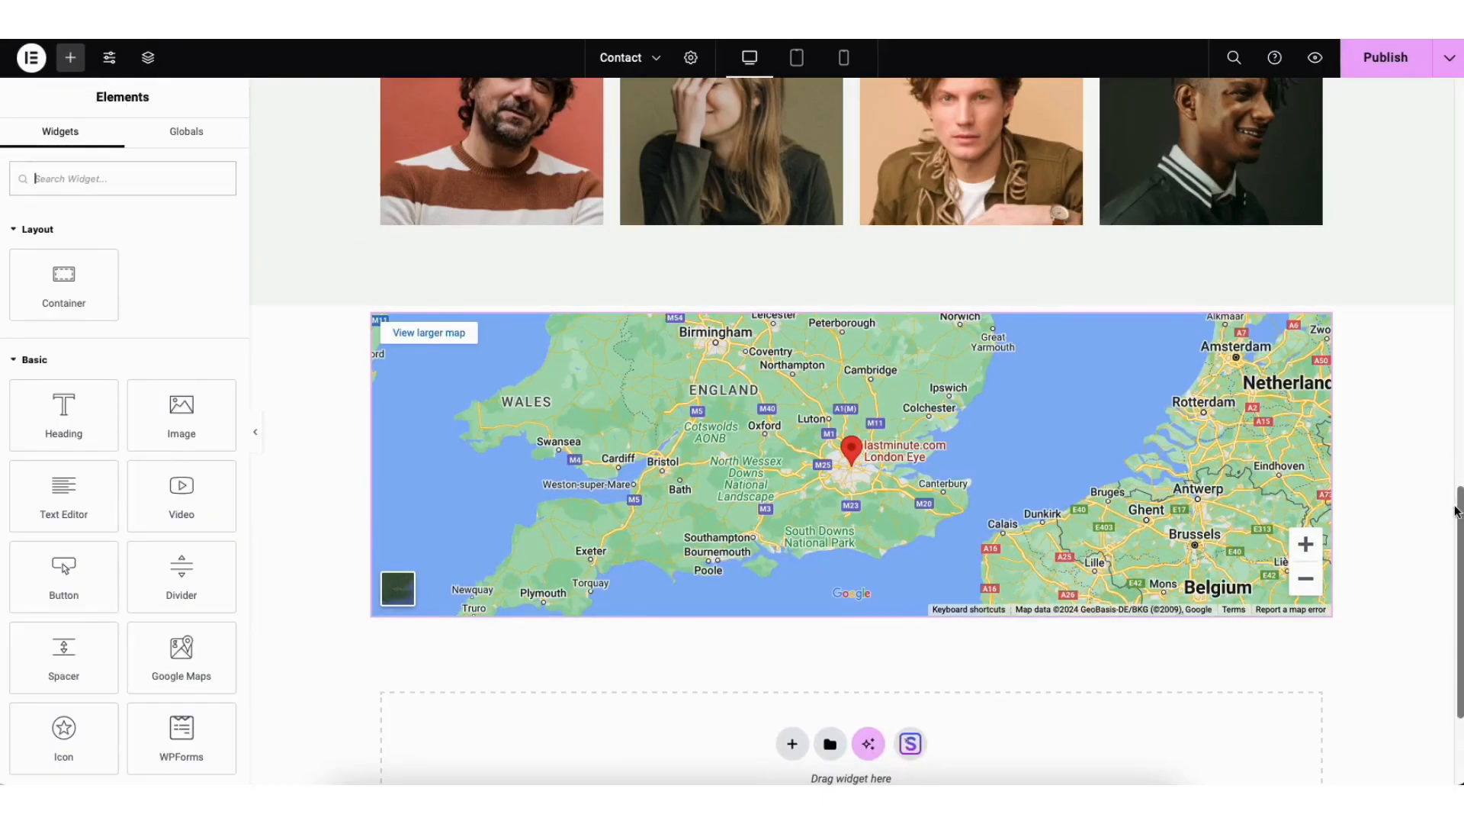
pyautogui.moveTo(1459, 523); pyautogui.dragTo(1453, 113)
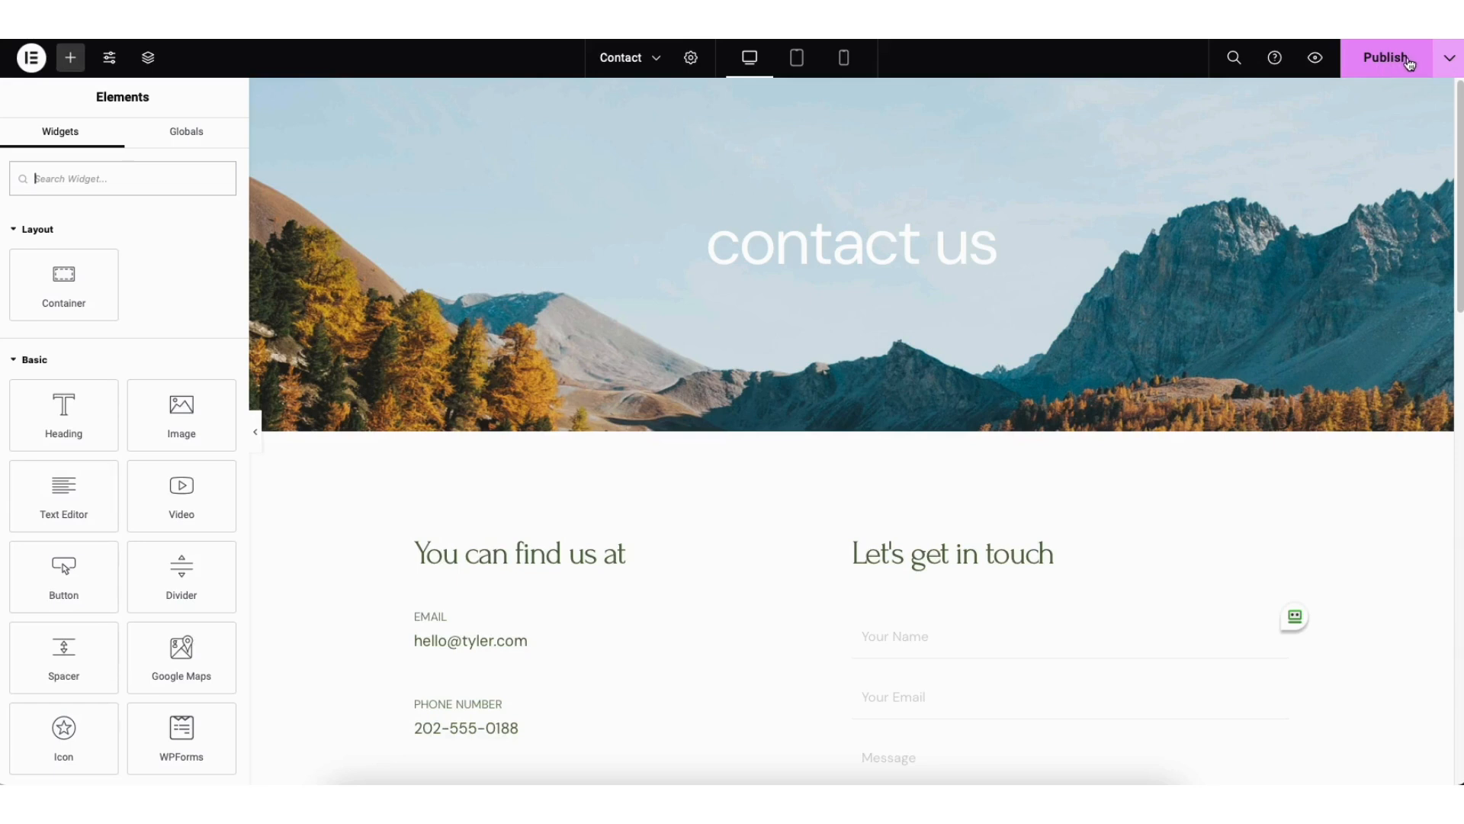
pyautogui.click(1449, 61)
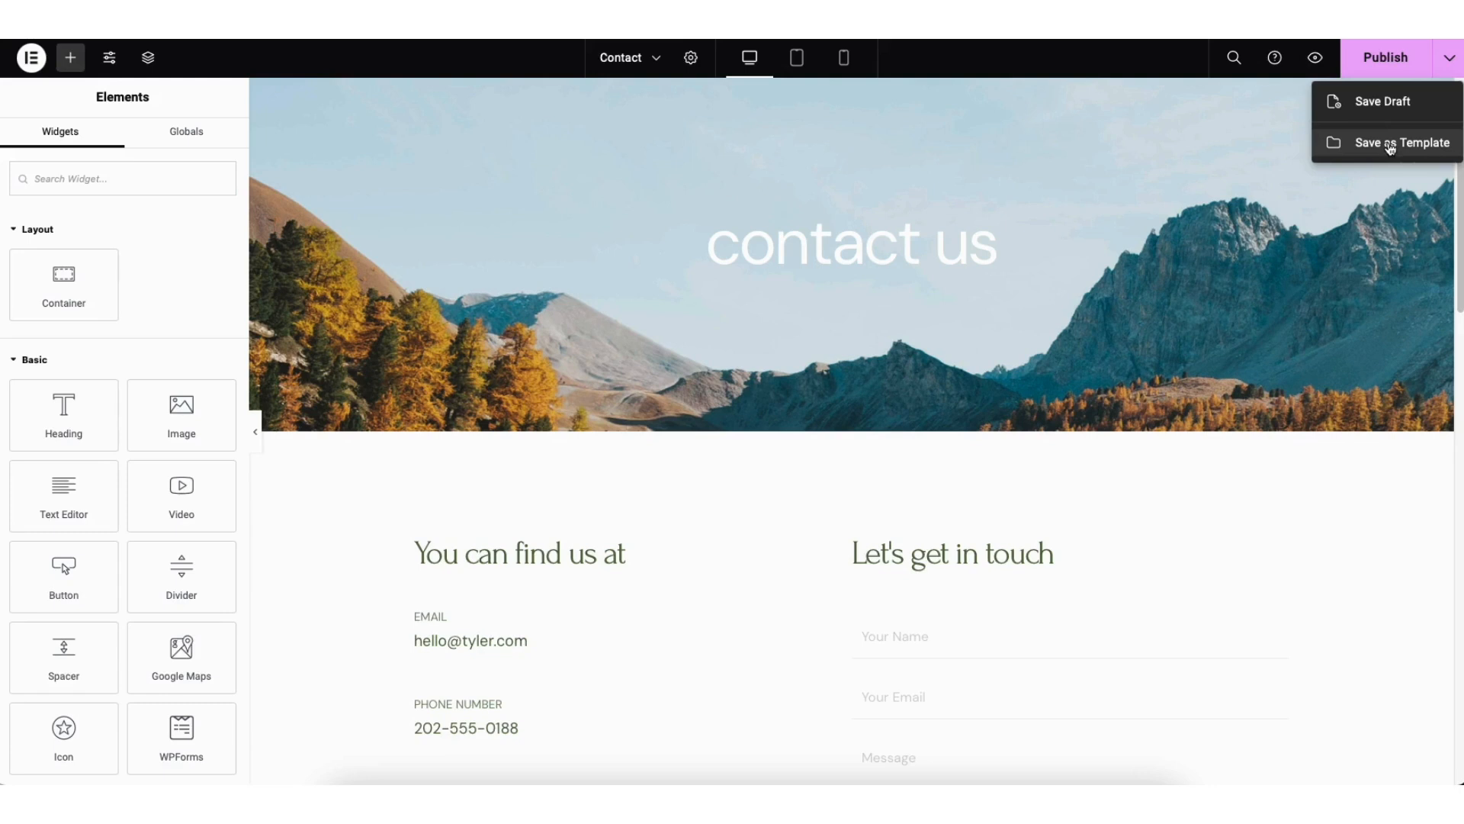
pyautogui.click(1344, 186)
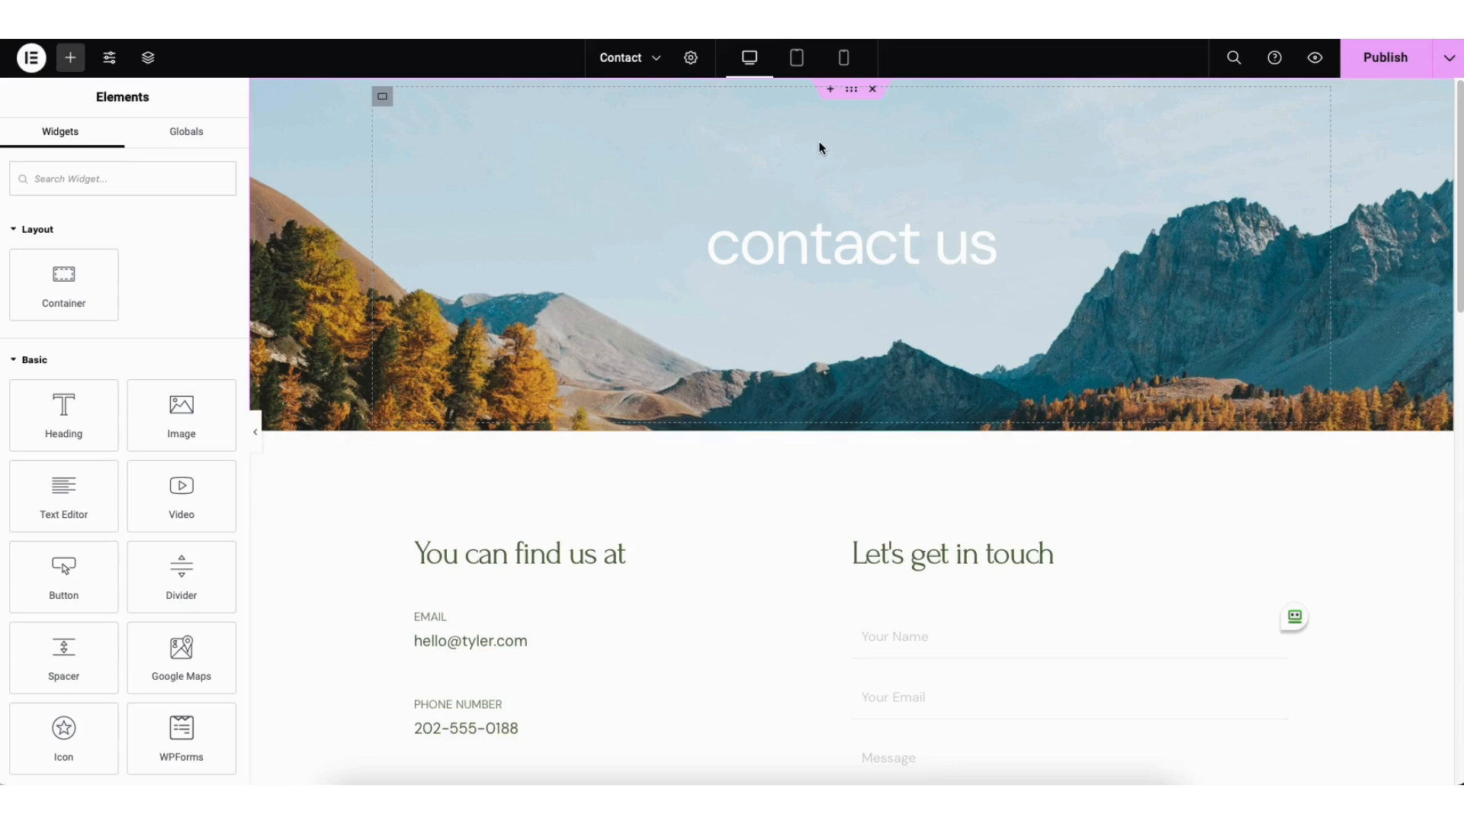
# Step: Preview the Contact page in tablet and mobile portrait layouts, and return to the desktop layout
pyautogui.click(797, 57)
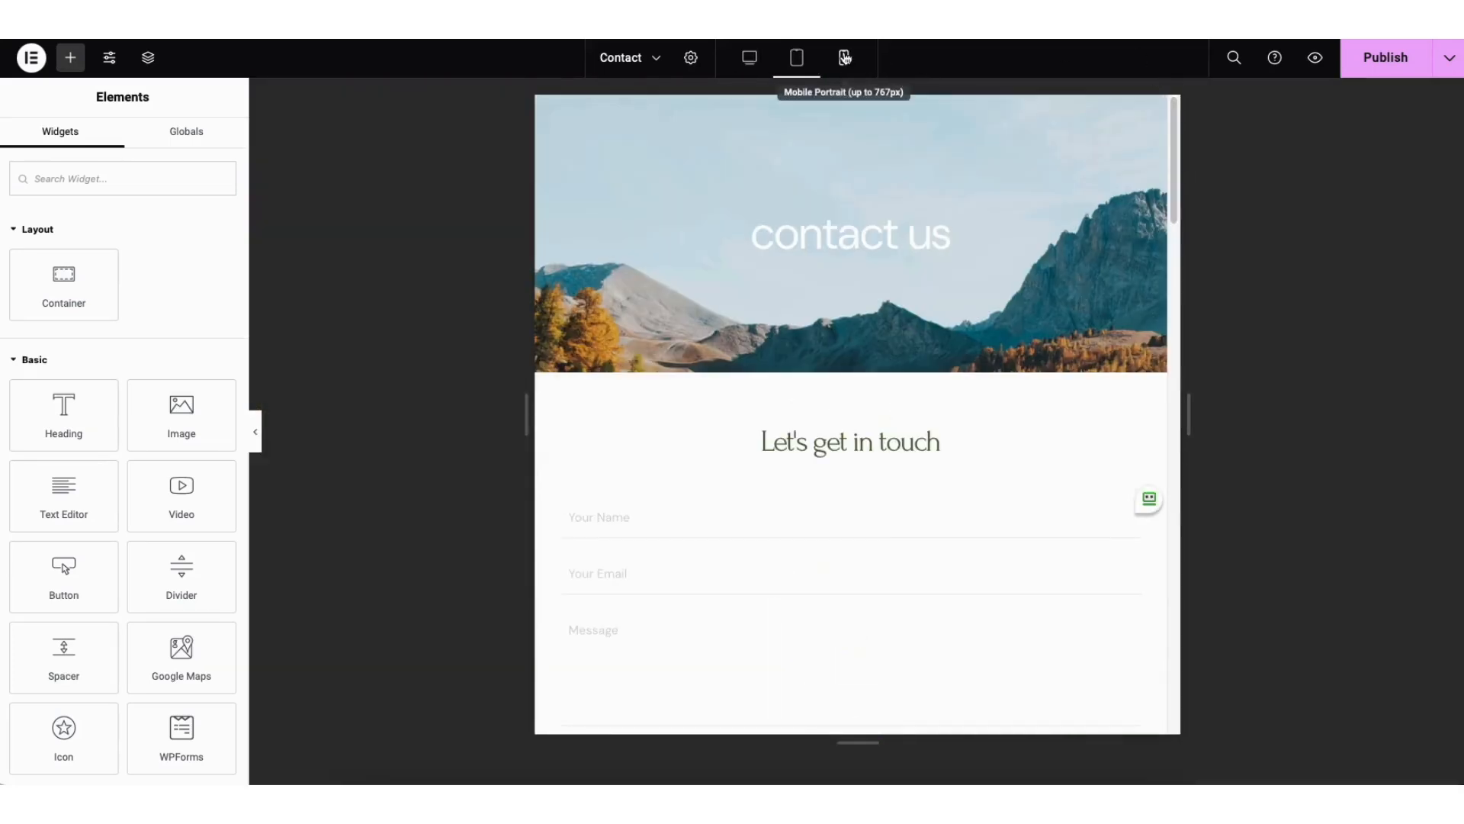
pyautogui.click(847, 58)
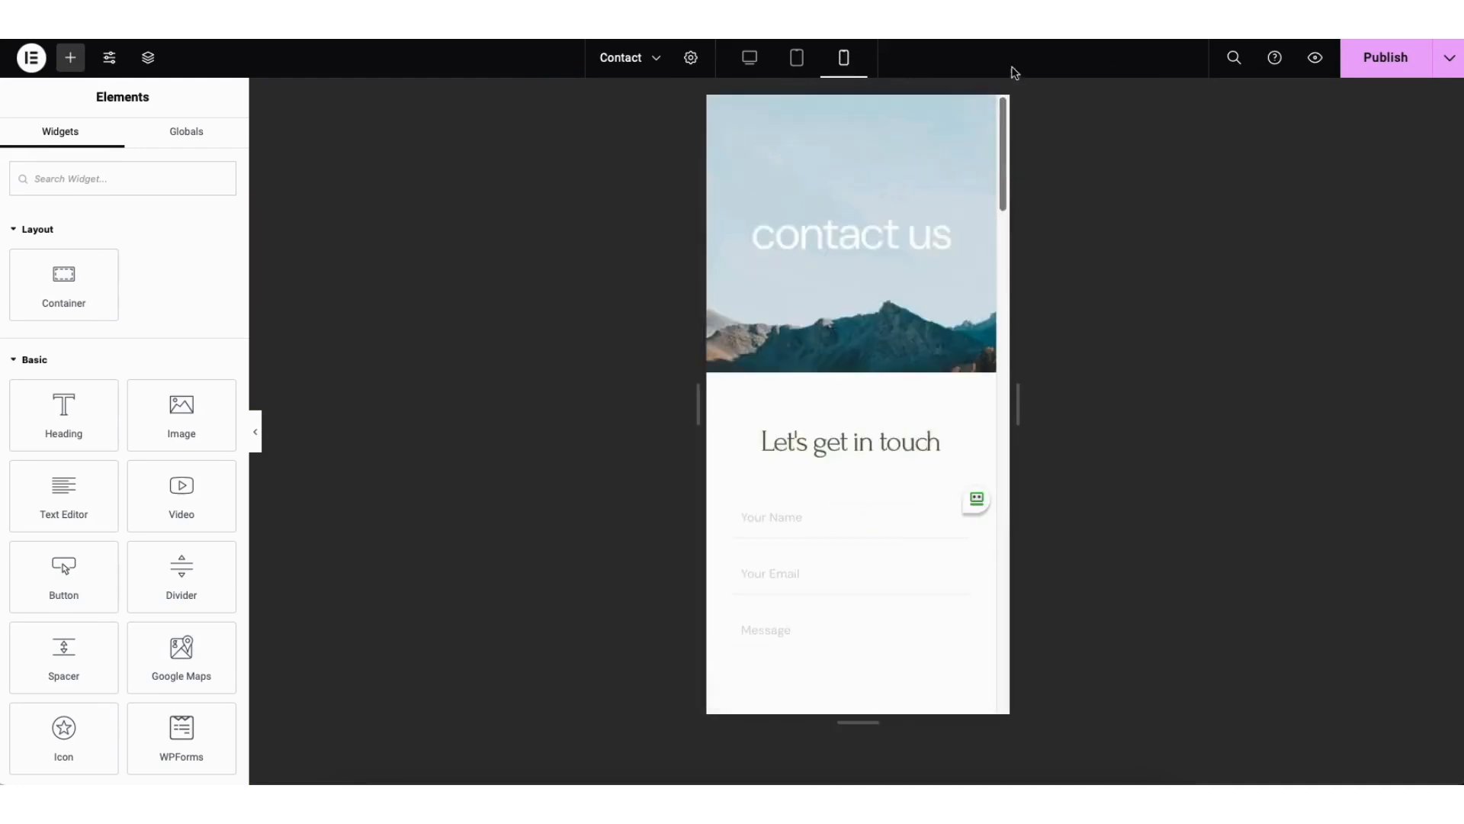
pyautogui.click(749, 58)
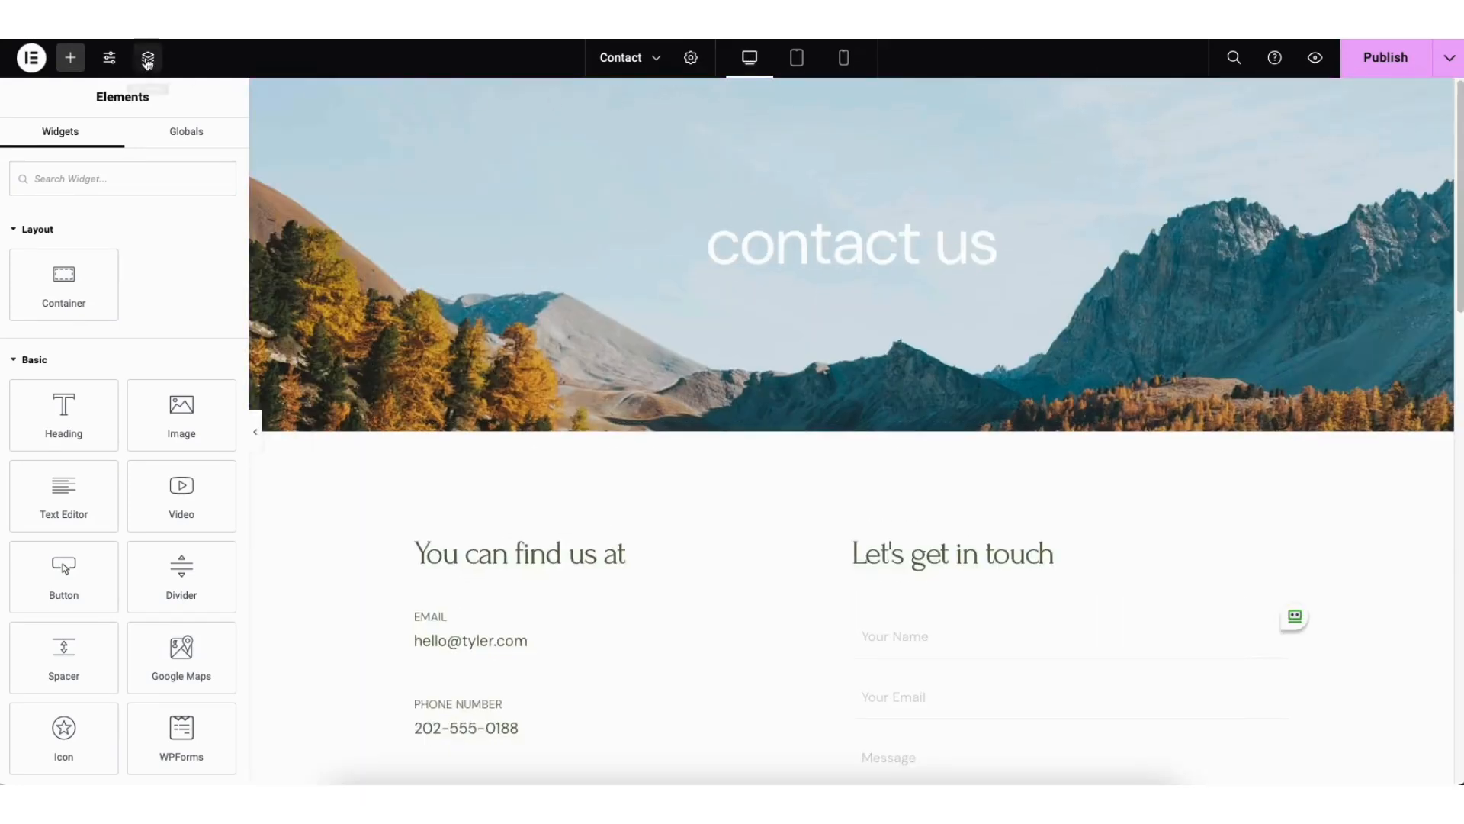
# Step: Review the Site Settings options and the Contact page's action history and revisions
pyautogui.click(110, 59)
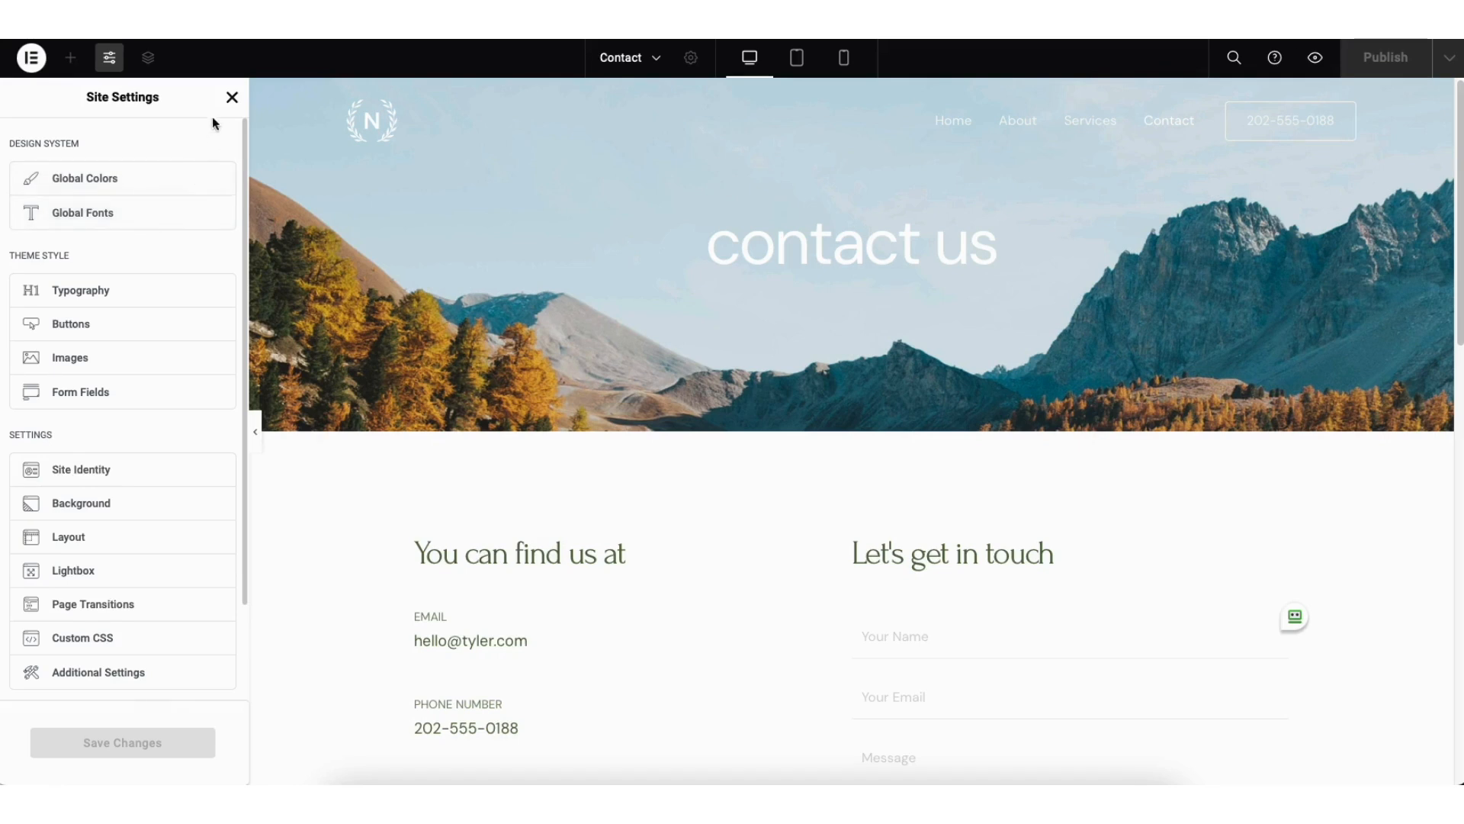
pyautogui.click(232, 97)
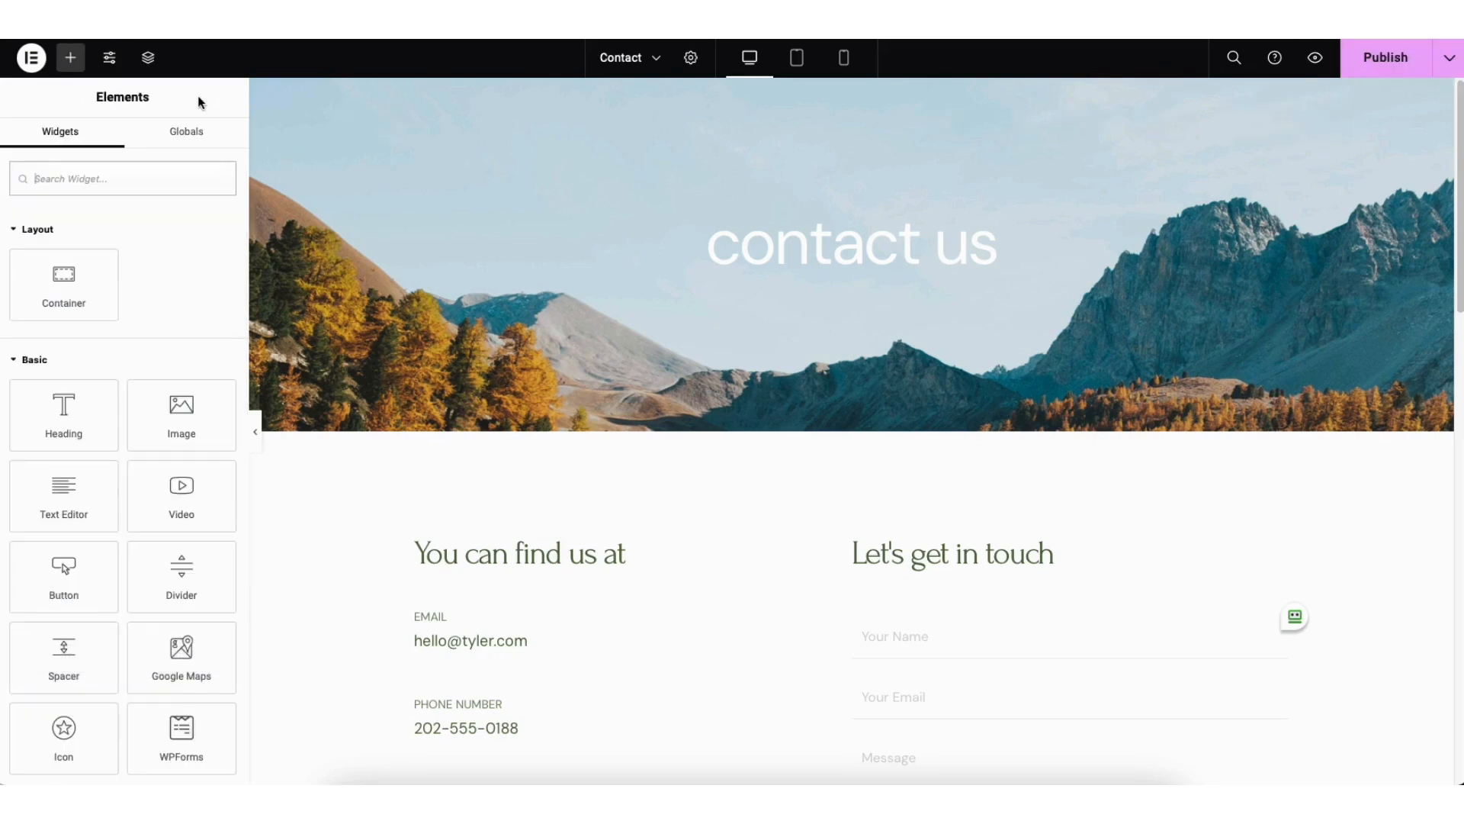
pyautogui.click(34, 58)
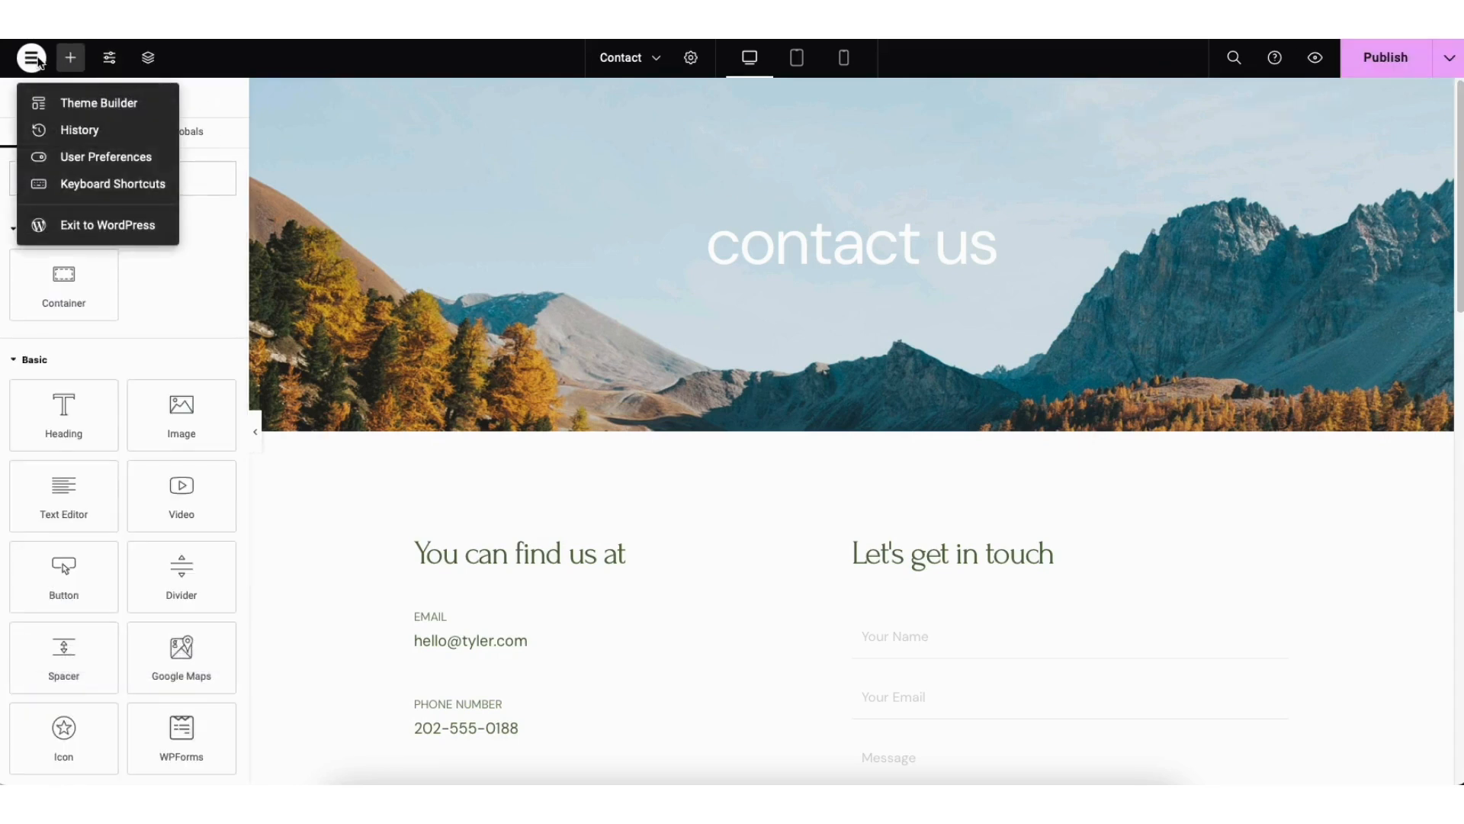
pyautogui.click(95, 131)
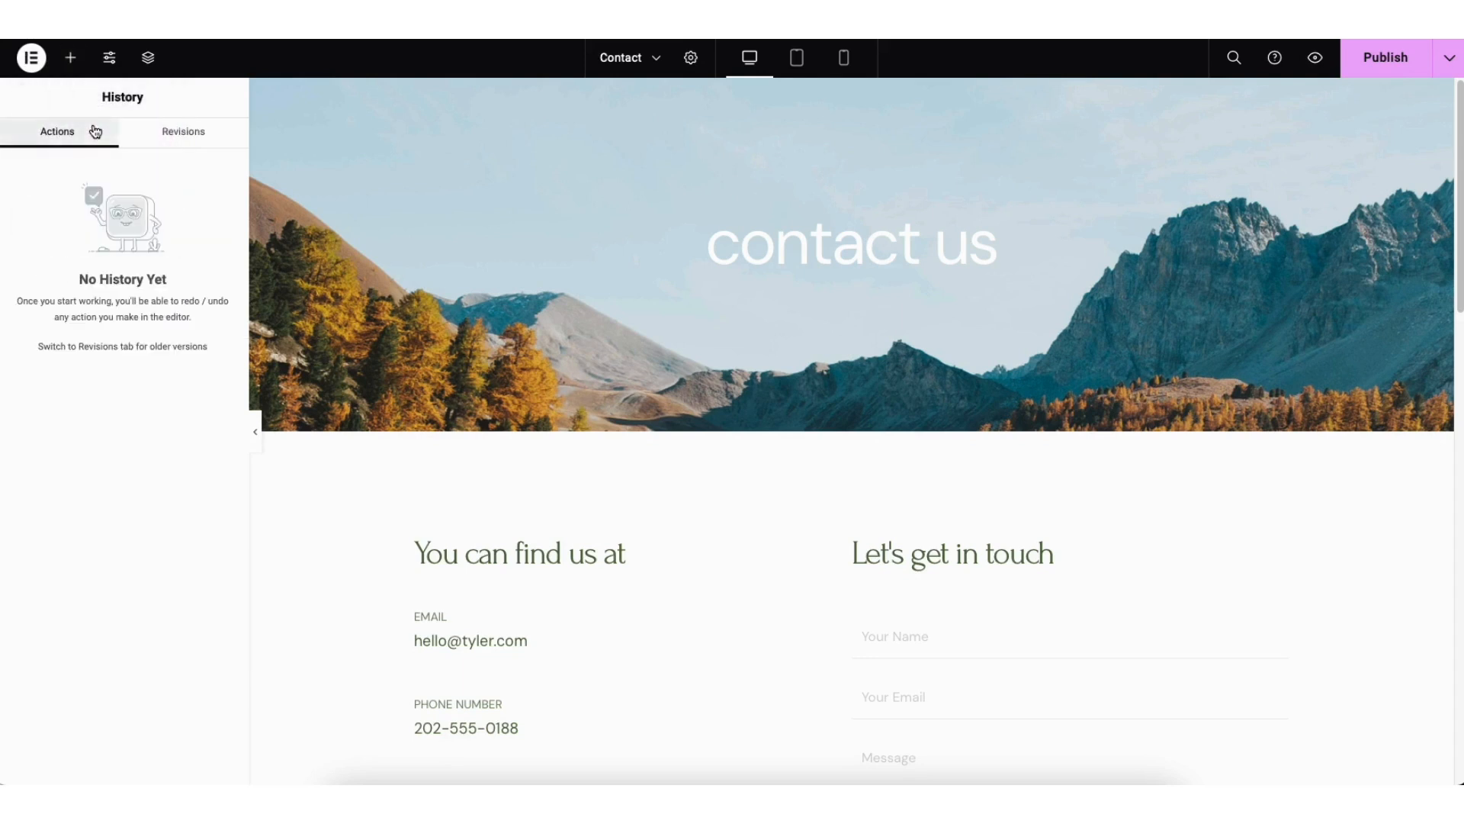
pyautogui.click(186, 136)
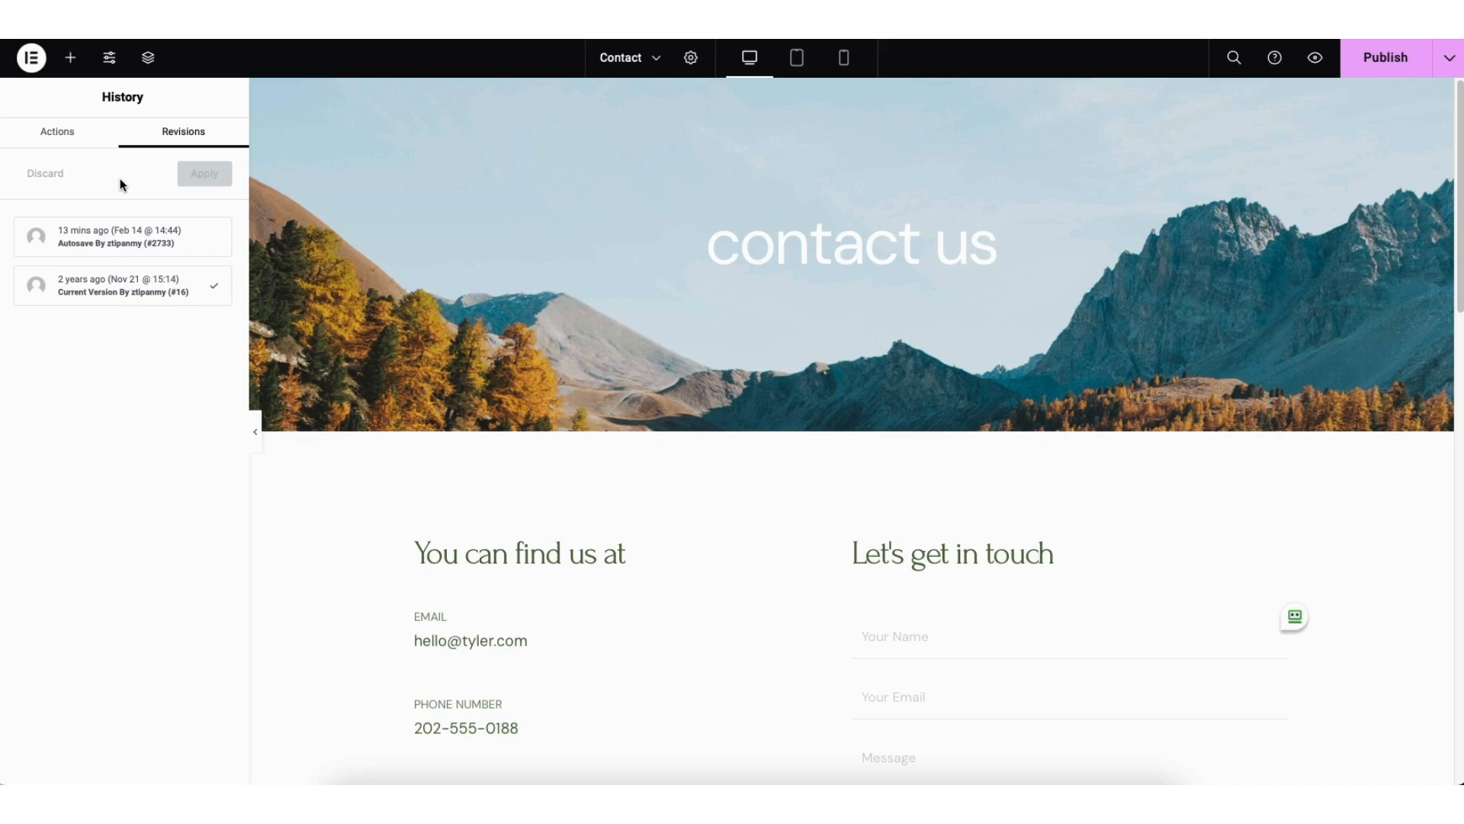
# Step: Exit the Elementor editor to WordPress and open the list of all pages
pyautogui.click(34, 65)
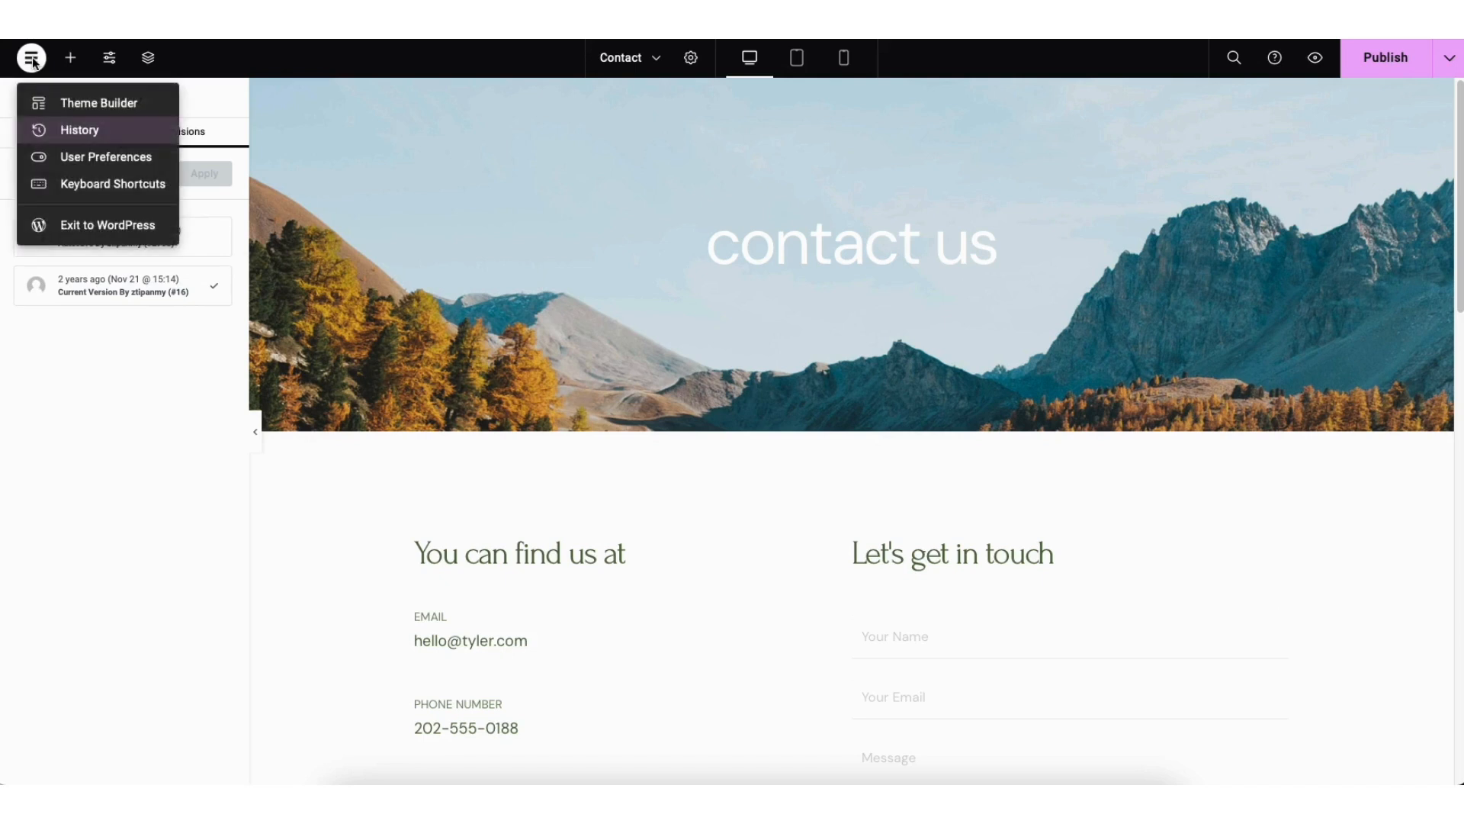
pyautogui.click(93, 226)
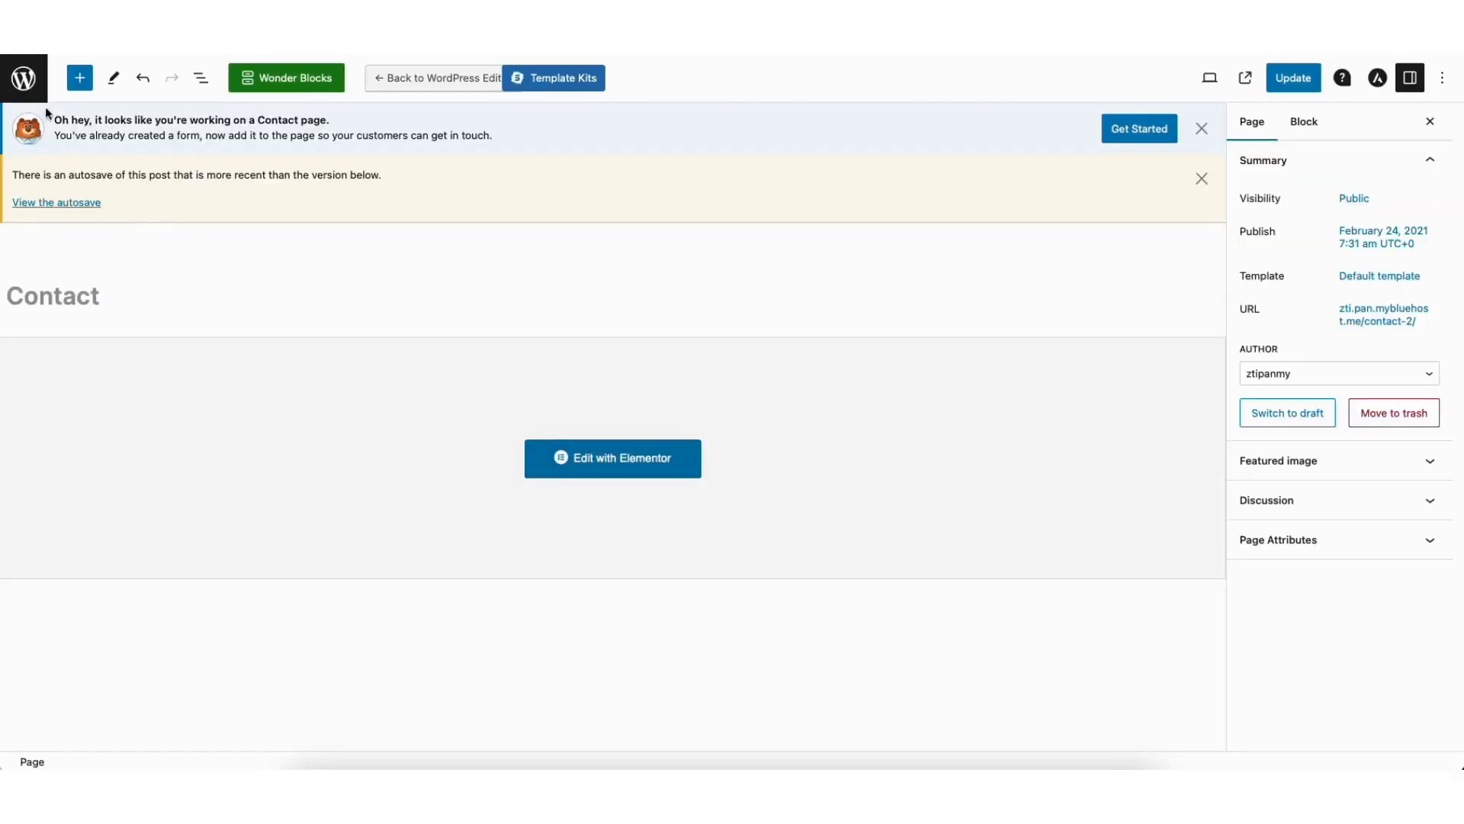
pyautogui.click(30, 89)
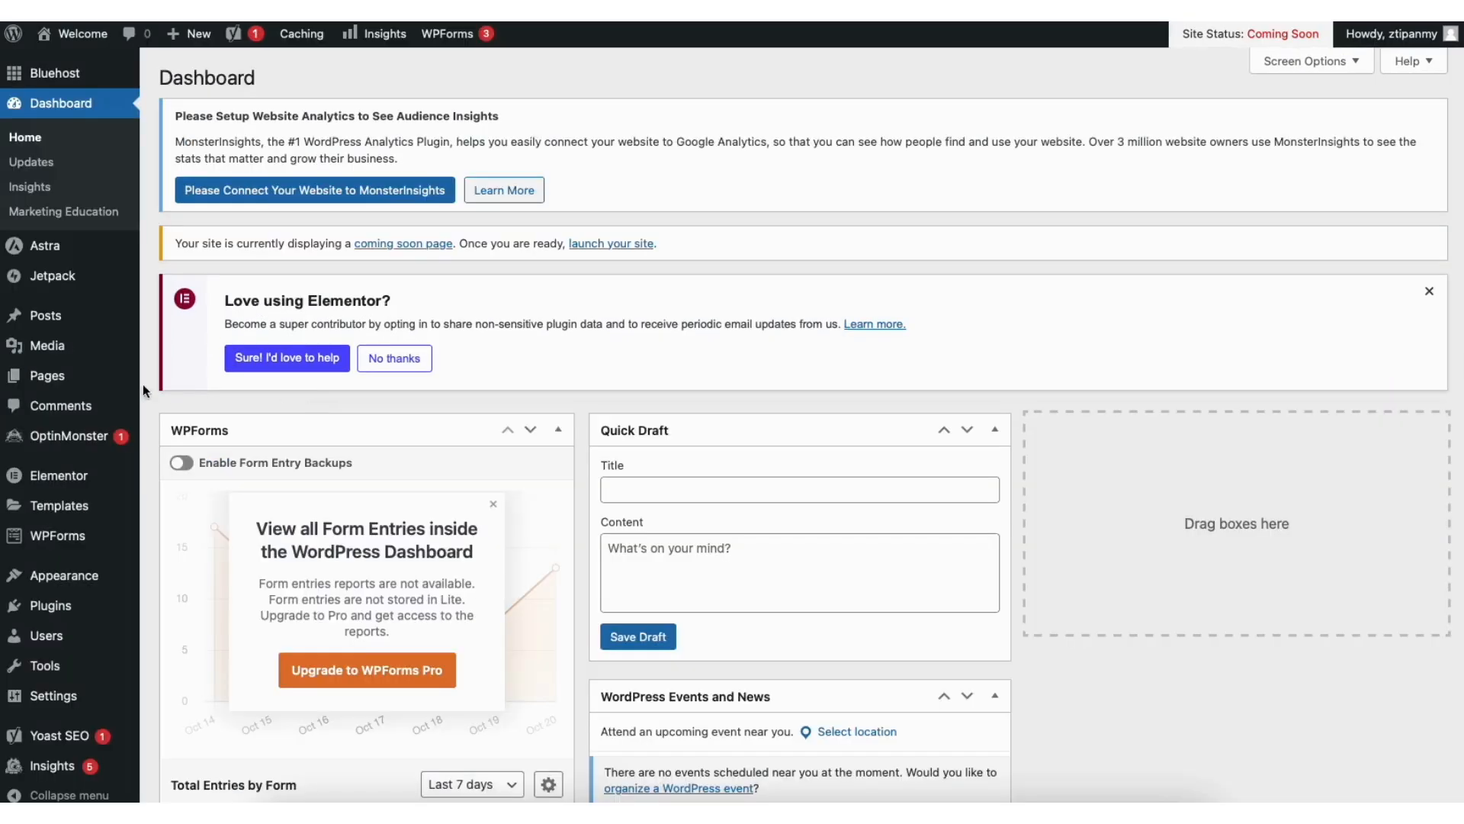
pyautogui.moveTo(63, 381)
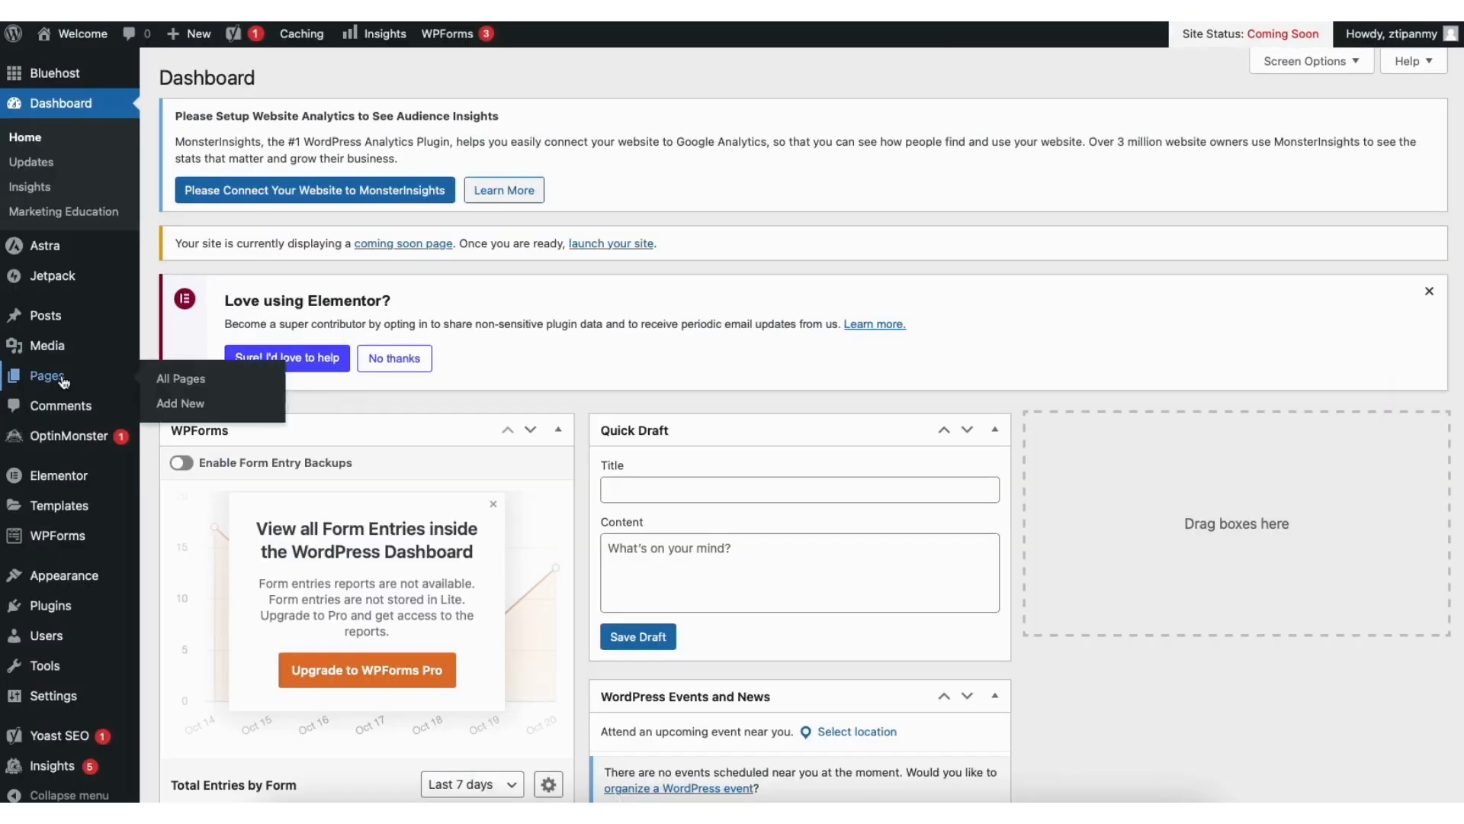
pyautogui.click(193, 379)
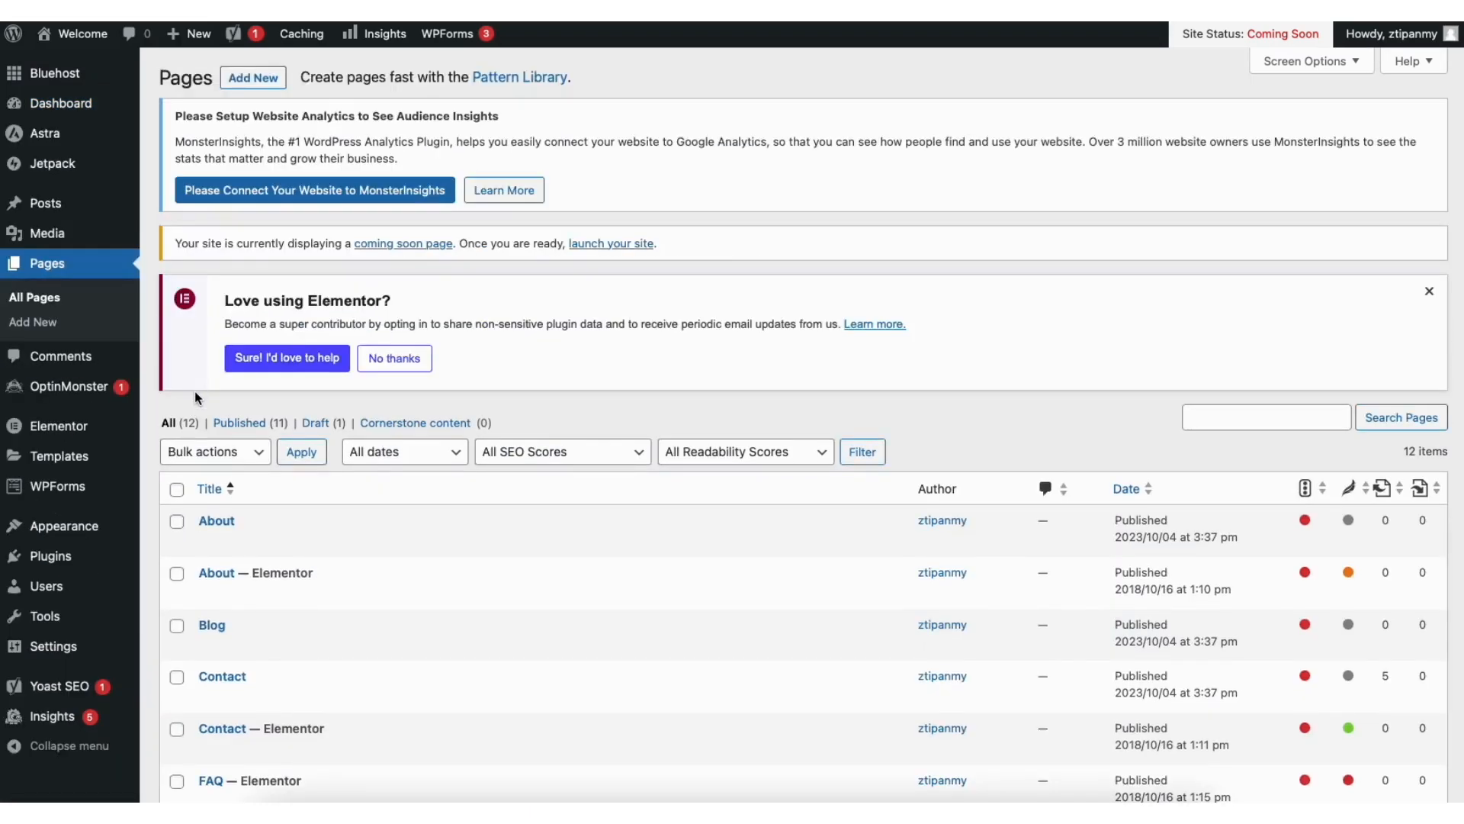
# Step: Open the Media Library and browse through the stored images
pyautogui.moveTo(43, 241)
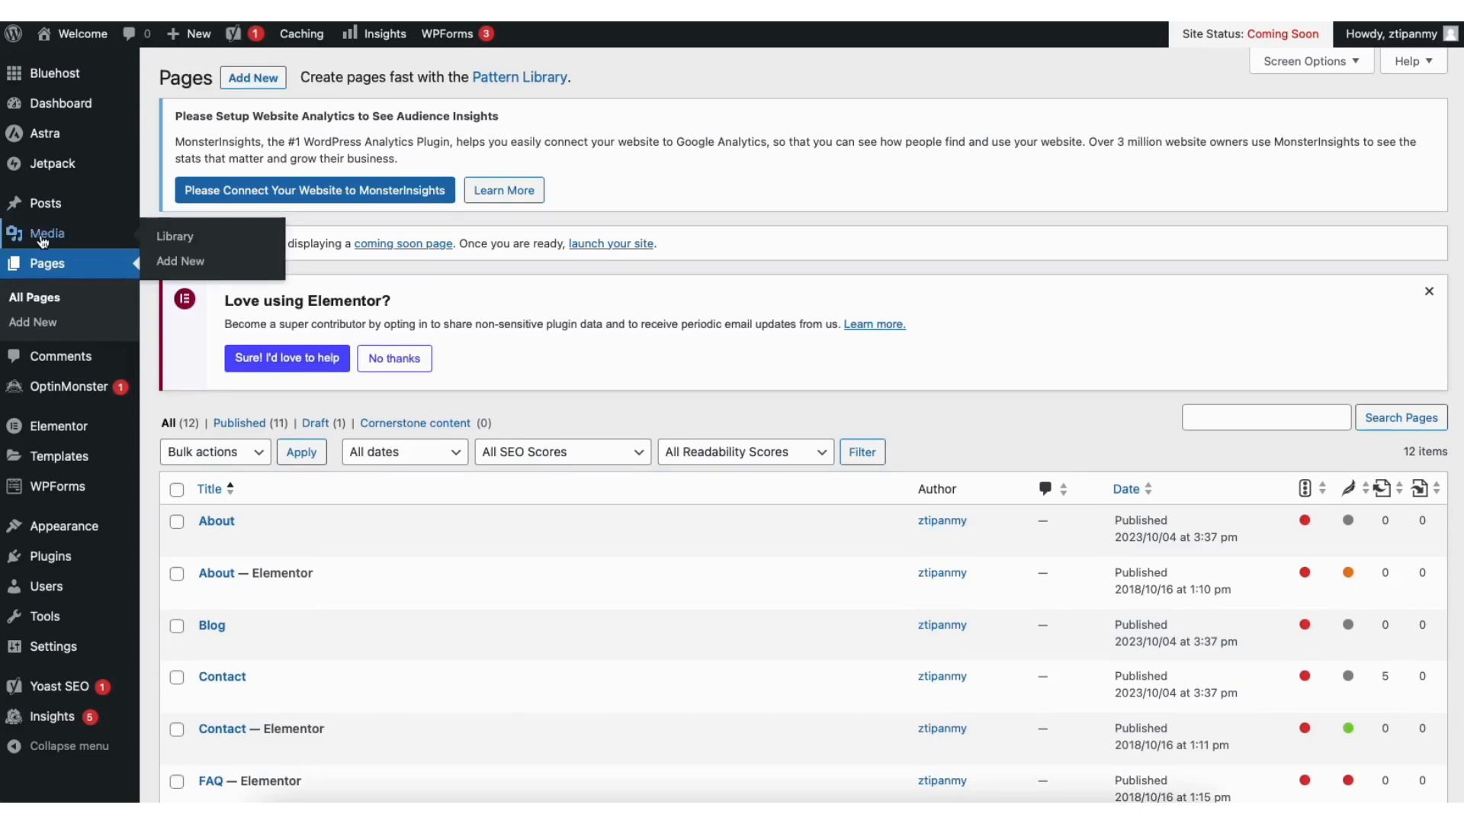
pyautogui.click(188, 241)
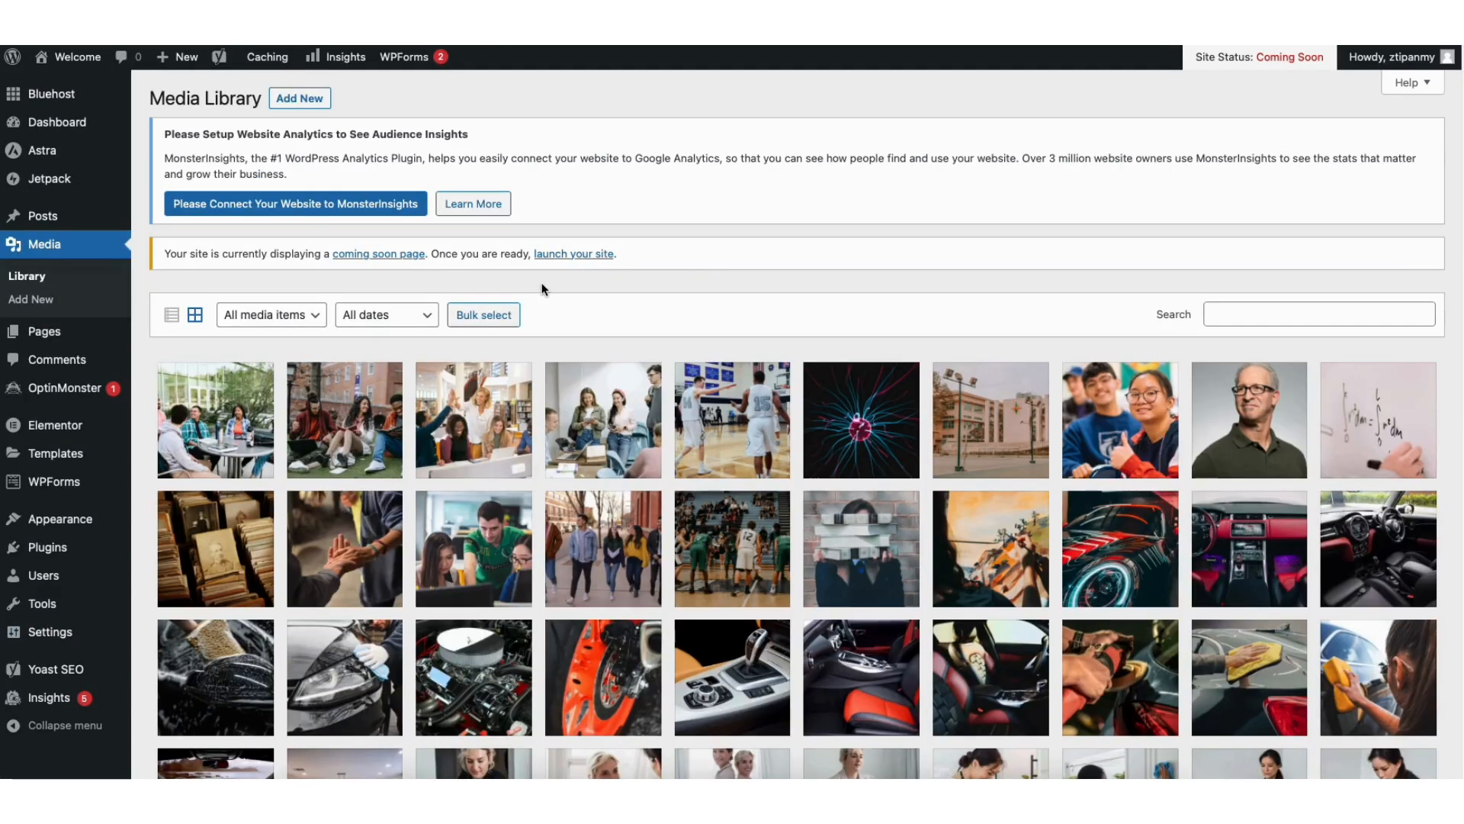
pyautogui.scroll(-3, 797, 424)
pyautogui.scroll(-2, 797, 424)
pyautogui.scroll(5, 327, 111)
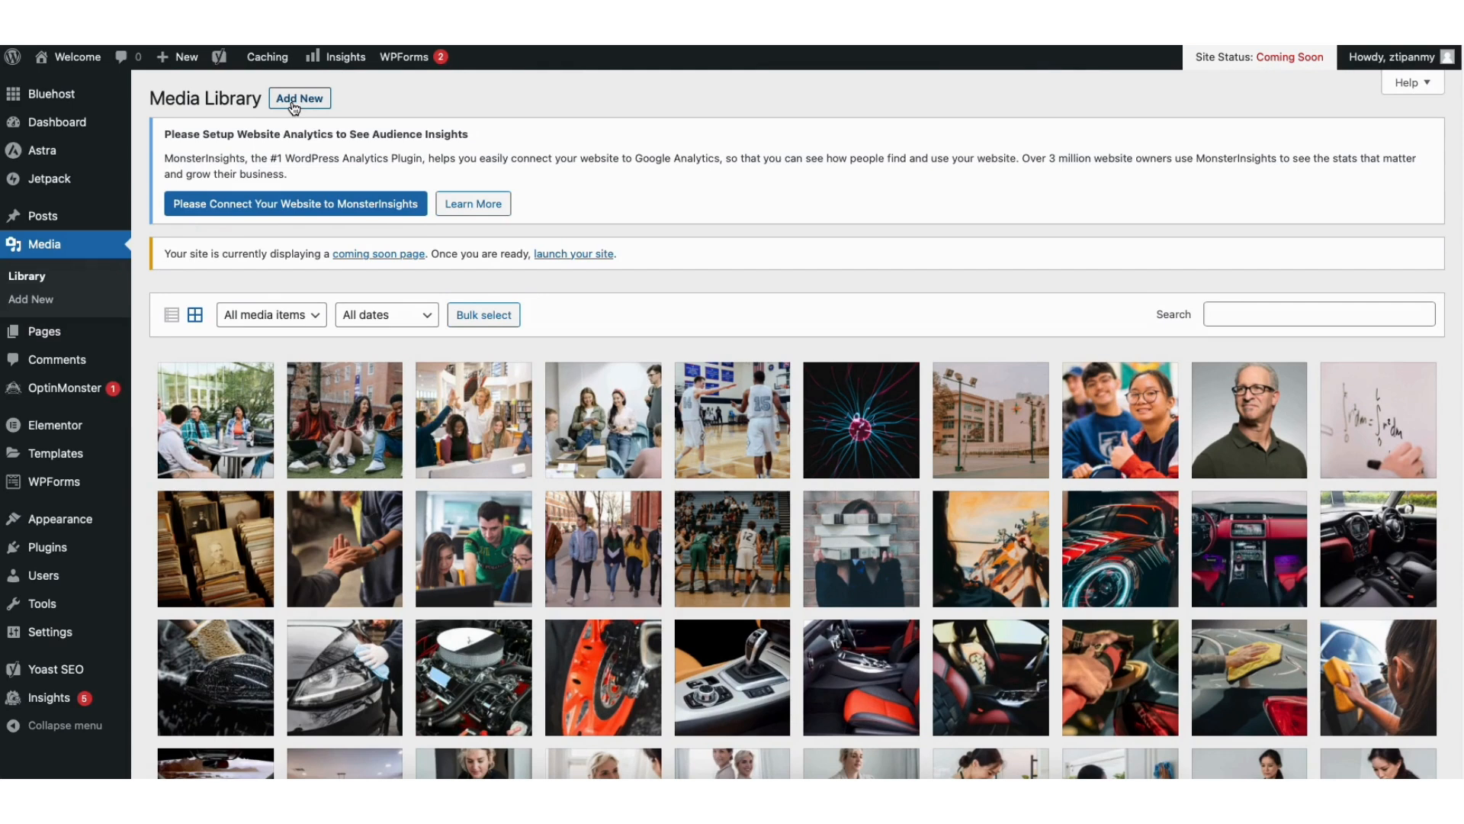
# Step: View the list of all blog posts and the list of comments
pyautogui.moveTo(54, 220)
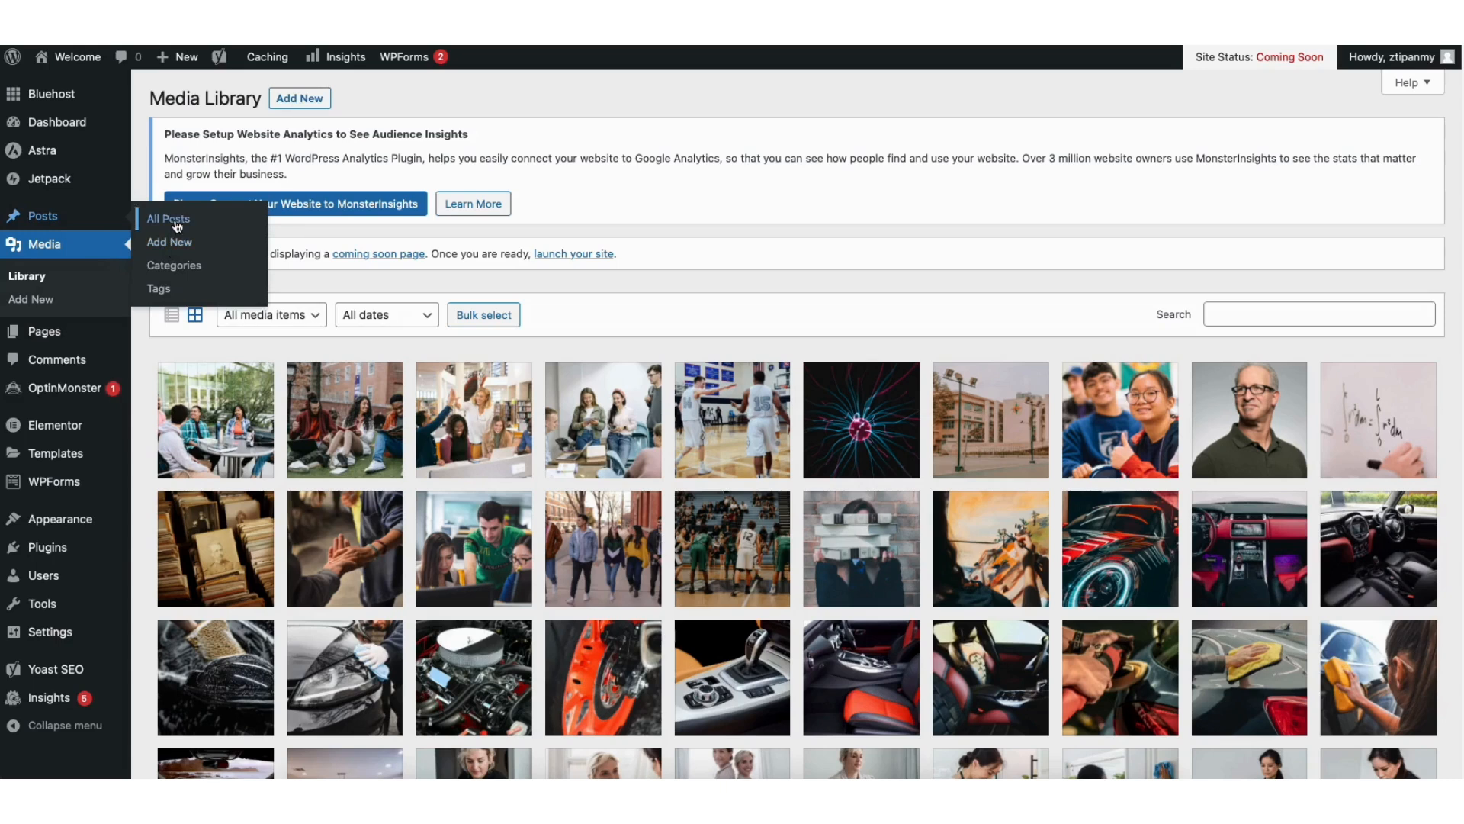
pyautogui.click(176, 226)
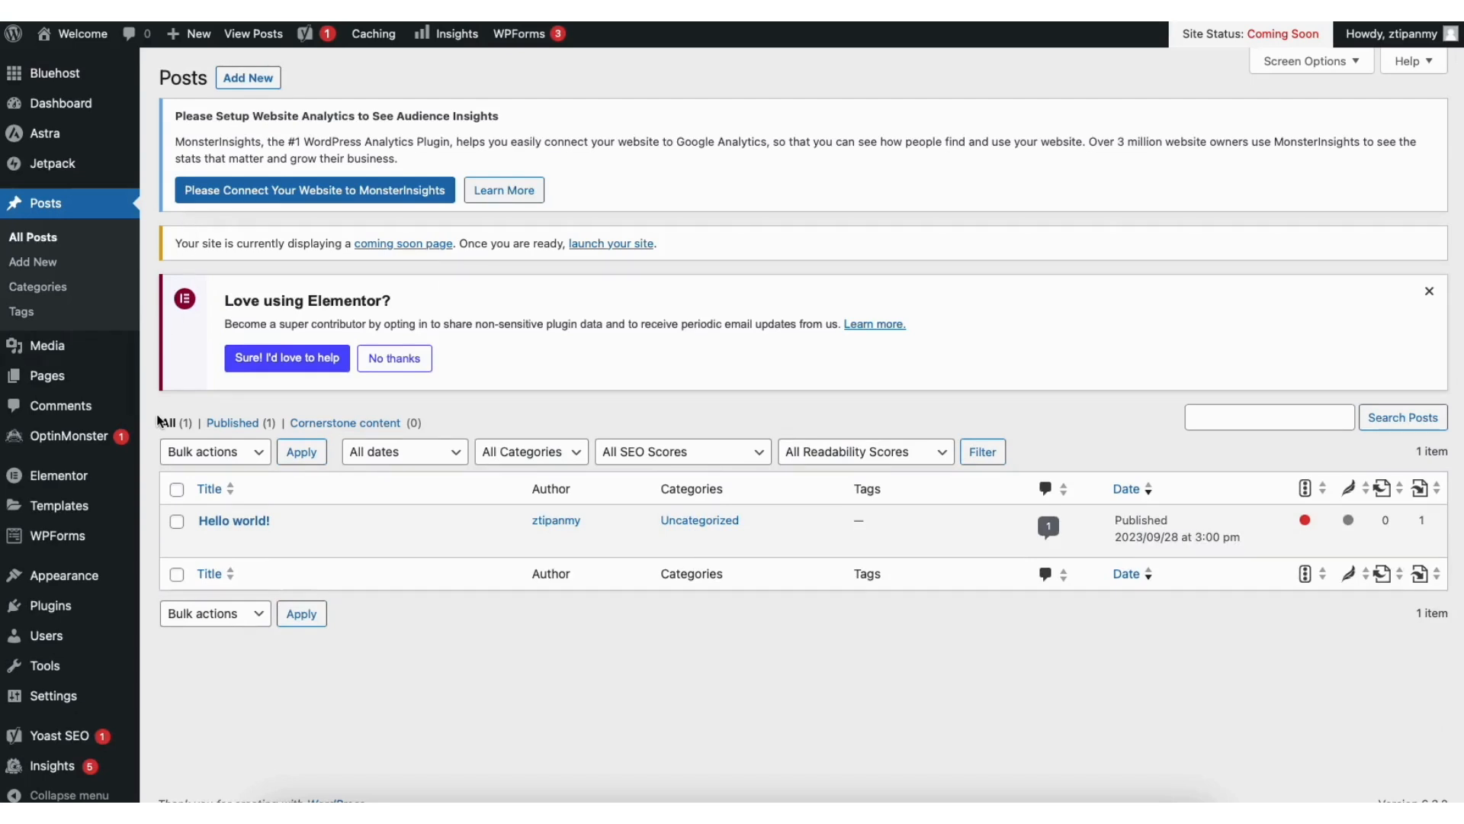
pyautogui.click(87, 409)
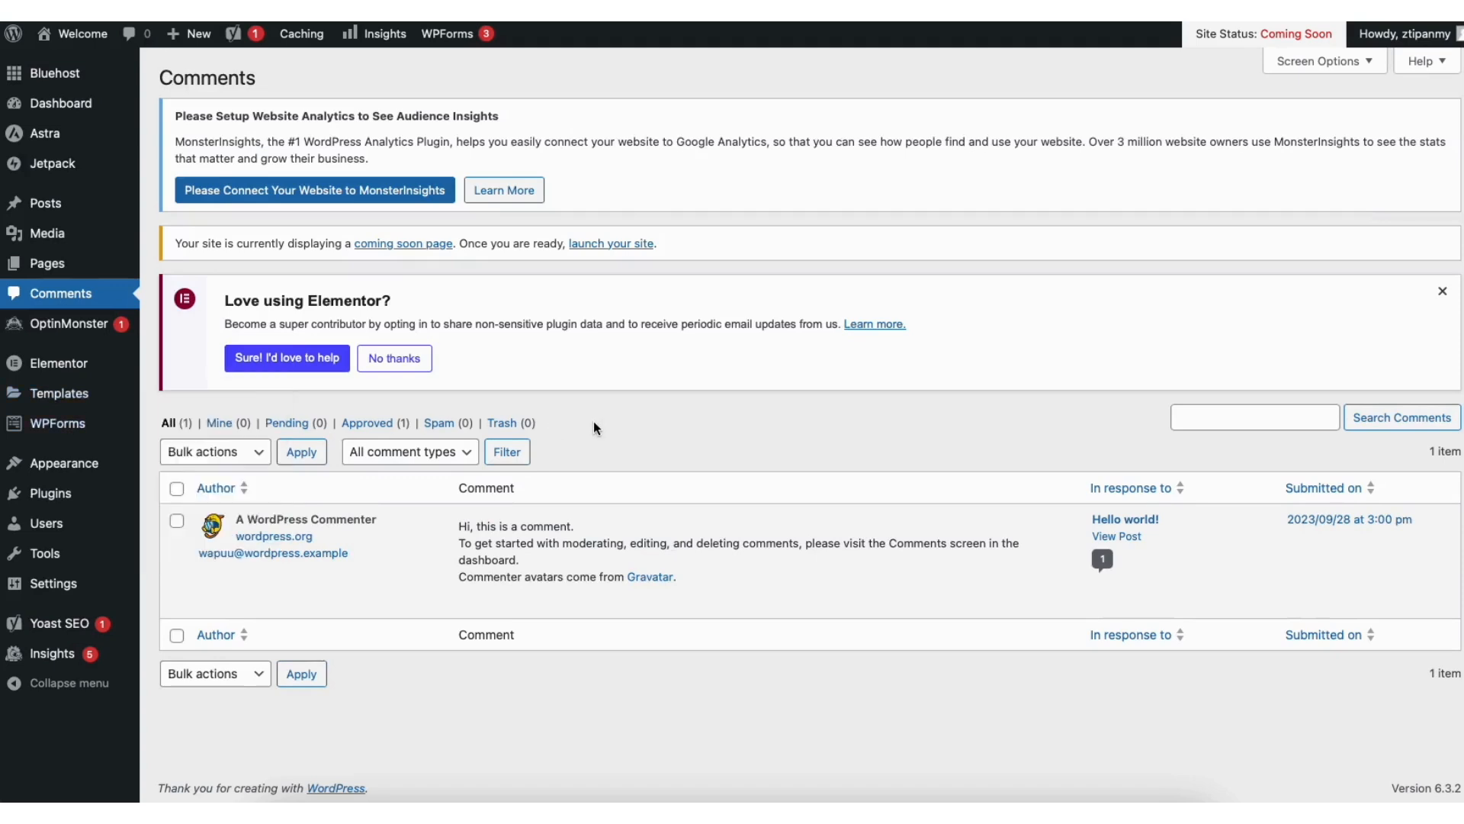
# Step: Check the sample comment's moderation actions and browse the featured plugins available to add
pyautogui.moveTo(540, 605)
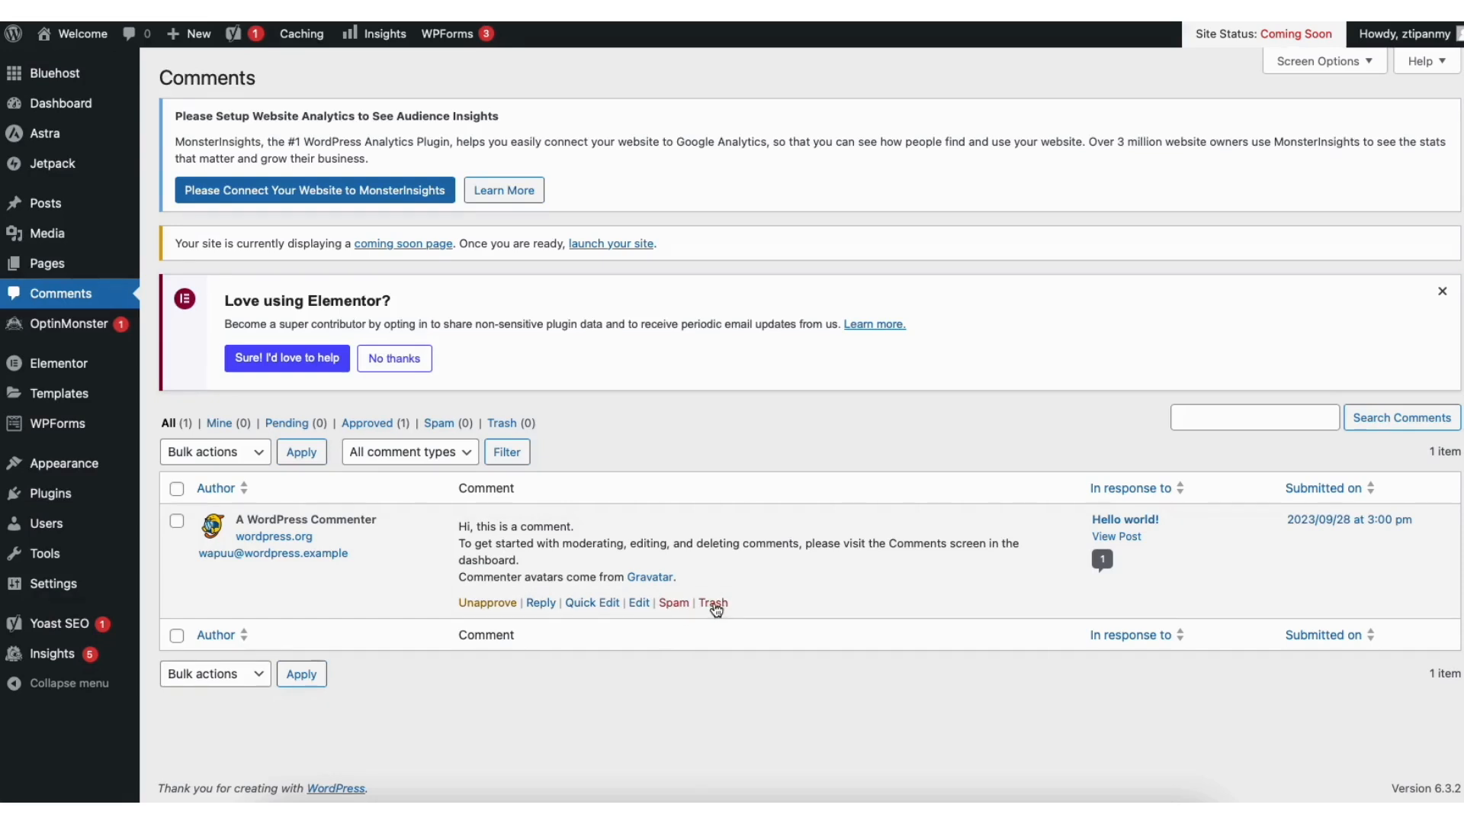
pyautogui.moveTo(54, 499)
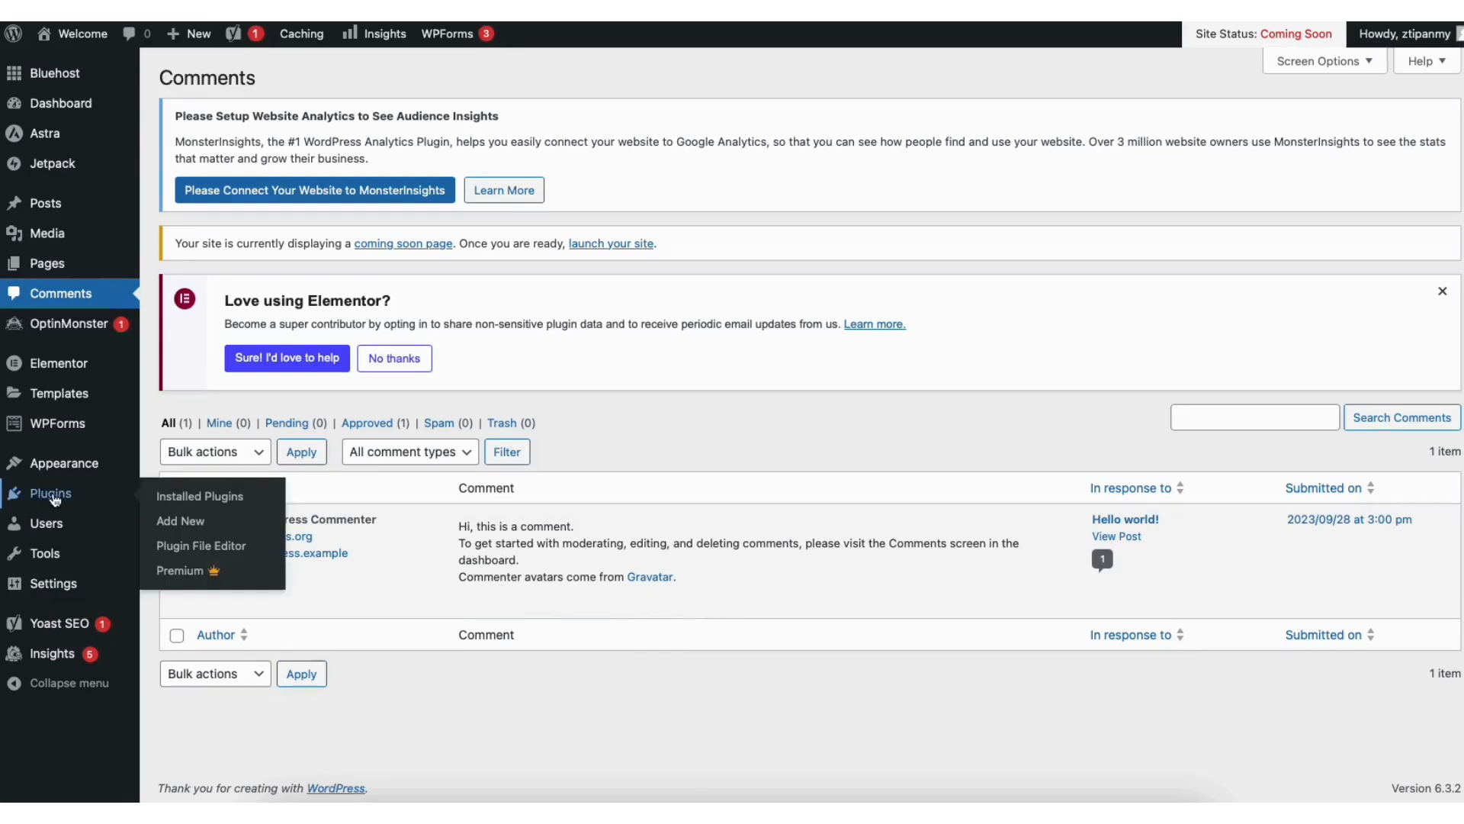
pyautogui.click(190, 525)
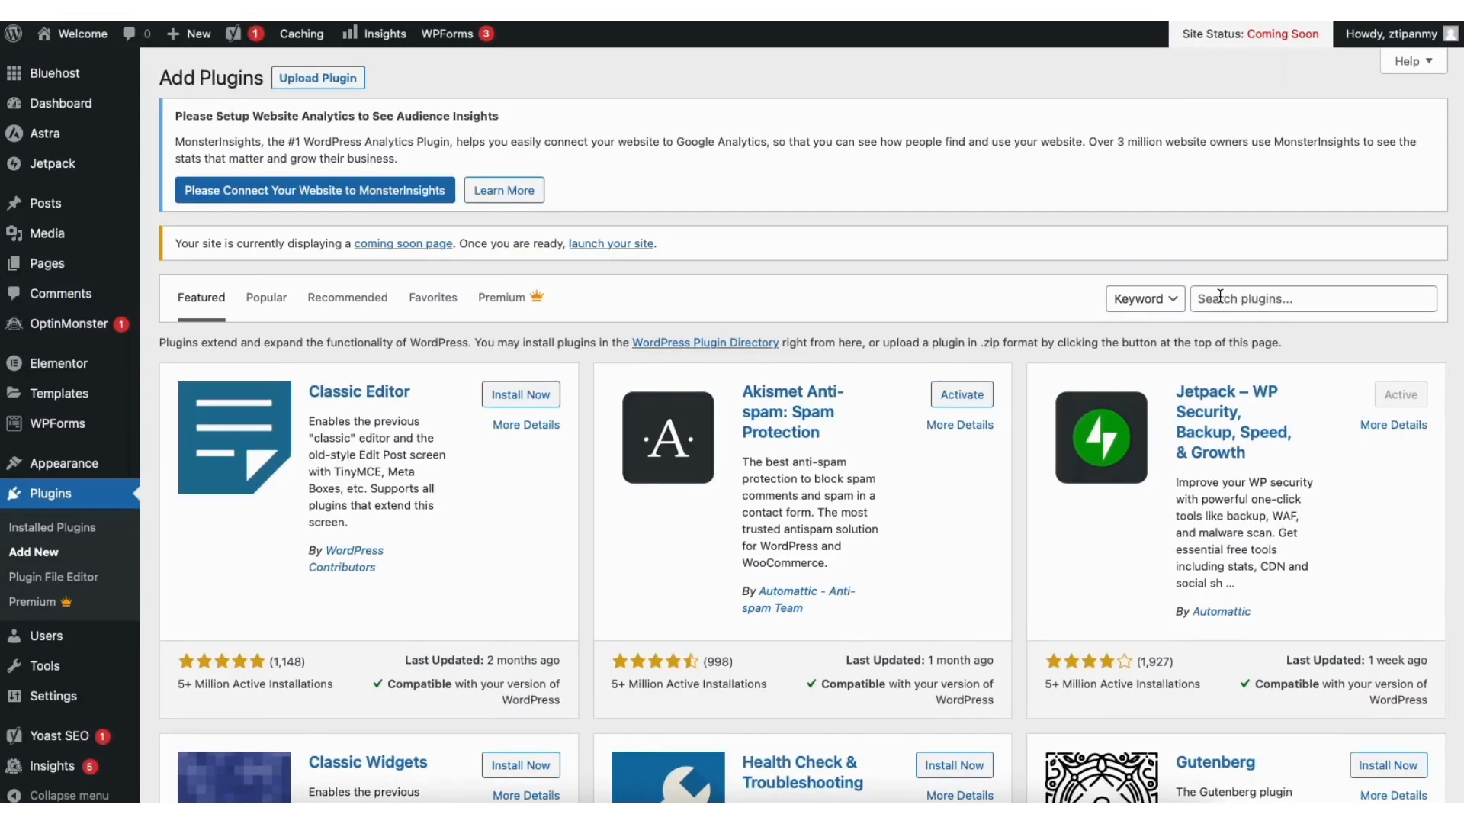
pyautogui.scroll(-3, 1407, 237)
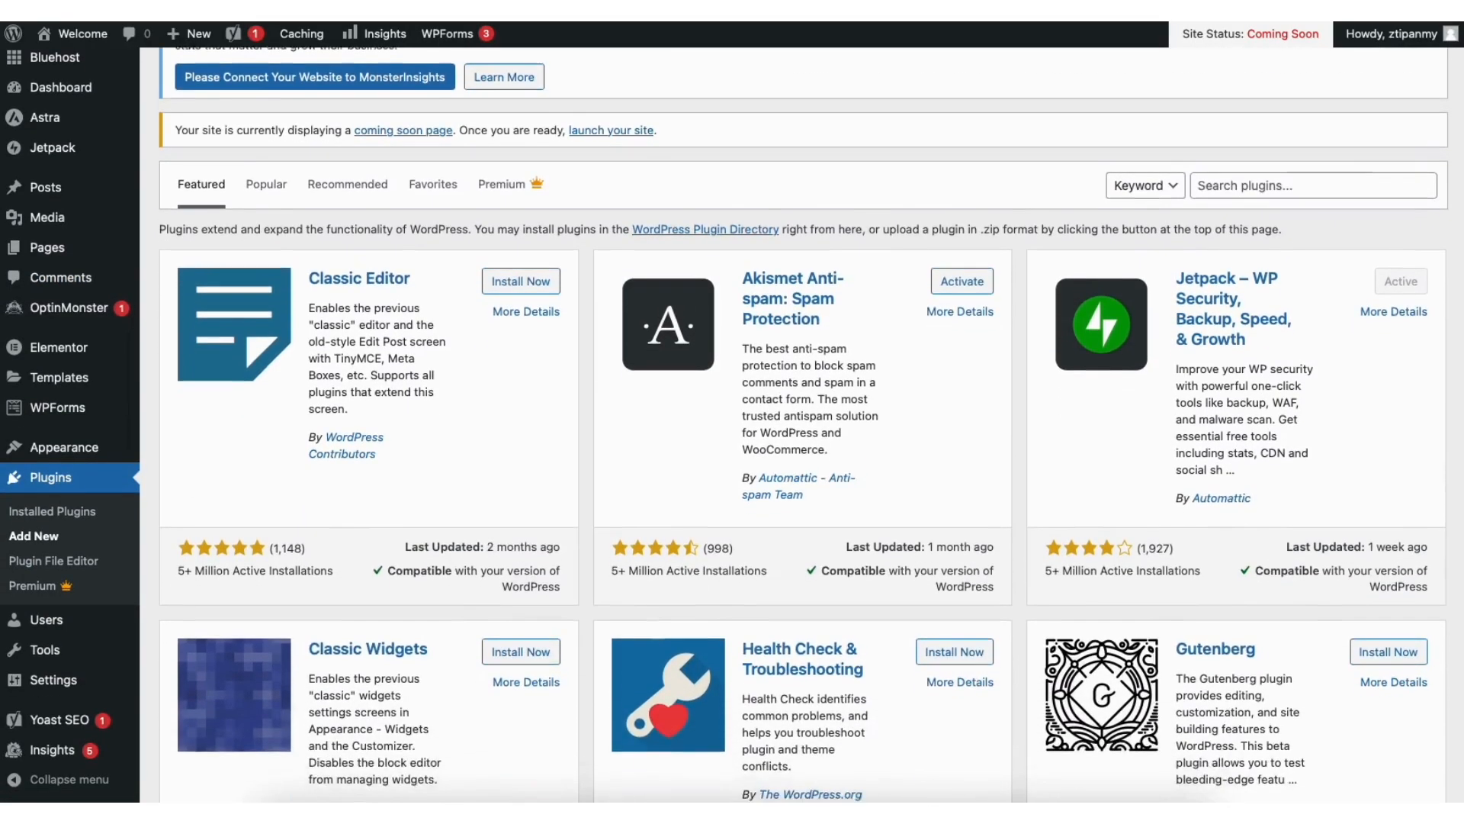
pyautogui.scroll(-2, 801, 424)
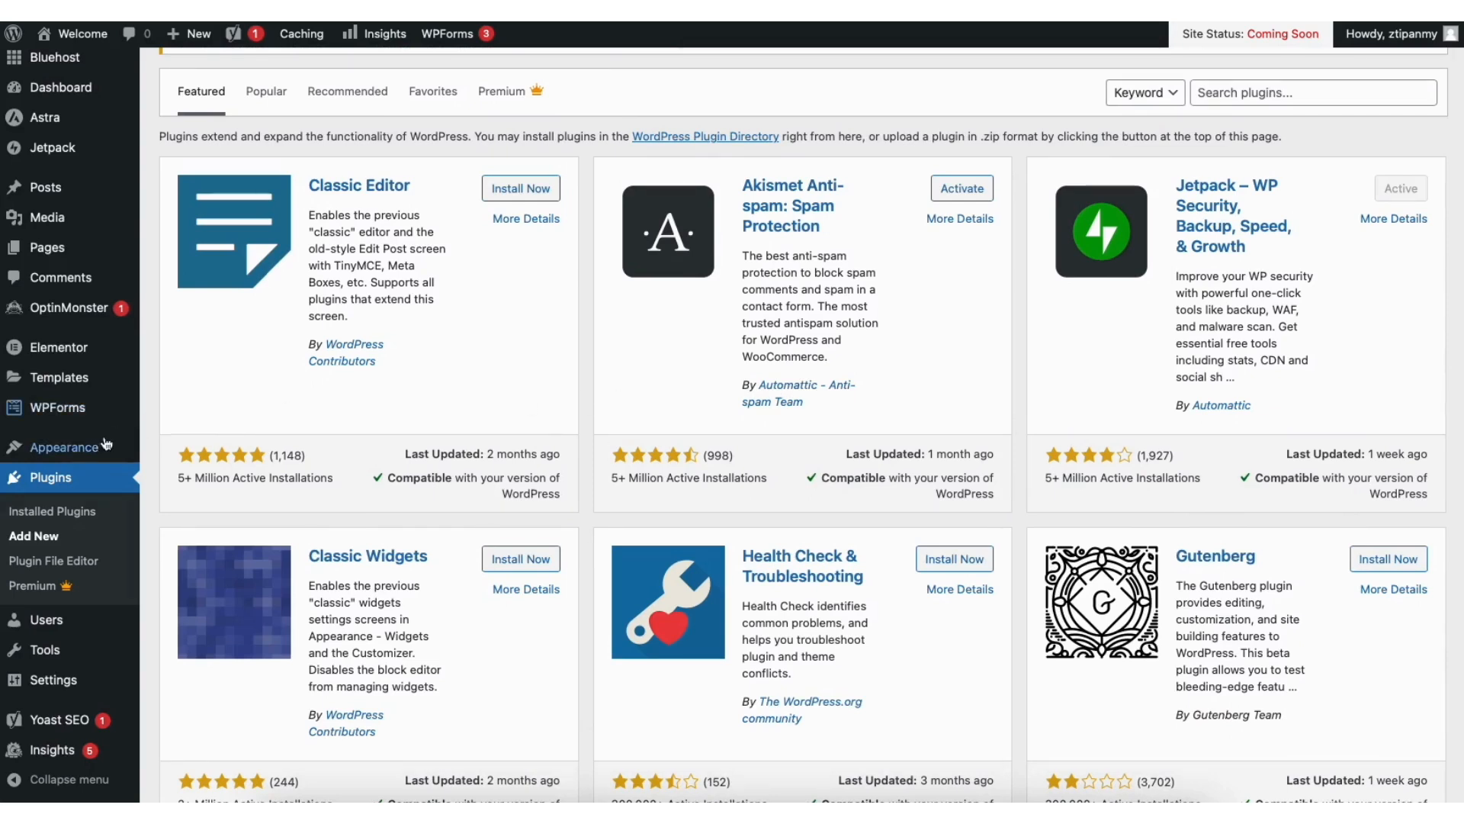
# Step: Add Sample Page to the Main Menu and place it between Services and Contact
pyautogui.moveTo(88, 453)
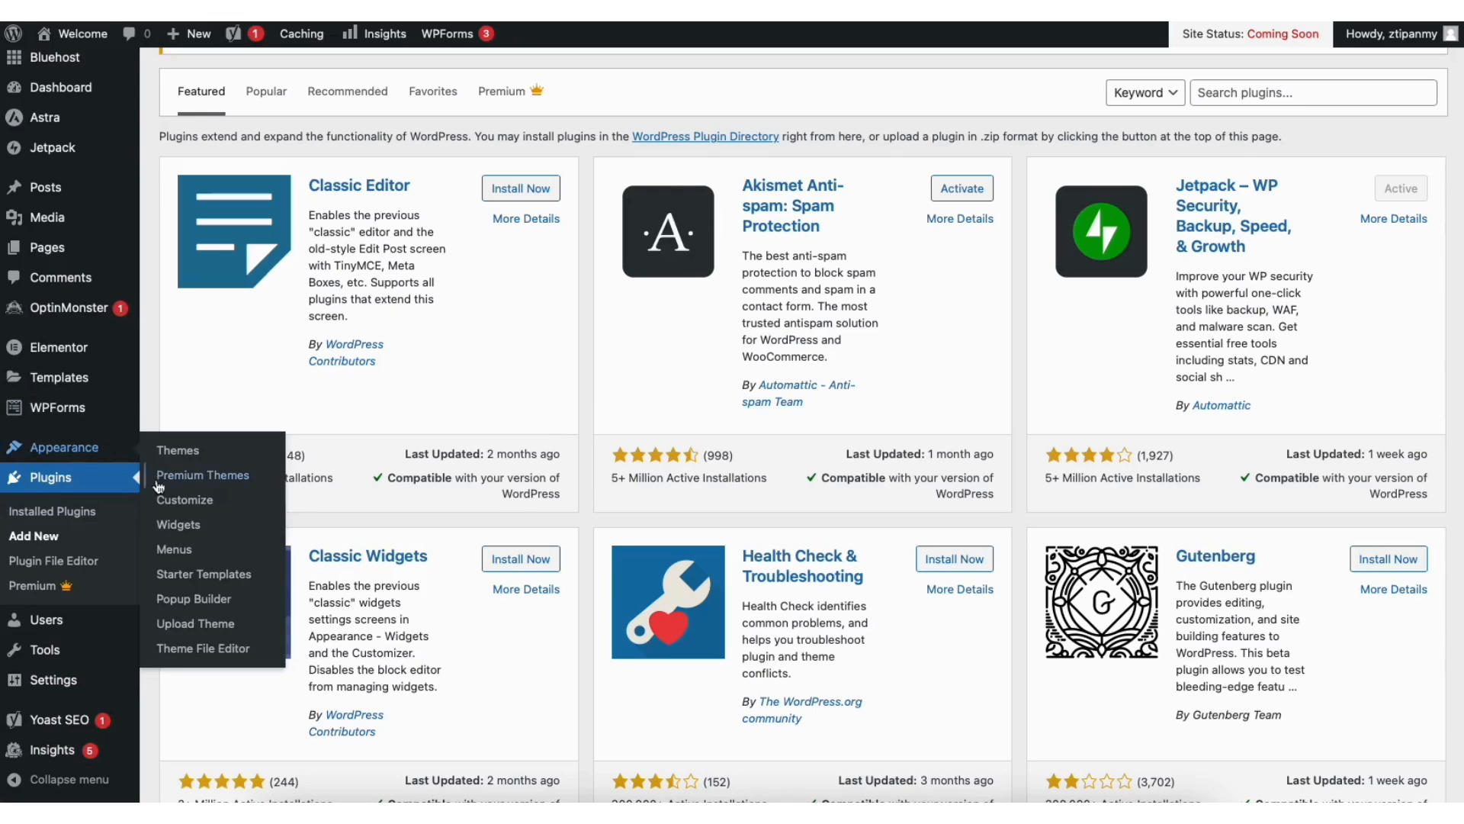
pyautogui.click(175, 551)
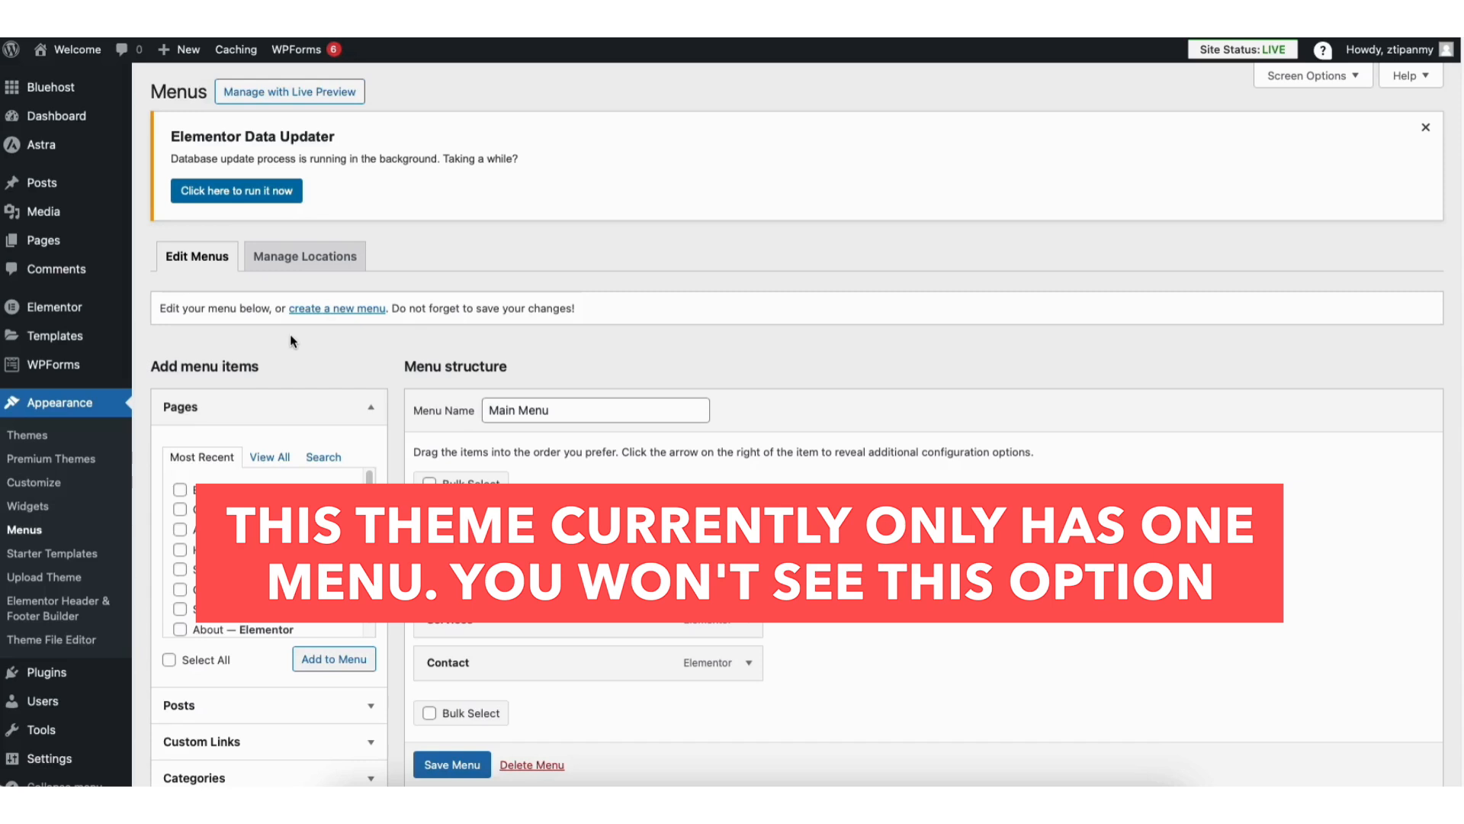
pyautogui.click(180, 569)
pyautogui.click(312, 659)
pyautogui.moveTo(450, 716); pyautogui.dragTo(450, 663)
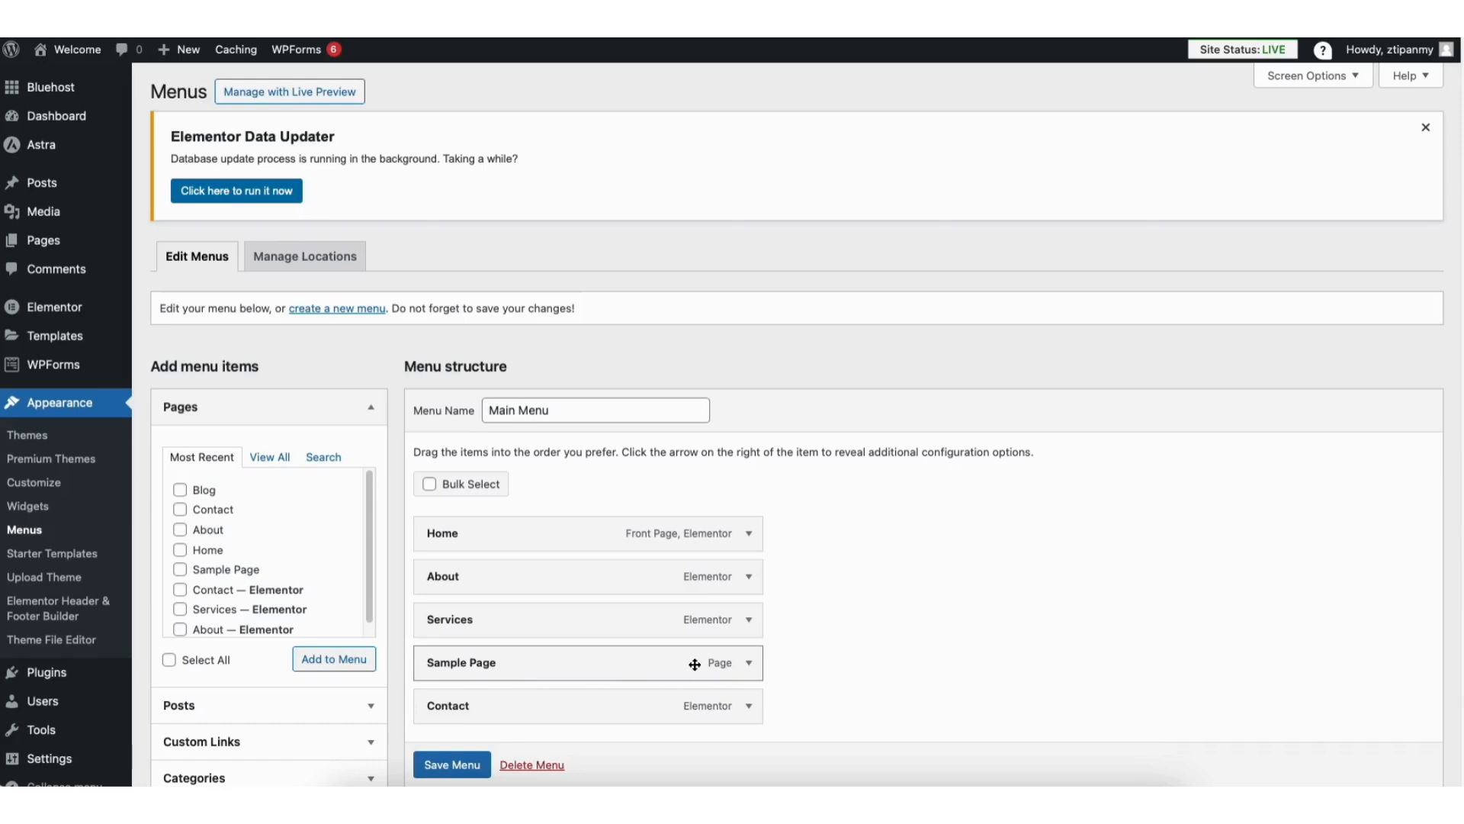
# Step: Review the options of the Sample Page menu item and the Main Menu's display settings
pyautogui.click(749, 662)
pyautogui.scroll(-4, 749, 662)
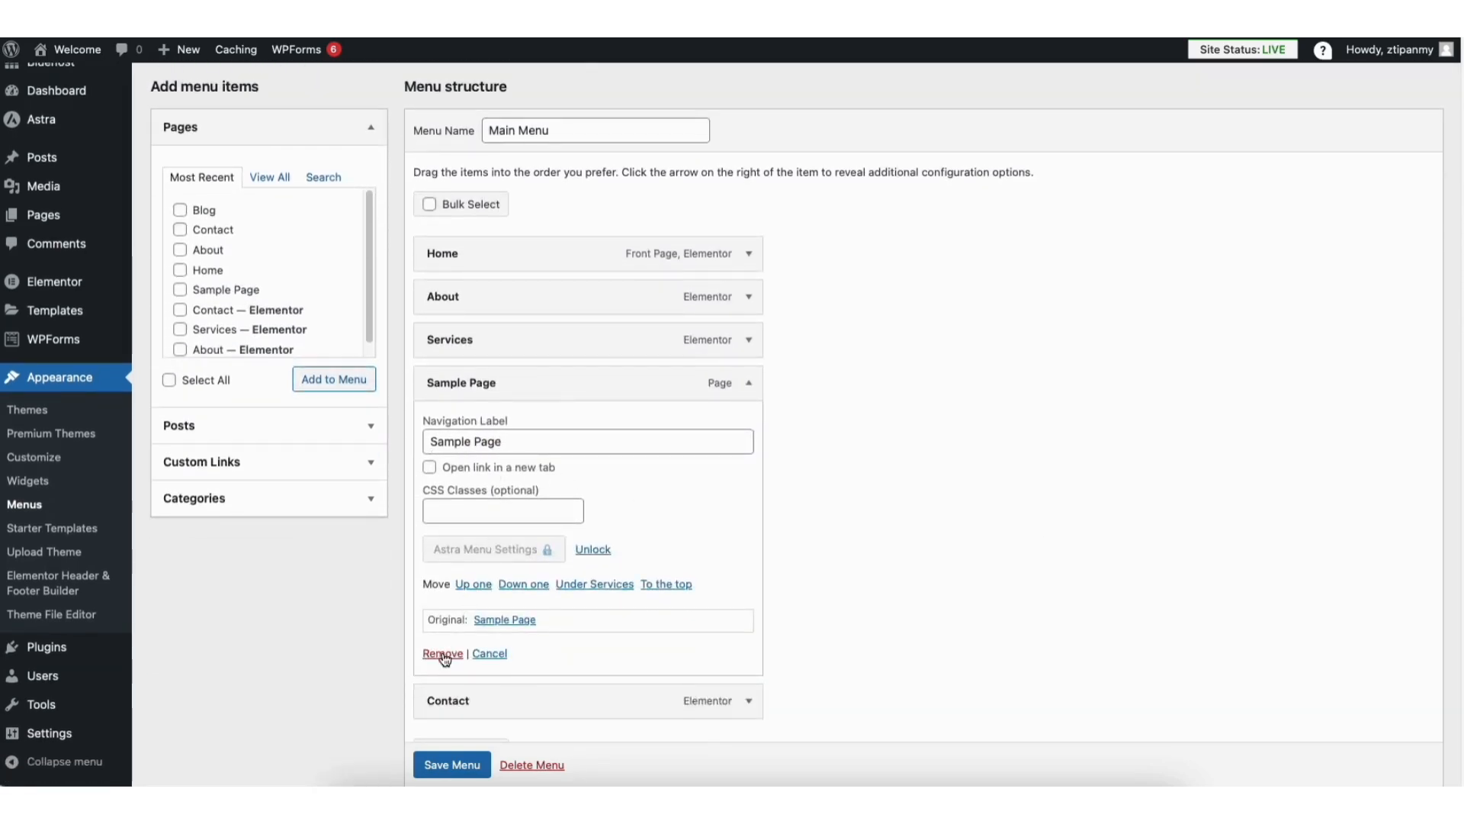
pyautogui.click(749, 383)
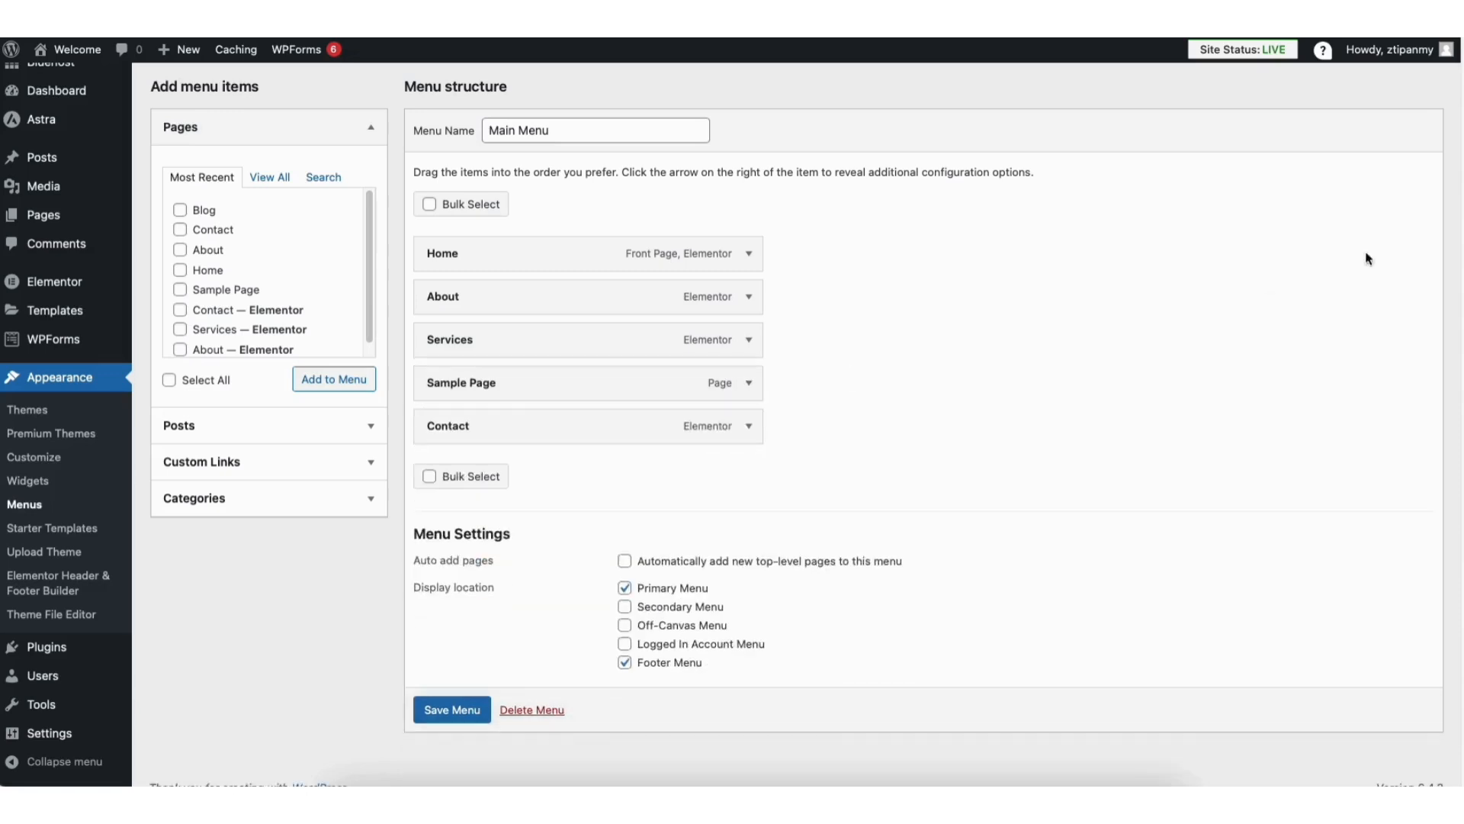
pyautogui.scroll(3, 1433, 290)
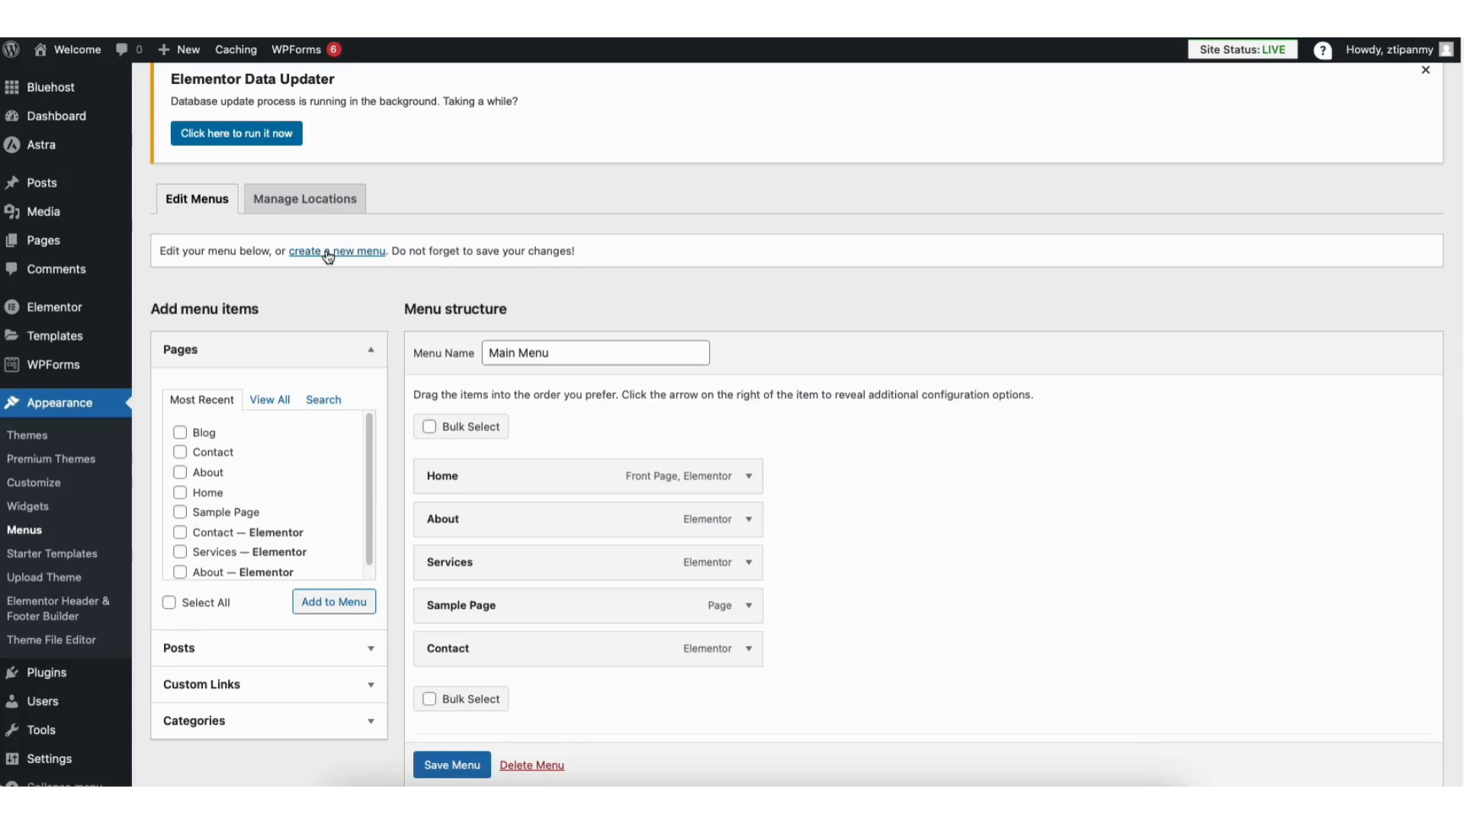
# Step: Add a second Sample Page to the Main Menu and nest both Sample Page items as sub items under Services
pyautogui.click(180, 512)
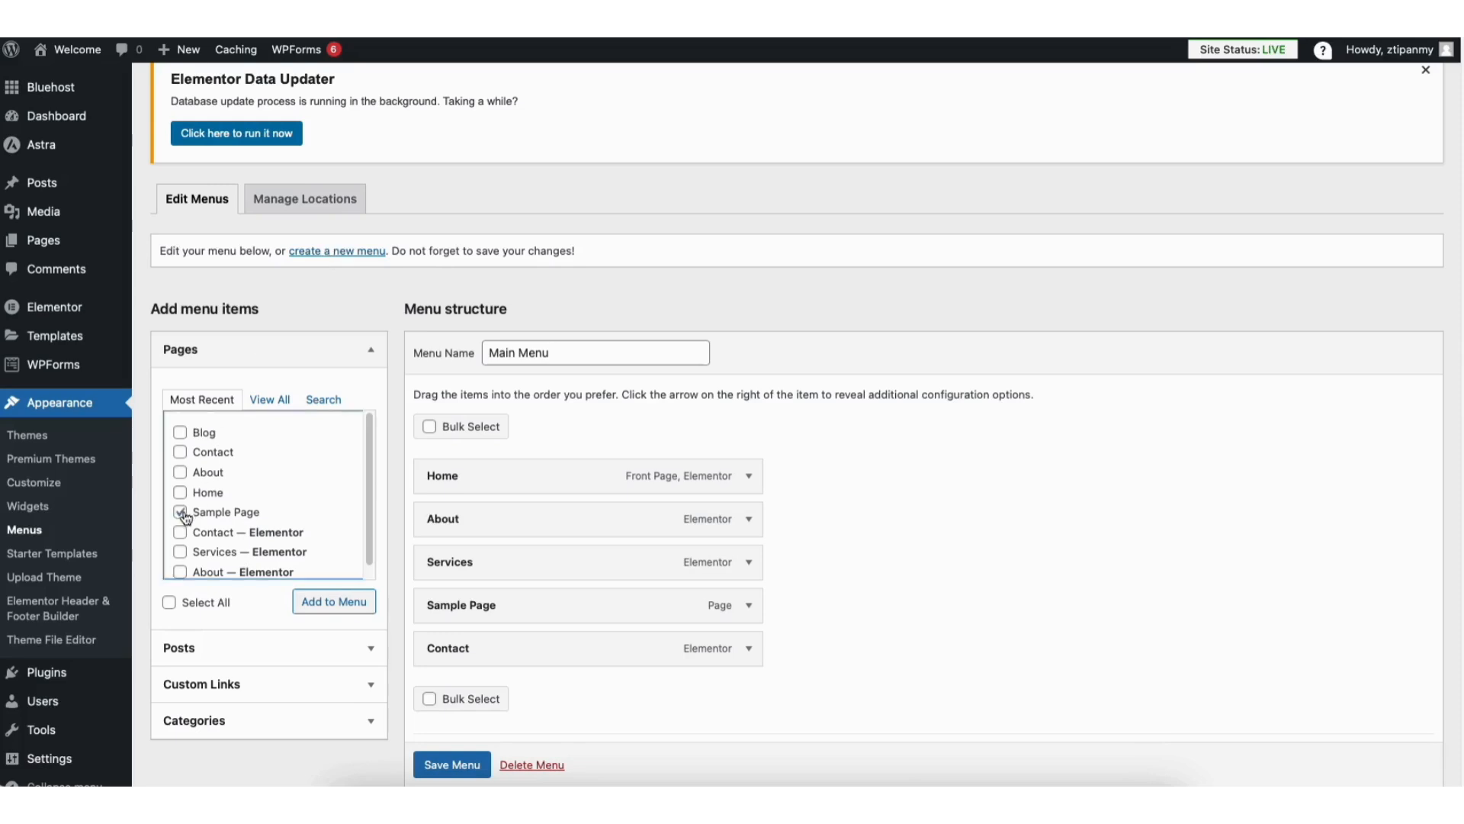
pyautogui.click(318, 607)
pyautogui.moveTo(454, 697); pyautogui.dragTo(484, 610)
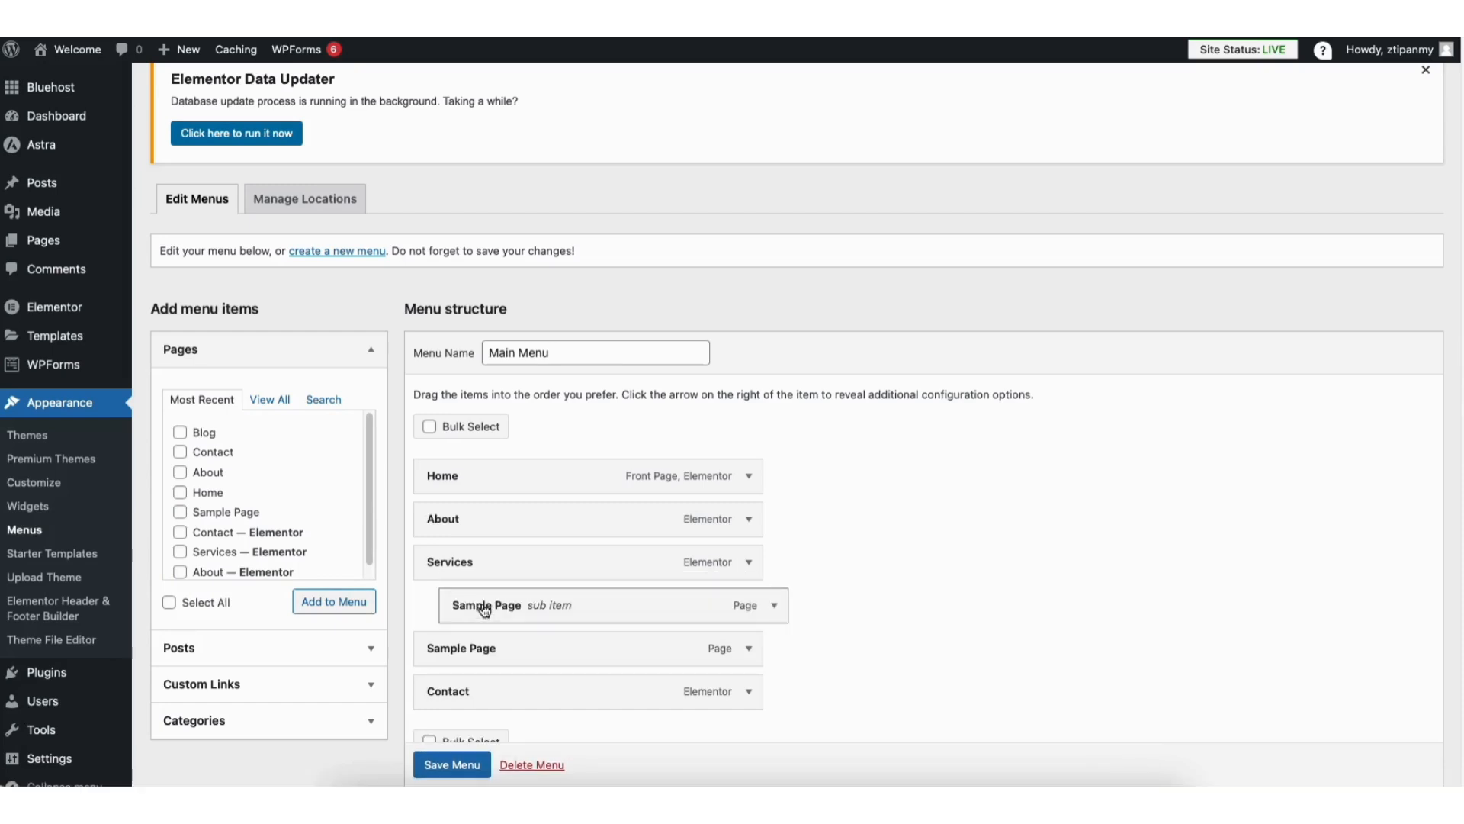
pyautogui.moveTo(480, 649); pyautogui.dragTo(500, 655)
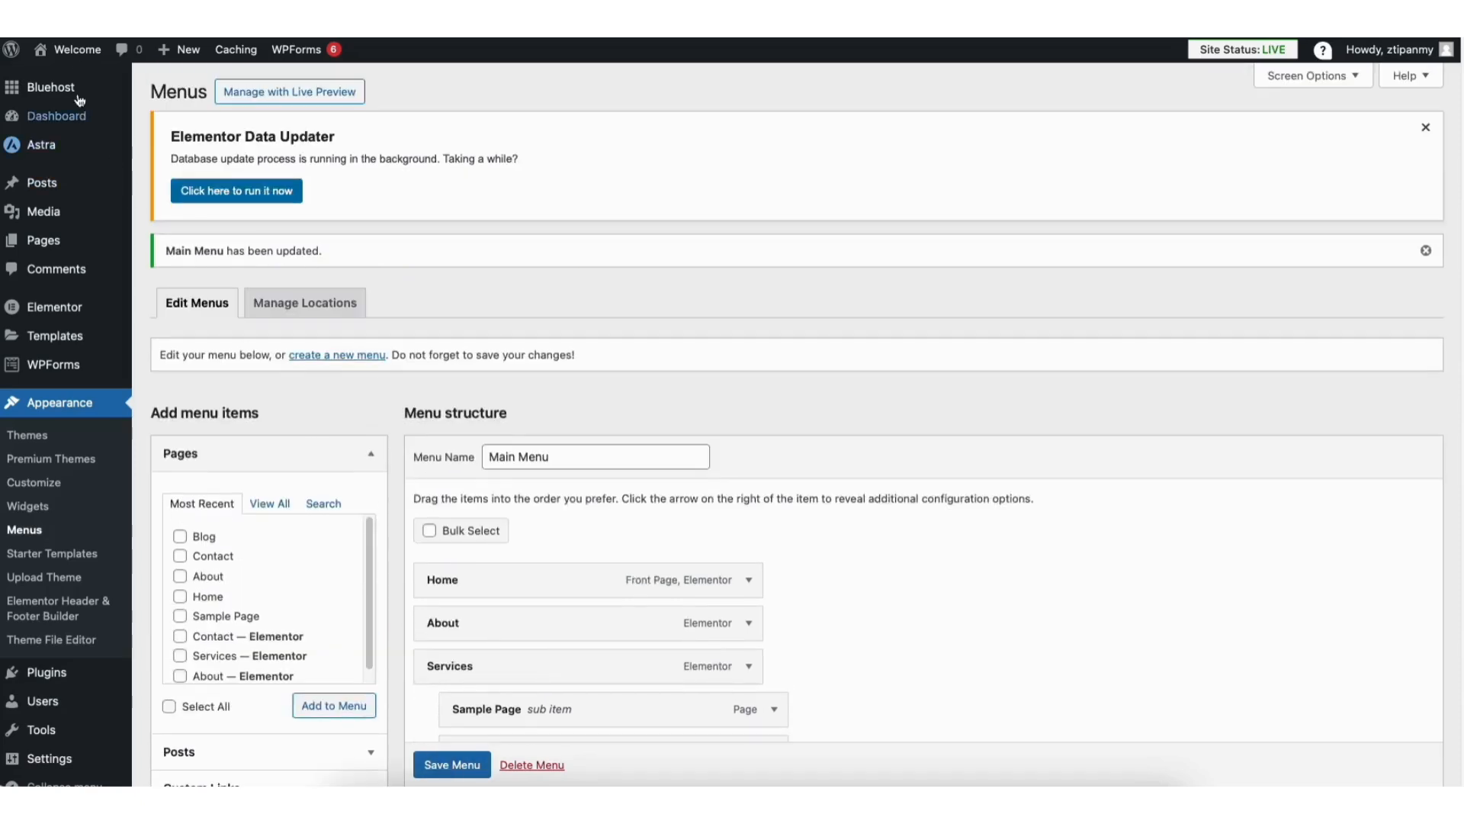
# Step: Check the Services item on the site's homepage and the Site Title & Logo element in the Header Builder
pyautogui.moveTo(73, 46)
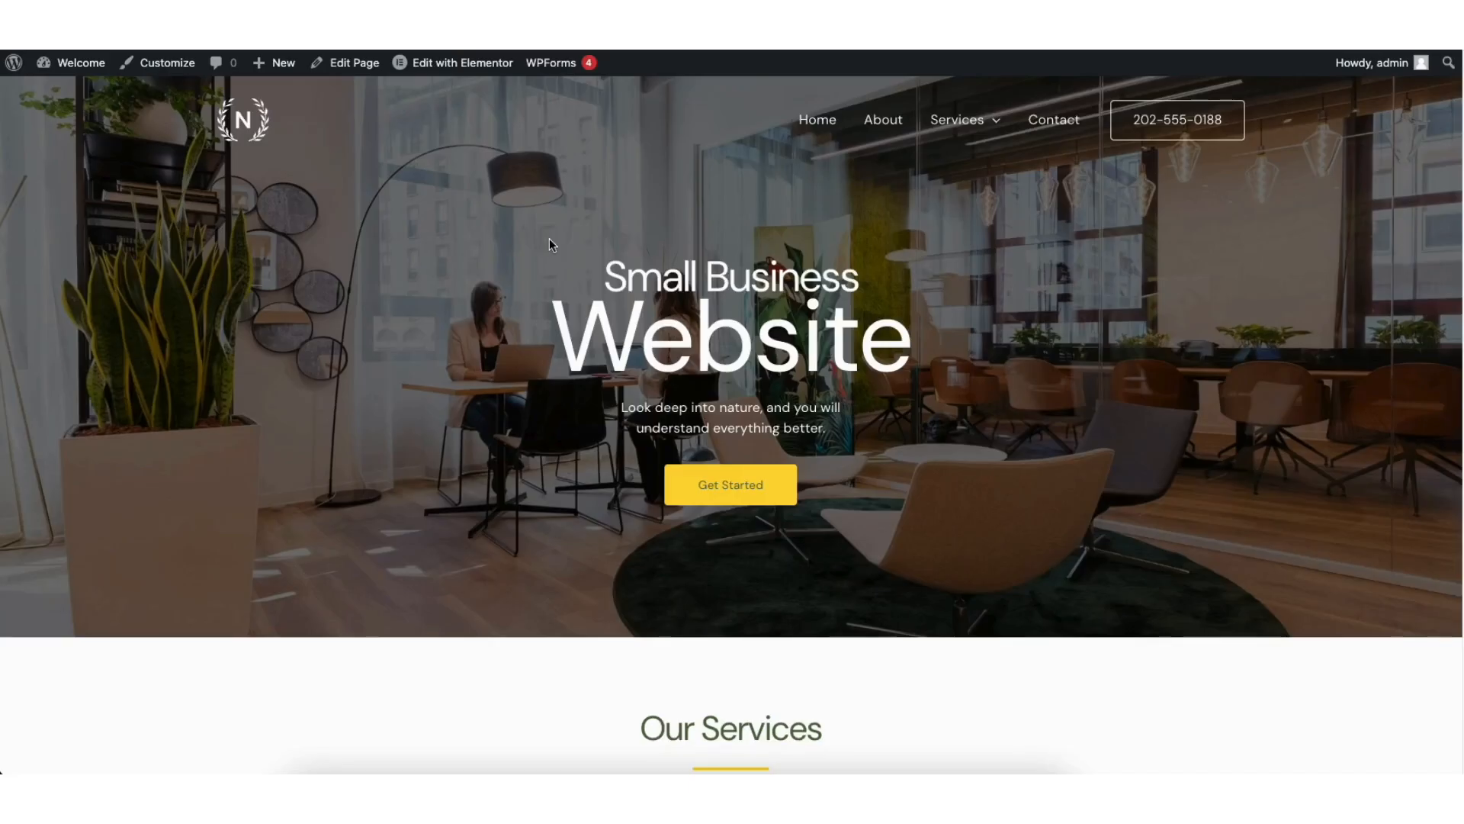
pyautogui.moveTo(958, 131)
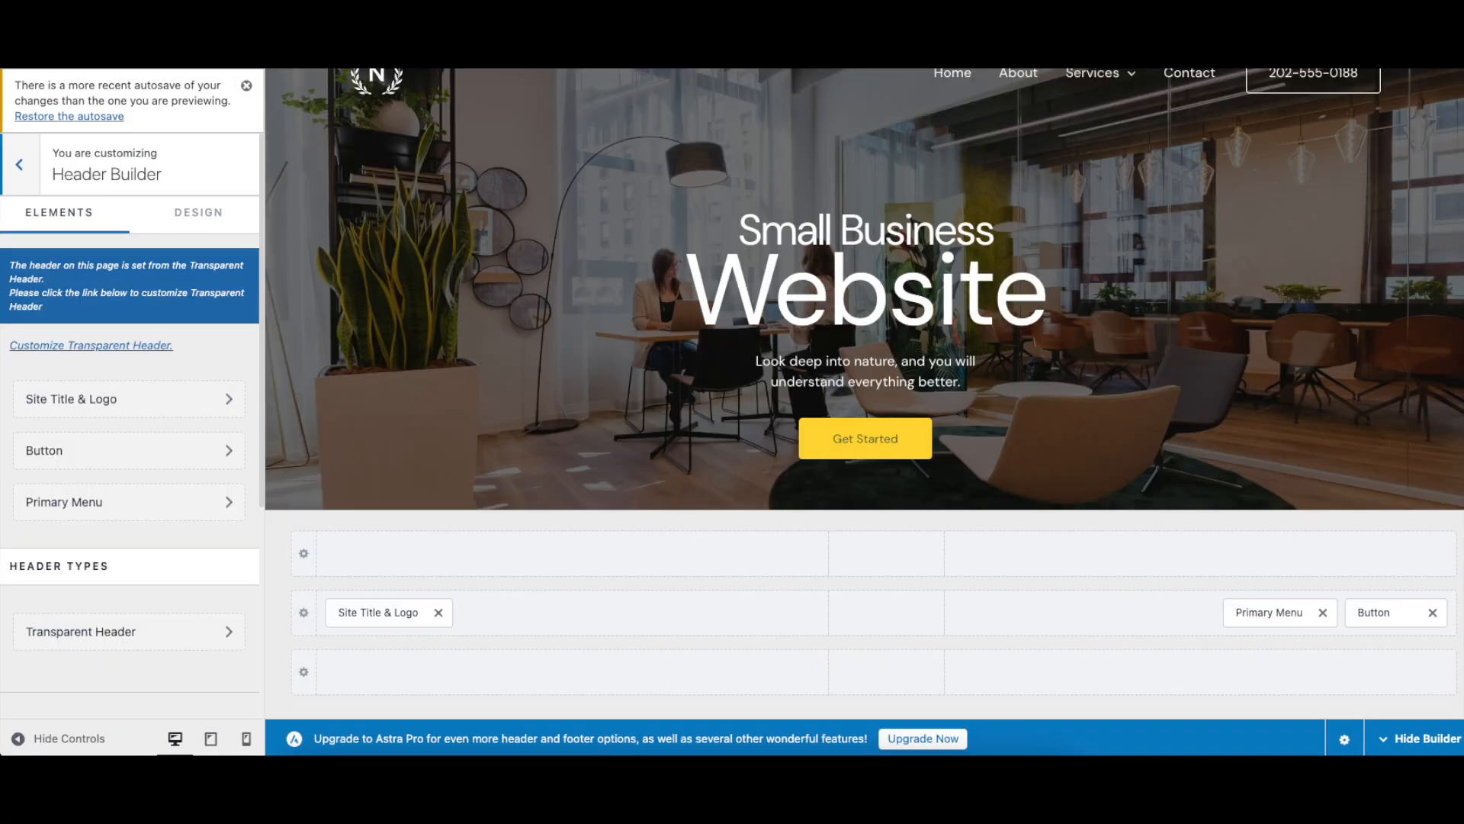
pyautogui.click(378, 613)
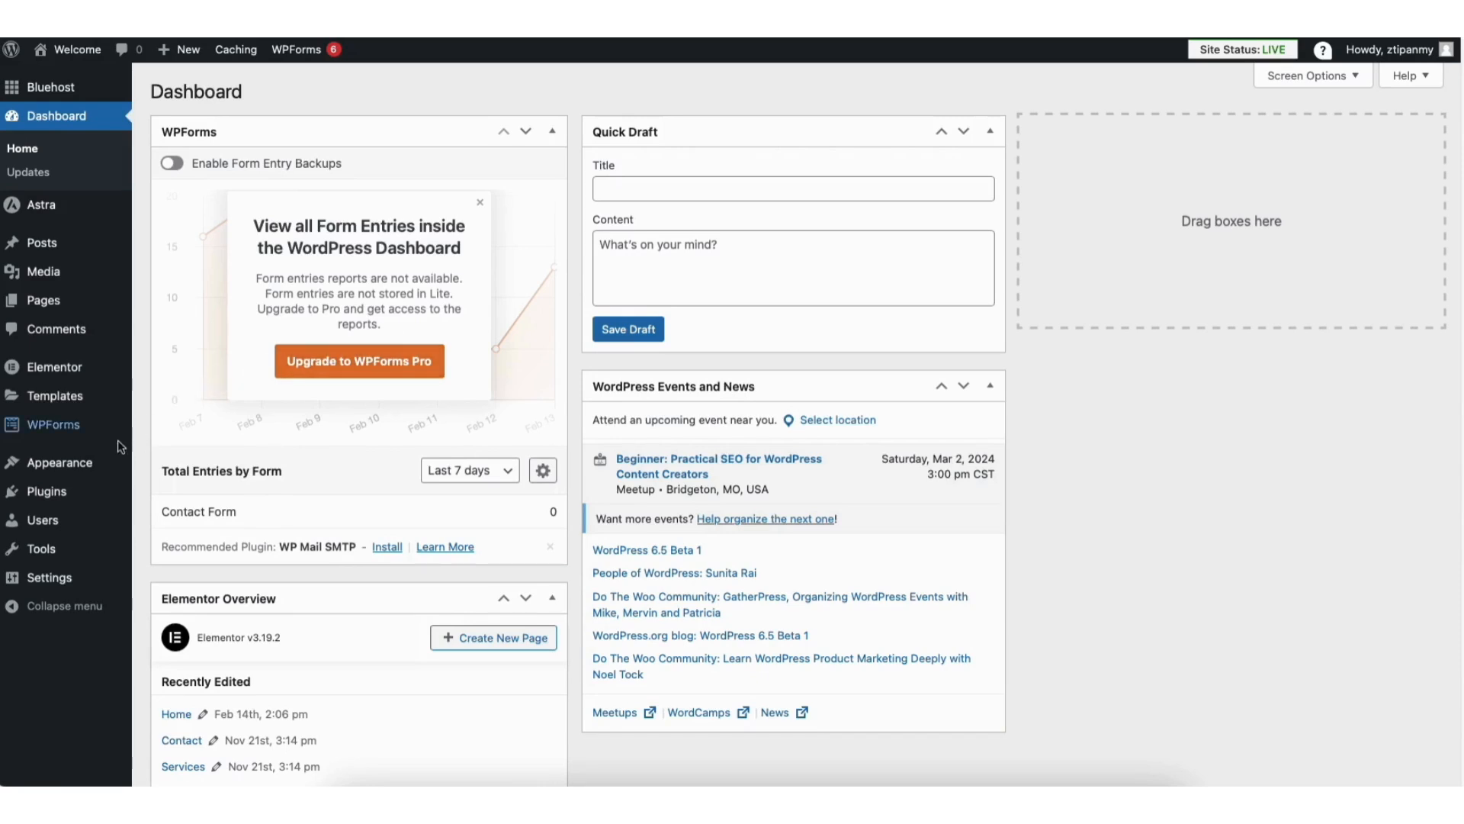
# Step: Open the Footer Builder in the theme Customizer and review the Copyright element's text and design settings
pyautogui.moveTo(62, 467)
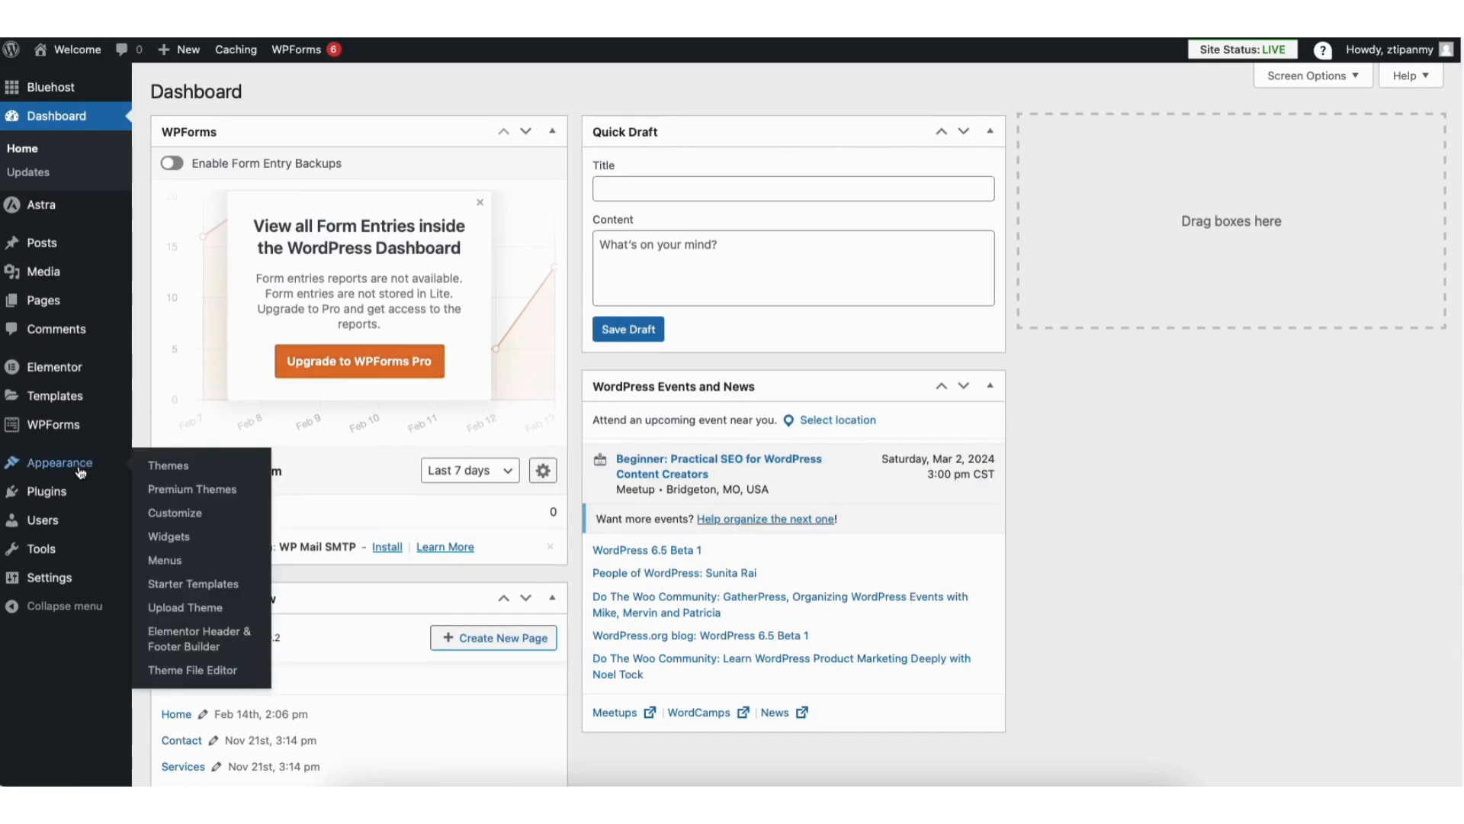
pyautogui.click(178, 511)
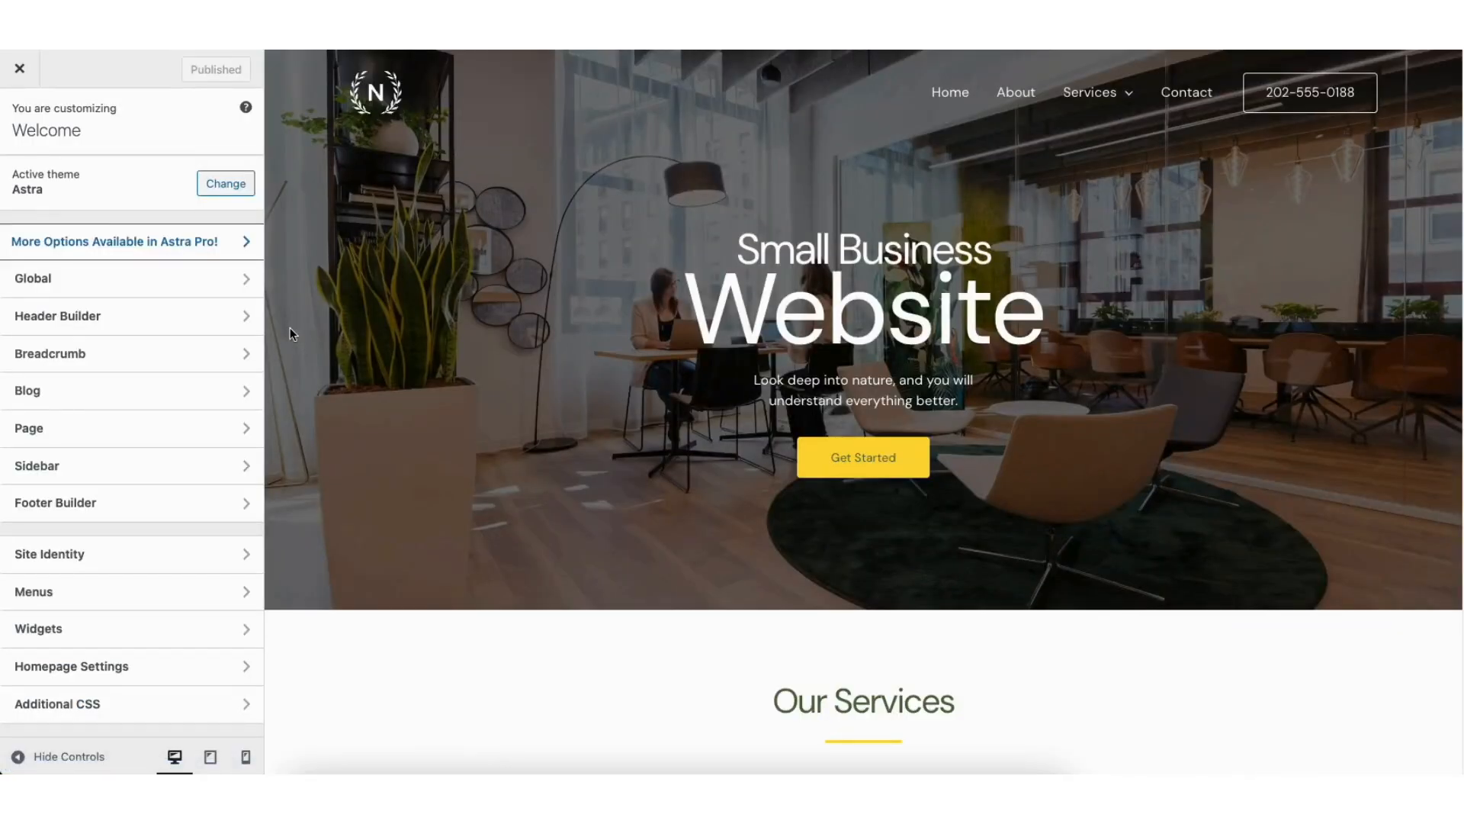
pyautogui.click(108, 503)
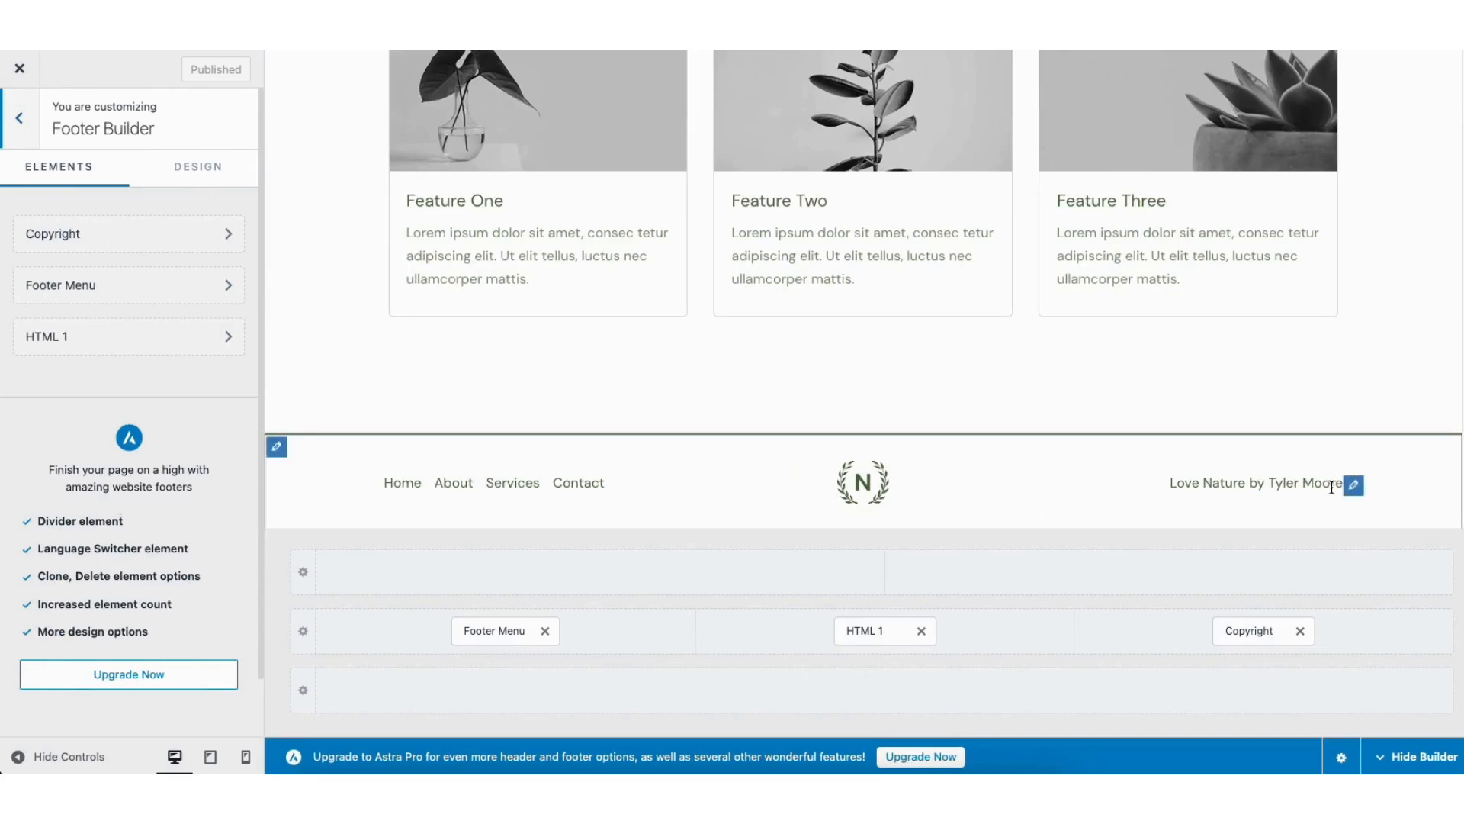
pyautogui.click(1355, 486)
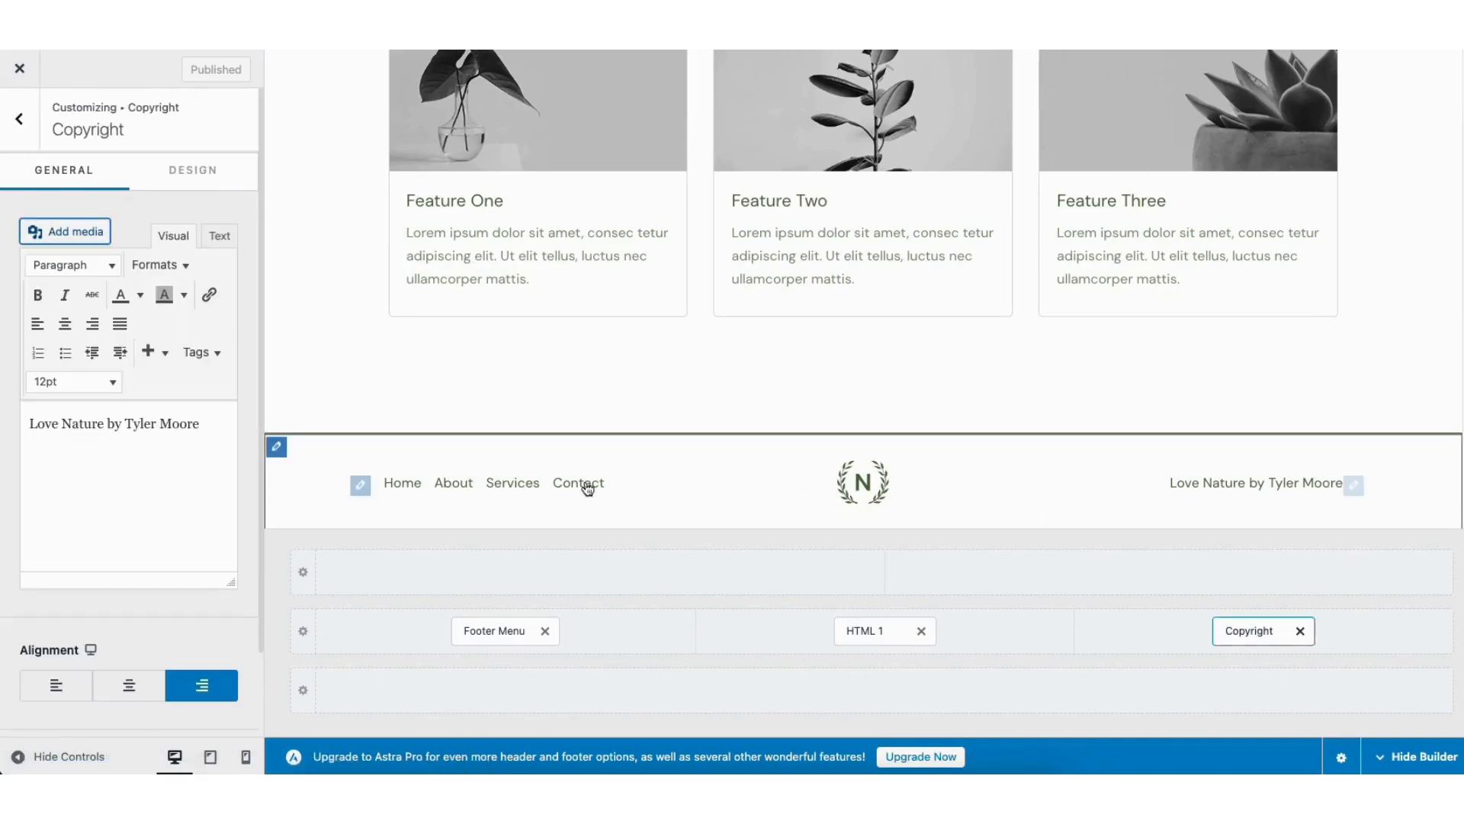
pyautogui.moveTo(31, 424); pyautogui.dragTo(203, 426)
pyautogui.click(171, 427)
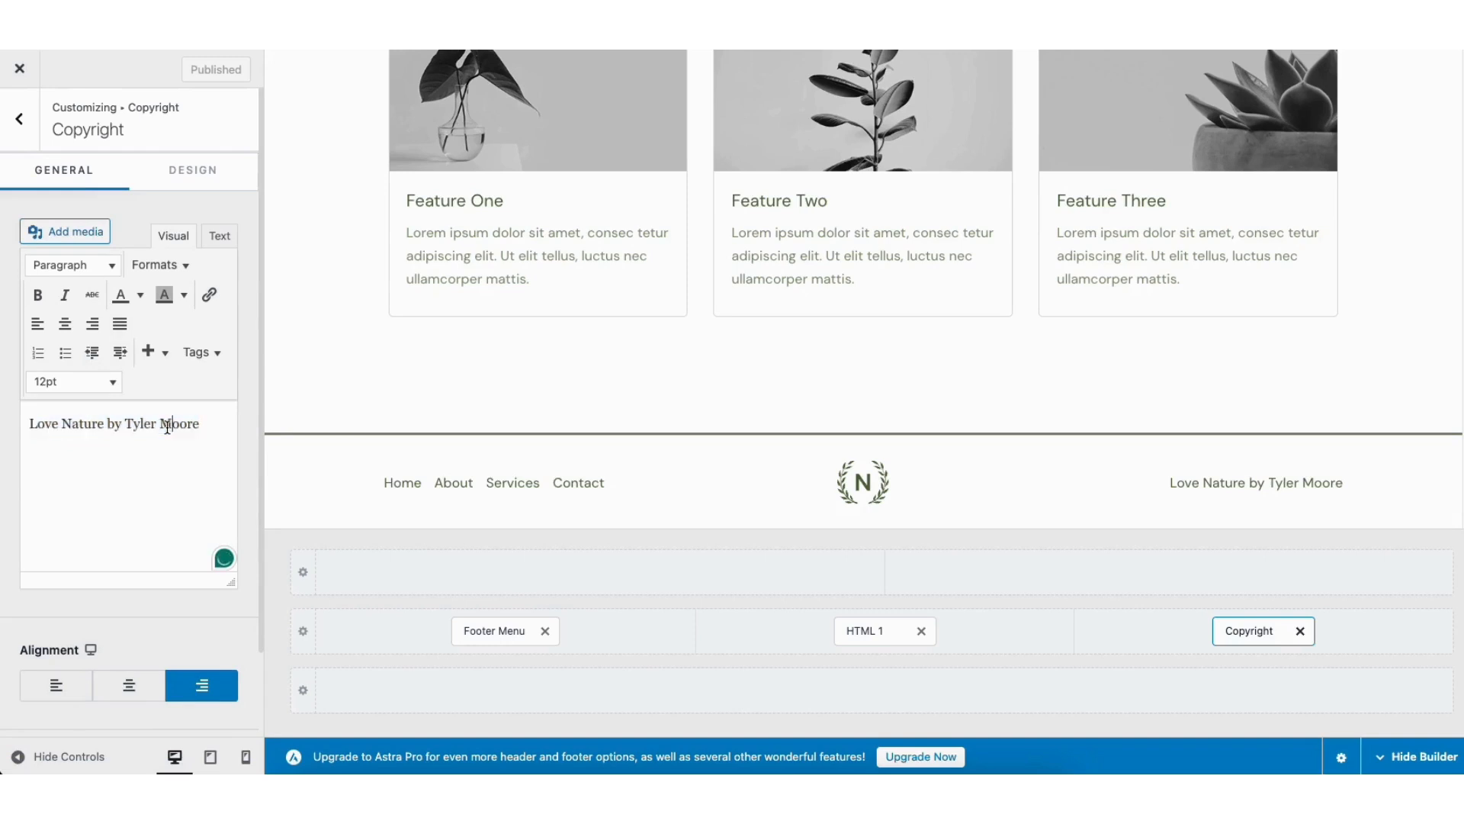
pyautogui.click(194, 170)
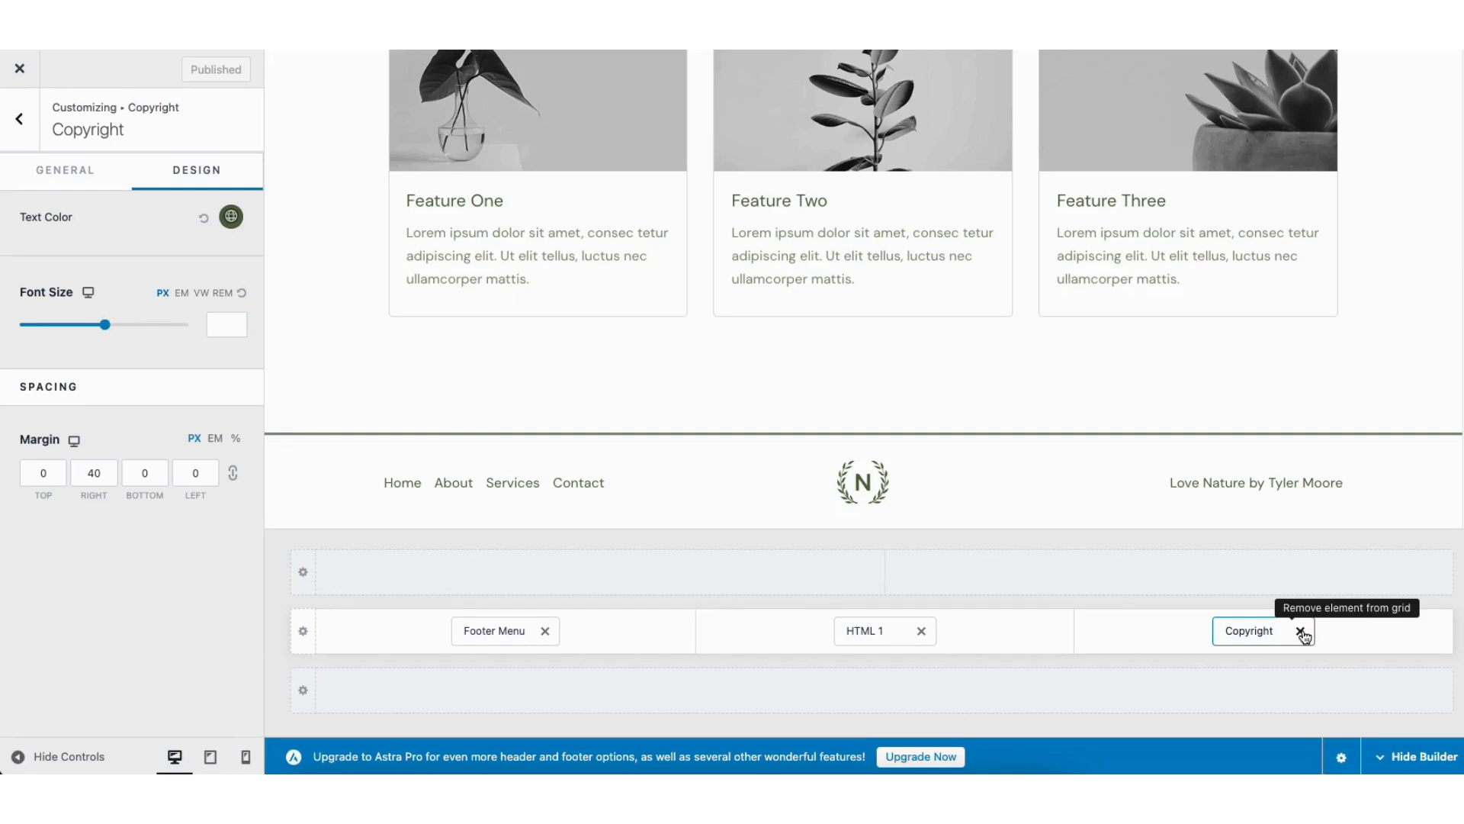
# Step: Set the primary footer to 2 columns and check which elements can be added to the footer row above it
pyautogui.moveTo(711, 508)
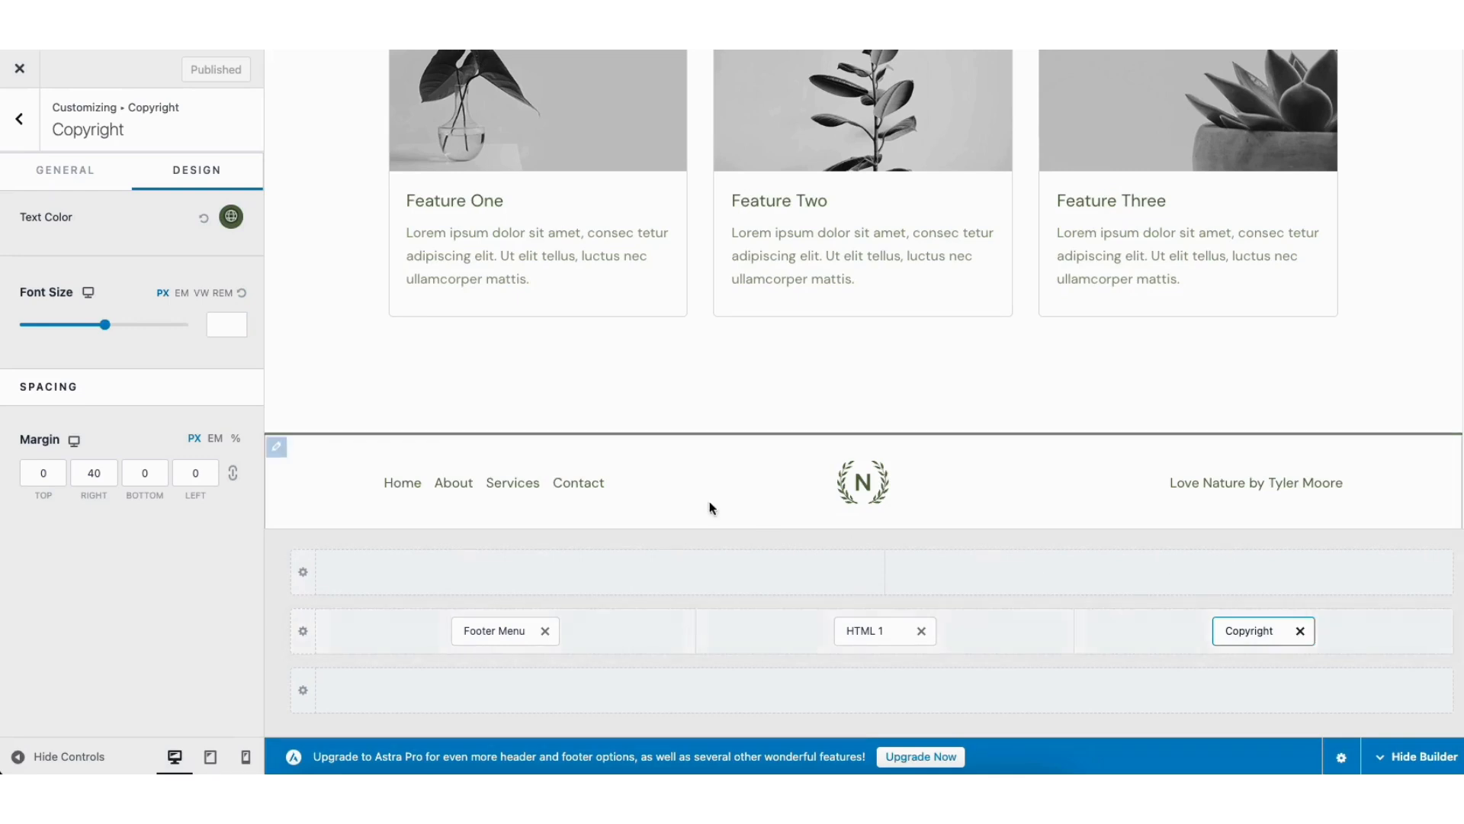
pyautogui.click(277, 449)
pyautogui.click(74, 261)
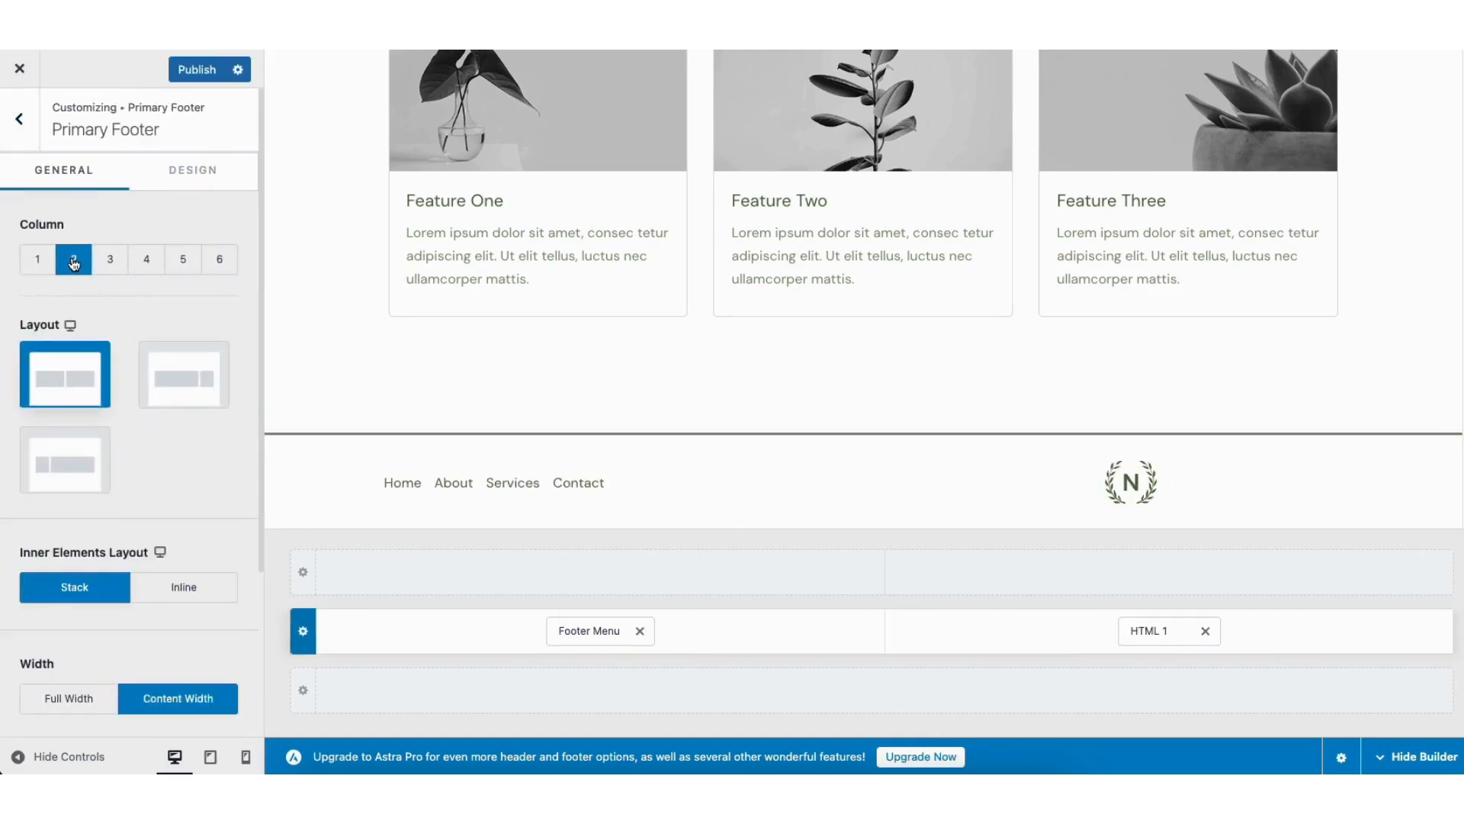
pyautogui.moveTo(628, 575)
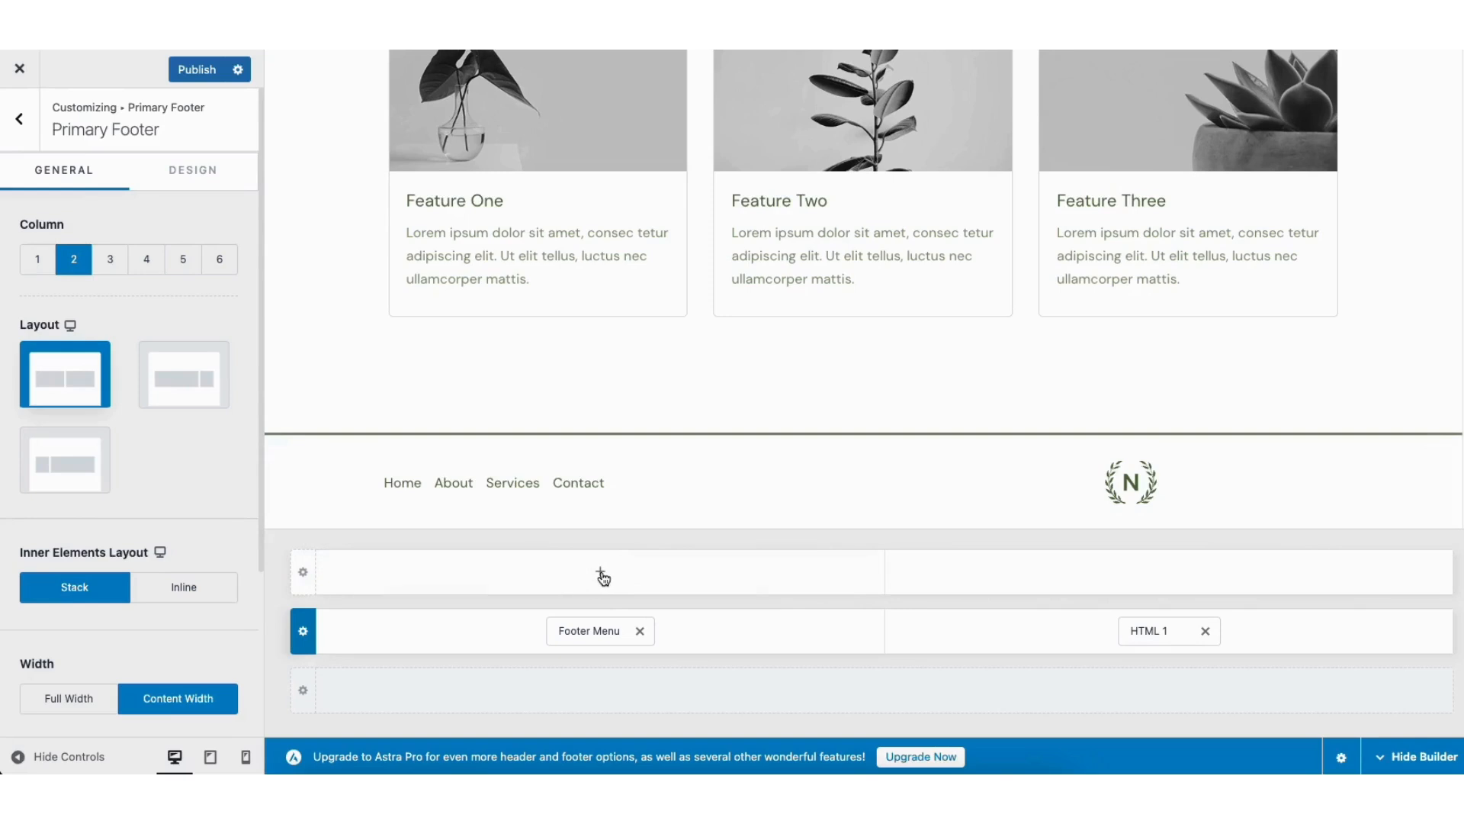
pyautogui.click(602, 574)
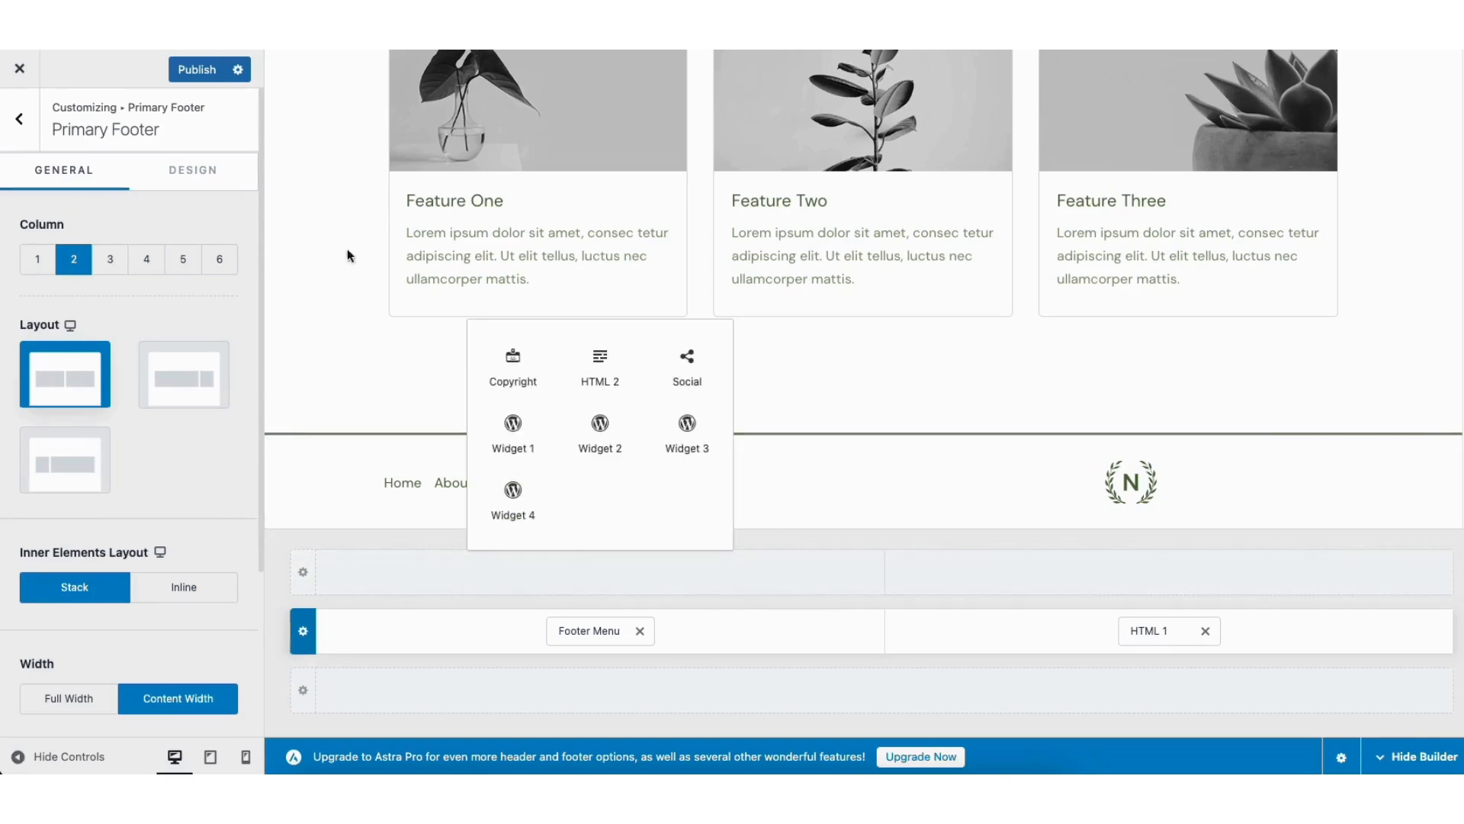
pyautogui.click(30, 132)
pyautogui.click(31, 132)
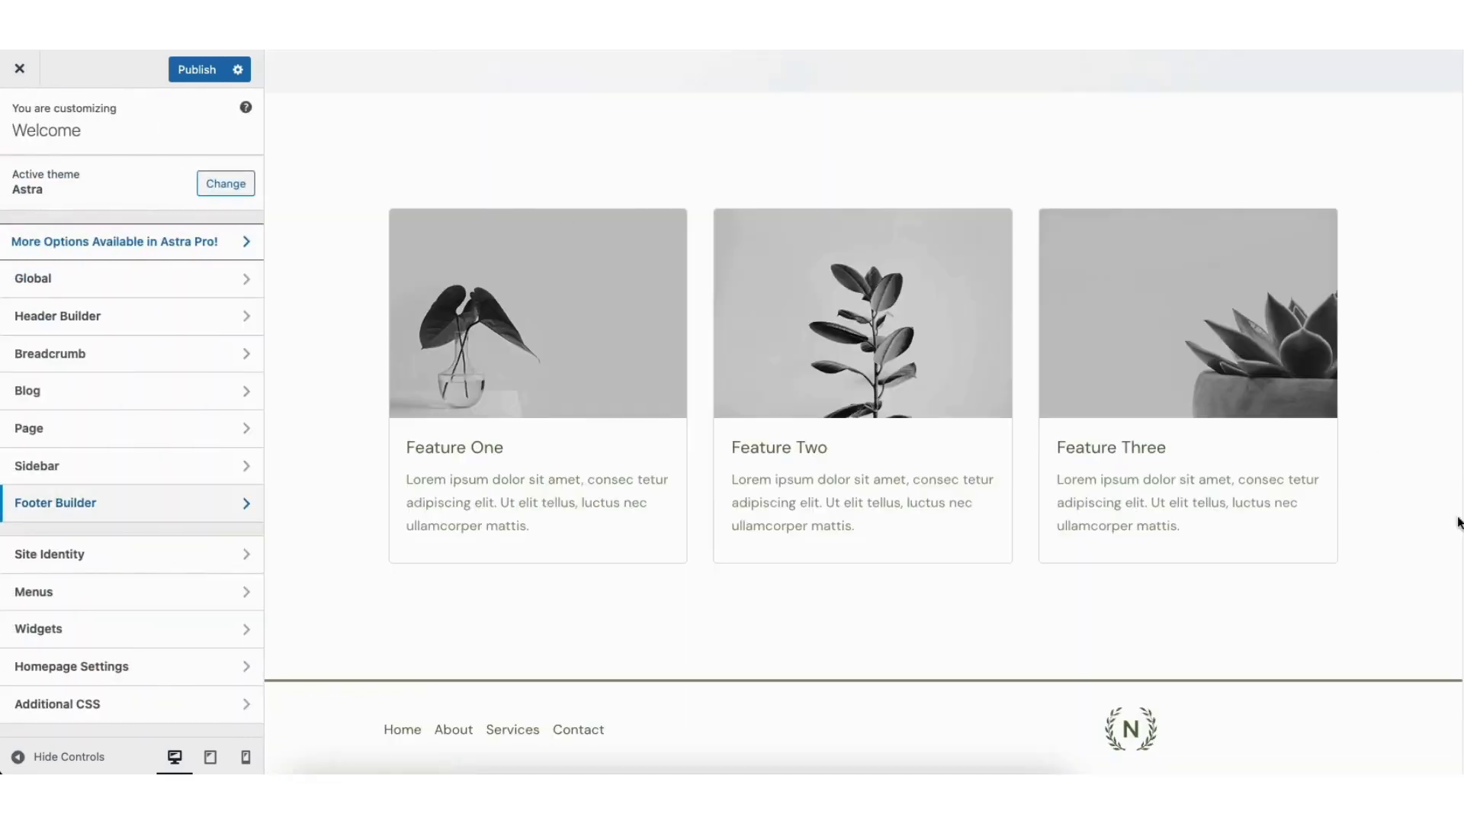
# Step: Review the header's phone button settings and remove the Button element from the header, keeping the Primary Menu in the same row
pyautogui.moveTo(1462, 671); pyautogui.dragTo(1437, 81)
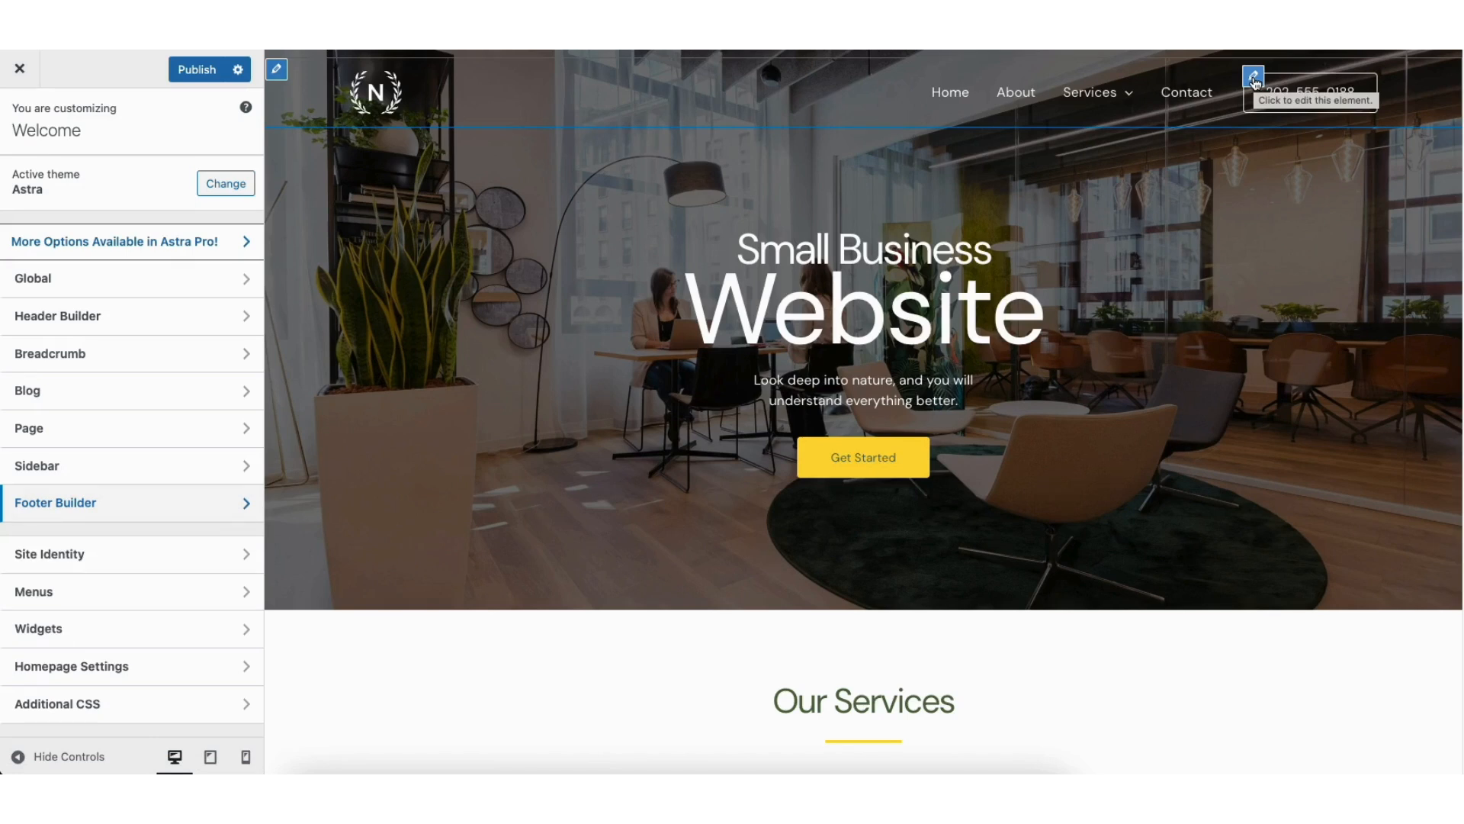
pyautogui.click(1253, 77)
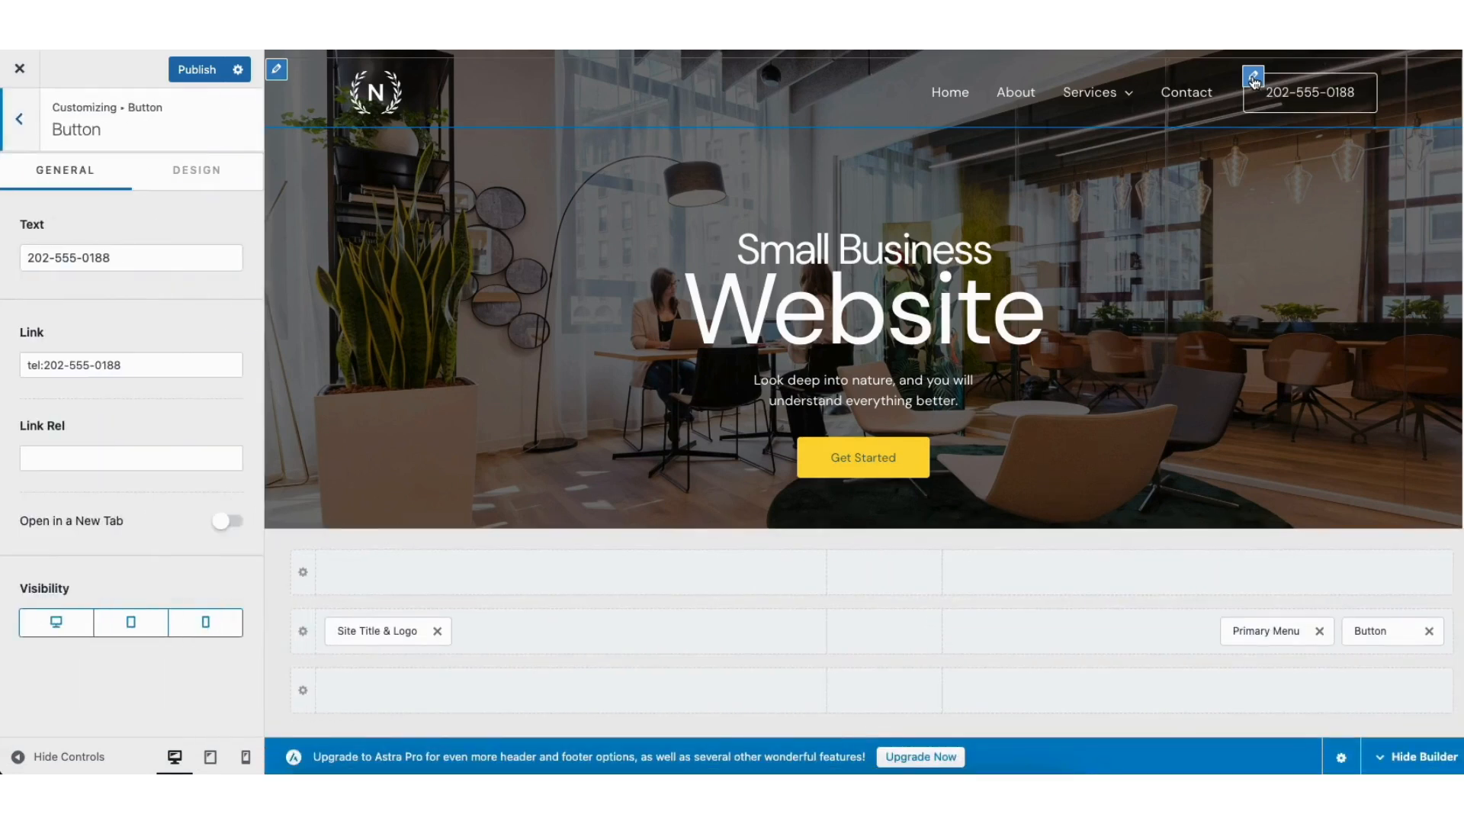
pyautogui.moveTo(29, 257); pyautogui.dragTo(142, 257)
pyautogui.click(105, 302)
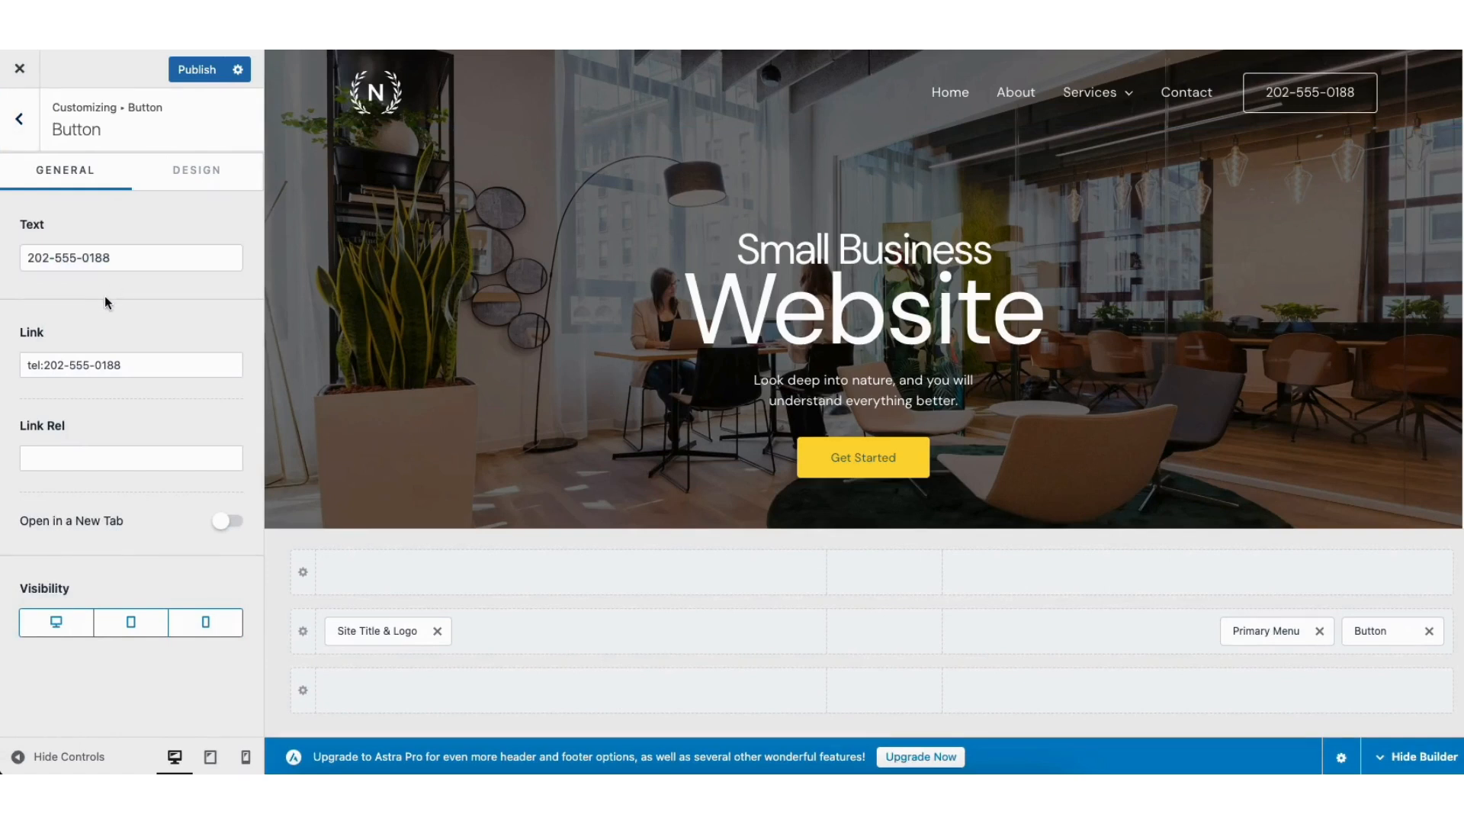
pyautogui.click(1430, 632)
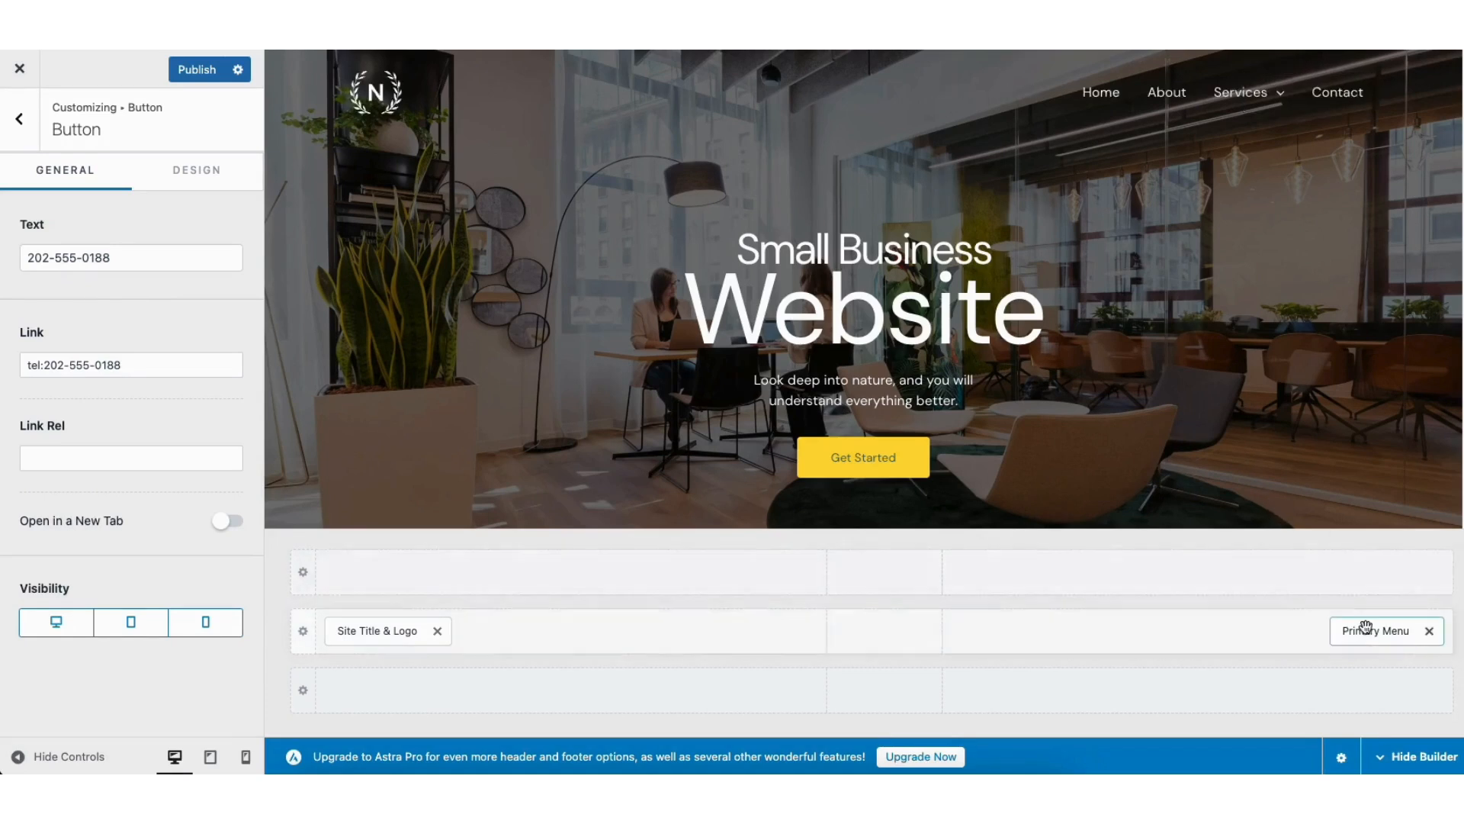
pyautogui.moveTo(1371, 632); pyautogui.dragTo(1338, 649)
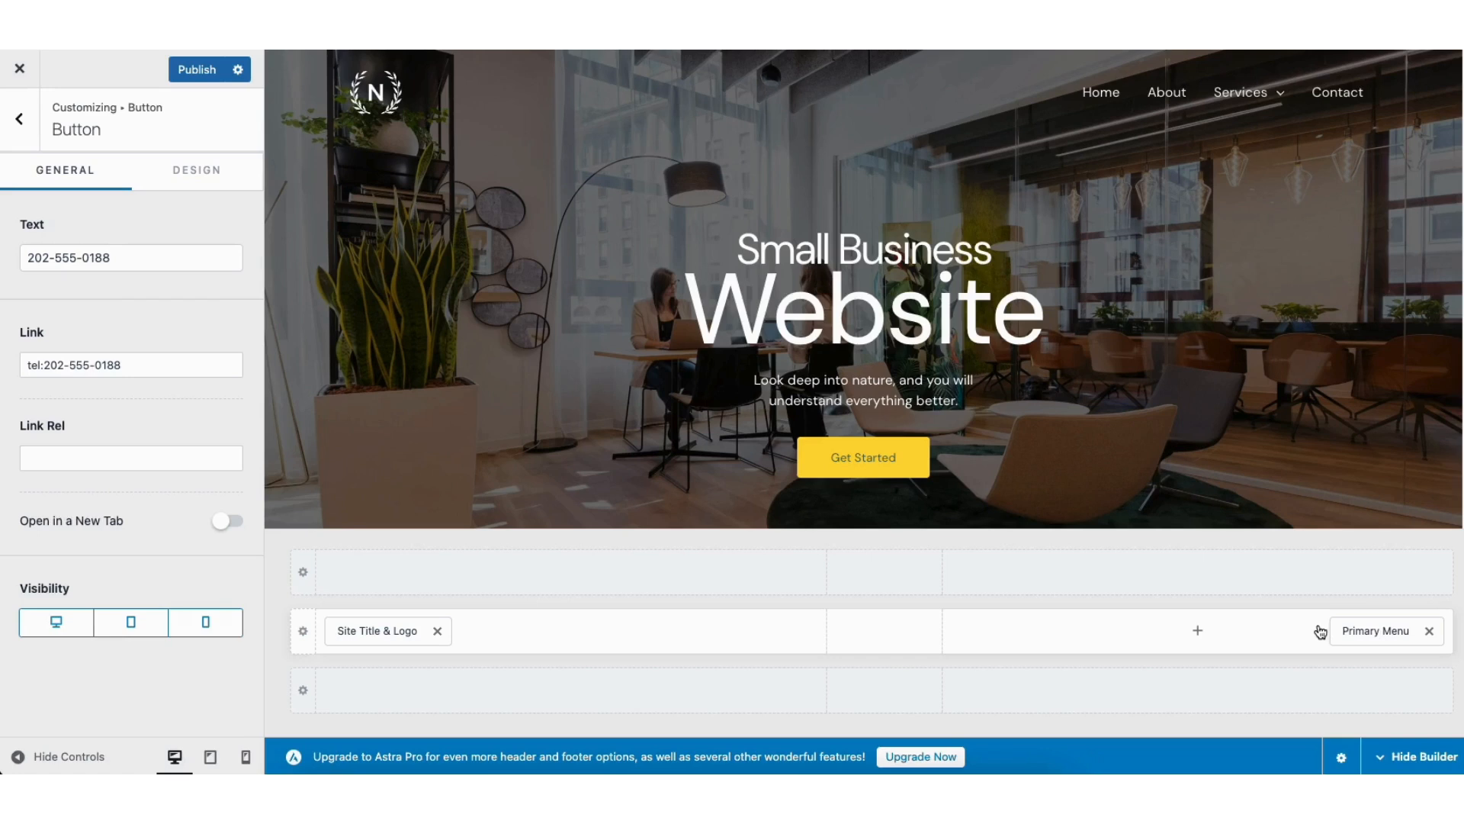
# Step: Review the header logo's general settings, including logo width, site title and tagline, and its design settings for colors and margin
pyautogui.moveTo(373, 102)
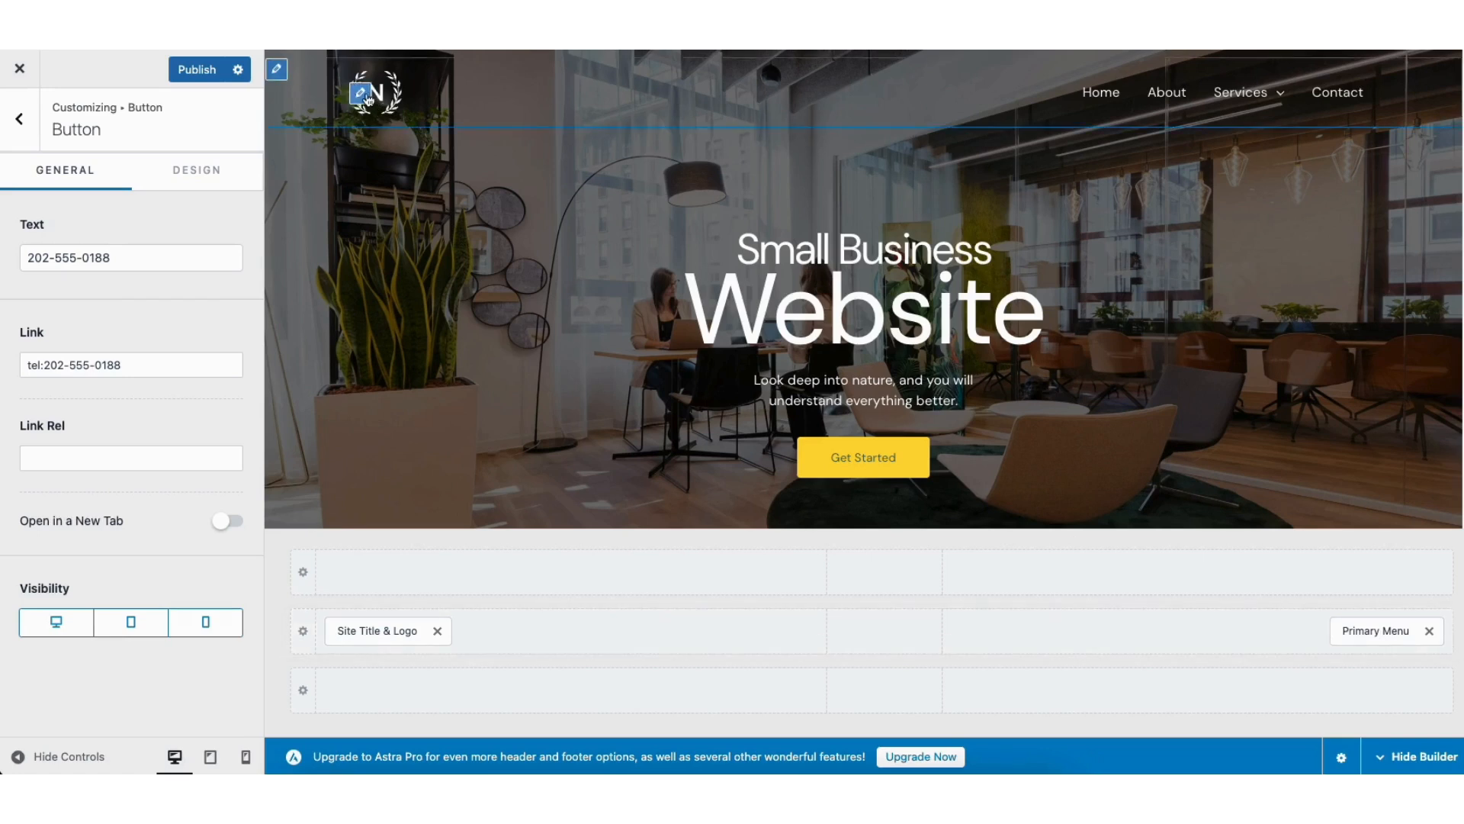
pyautogui.click(363, 95)
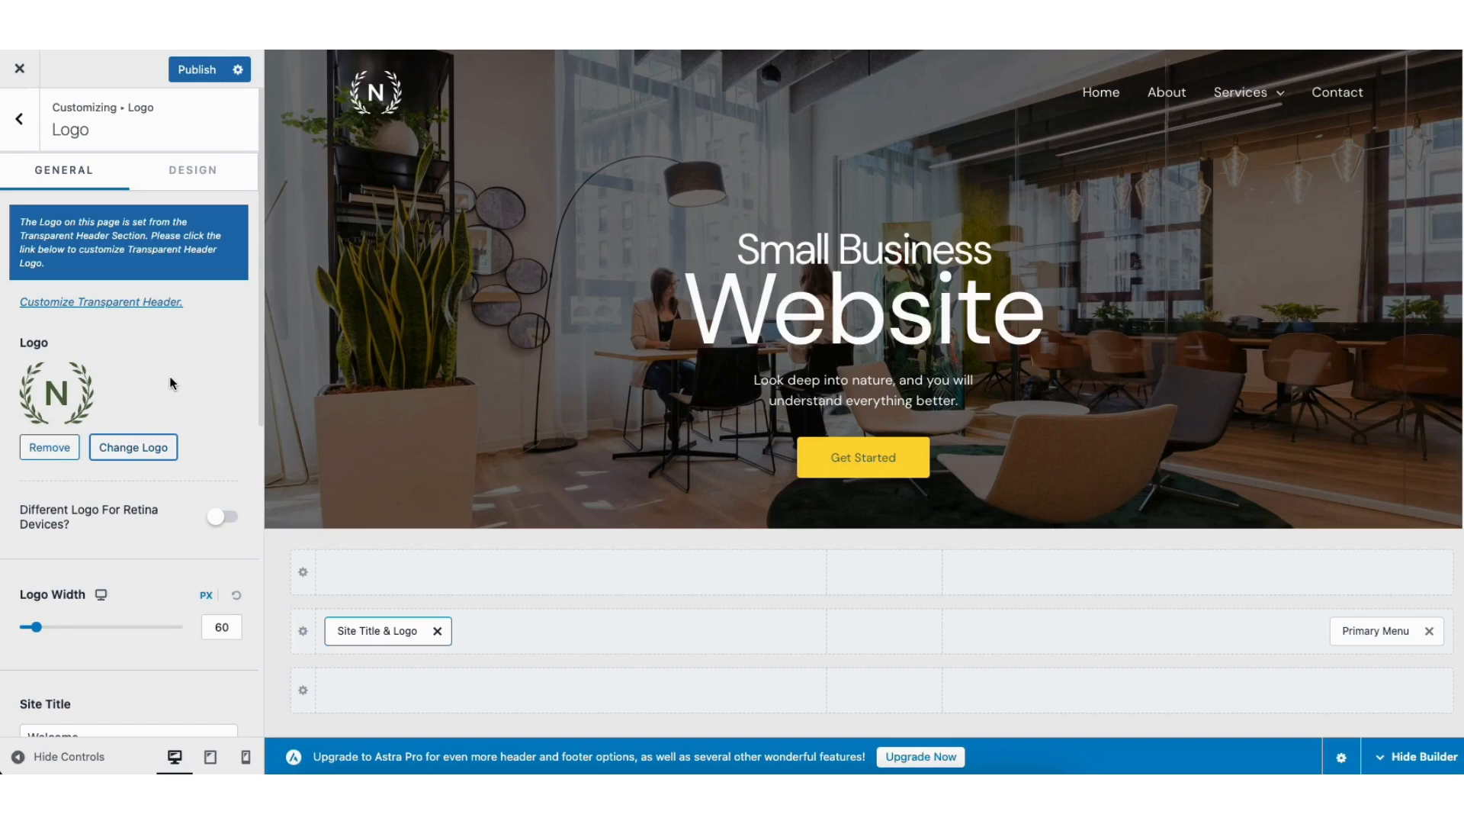
pyautogui.scroll(-5, 259, 322)
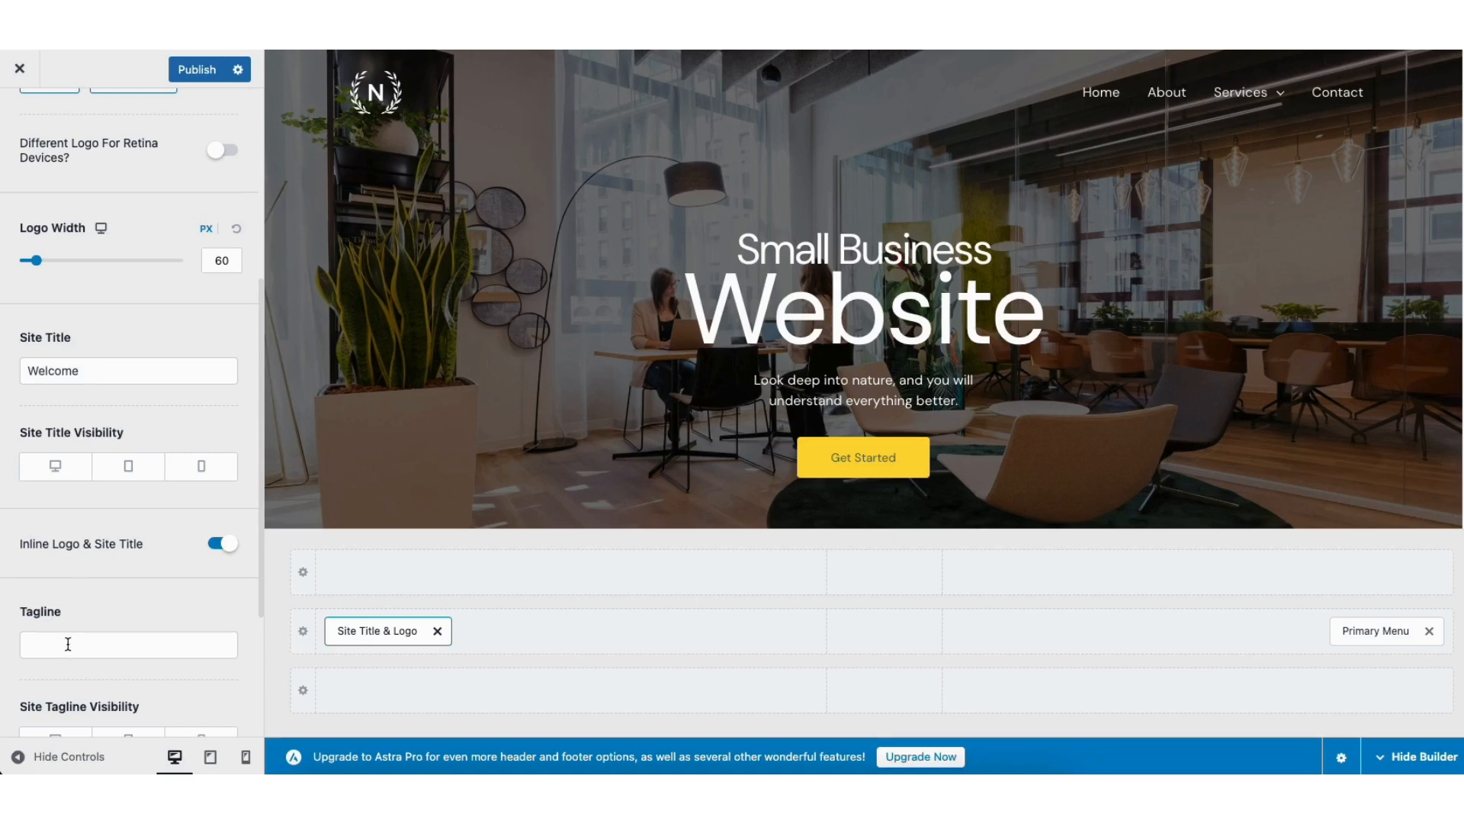
pyautogui.moveTo(260, 538); pyautogui.dragTo(263, 286)
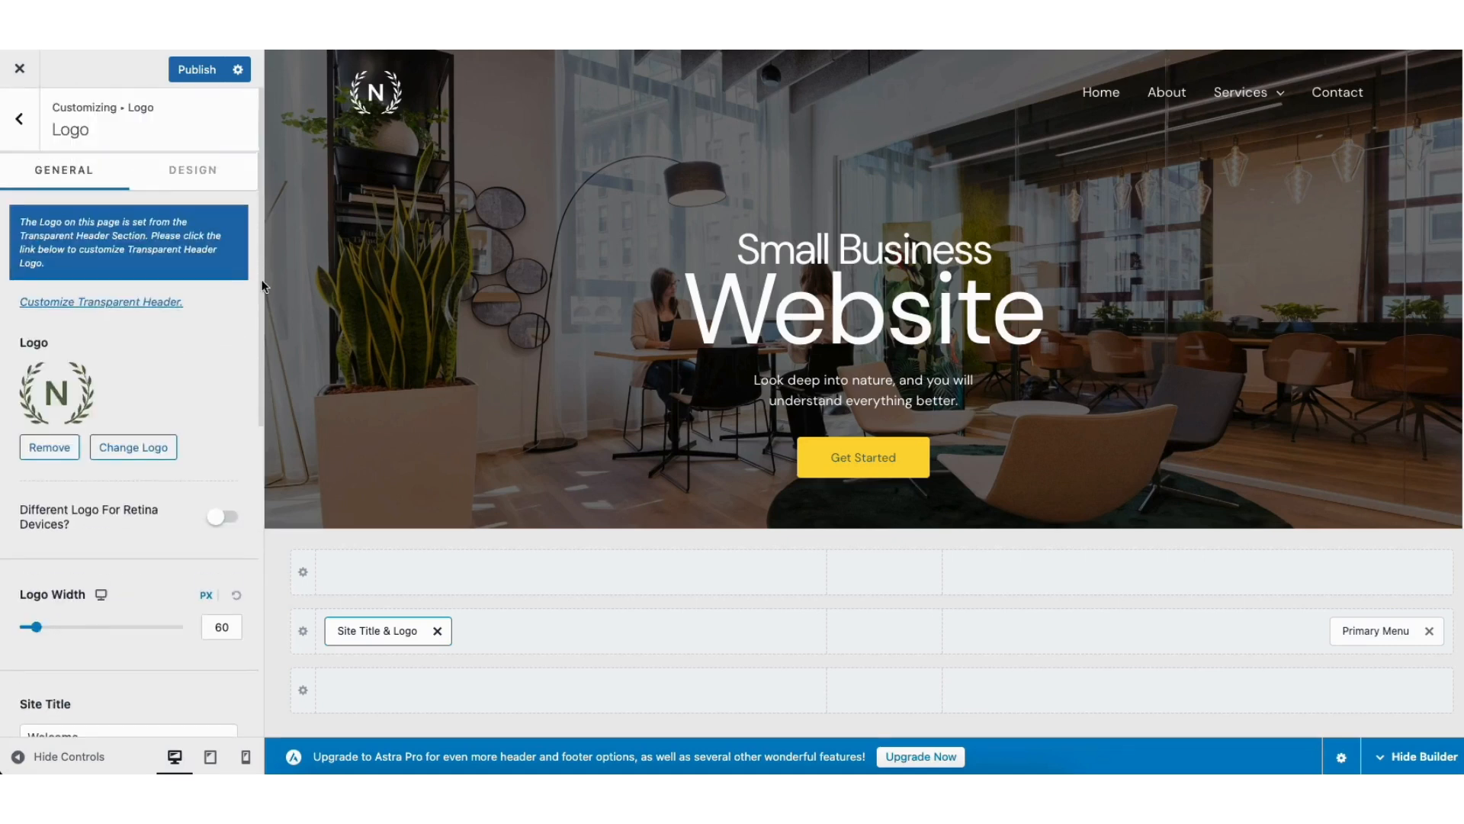
pyautogui.click(189, 175)
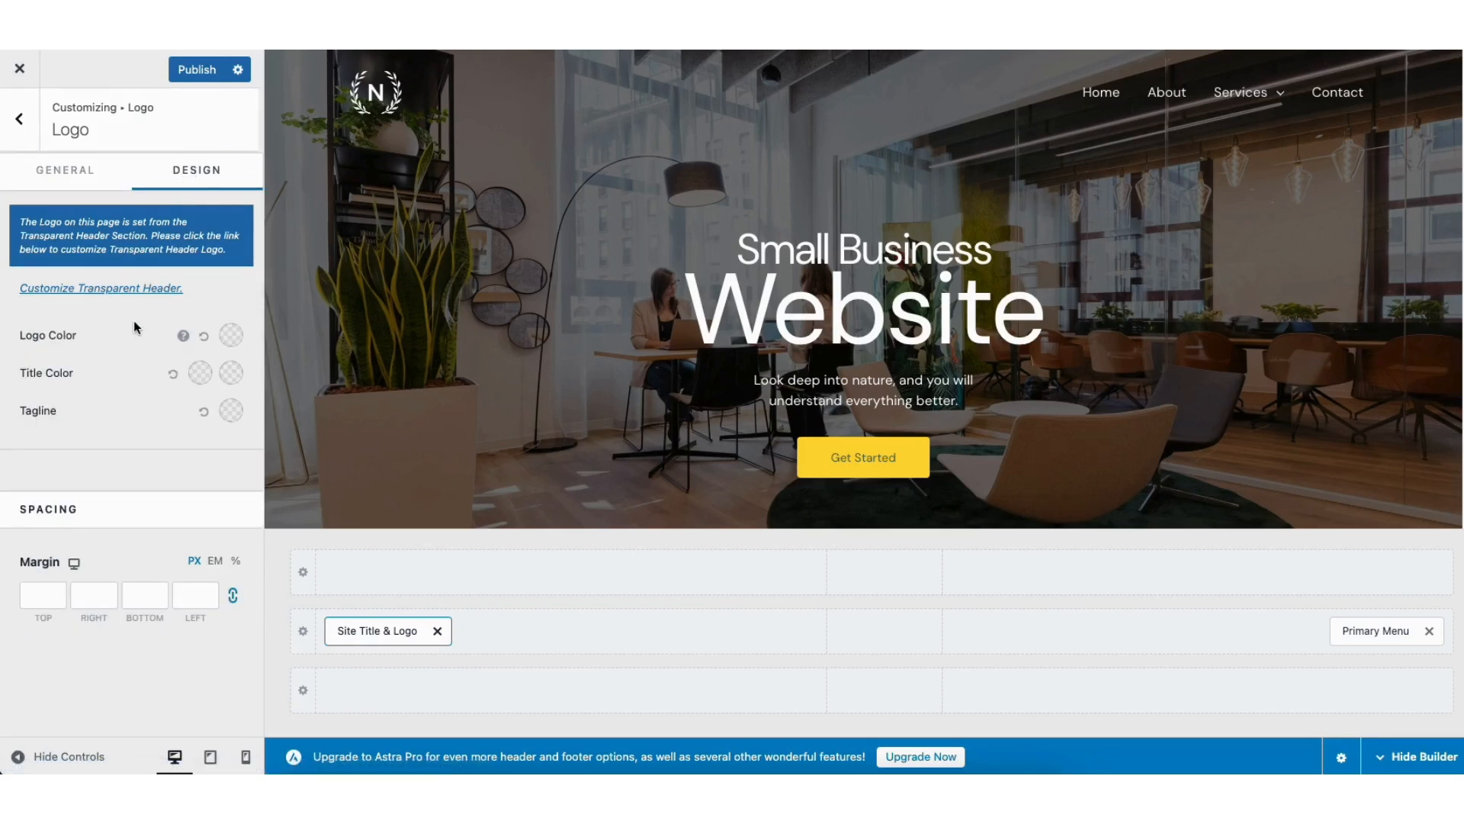
pyautogui.click(19, 120)
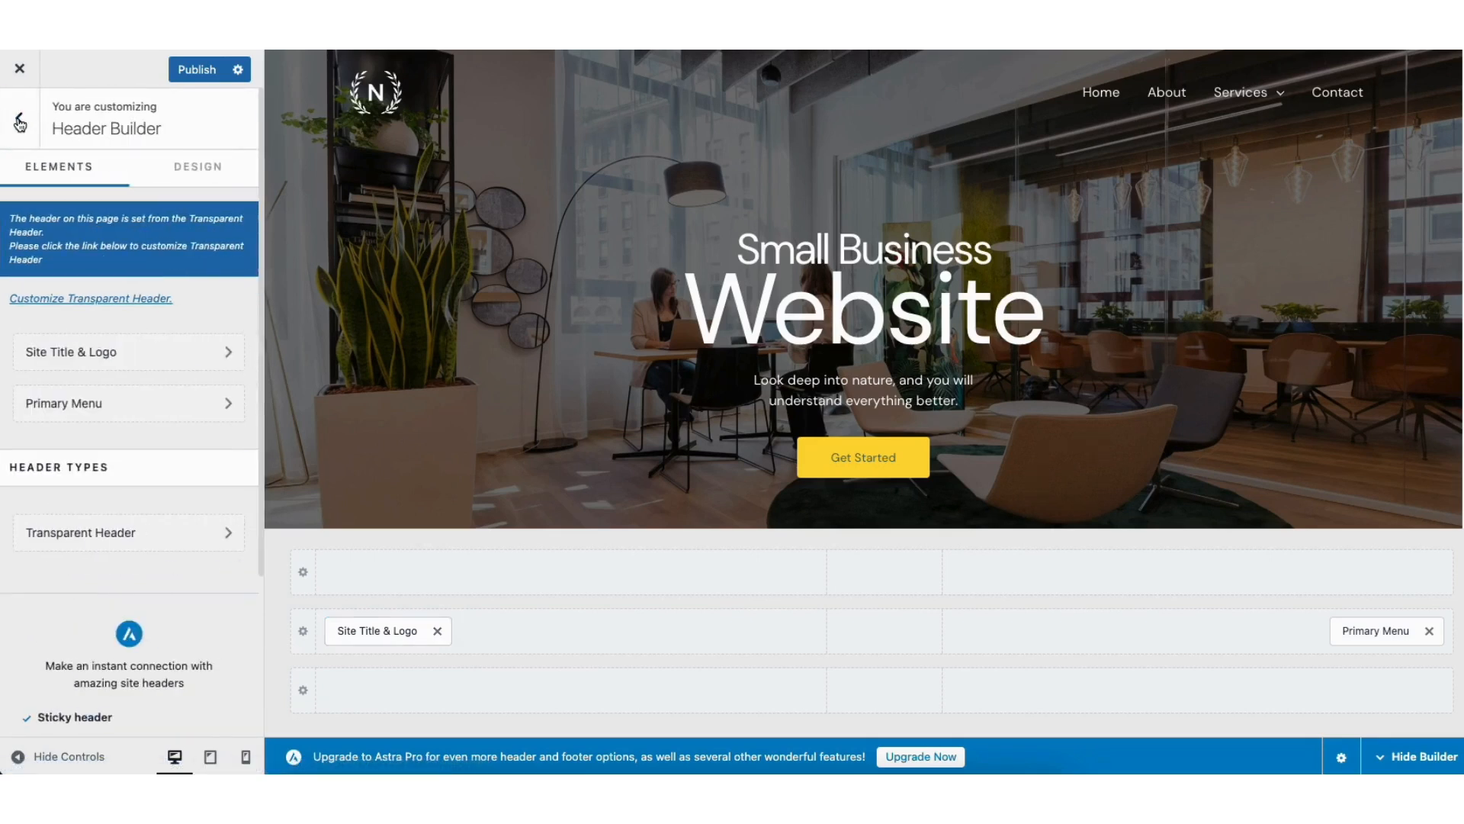
# Step: Check the Site Identity section of the theme Customizer for the site icon and title and logo options
pyautogui.click(19, 120)
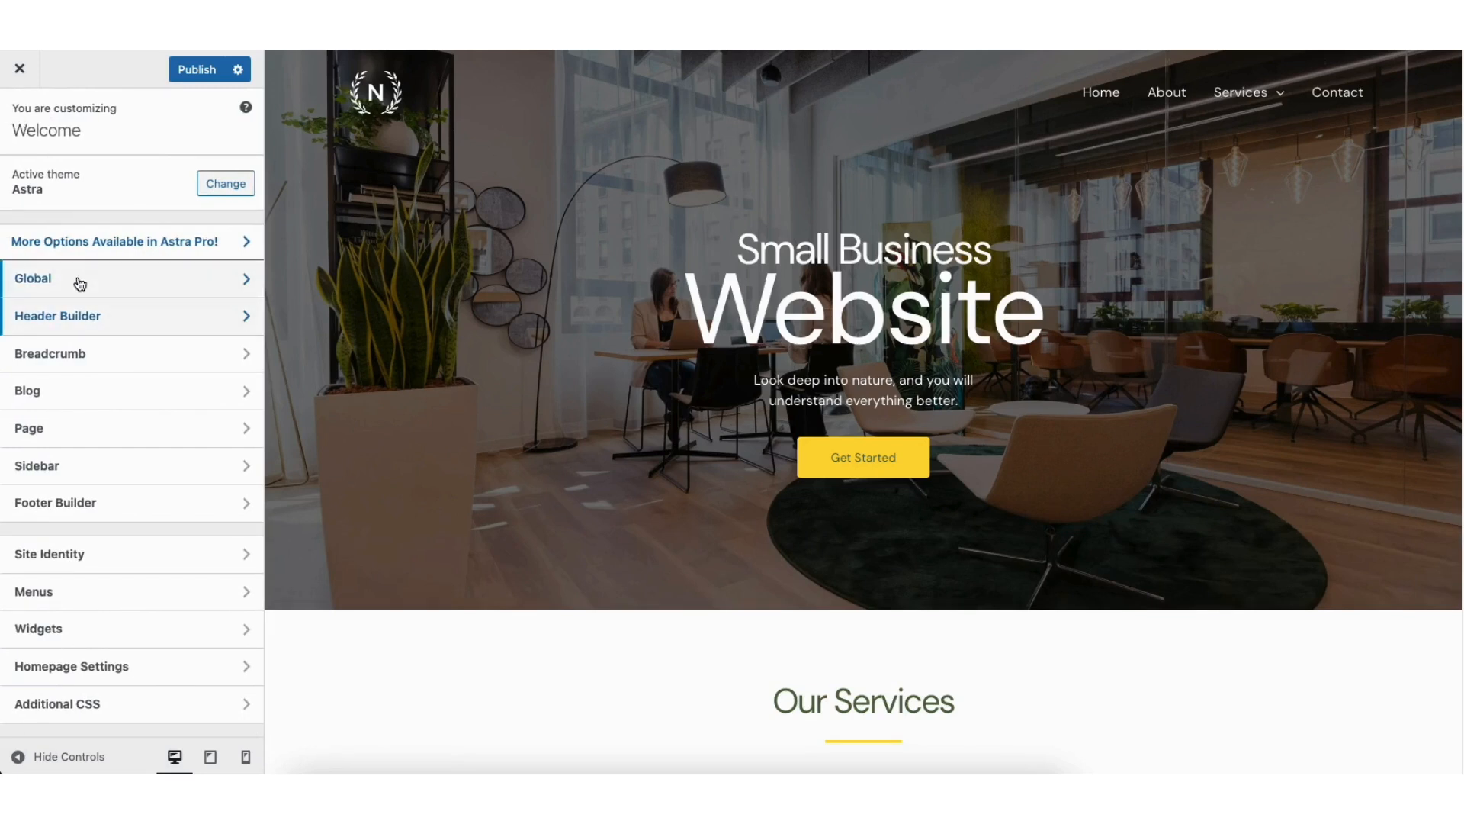
pyautogui.click(104, 560)
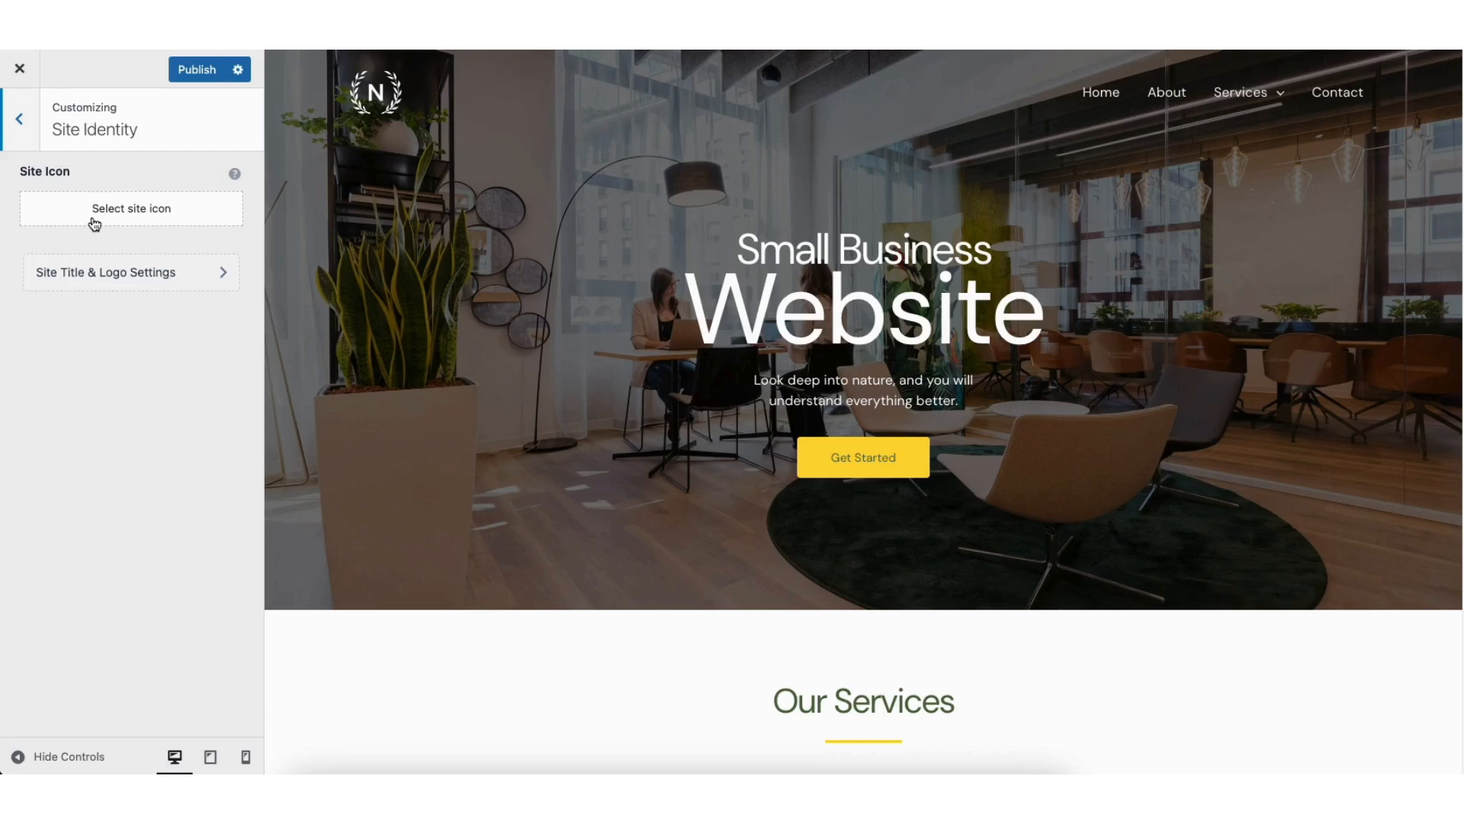
pyautogui.click(20, 122)
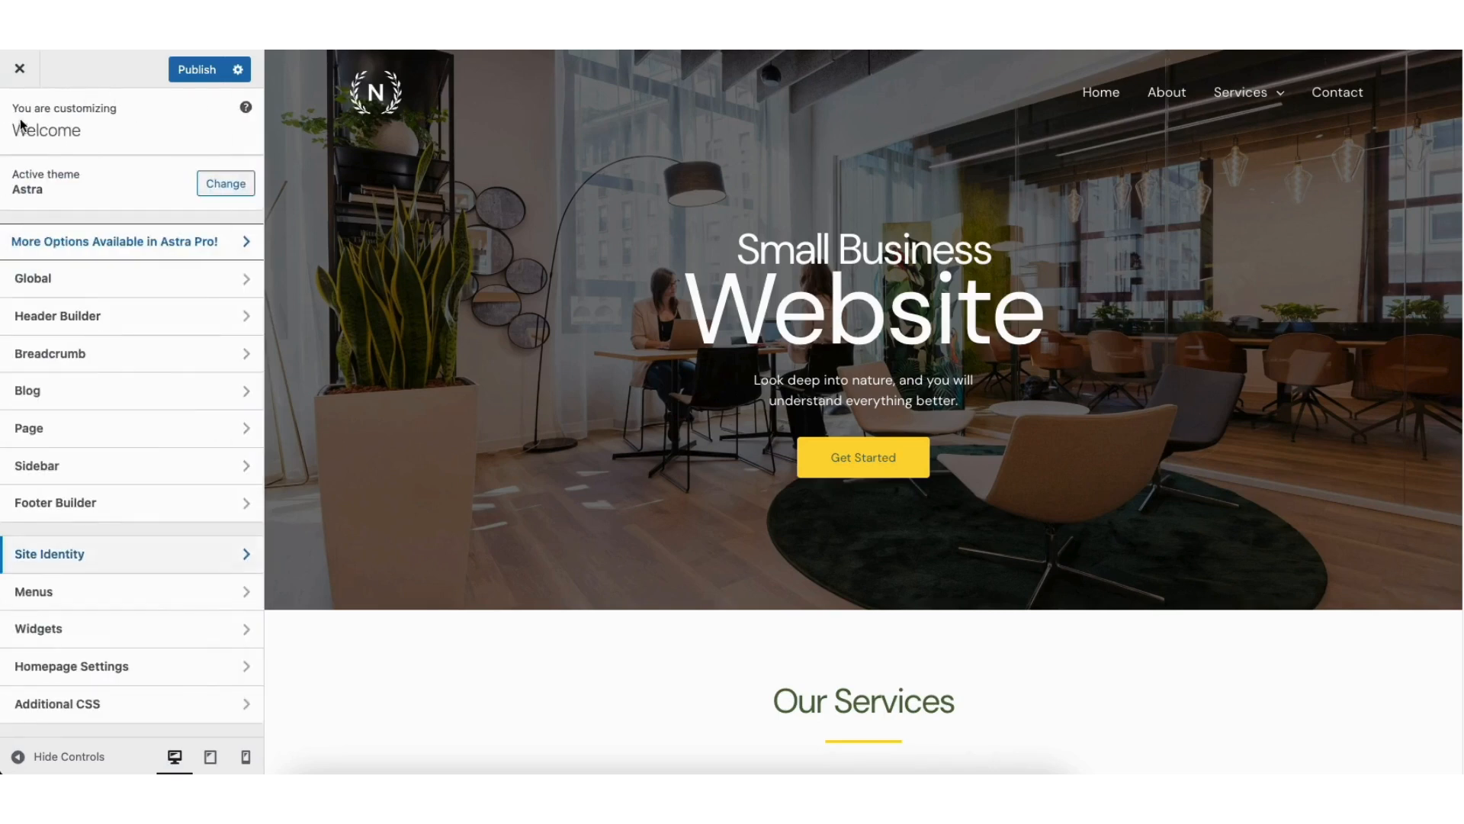
# Step: Review the theme's global Typography presets, Colors palette and Buttons settings in the Customizer
pyautogui.click(99, 279)
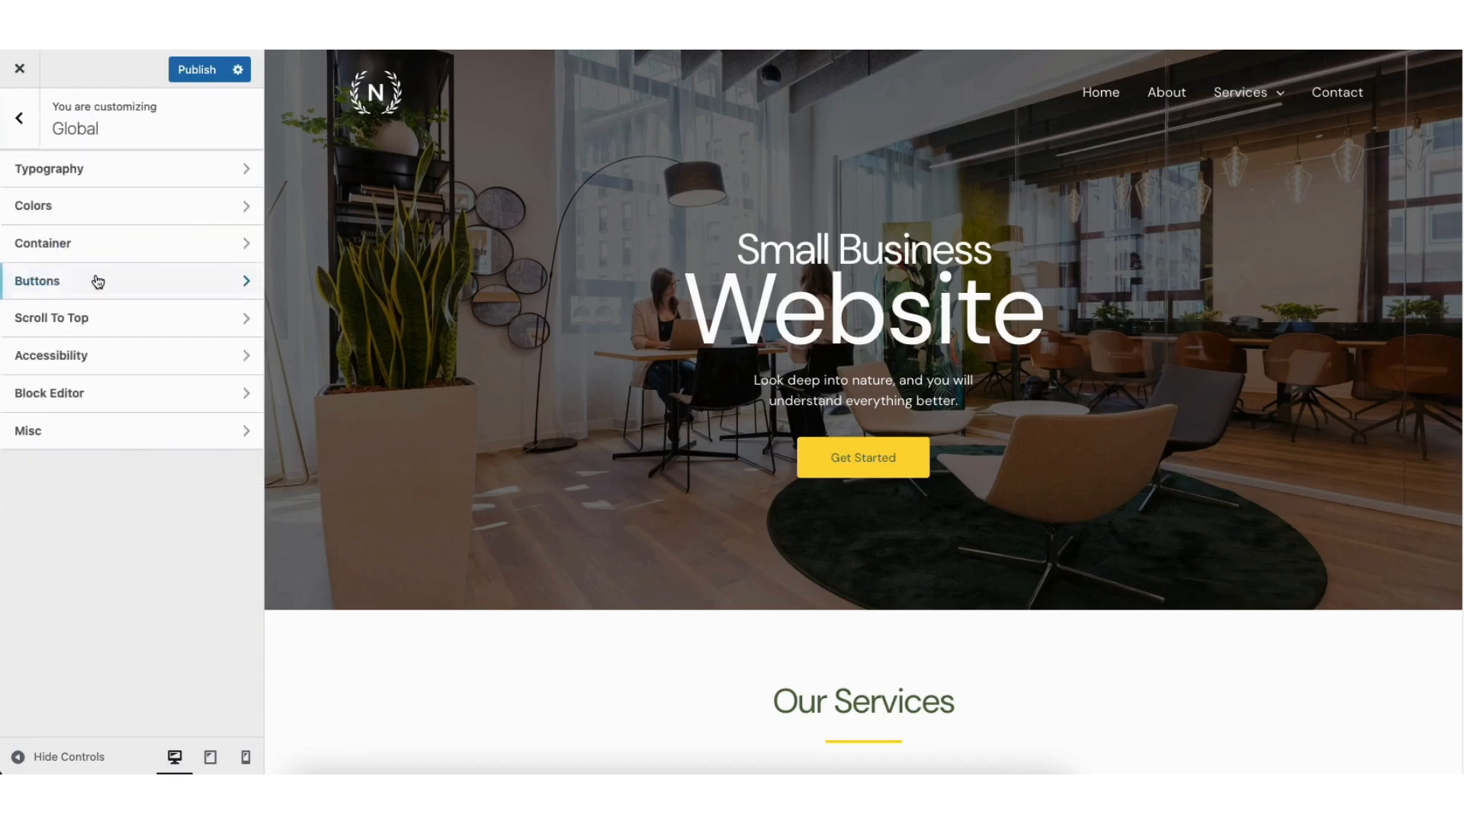
pyautogui.click(96, 169)
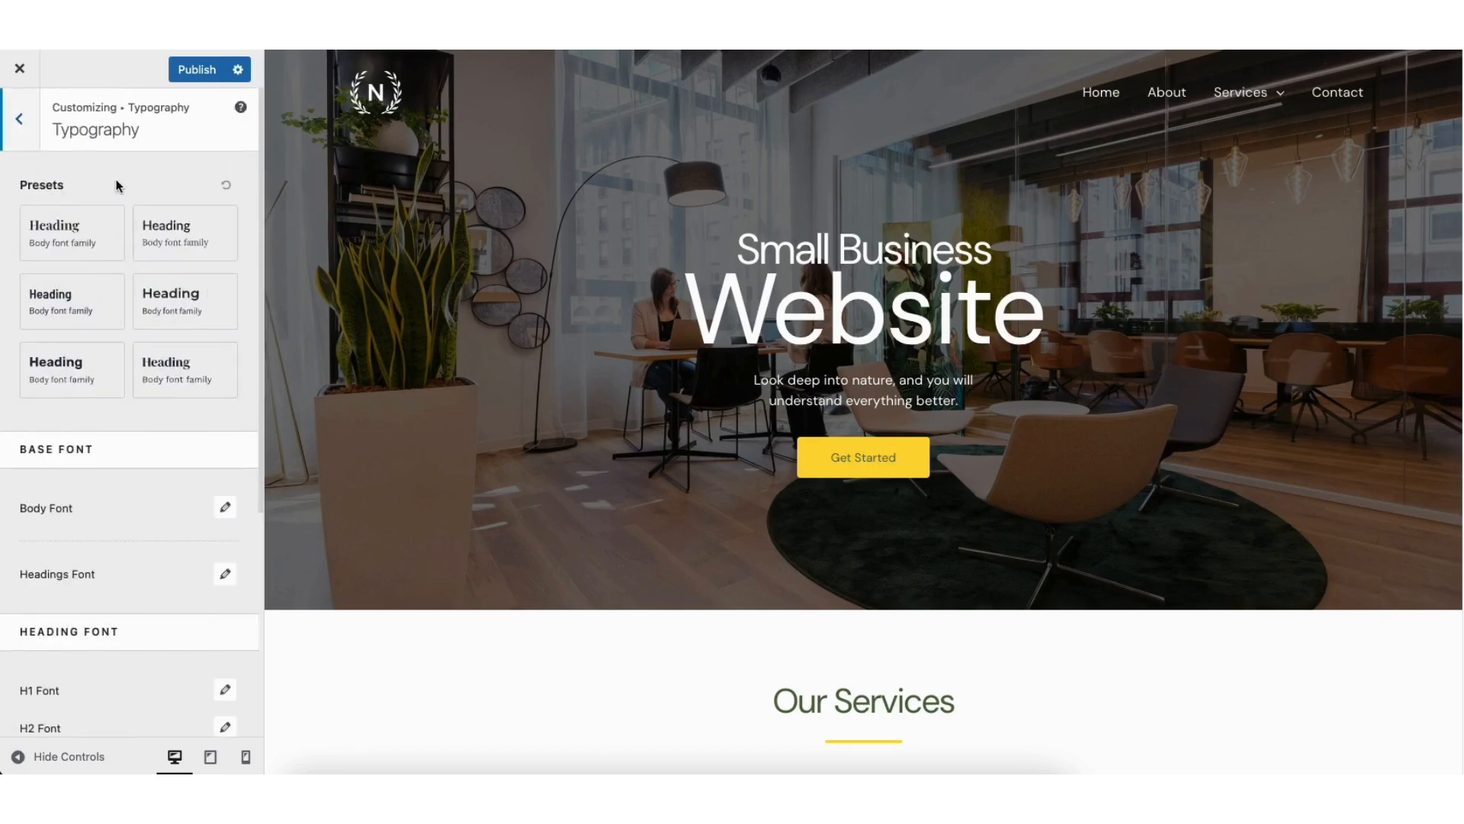
pyautogui.click(21, 120)
pyautogui.click(84, 201)
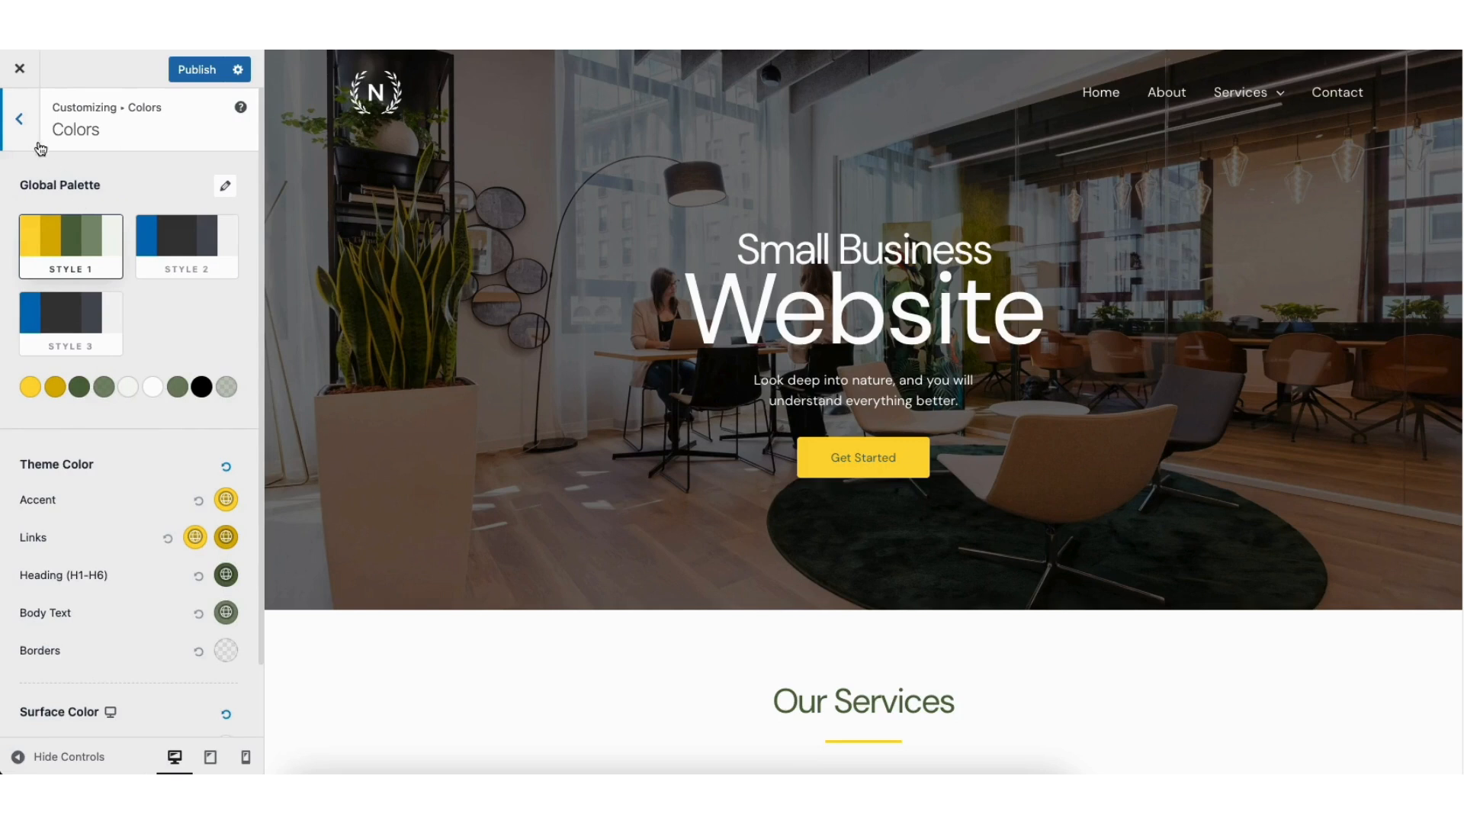
pyautogui.click(19, 119)
pyautogui.click(66, 280)
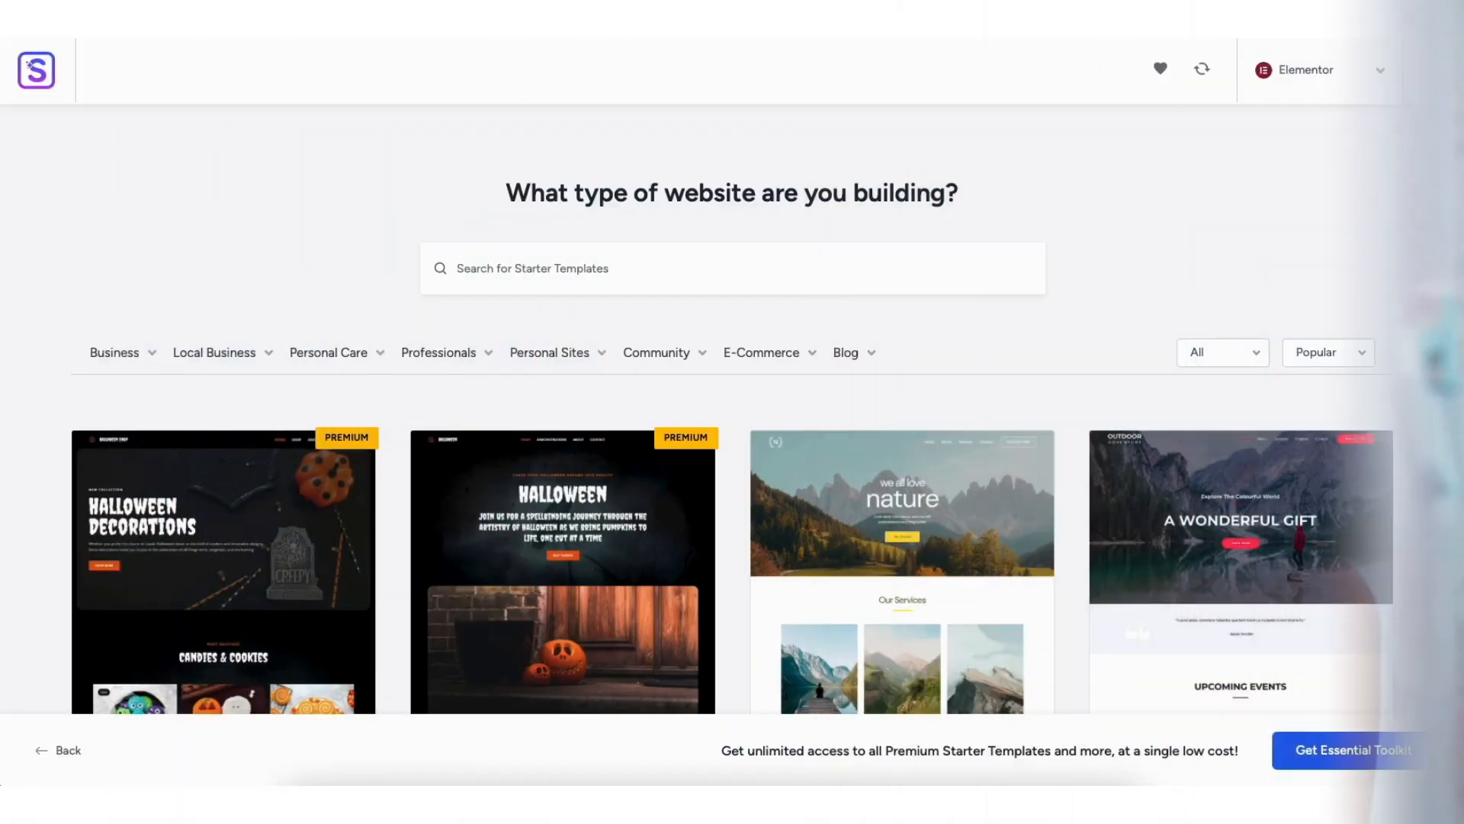
# Step: Browse the Elementor designs in the starter template library
pyautogui.scroll(-5, 734, 412)
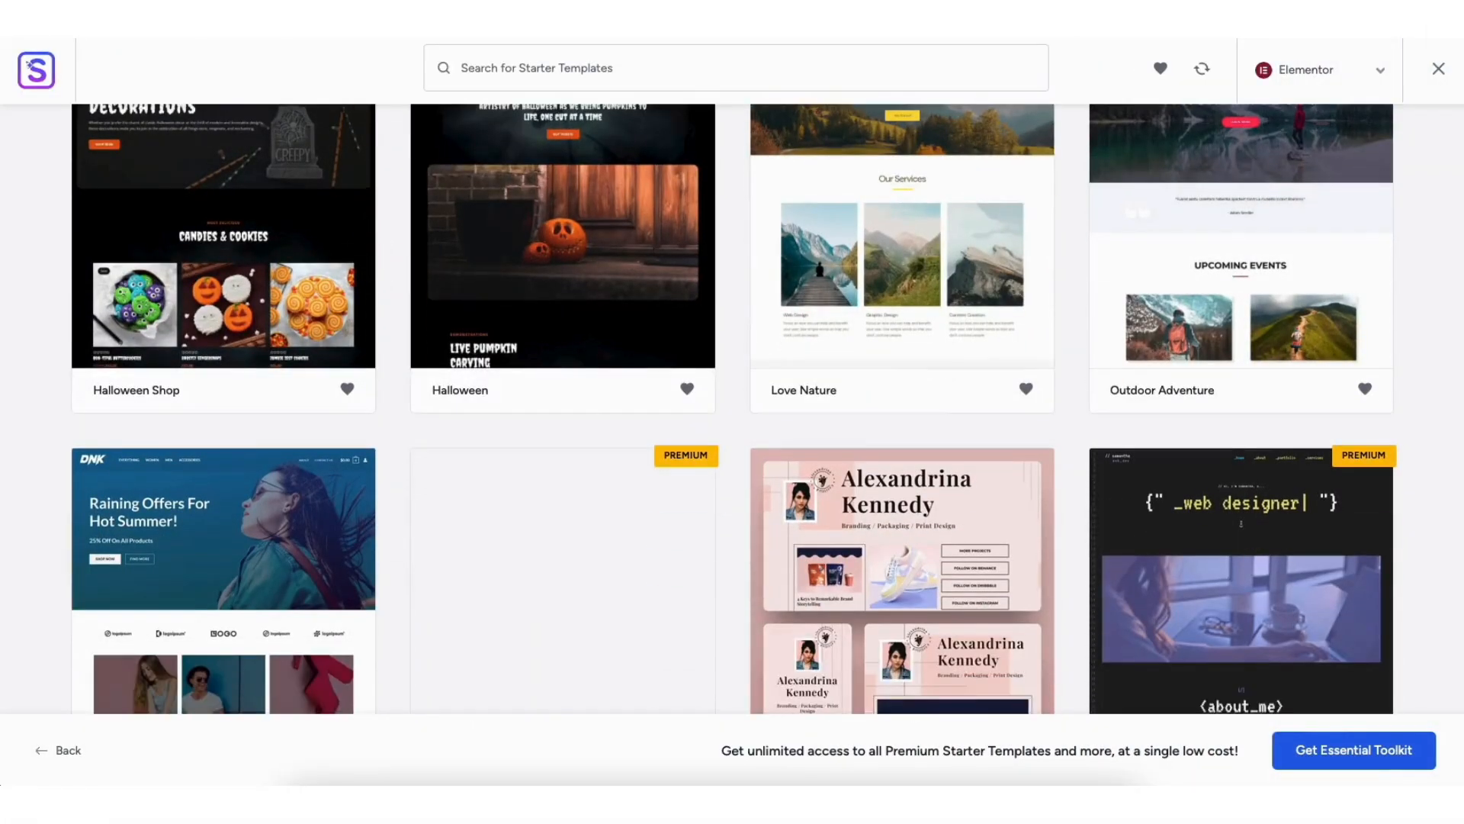
pyautogui.scroll(-2, 734, 408)
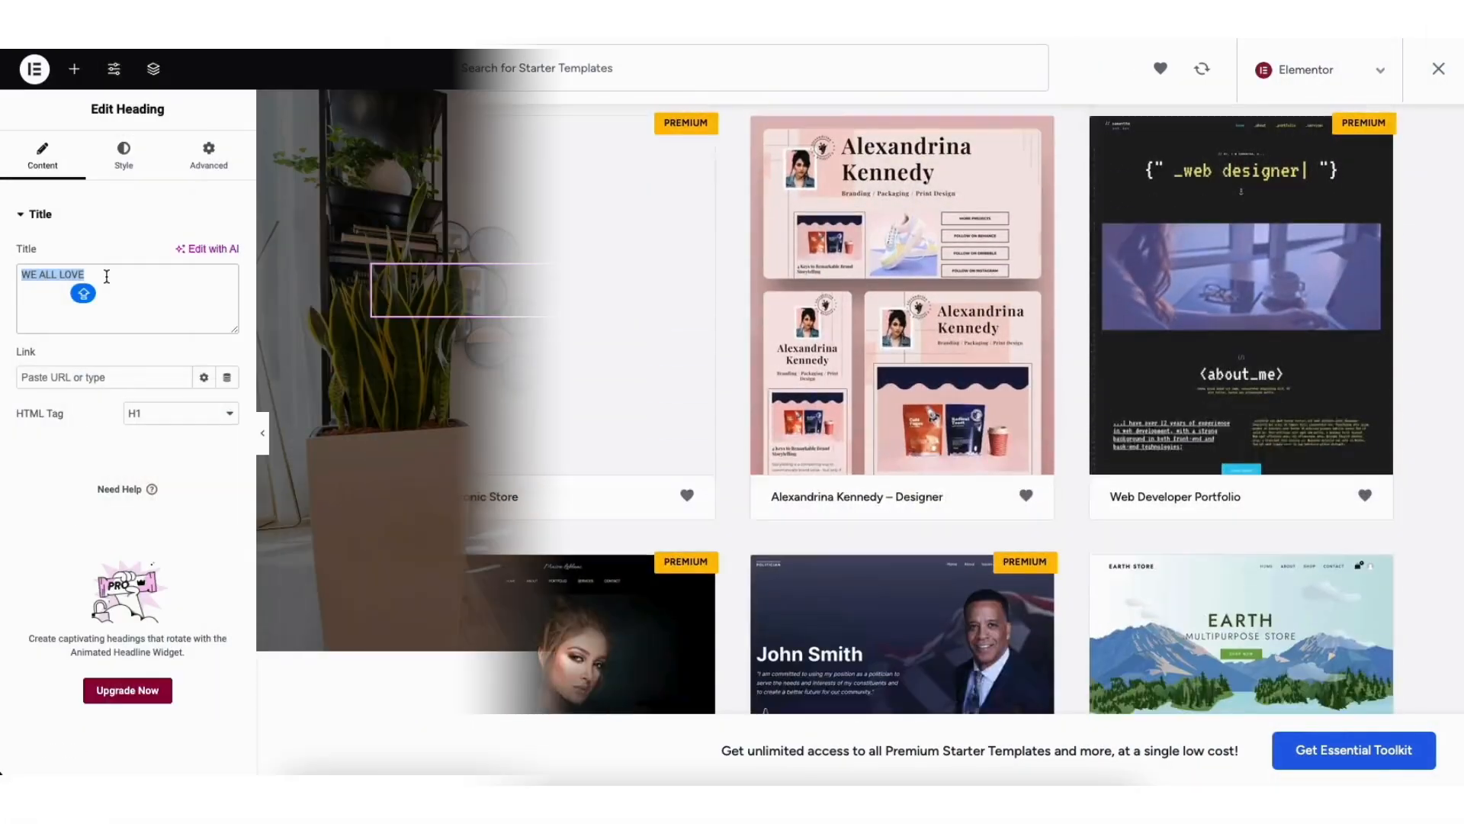
# Step: Set the small heading line above NATURE in the homepage hero to SMALL BUSINESS
pyautogui.write('SMALL BUSINESS')
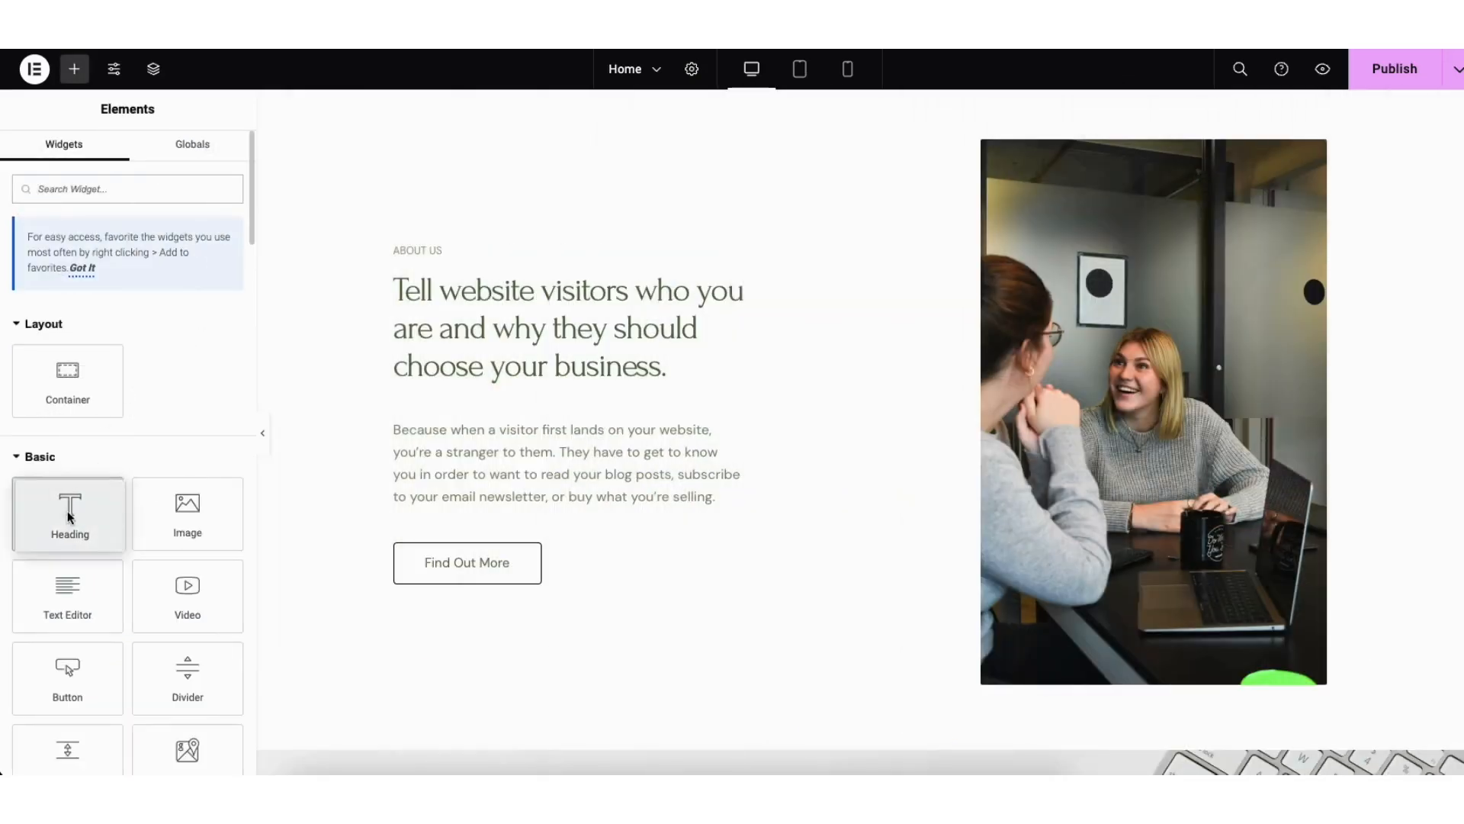
# Step: Add heading, text and button widgets between the About Us paragraph and the Find Out More button on the homepage
pyautogui.moveTo(67, 516); pyautogui.dragTo(482, 502)
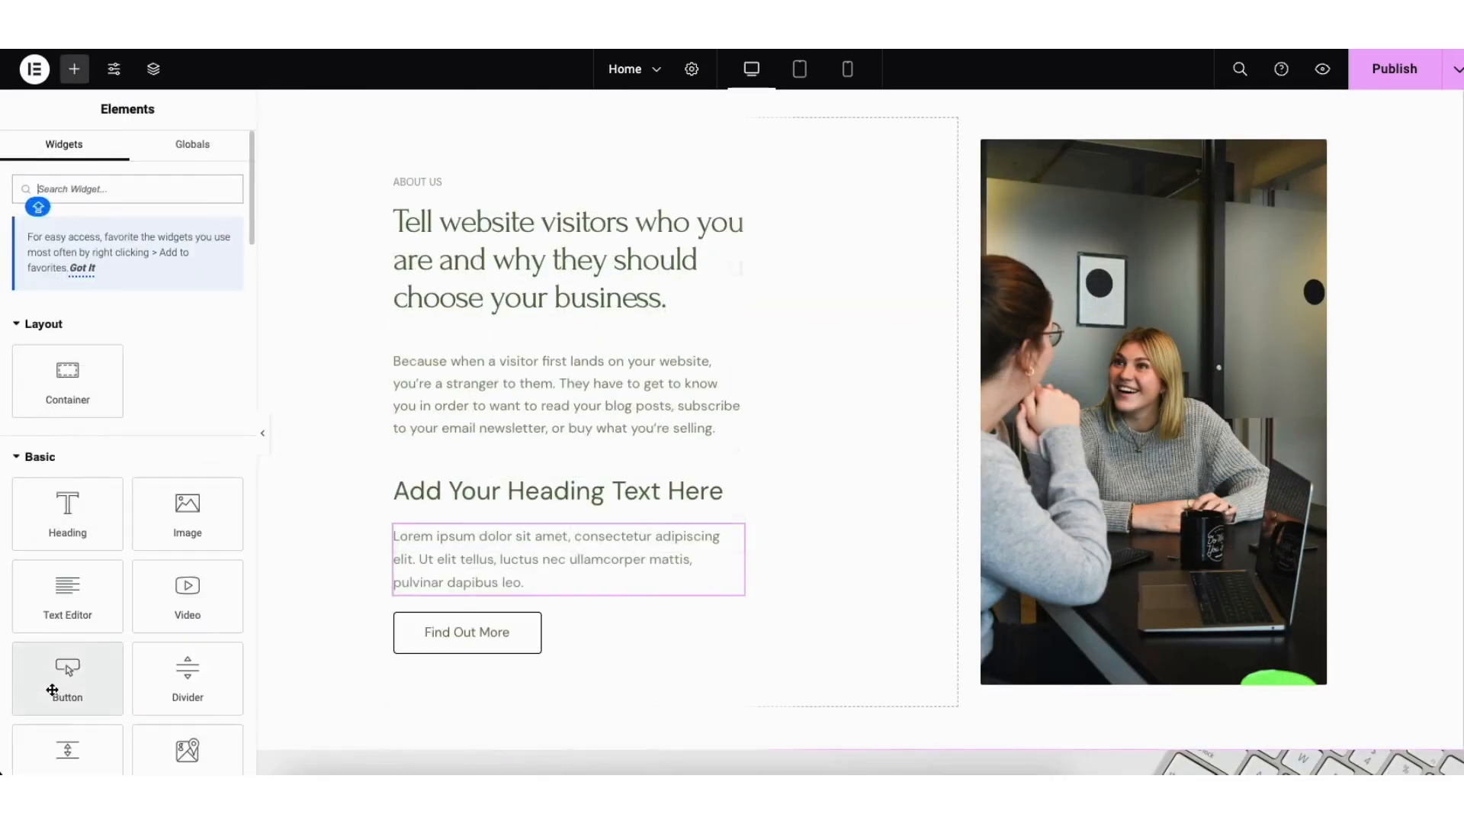
pyautogui.moveTo(61, 679); pyautogui.dragTo(411, 475)
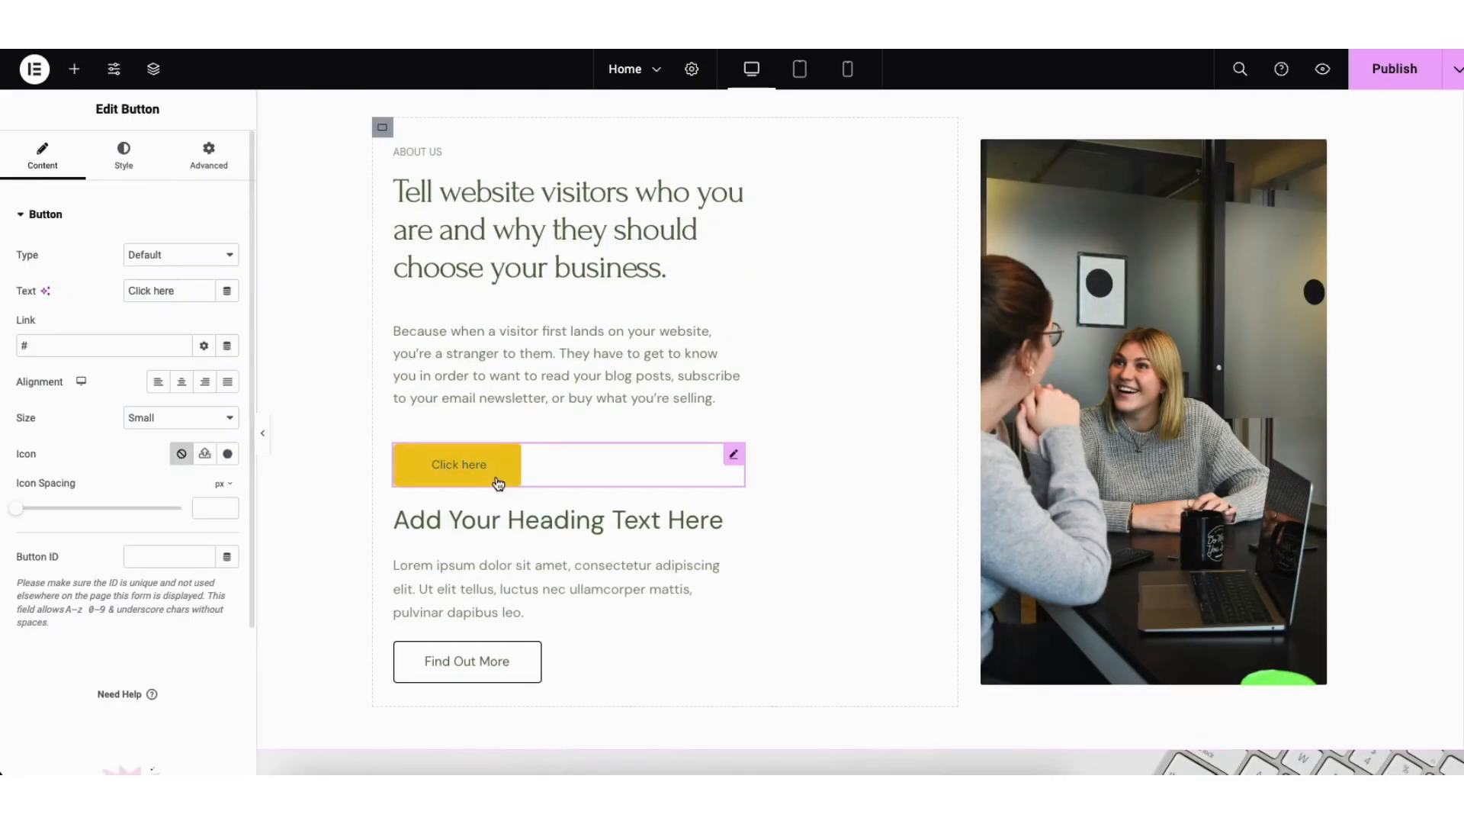